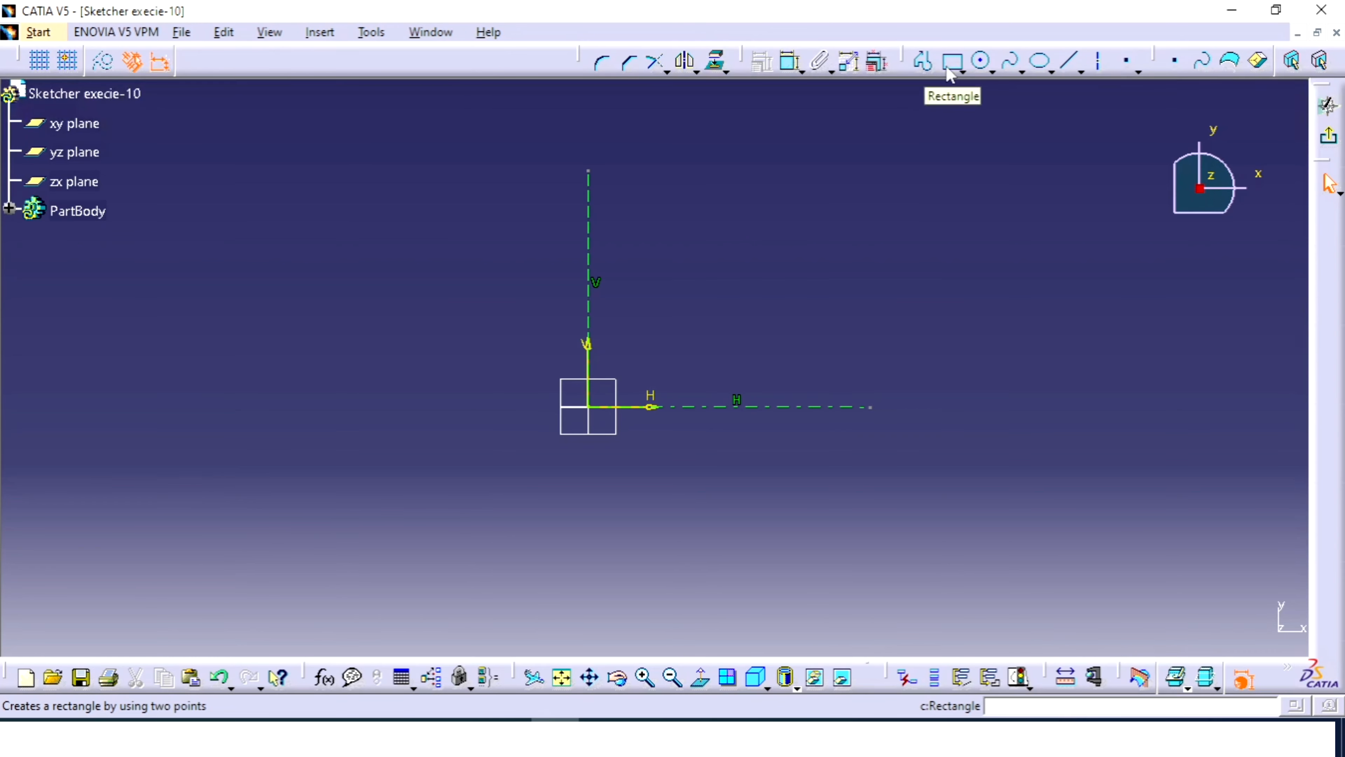
# Step: Sketch a rectangle from the sketch origin, about 152 mm wide and about 22 mm high
pyautogui.click(950, 72)
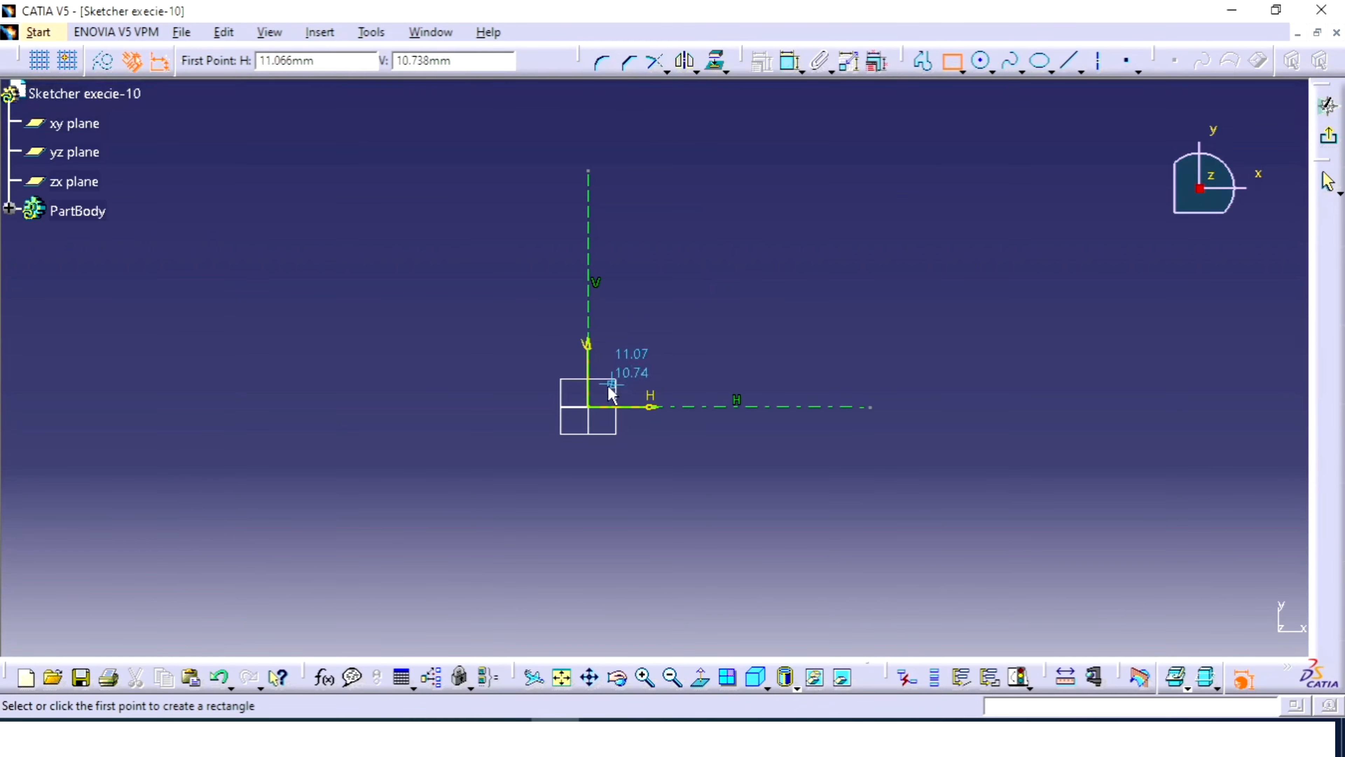
pyautogui.click(599, 407)
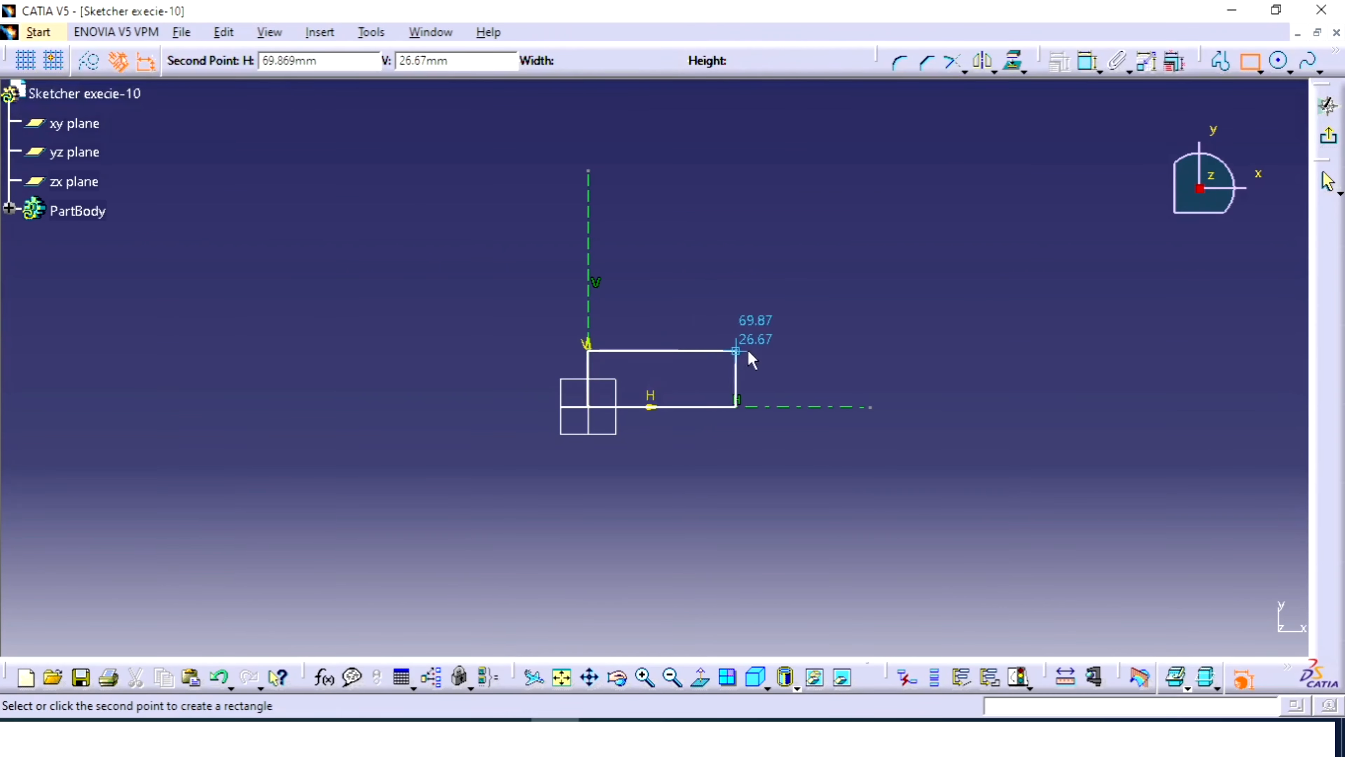
pyautogui.click(911, 362)
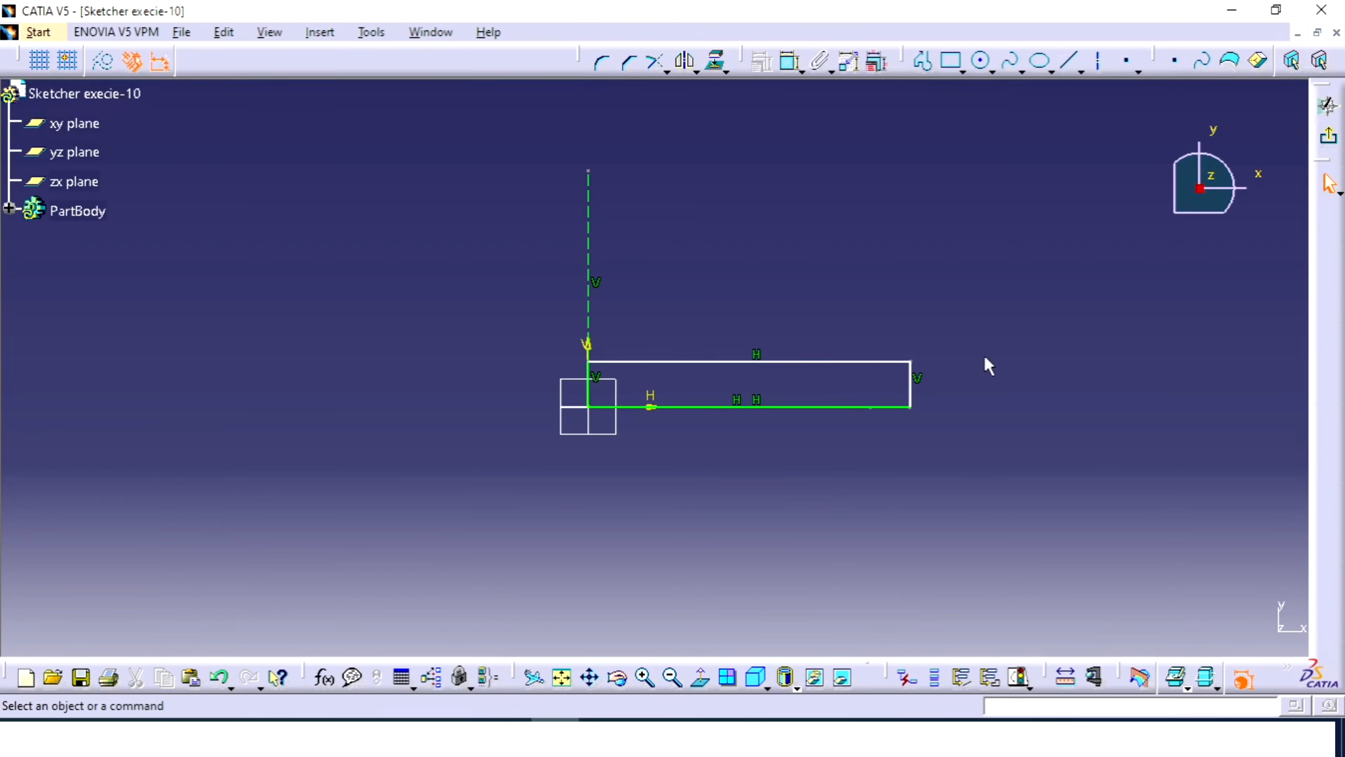
pyautogui.moveTo(985, 364); pyautogui.dragTo(1008, 322, button='middle')
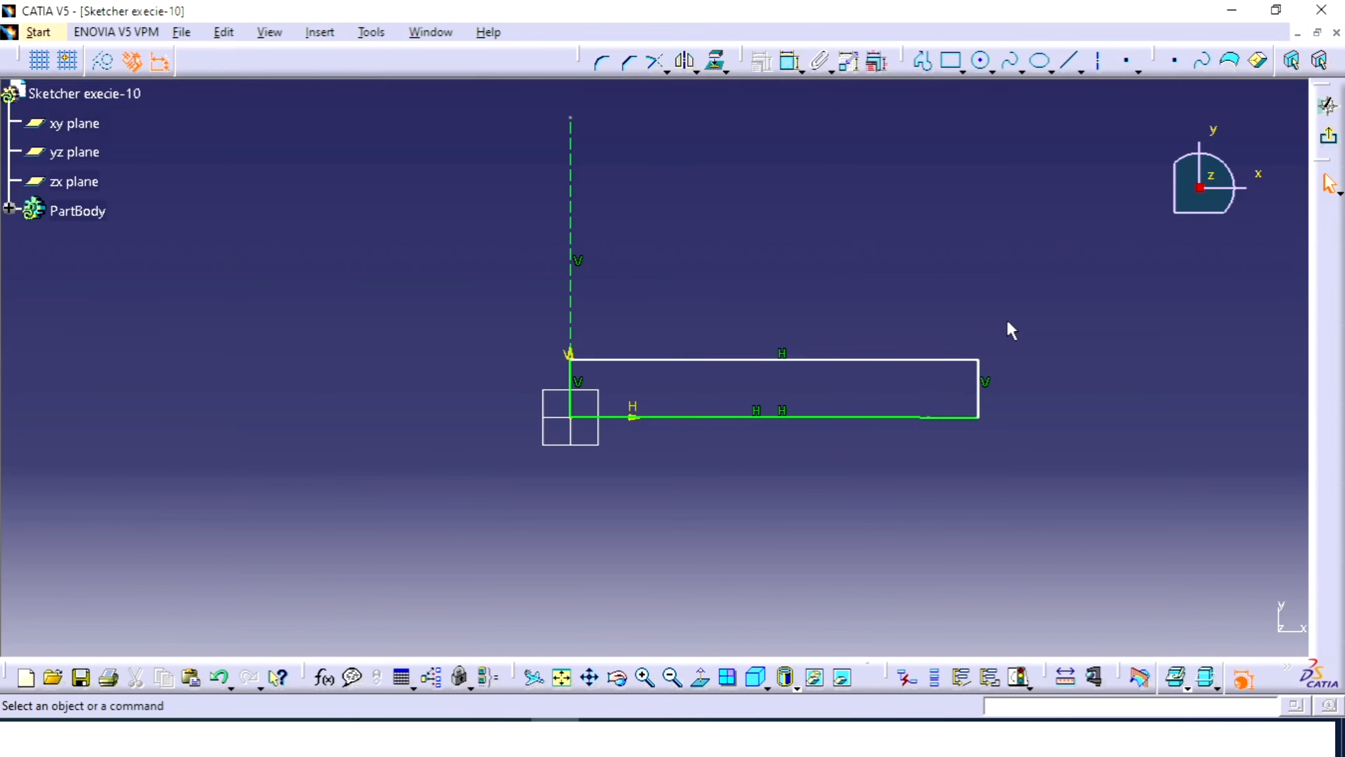
# Step: Dimension the rectangle's height and set it to 15 mm
pyautogui.click(789, 69)
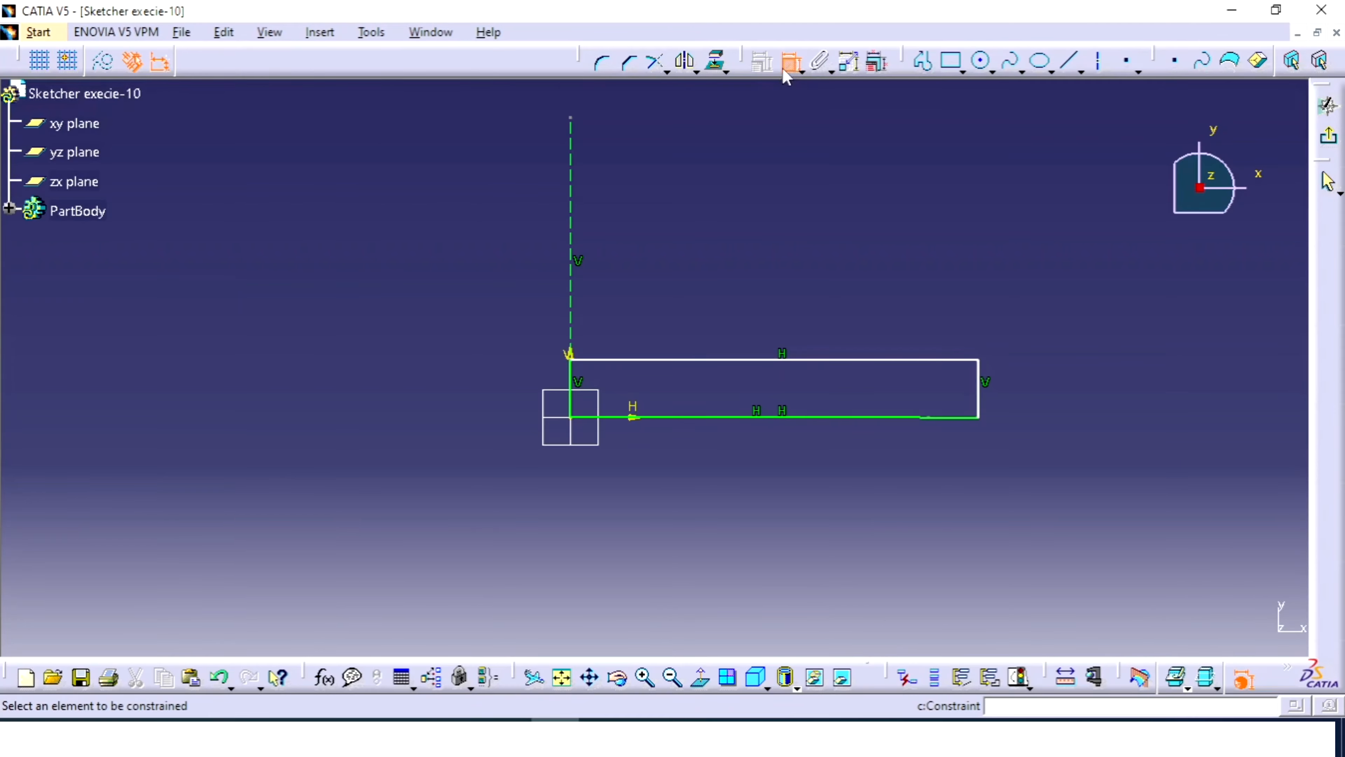
pyautogui.click(576, 398)
pyautogui.doubleClick(424, 399)
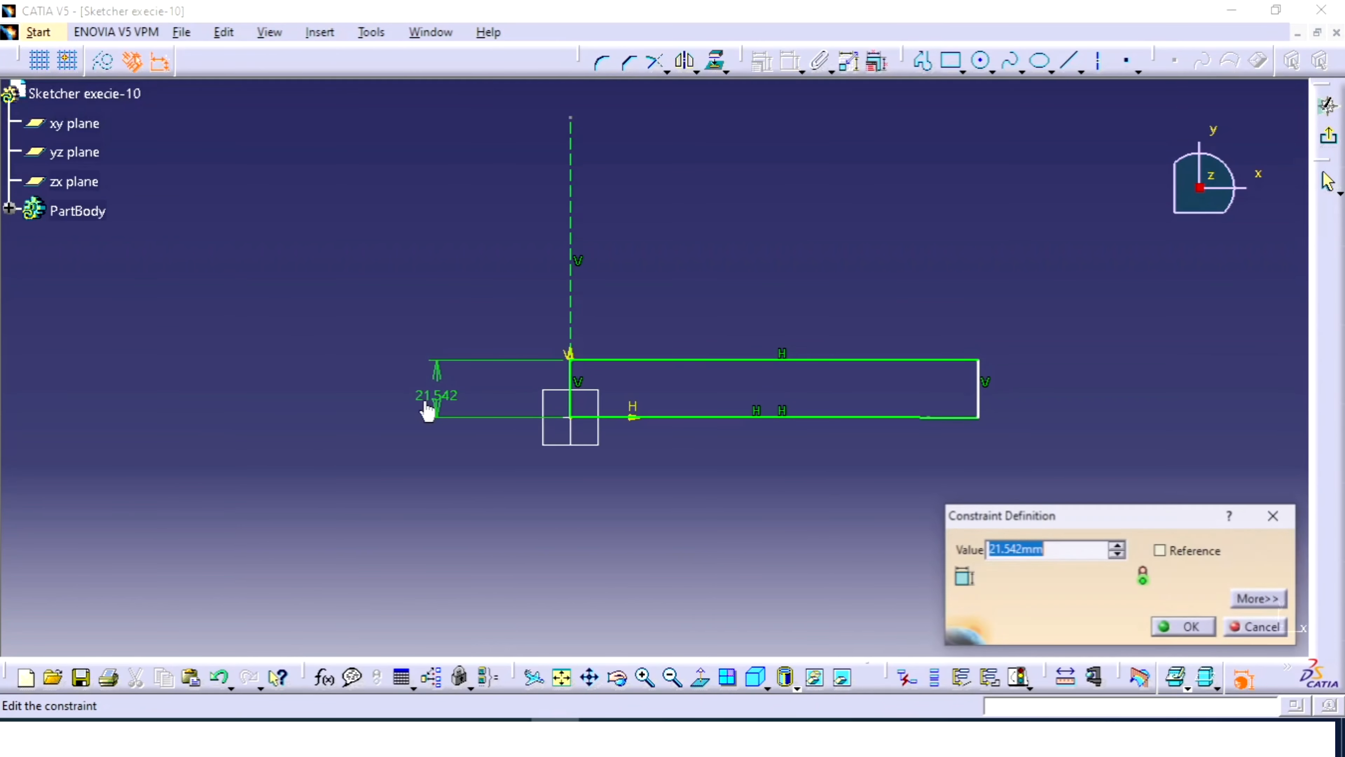
pyautogui.write('15')
pyautogui.press('Return')
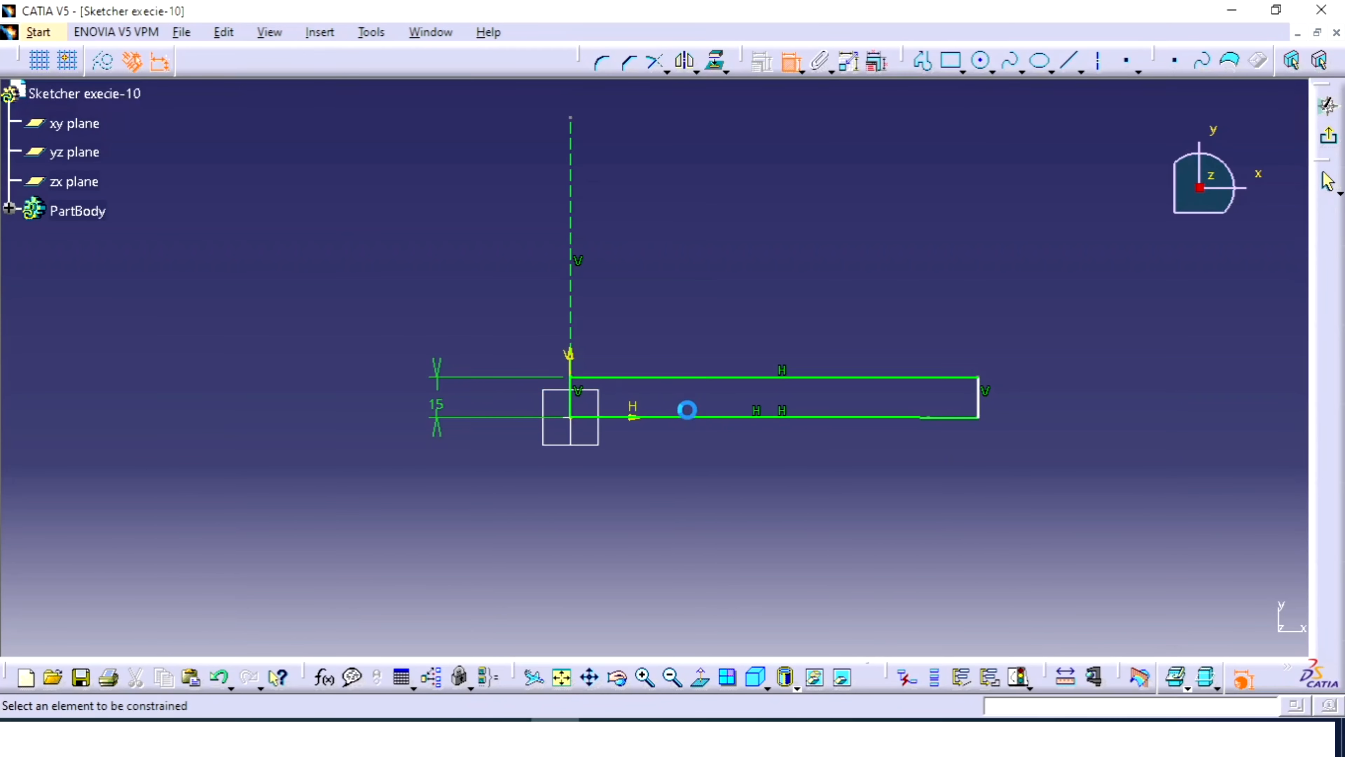
# Step: Dimension the rectangle's bottom edge and set its length to 165 mm
pyautogui.click(700, 422)
pyautogui.doubleClick(713, 486)
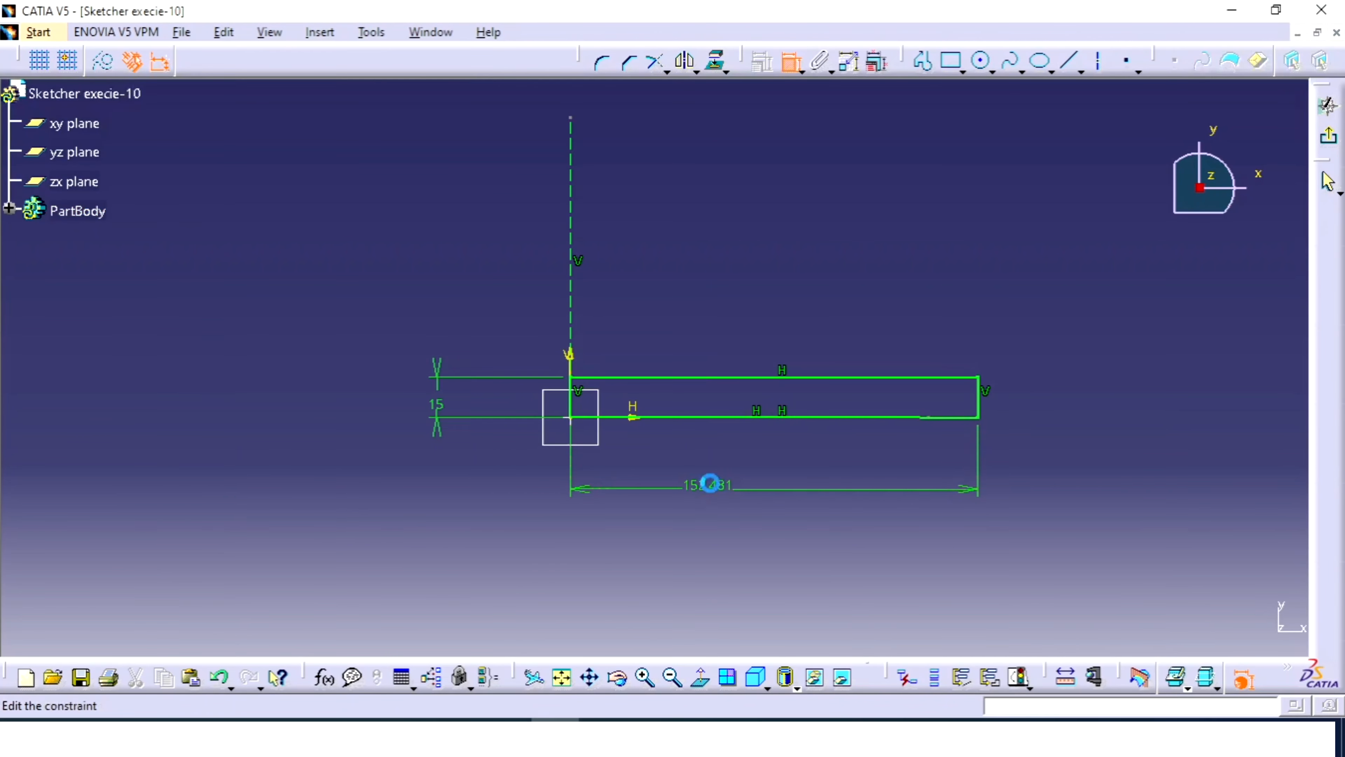
pyautogui.write('1')
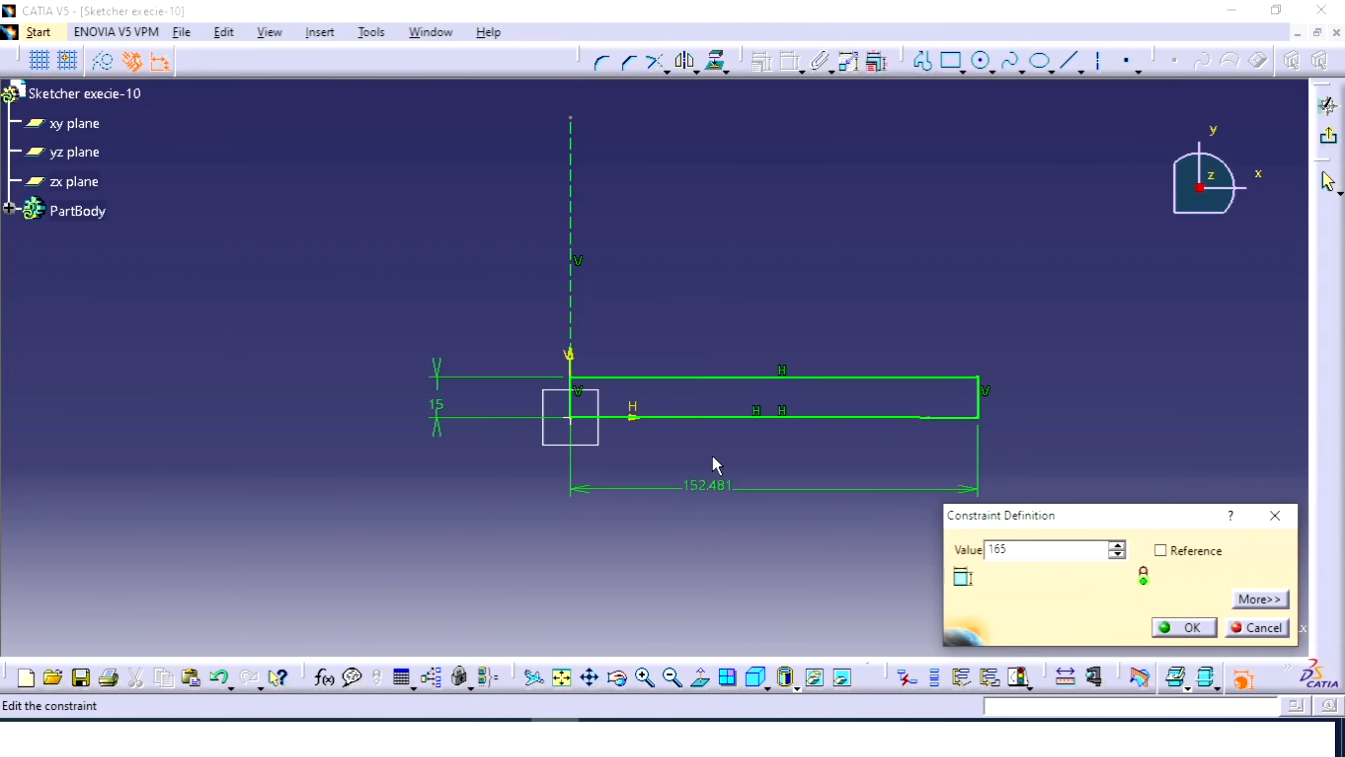
pyautogui.write('65')
pyautogui.press('Return')
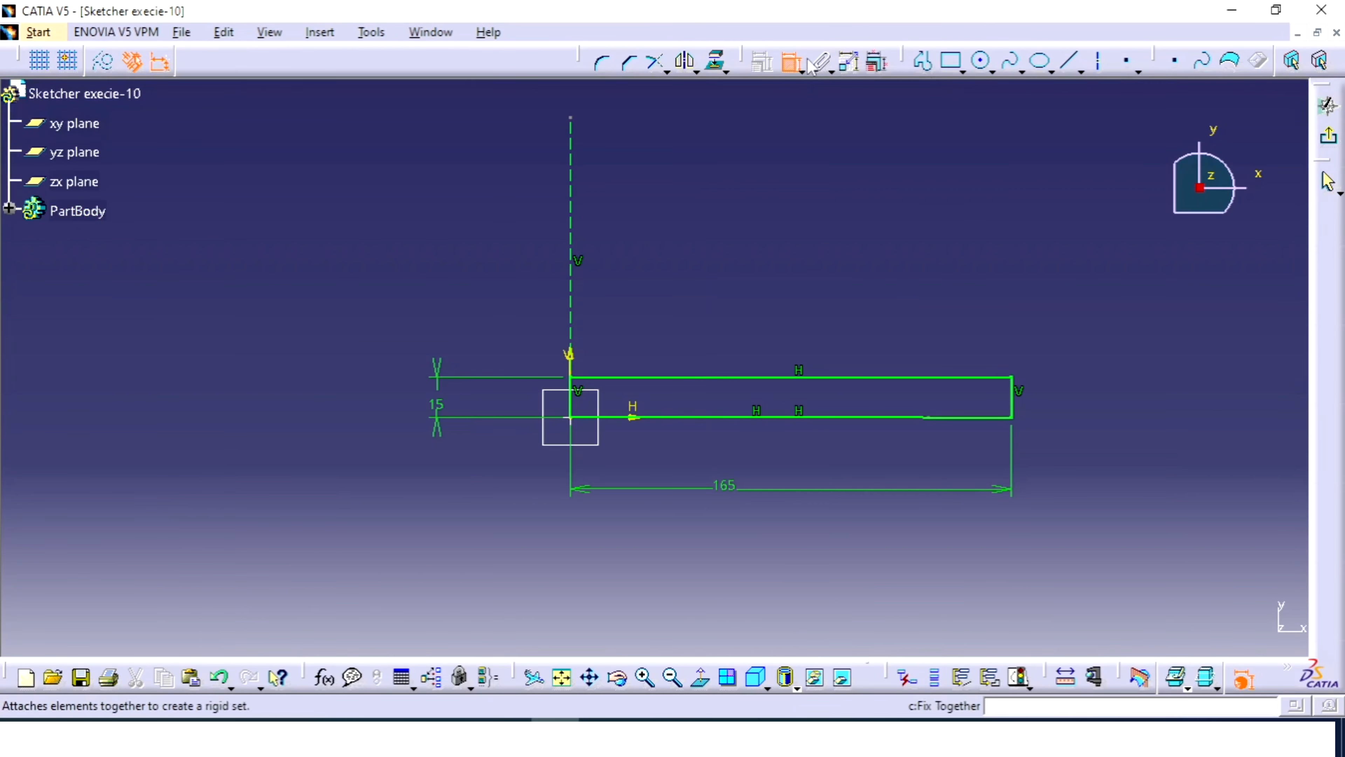
pyautogui.click(793, 61)
pyautogui.moveTo(788, 254); pyautogui.dragTo(787, 277, button='middle')
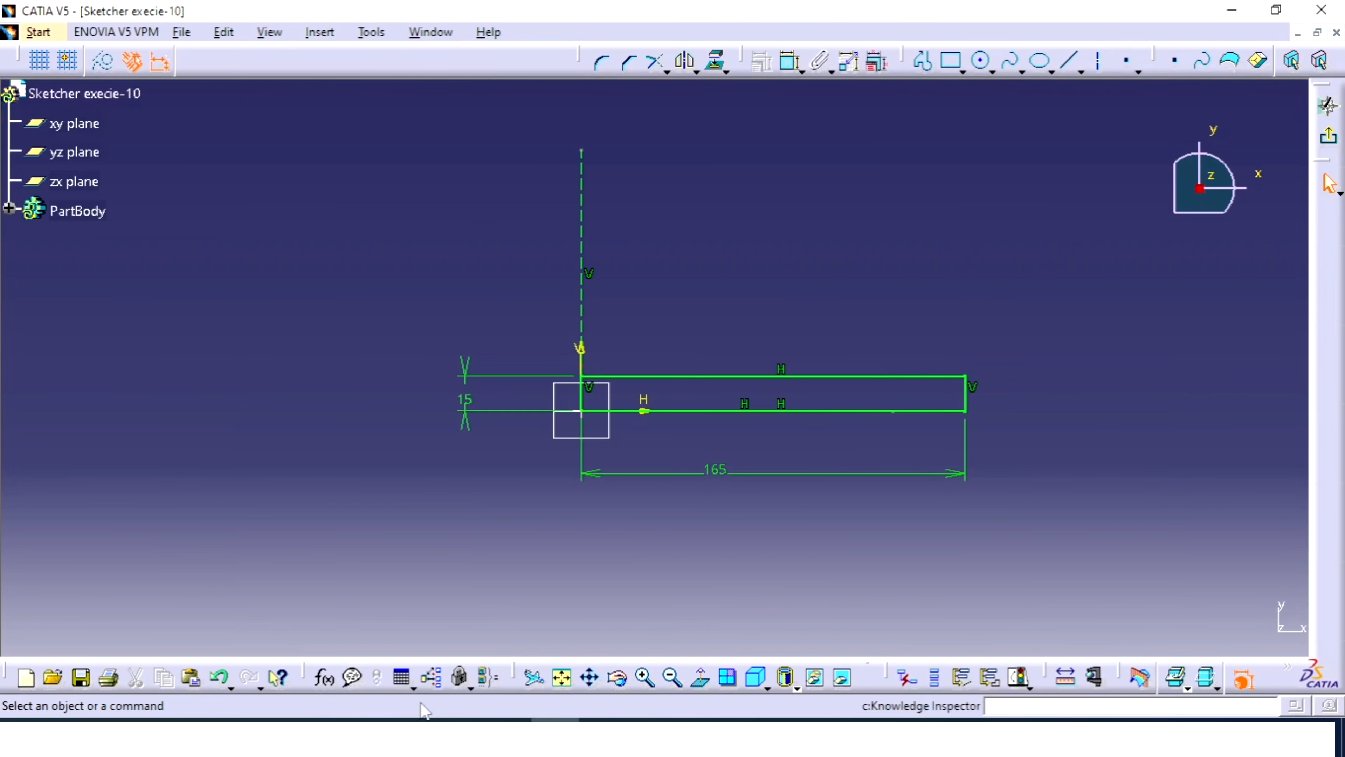
# Step: Check the reference drawing and round the rectangle's upper-left corner at about 7.7 mm, converting the edge's length constraint into a distance
pyautogui.hotkey('alt', 'Tab')
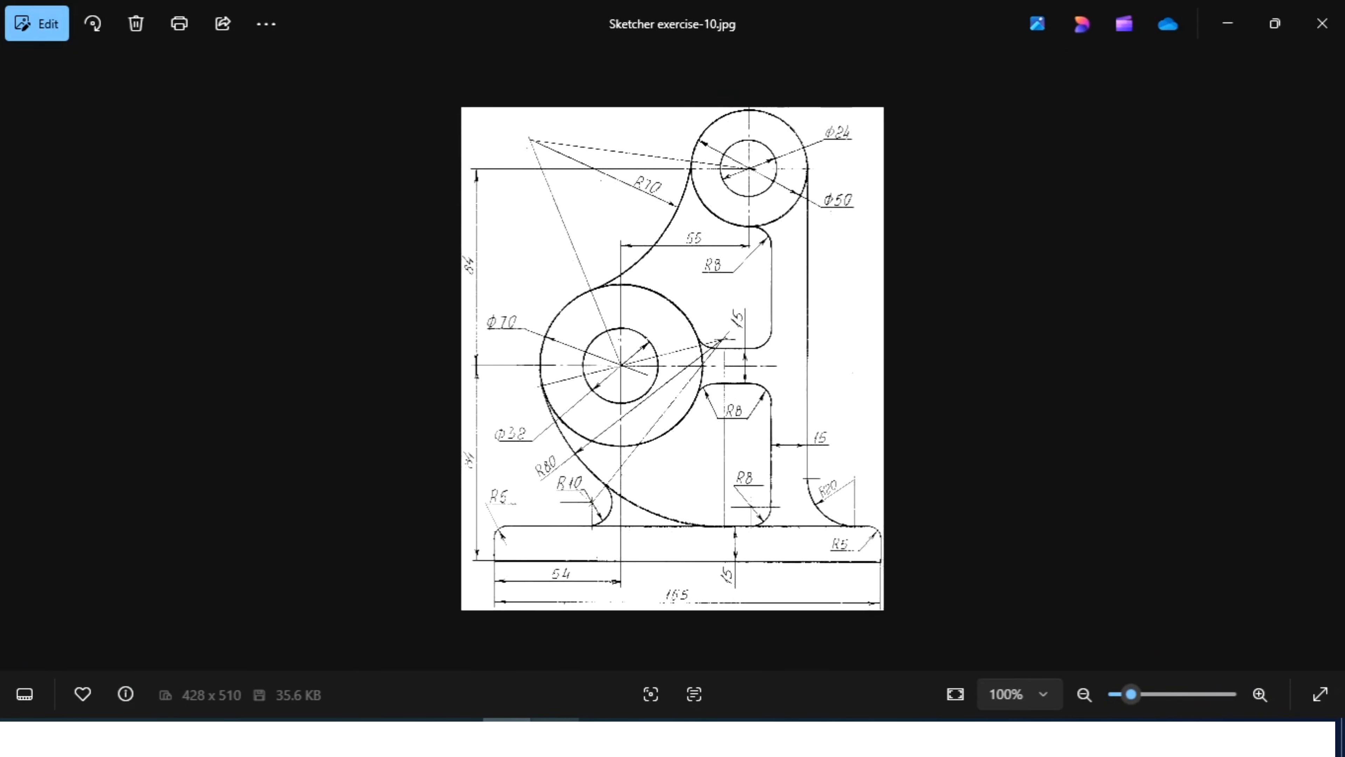
pyautogui.hotkey('alt', 'Tab')
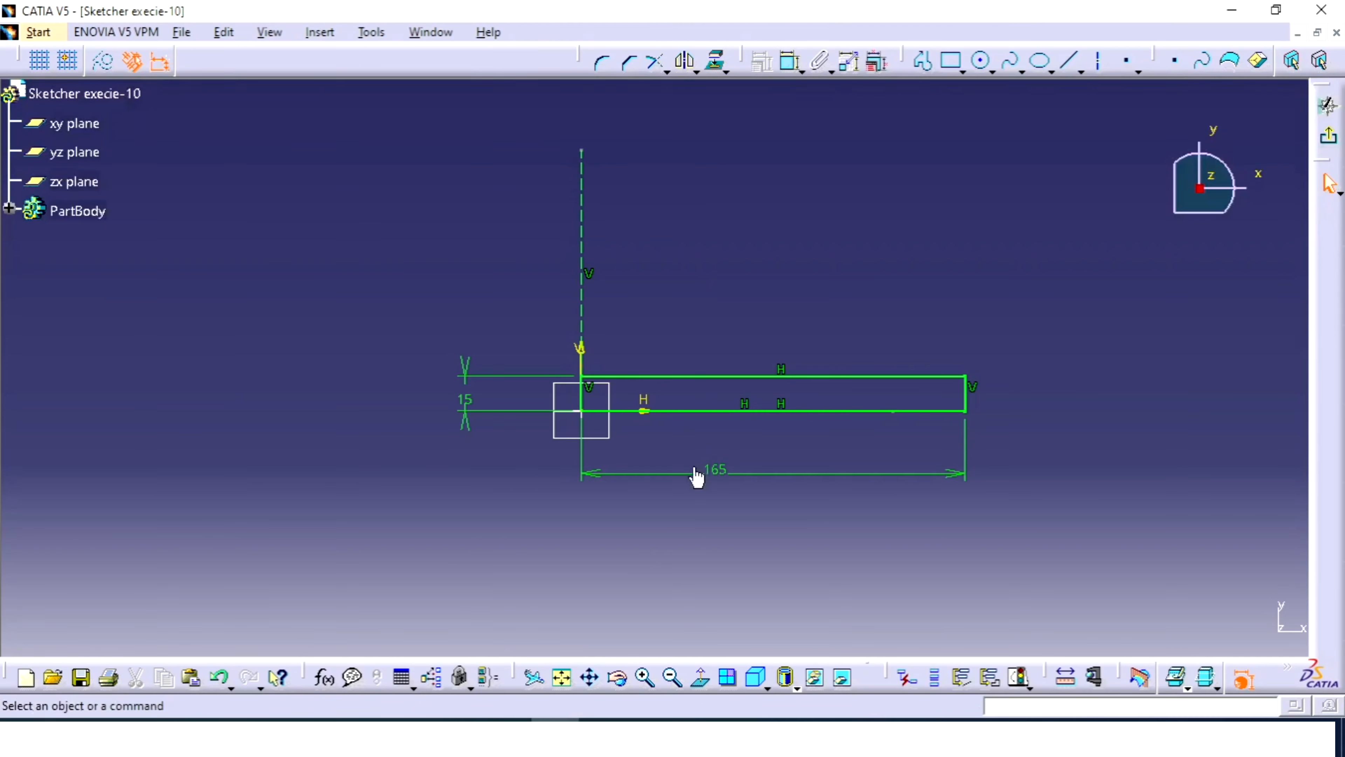
pyautogui.click(602, 66)
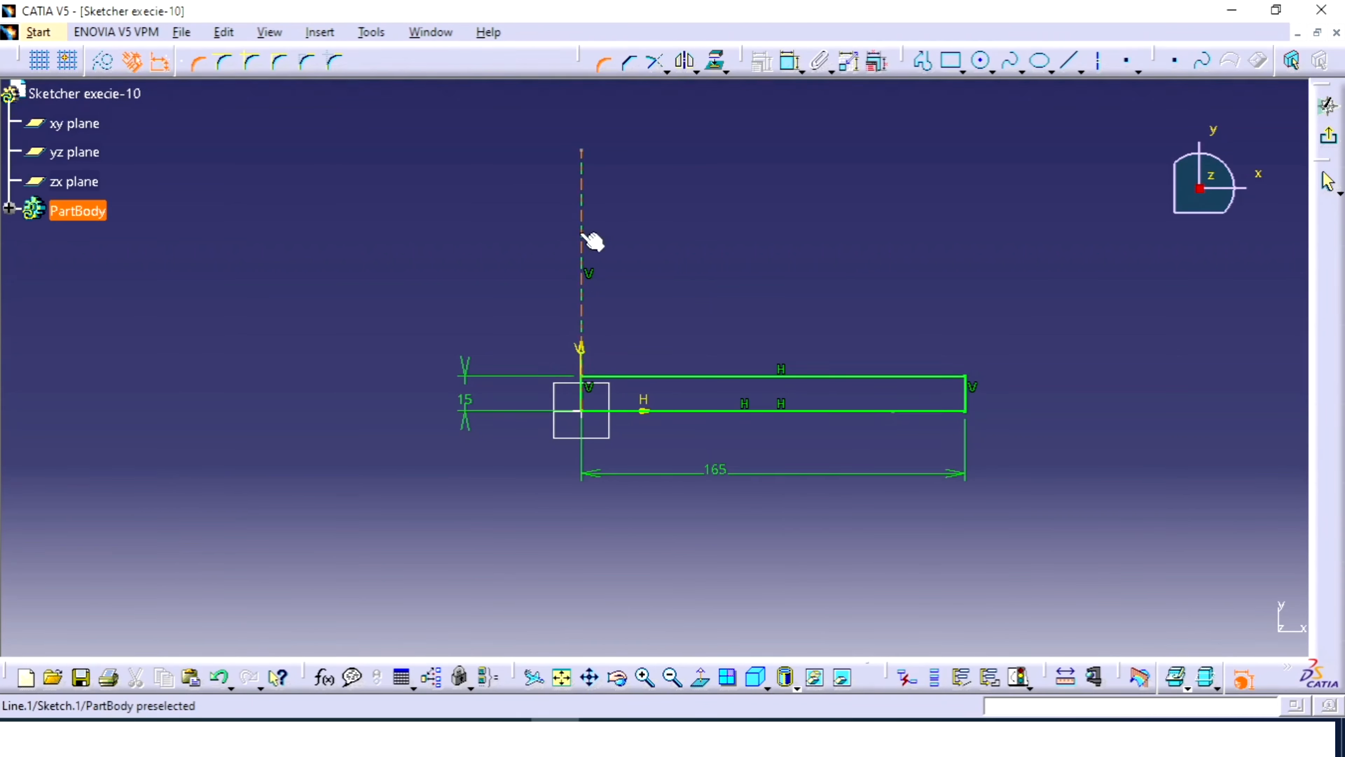
pyautogui.click(589, 385)
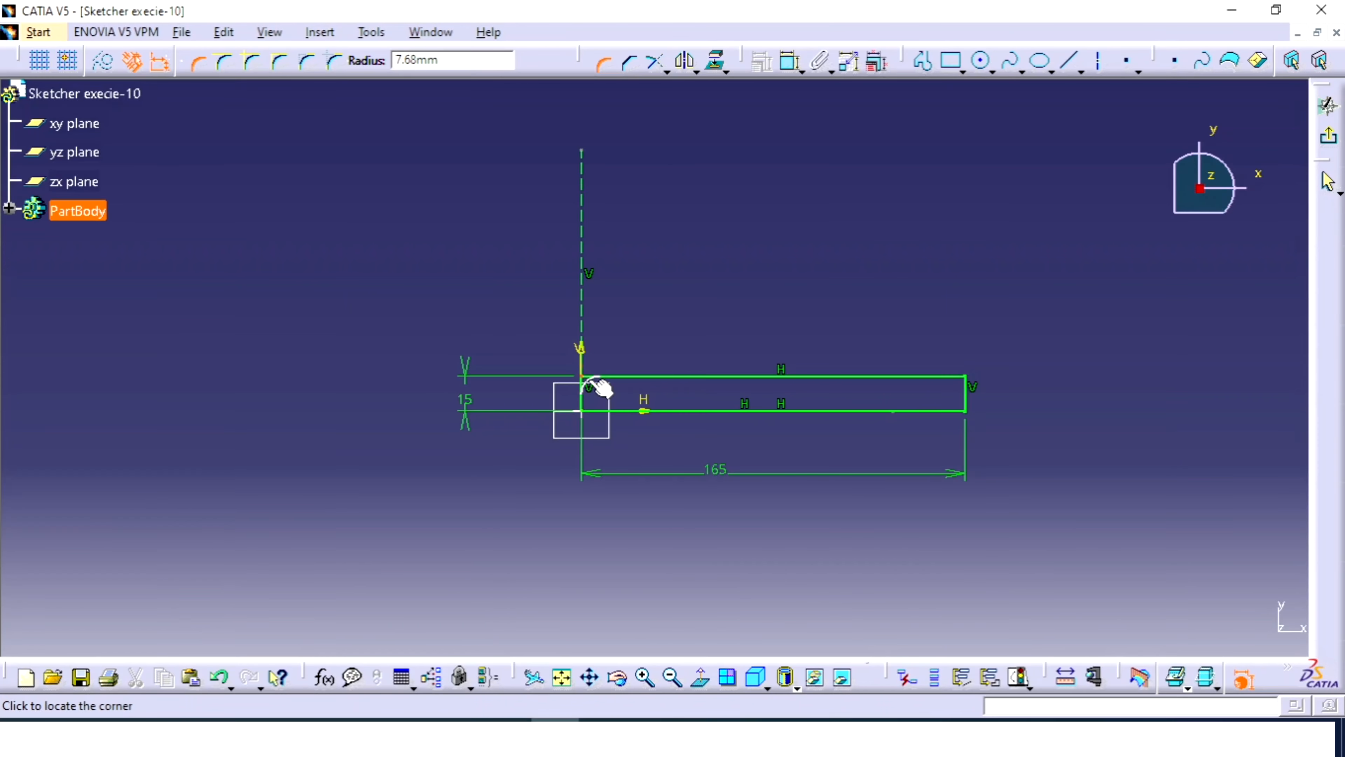
pyautogui.click(601, 388)
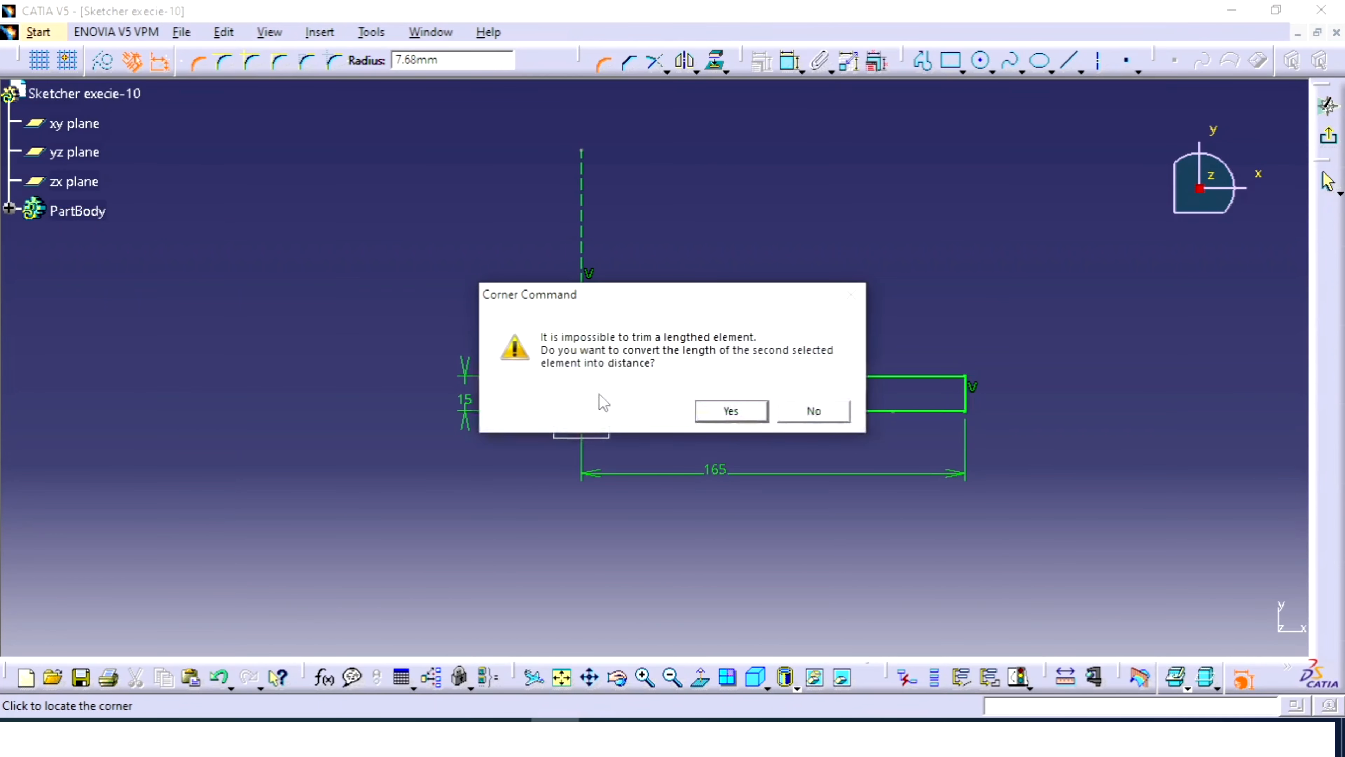
pyautogui.click(731, 411)
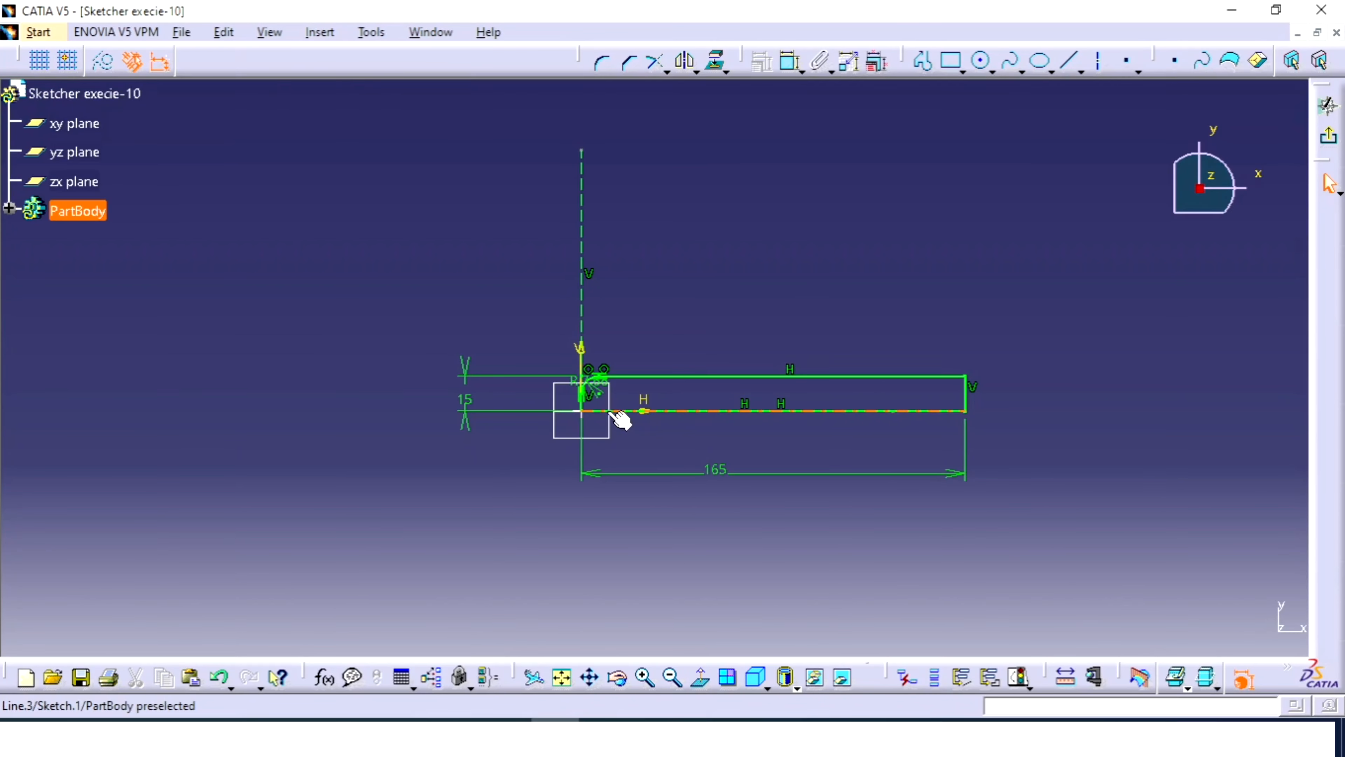
pyautogui.moveTo(600, 384); pyautogui.dragTo(668, 294, button='middle')
pyautogui.moveTo(694, 223); pyautogui.dragTo(534, 280, button='middle')
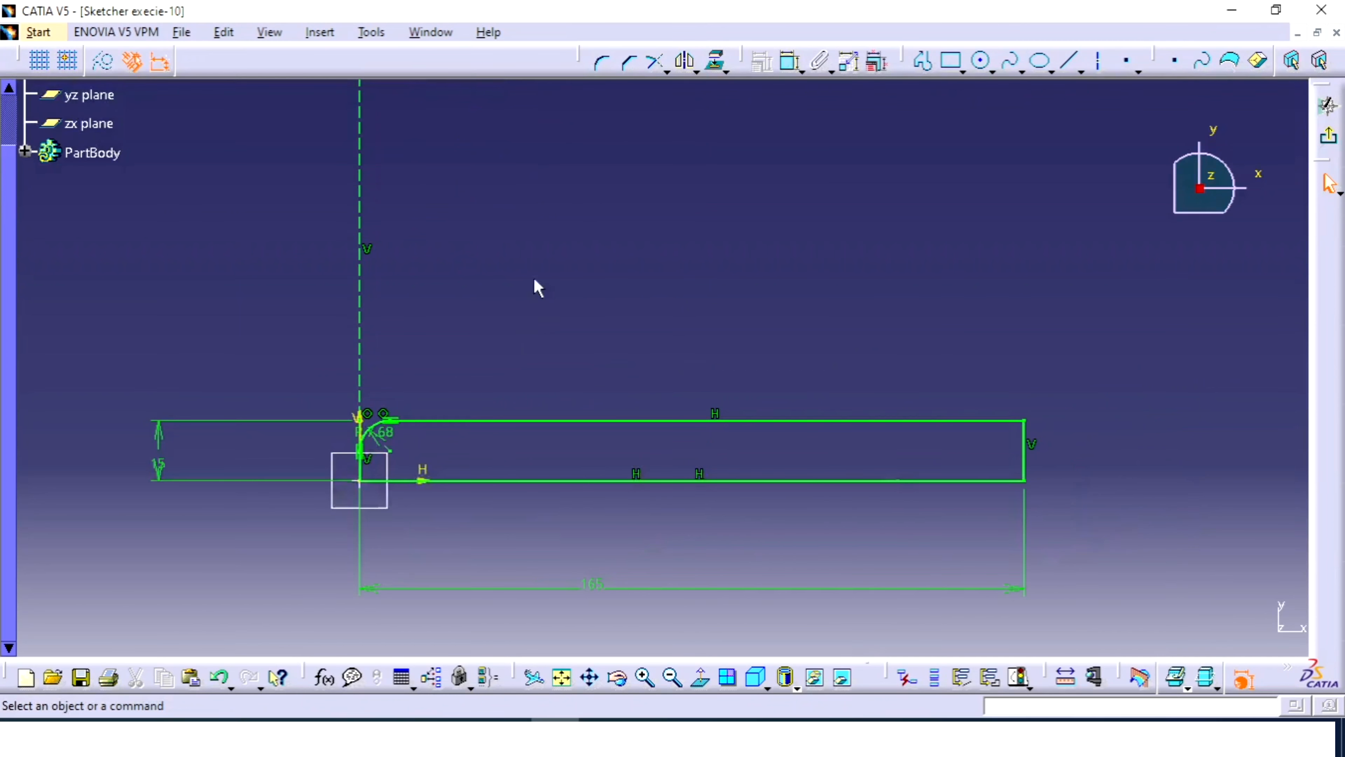
# Step: Round the rectangle's upper-right corner with a radius of about 7.2 mm
pyautogui.click(601, 63)
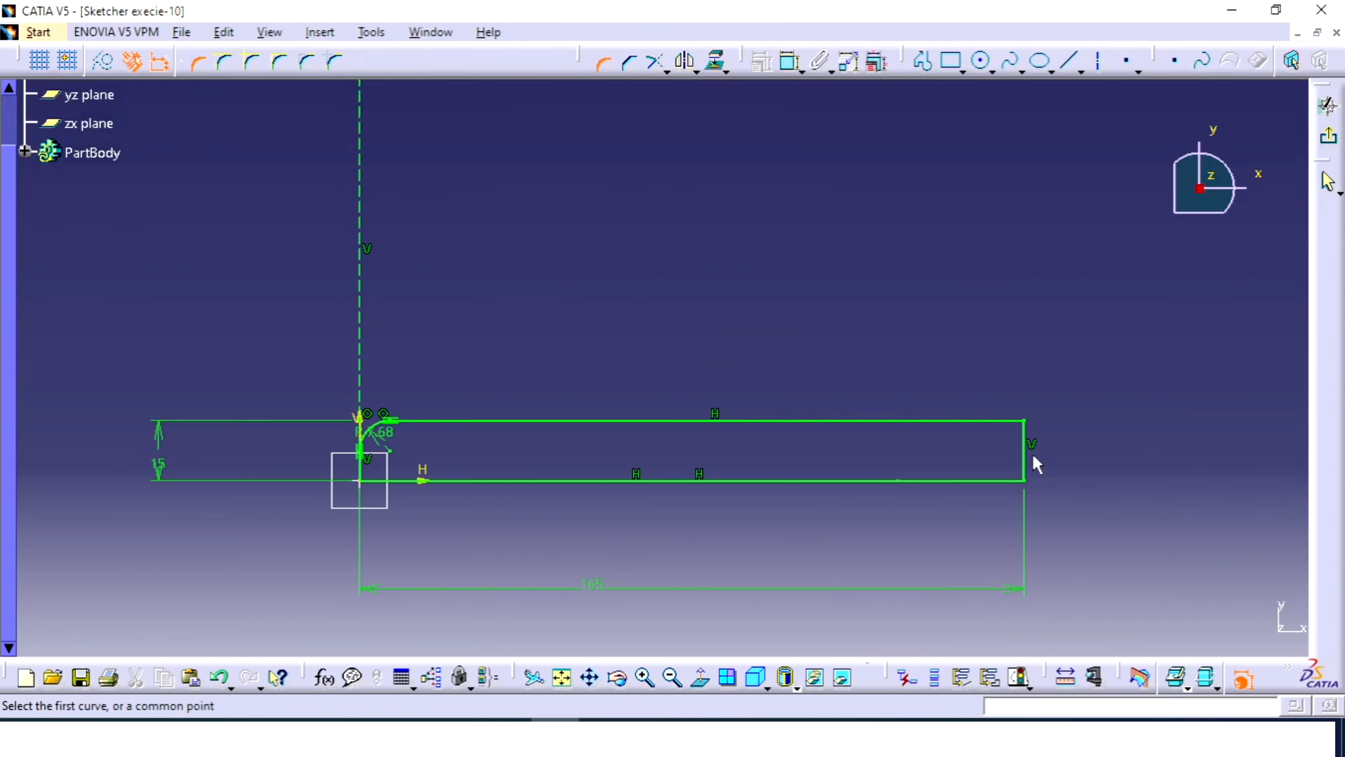
pyautogui.click(1036, 427)
pyautogui.click(999, 447)
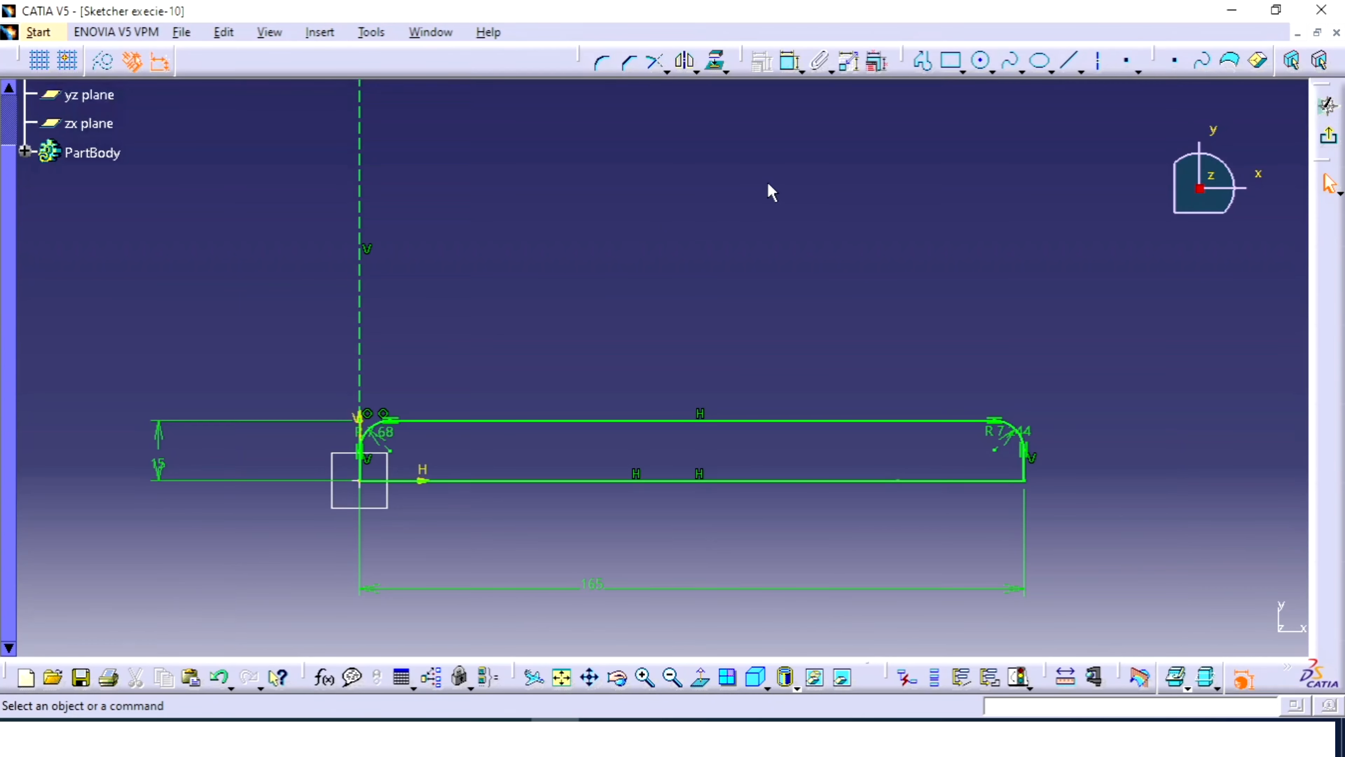
# Step: Set both corner radii to 5 mm together in the multi-constraint editor
pyautogui.click(877, 61)
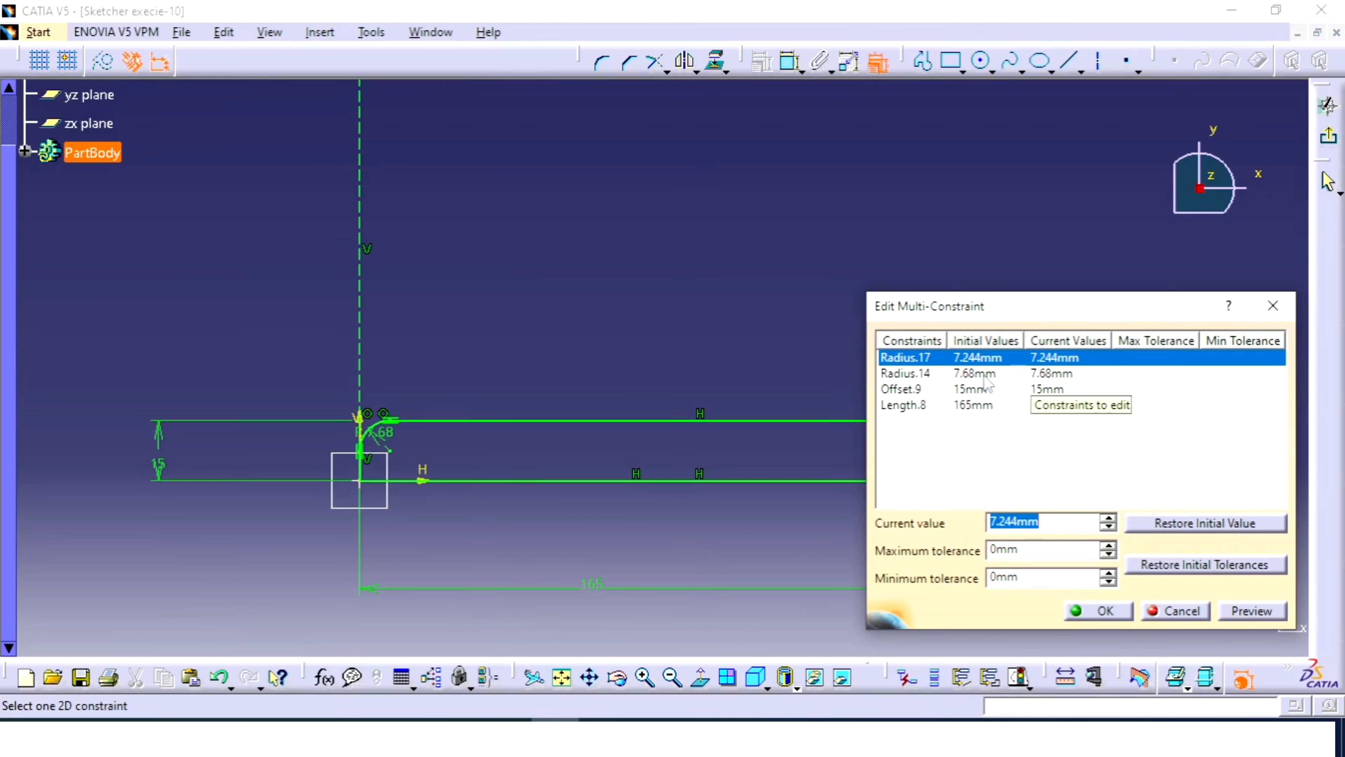
pyautogui.keyDown('ctrl'); pyautogui.click(988, 377); pyautogui.keyUp('ctrl')
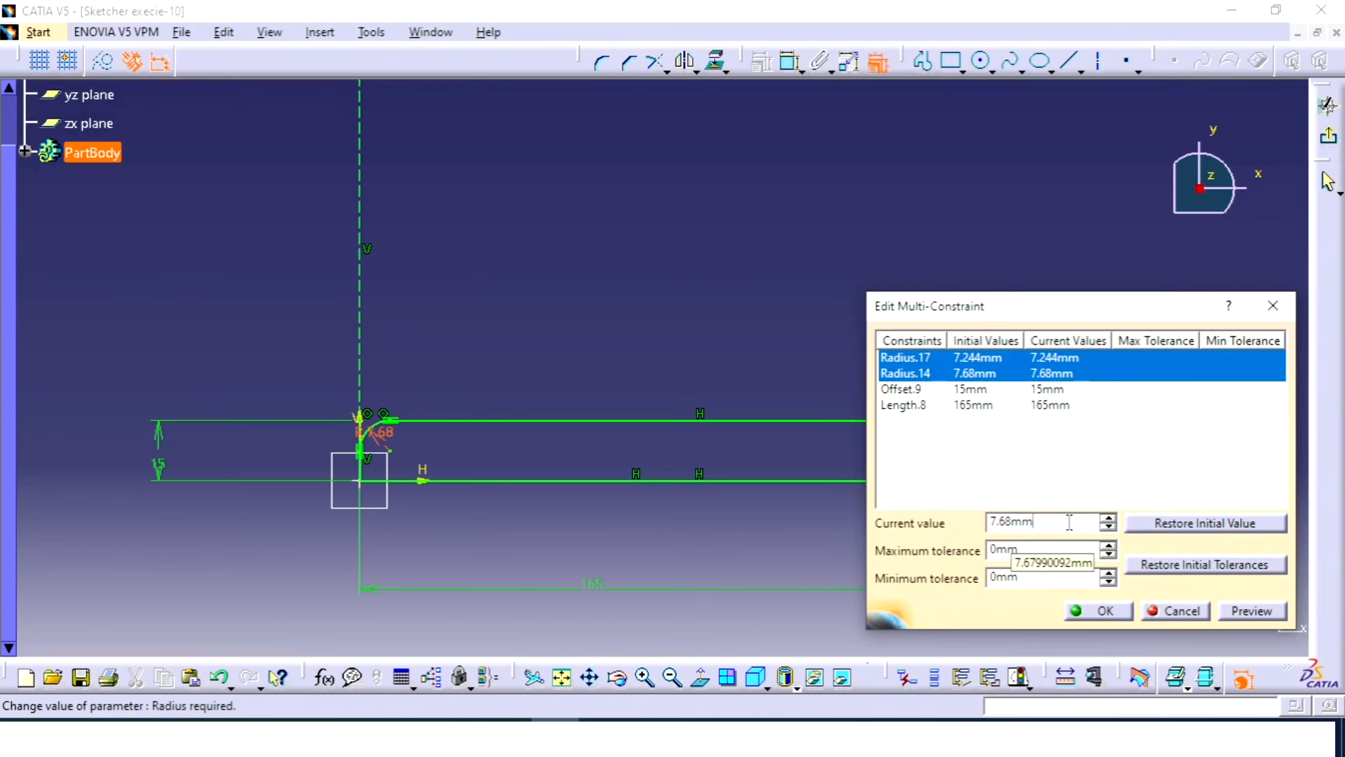
pyautogui.write('5')
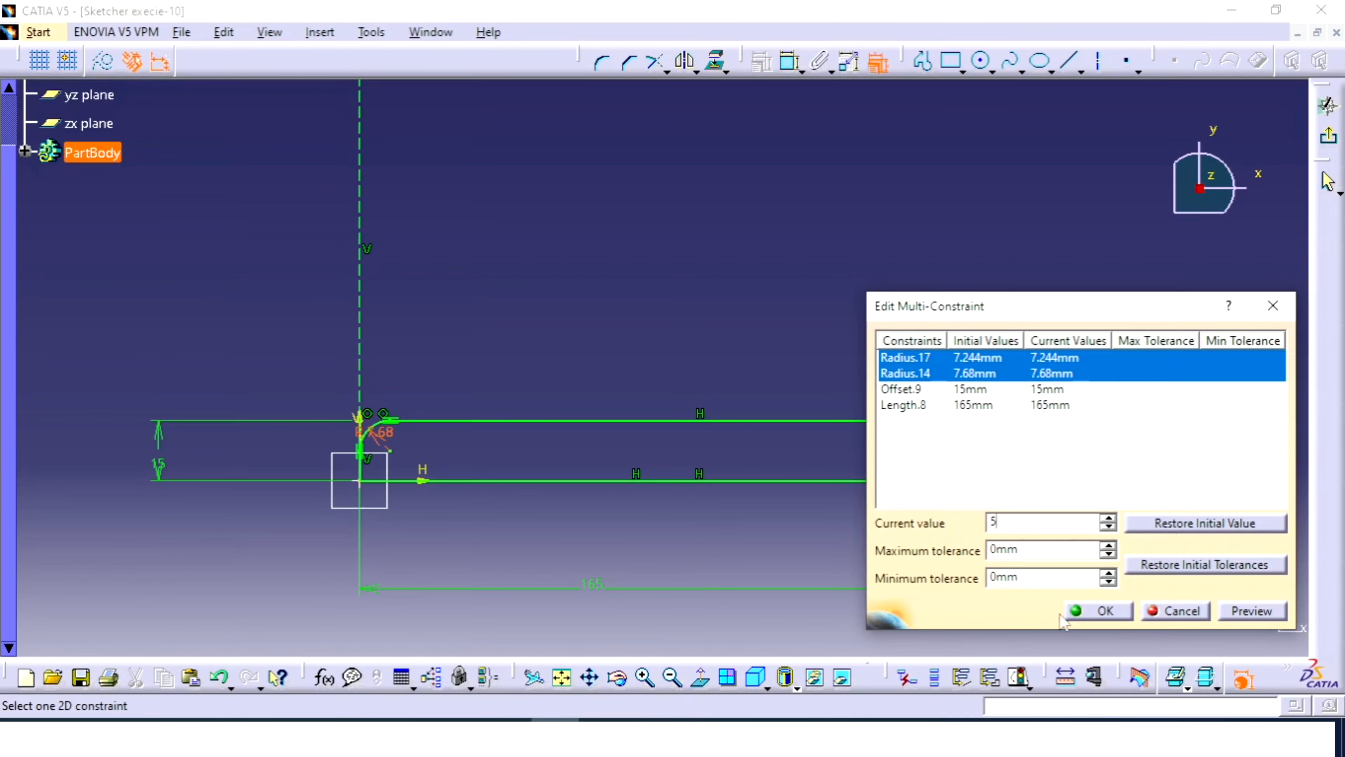
pyautogui.click(1107, 612)
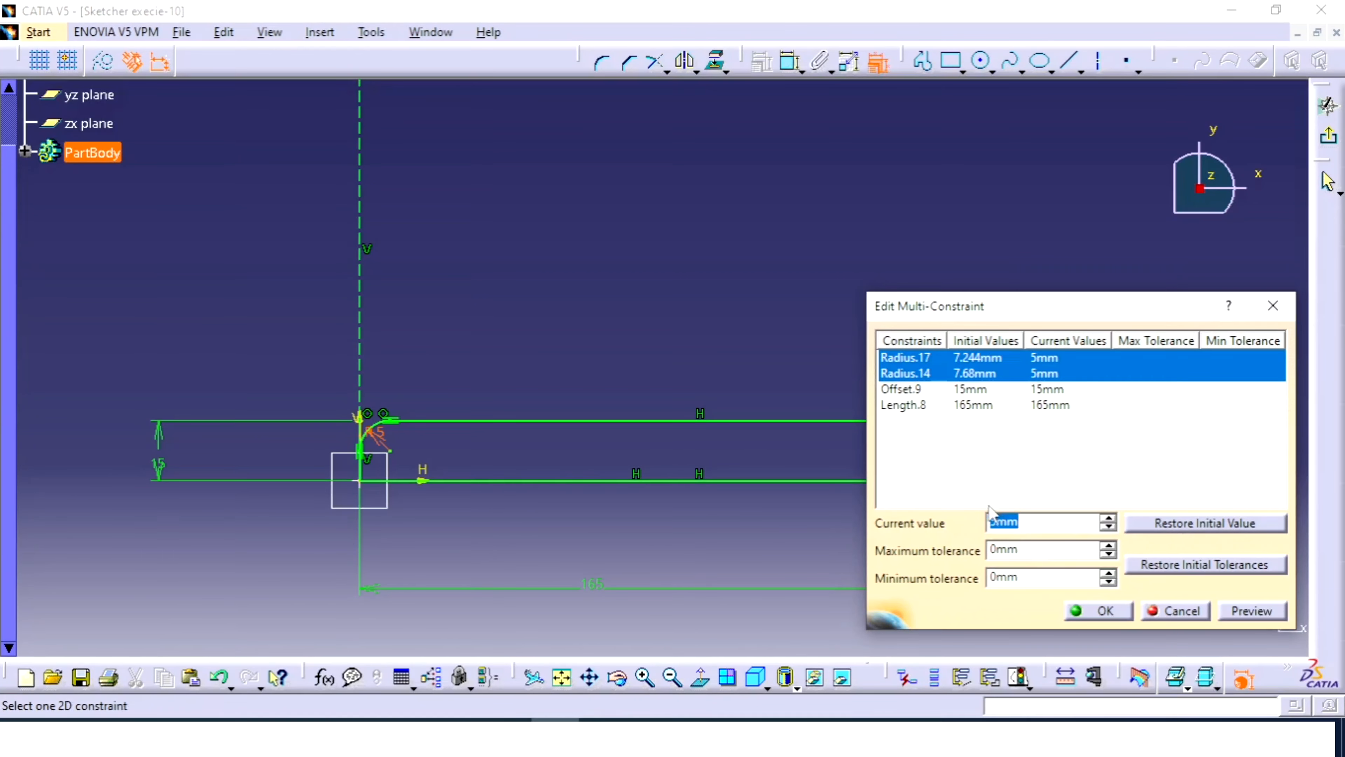
pyautogui.click(1106, 611)
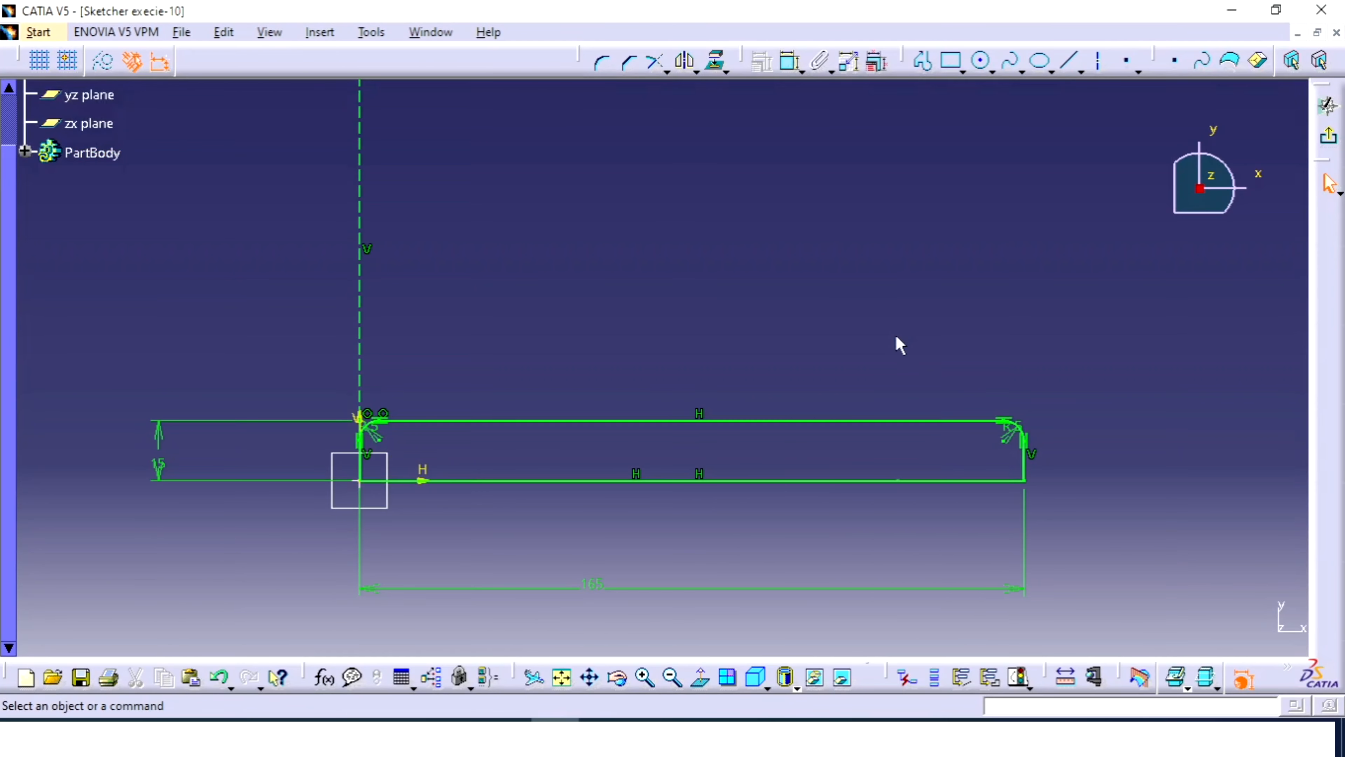
# Step: Check the reference drawing and sketch two concentric circles above the left part of the base rectangle
pyautogui.moveTo(895, 345)
pyautogui.mouseDown(button='middle')
pyautogui.moveTo(973, 259)
pyautogui.moveTo(835, 296)
pyautogui.moveTo(795, 358)
pyautogui.moveTo(833, 320)
pyautogui.mouseUp(button='middle')
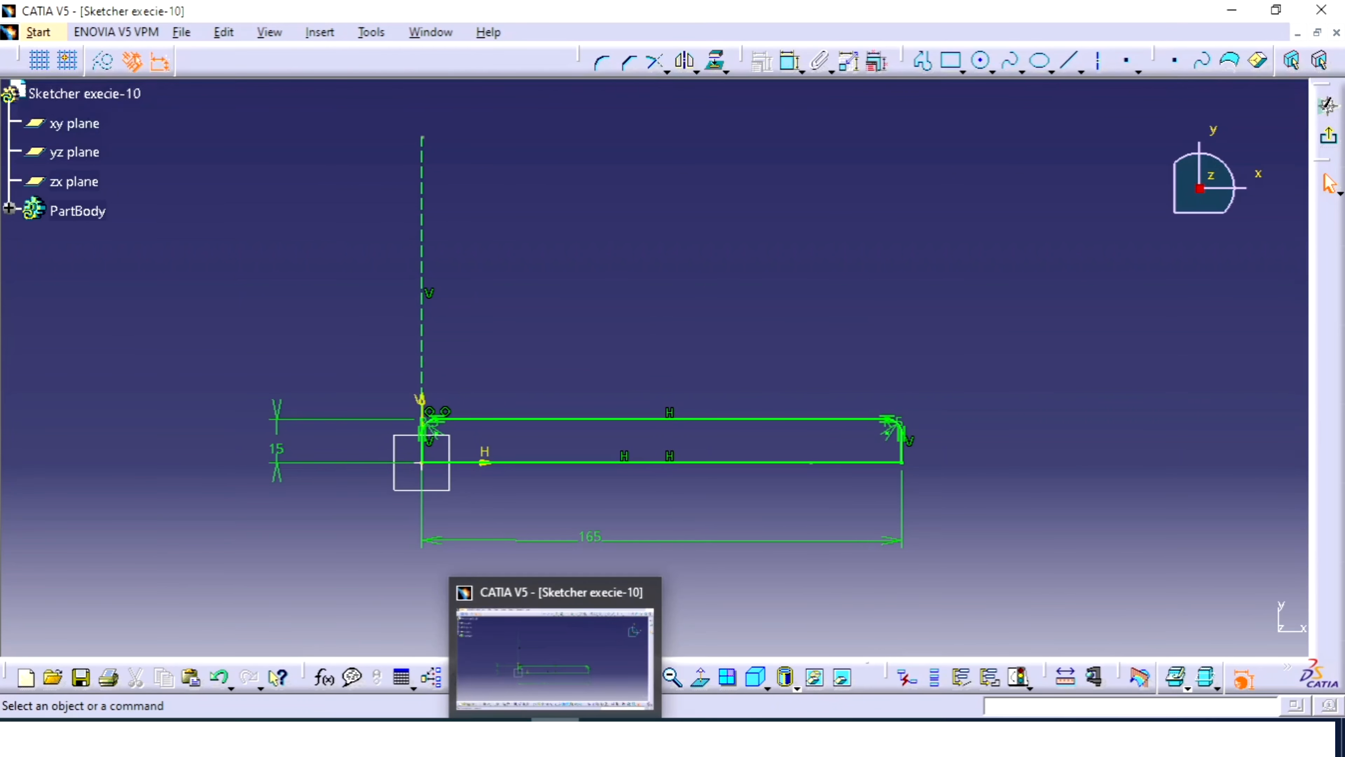
pyautogui.click(555, 737)
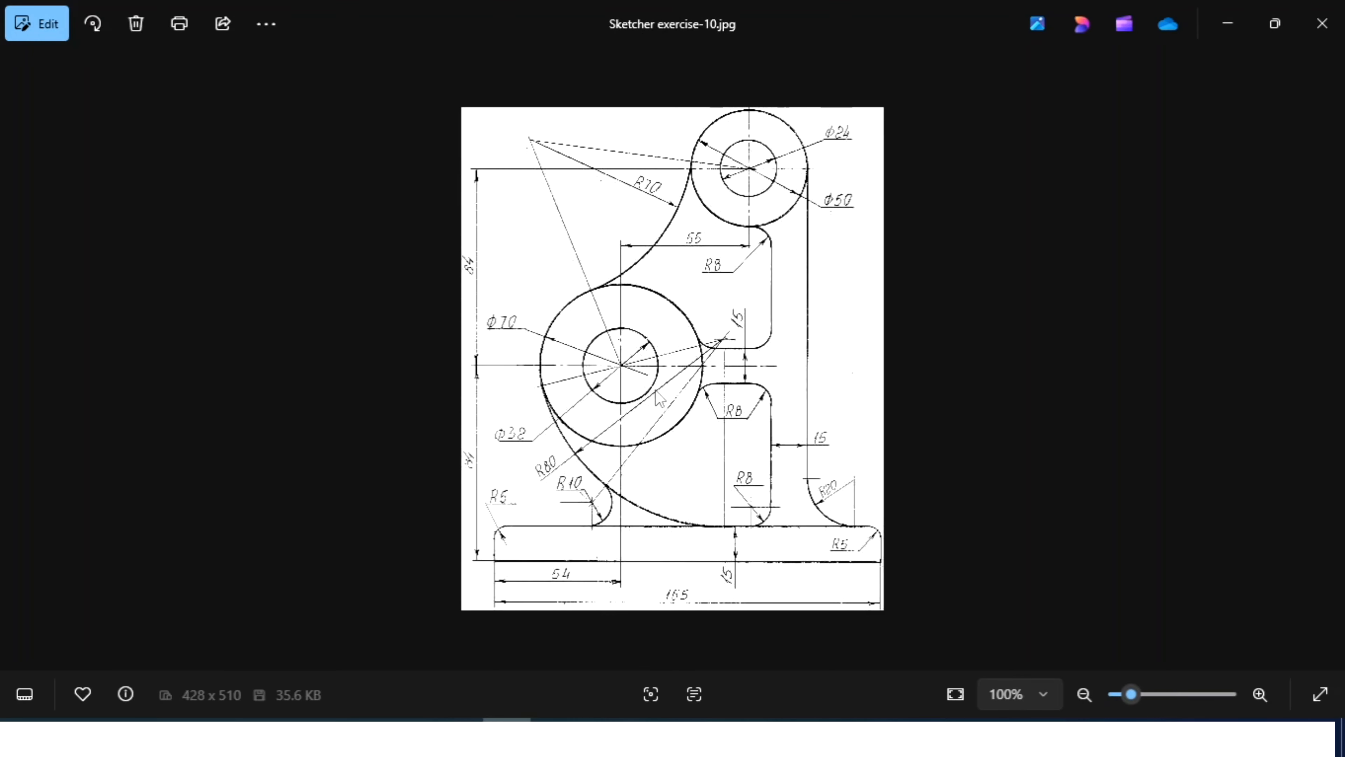
pyautogui.click(554, 736)
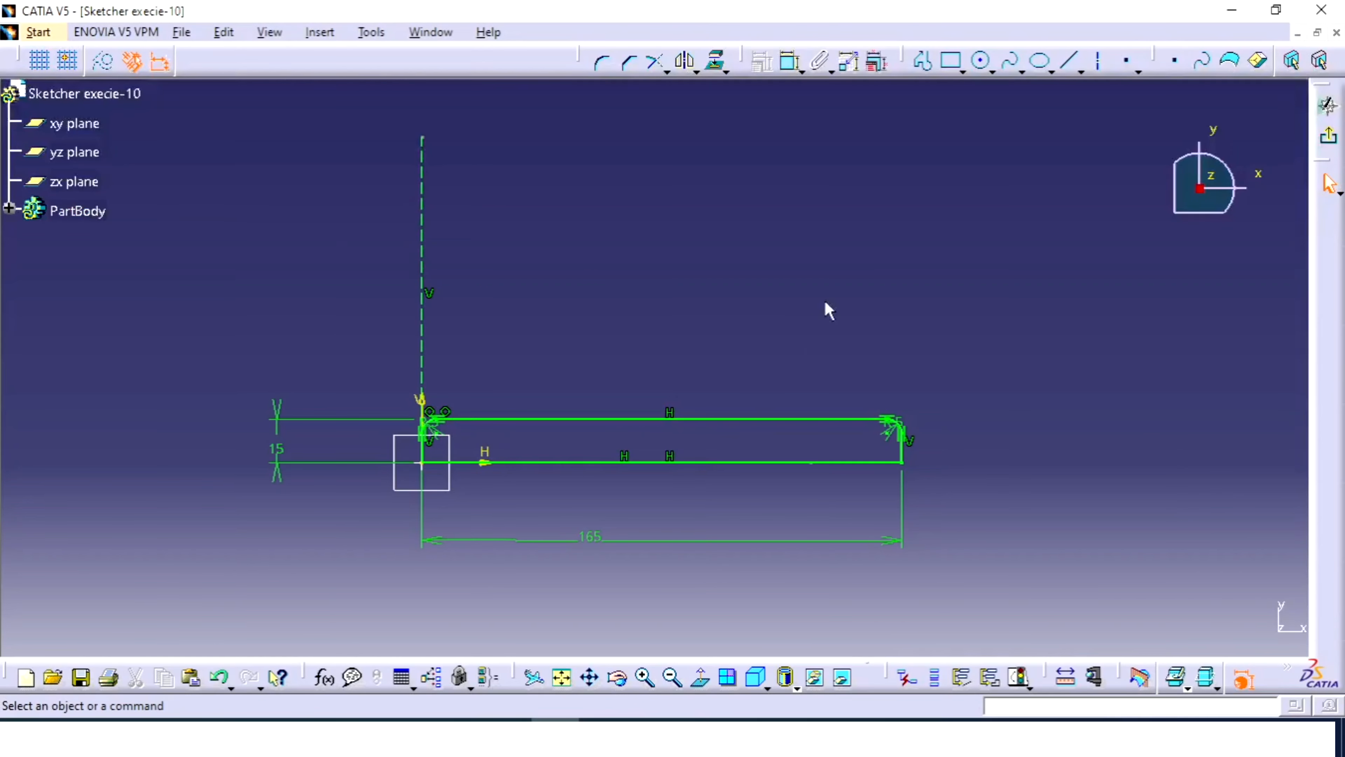
pyautogui.click(981, 60)
pyautogui.click(992, 70)
pyautogui.click(1006, 101)
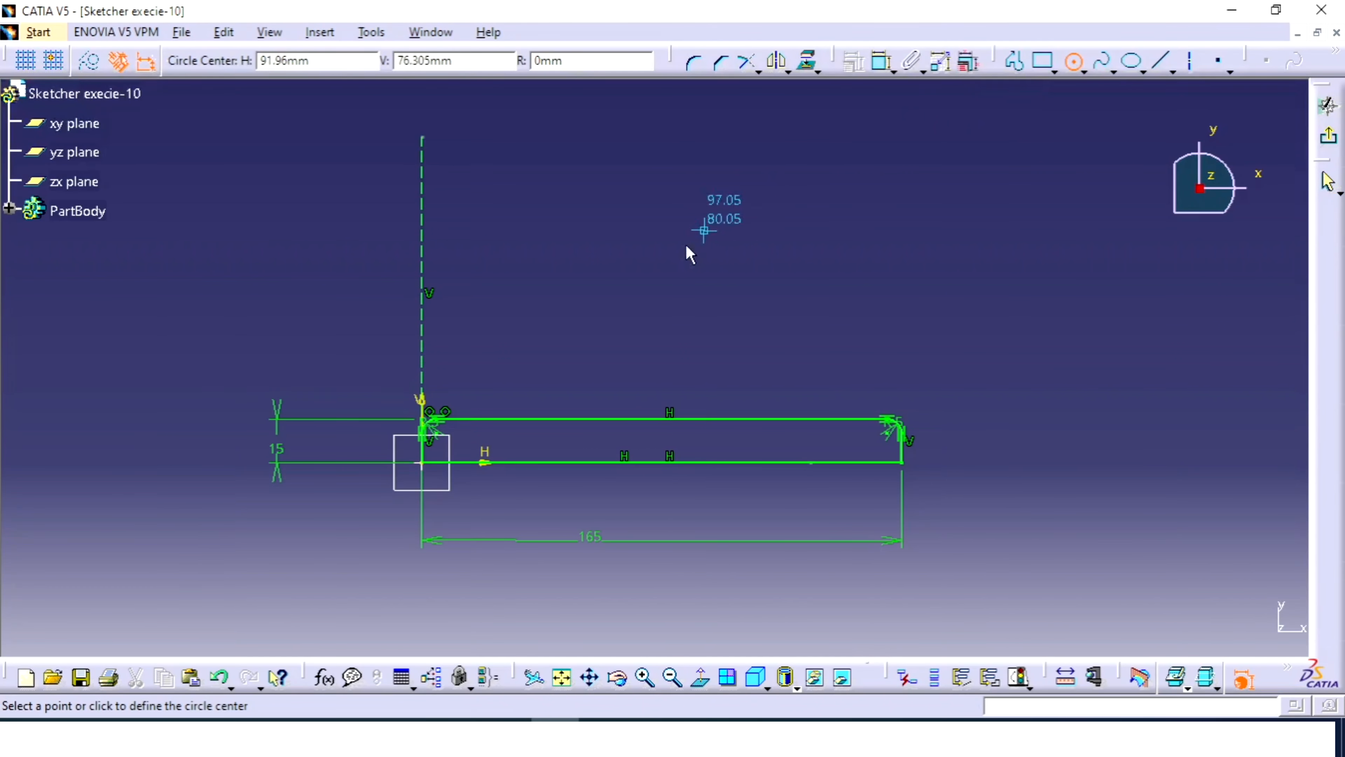
pyautogui.click(562, 281)
pyautogui.click(591, 261)
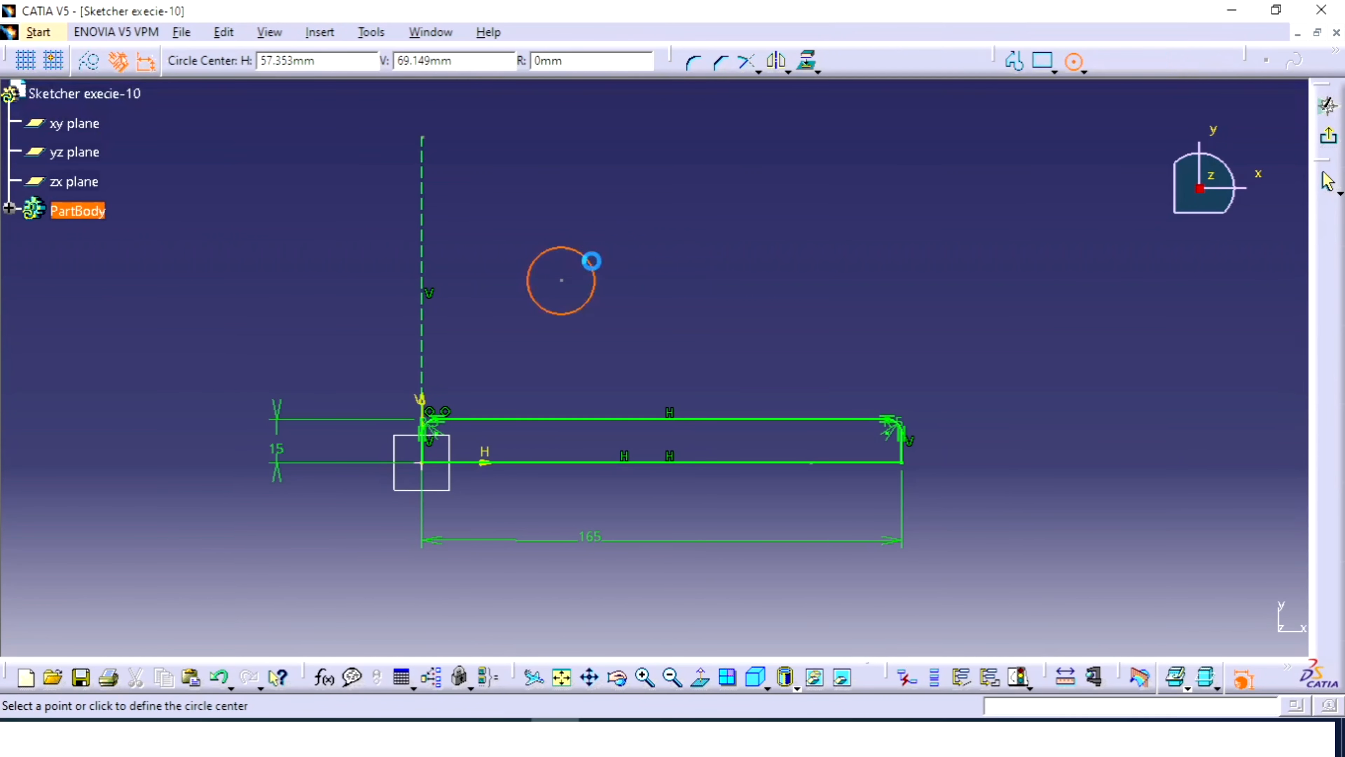
pyautogui.click(561, 282)
pyautogui.click(615, 234)
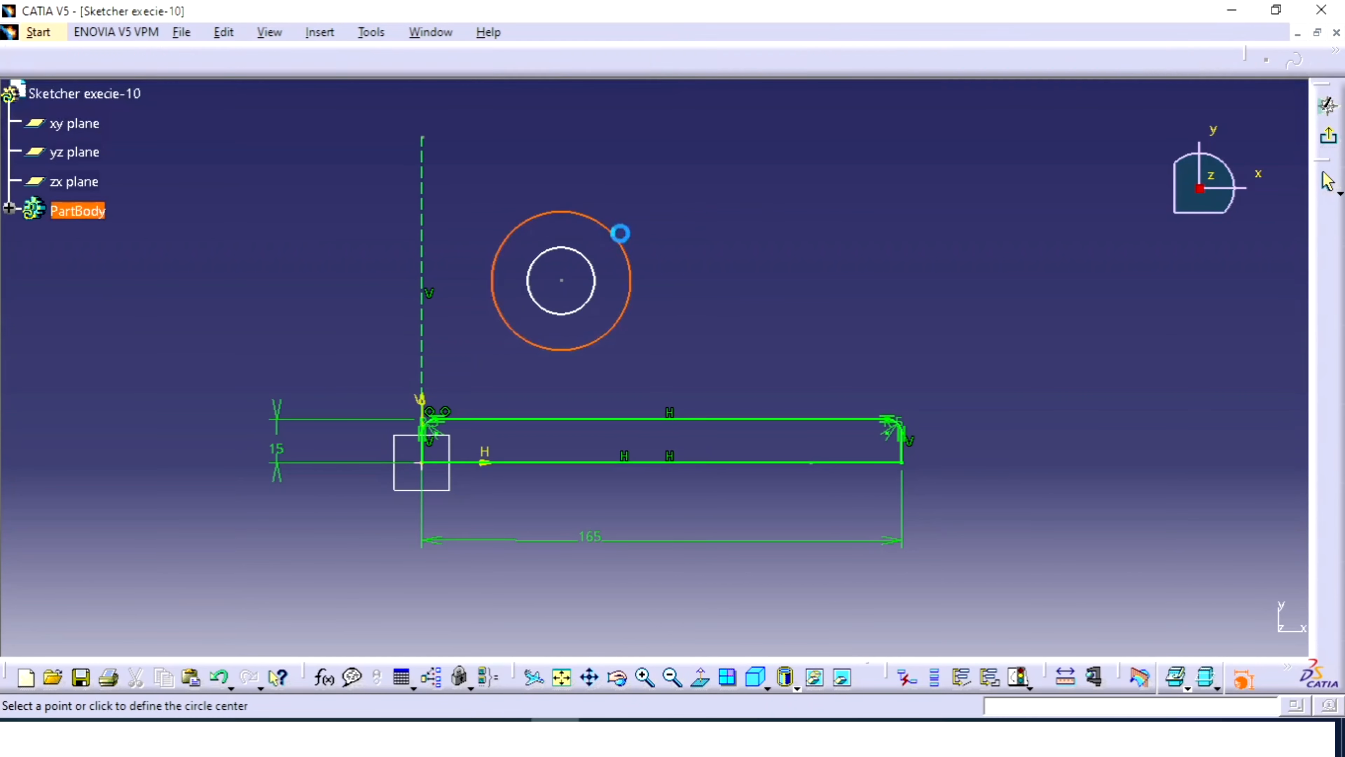
pyautogui.click(1075, 64)
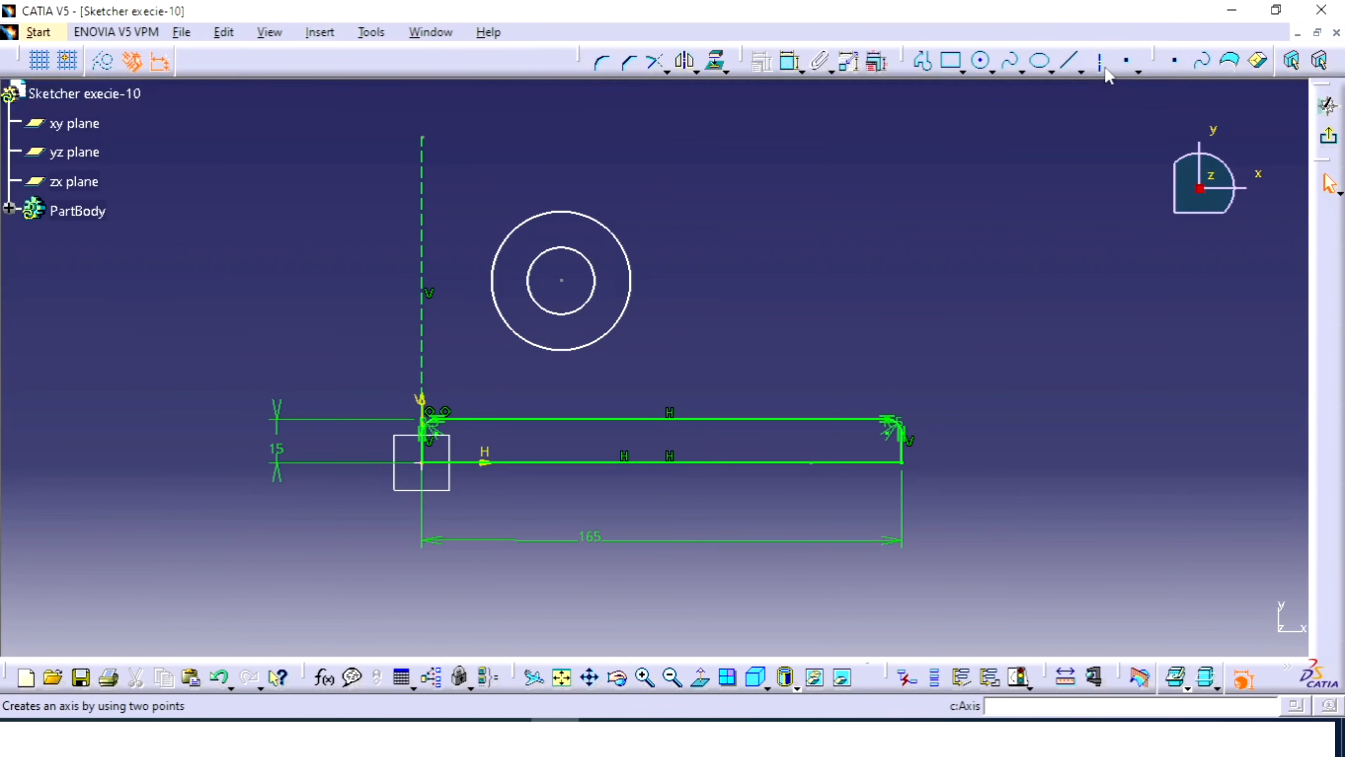
# Step: Draw a horizontal axis from the circles' common centre, extending right past the outer circle
pyautogui.click(1160, 61)
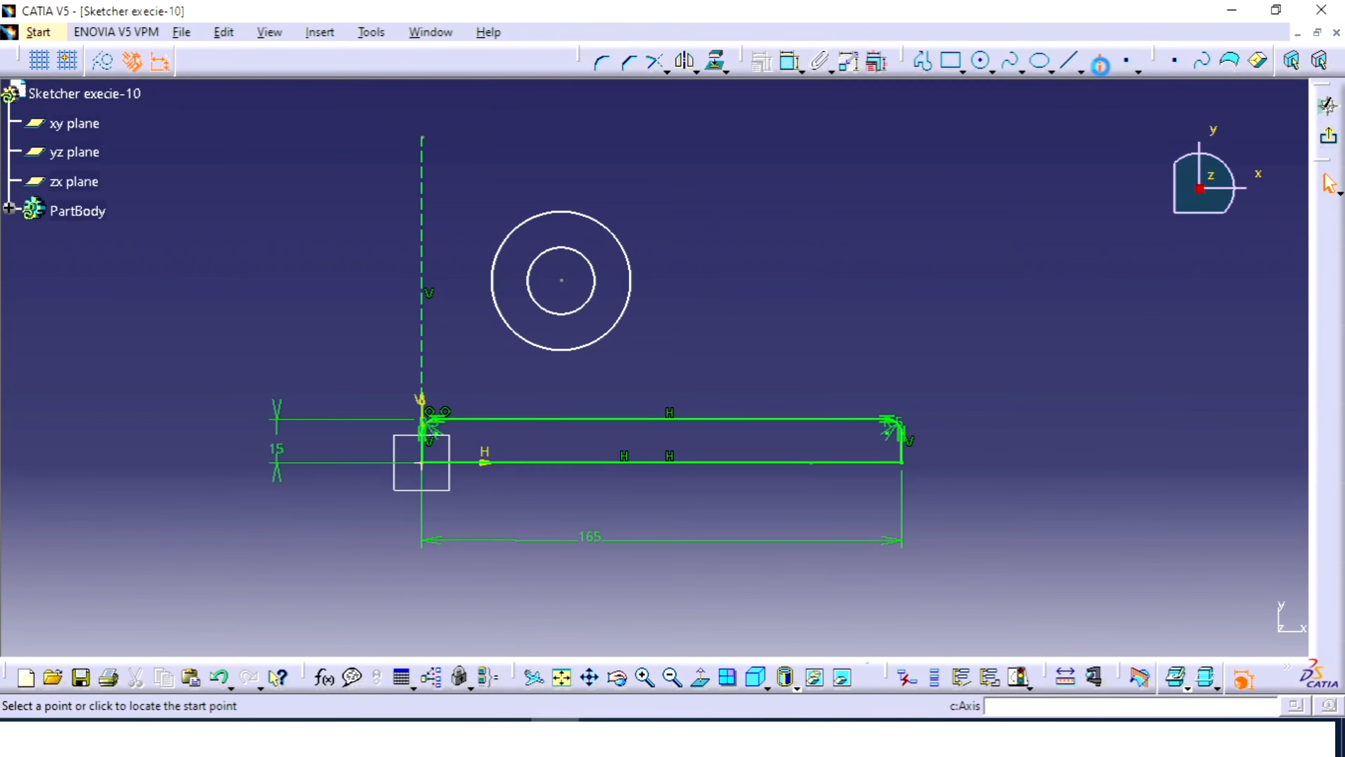
pyautogui.click(562, 281)
pyautogui.click(812, 281)
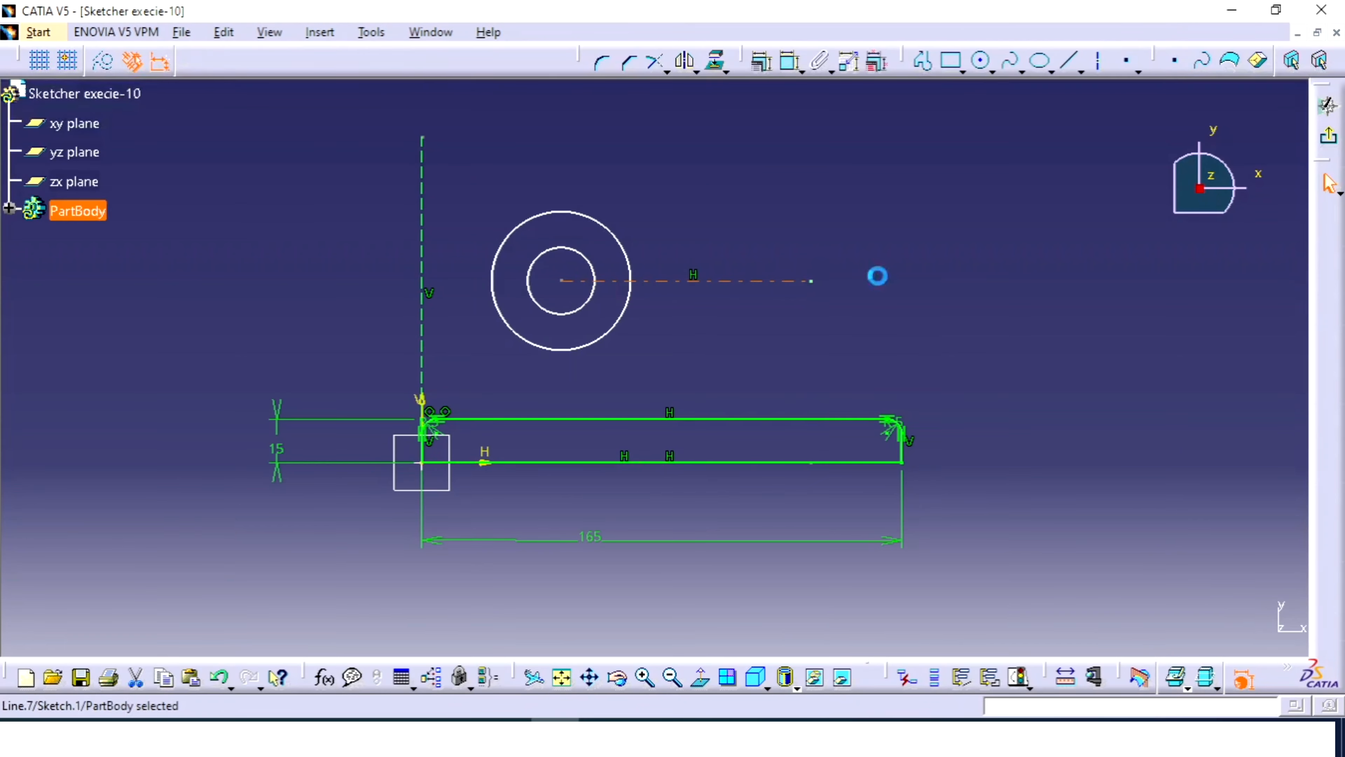
# Step: Draw a vertical axis from the circles' common centre down to the upper edge of the base rectangle
pyautogui.click(1070, 61)
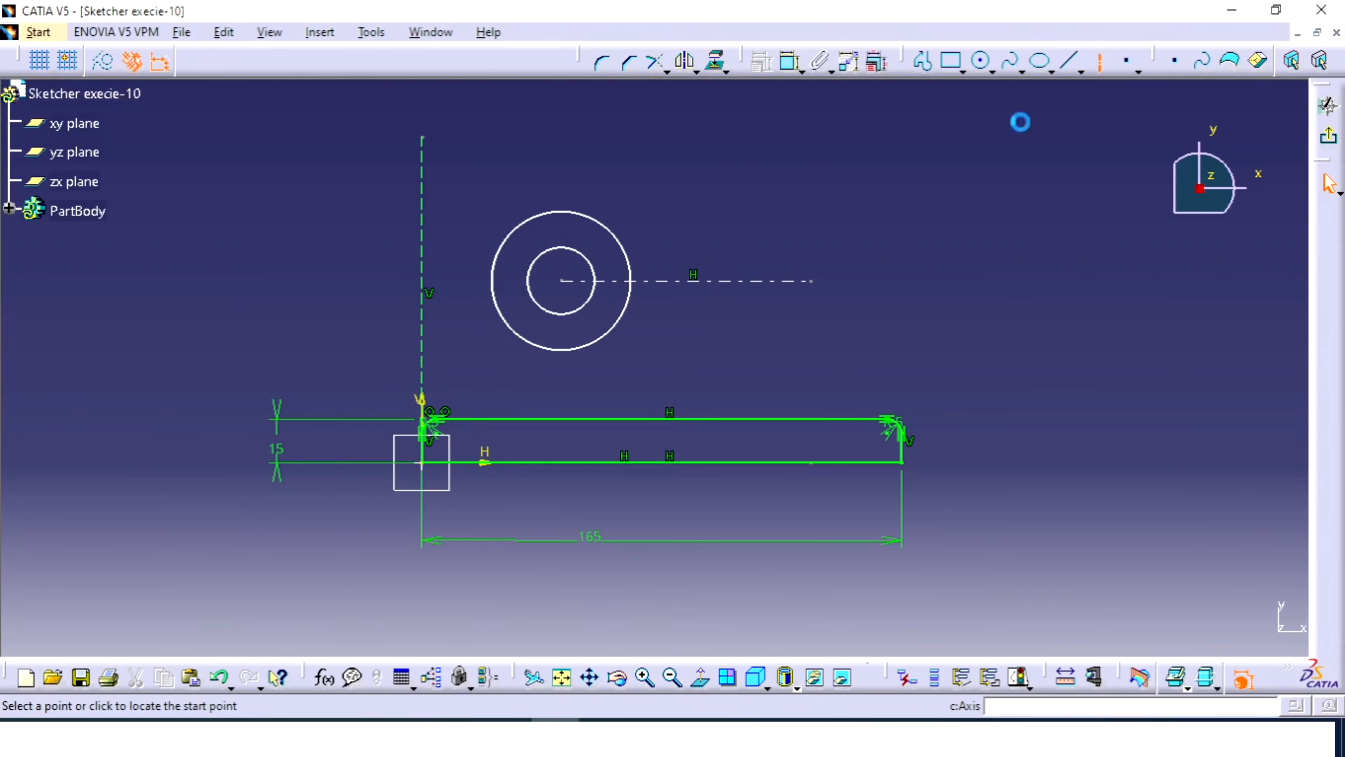
pyautogui.click(561, 281)
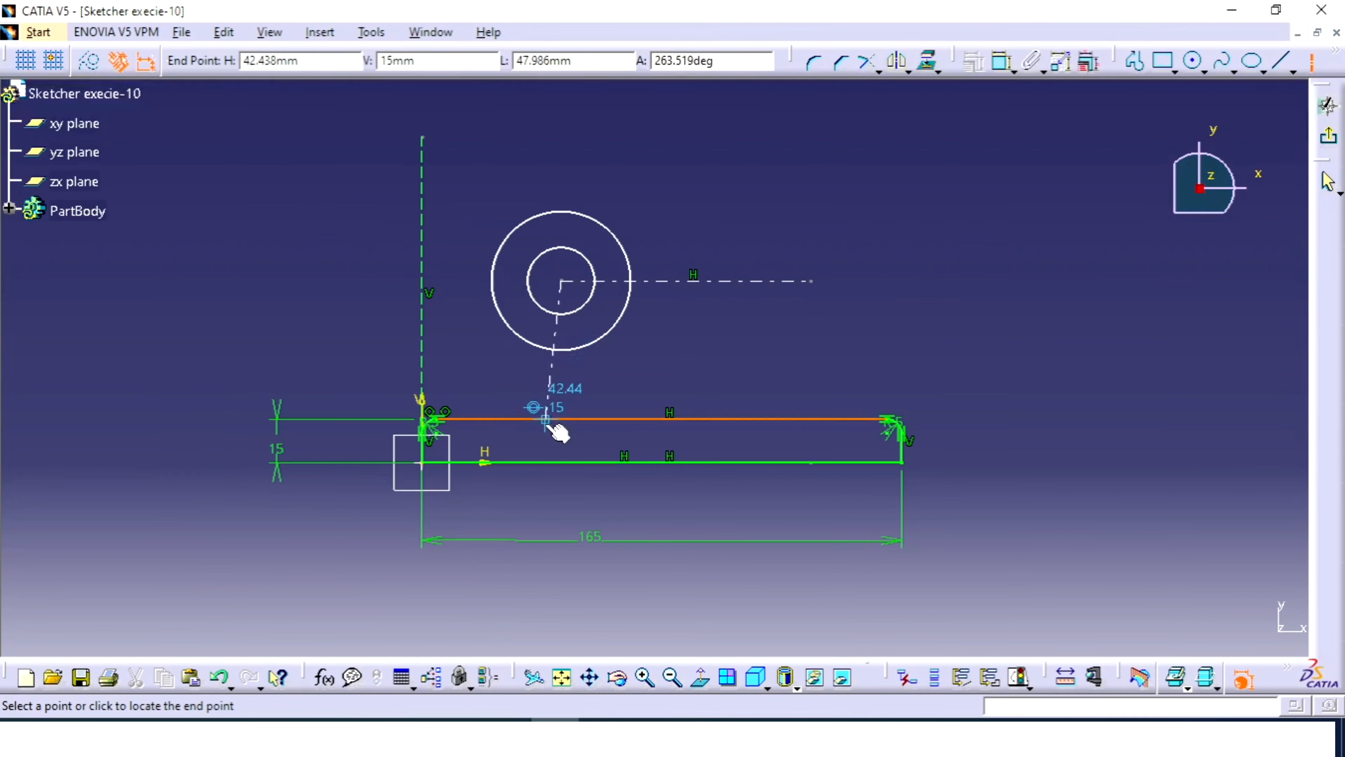
pyautogui.click(562, 418)
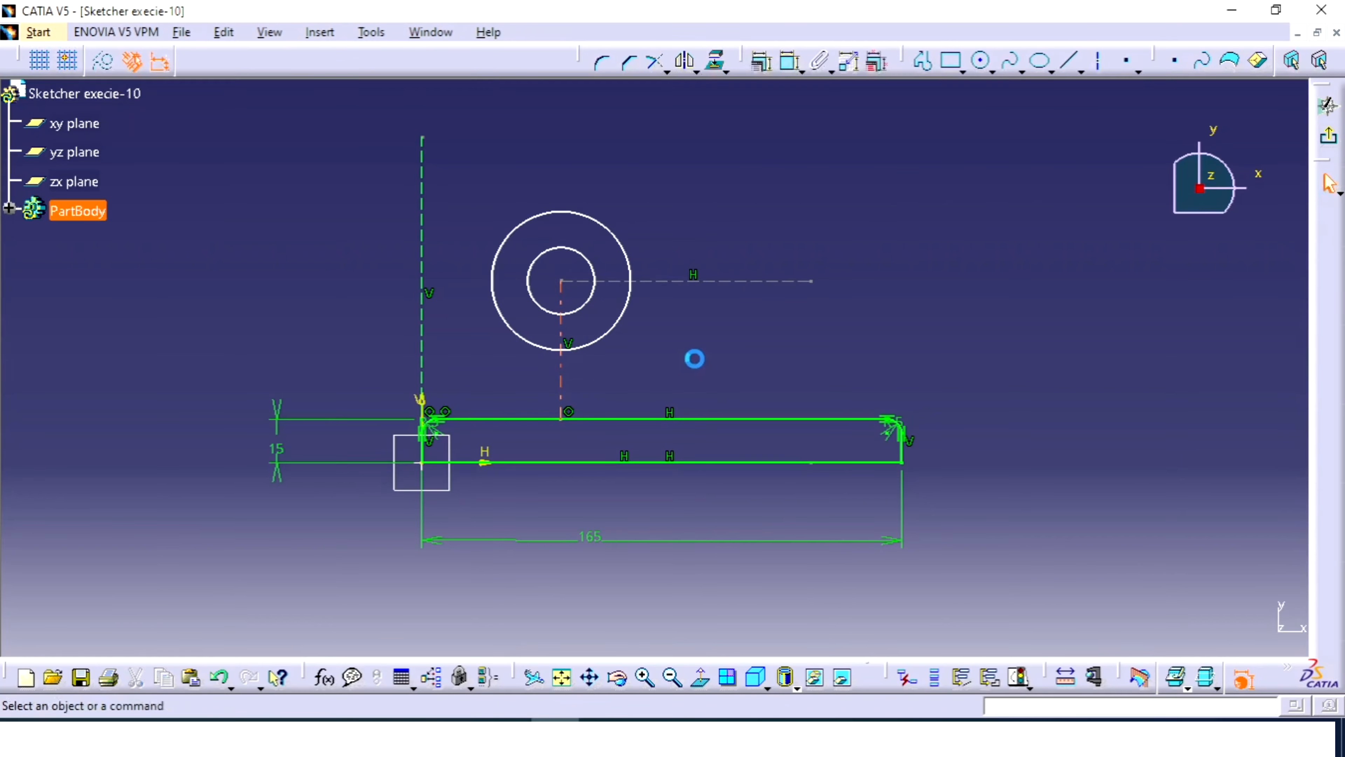
# Step: Constrain the horizontal distance between the vertical axis at the base's left end and the circles' vertical axis to 54 mm
pyautogui.click(790, 61)
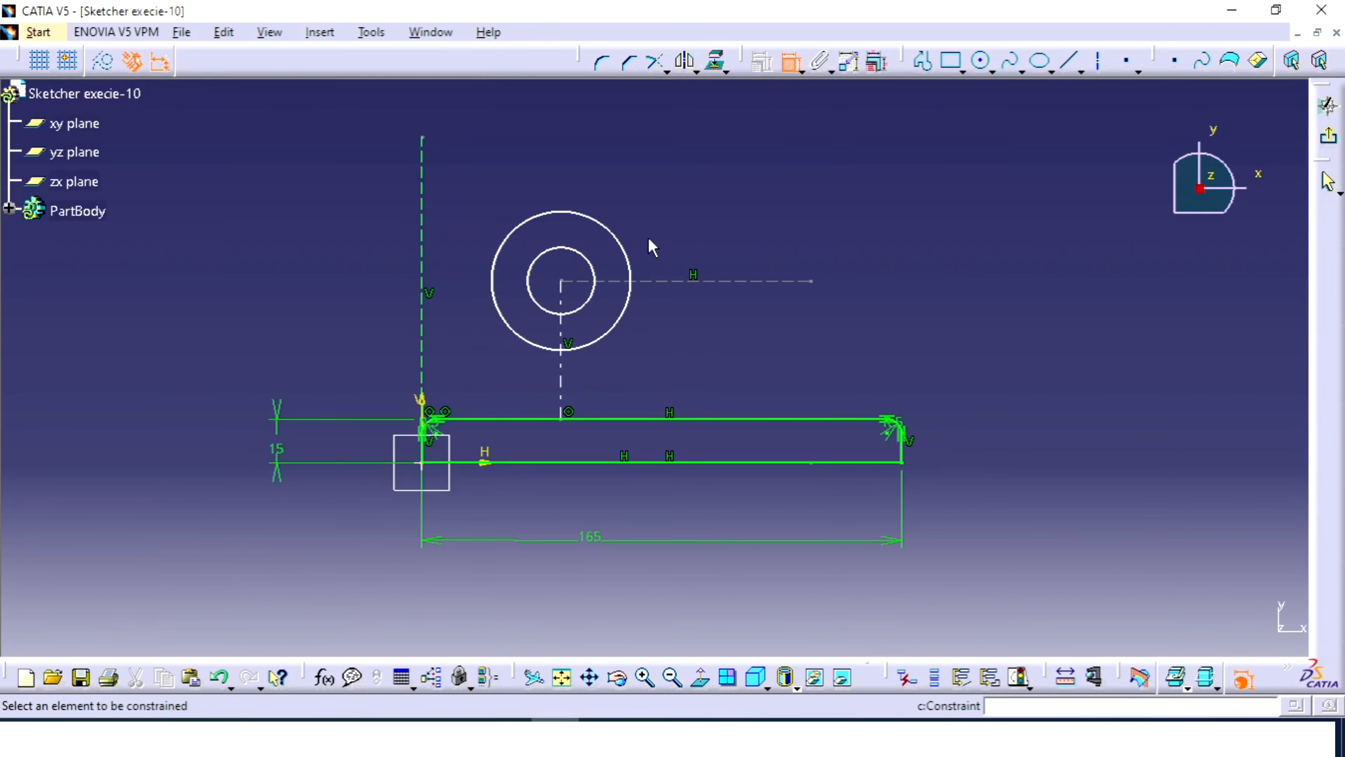
pyautogui.click(562, 387)
pyautogui.click(418, 363)
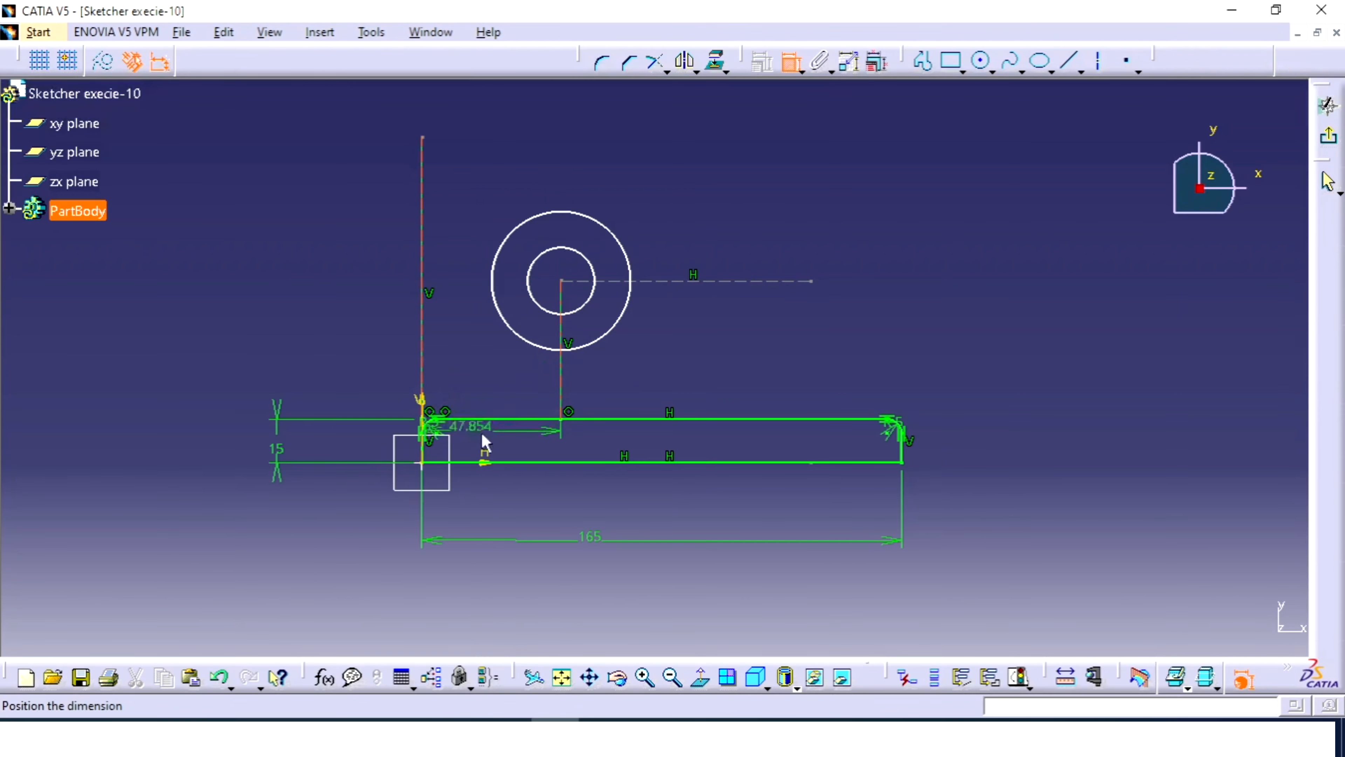
pyautogui.click(504, 439)
pyautogui.doubleClick(501, 431)
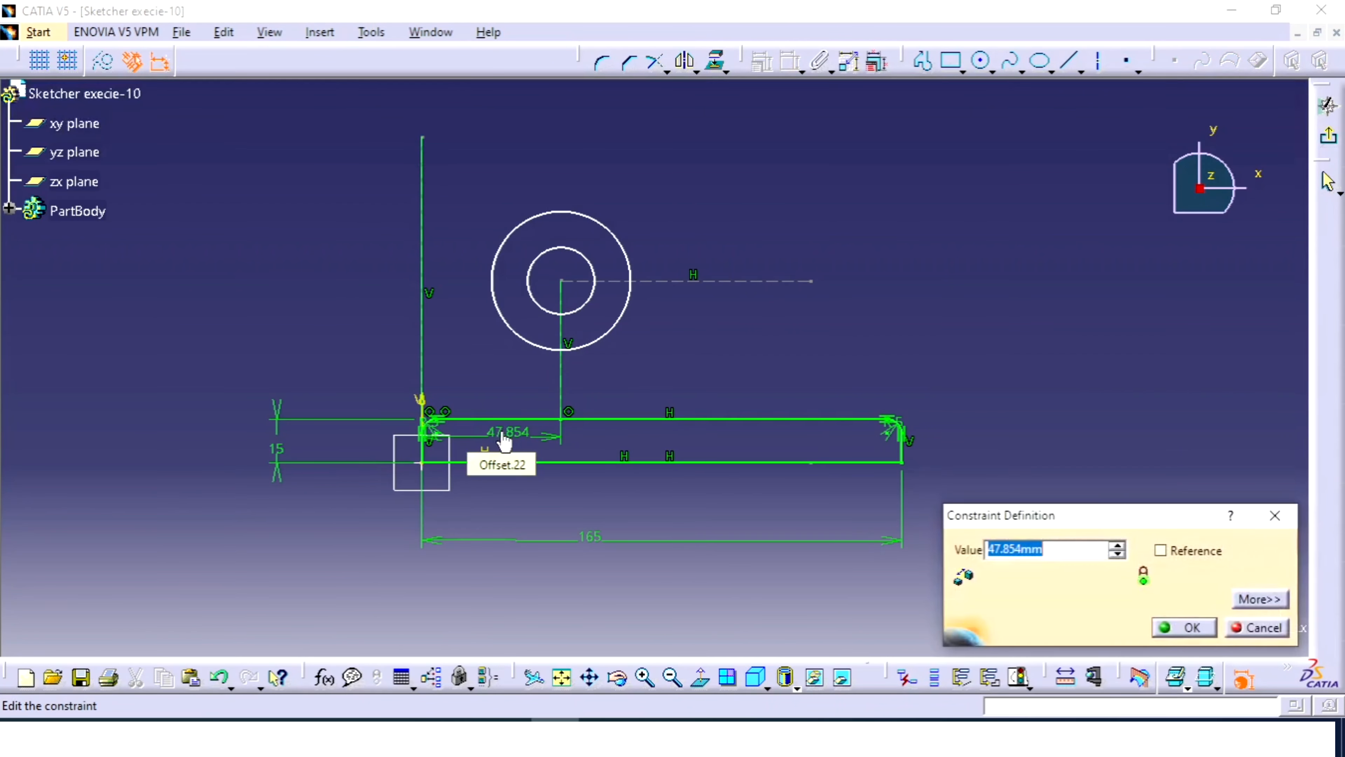
pyautogui.write('54')
pyautogui.press('Return')
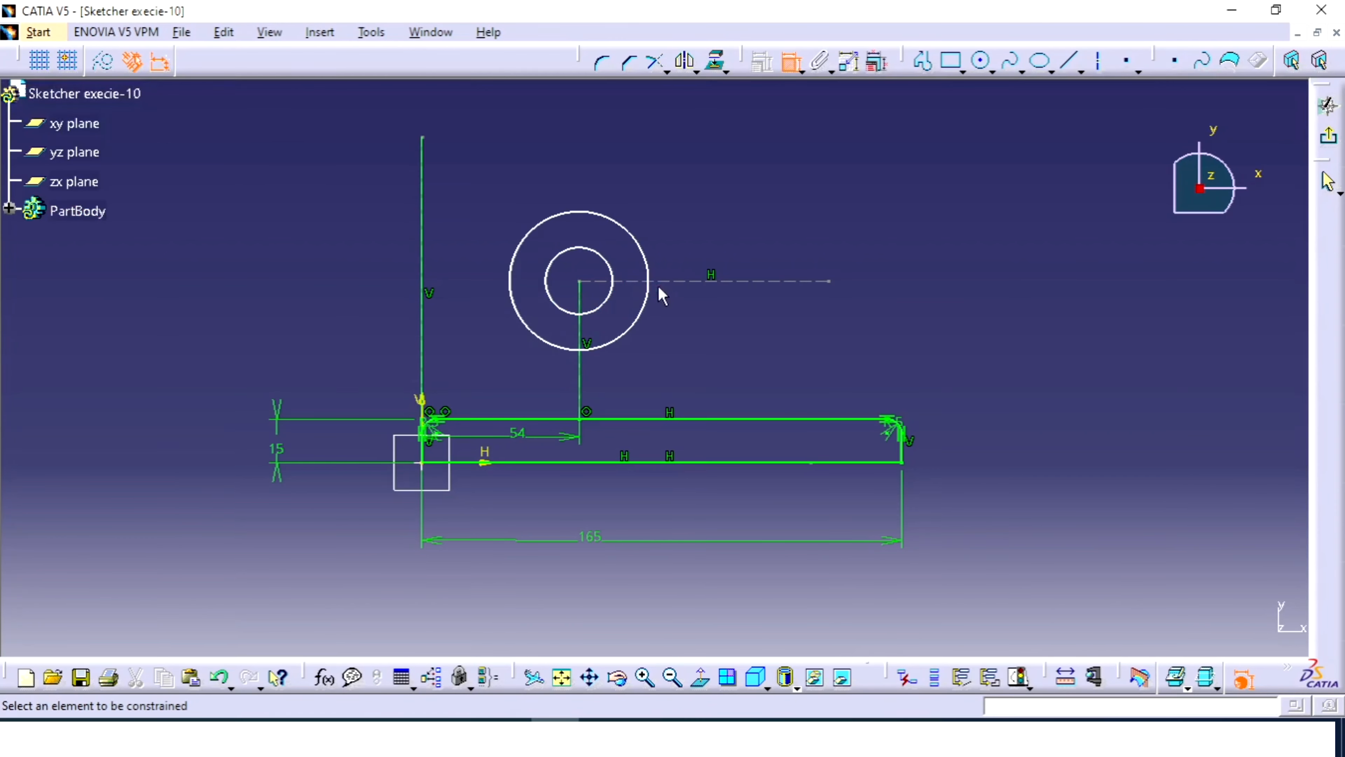
# Step: Constrain the height of the circles' horizontal axis above the base's bottom edge to 84 mm
pyautogui.click(643, 282)
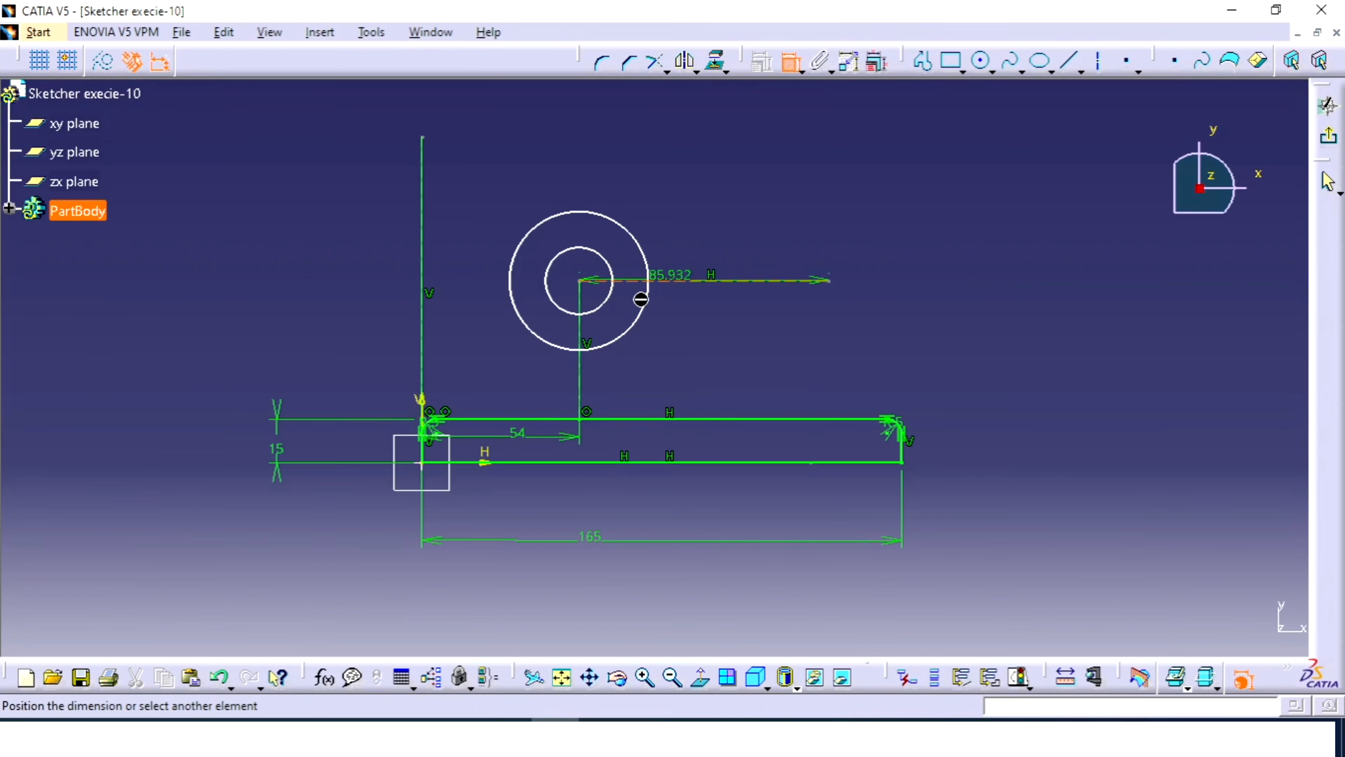
pyautogui.click(480, 463)
pyautogui.click(389, 368)
pyautogui.doubleClick(386, 356)
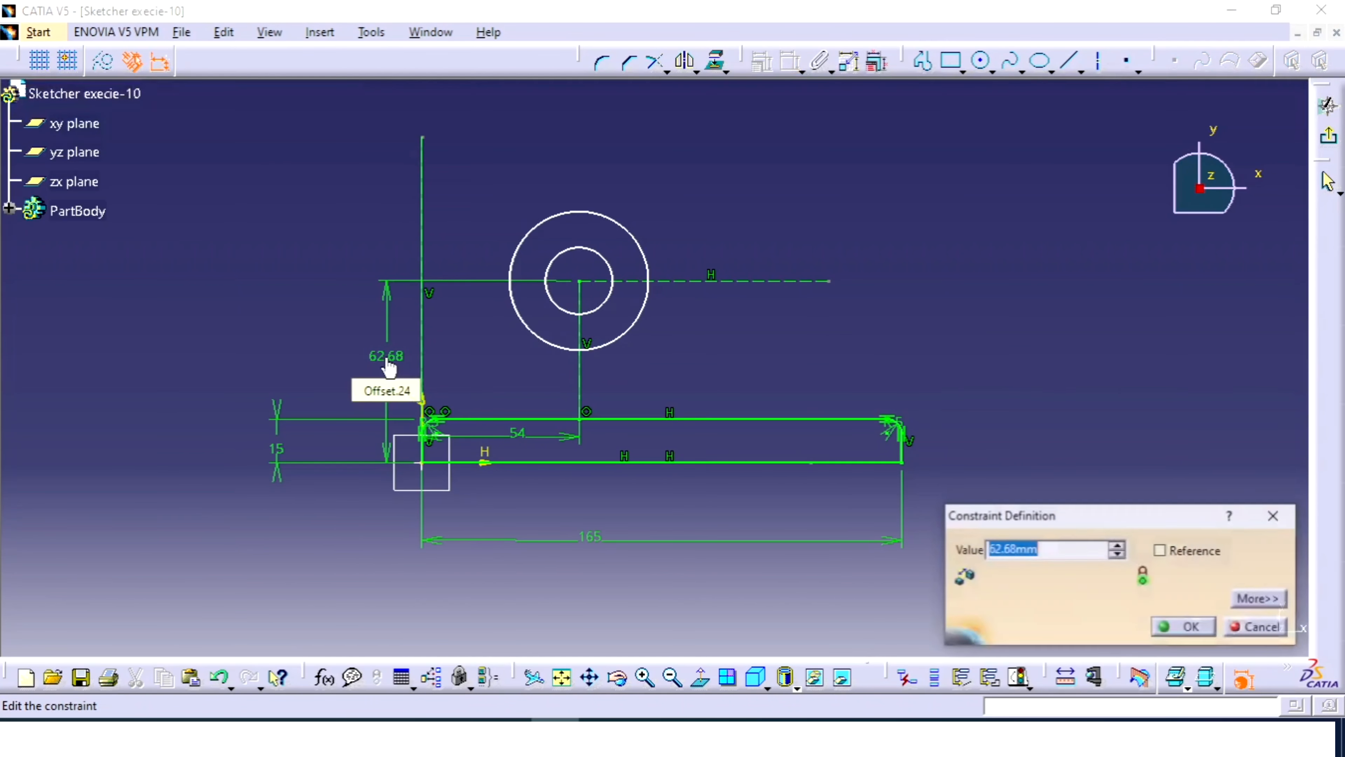
pyautogui.write('84')
pyautogui.press('Return')
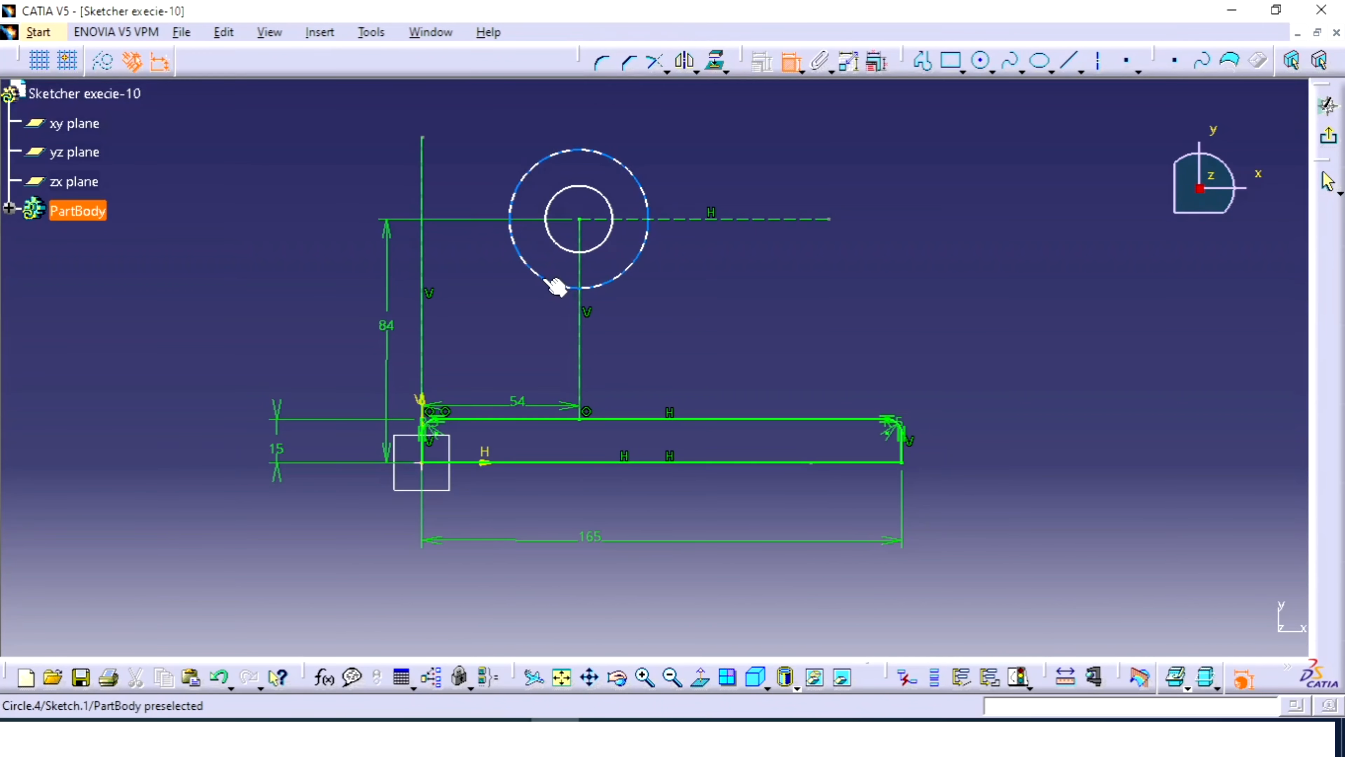
# Step: Dimension the outer circle, check its size on the reference drawing and set its diameter to 70 mm
pyautogui.click(556, 286)
pyautogui.click(481, 316)
pyautogui.hotkey('alt', 'Tab')
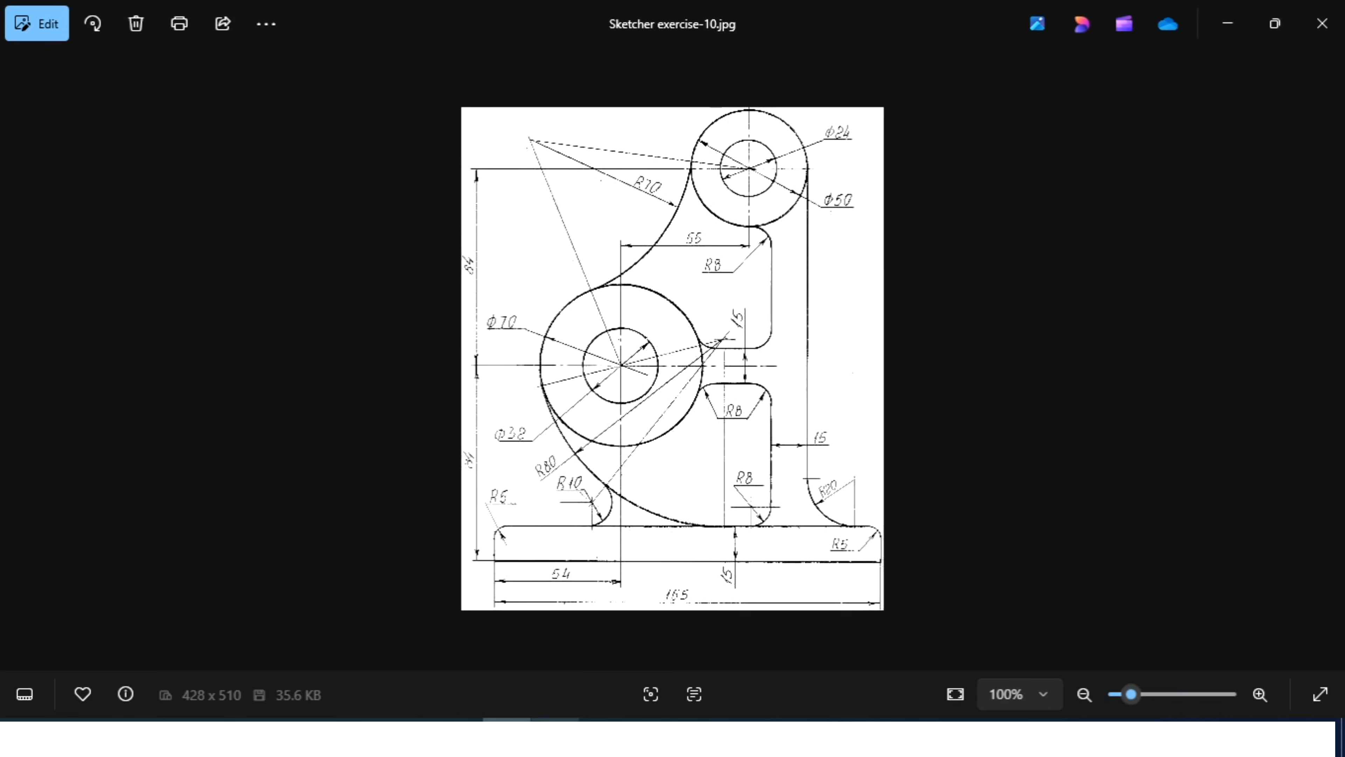
pyautogui.hotkey('alt', 'Tab')
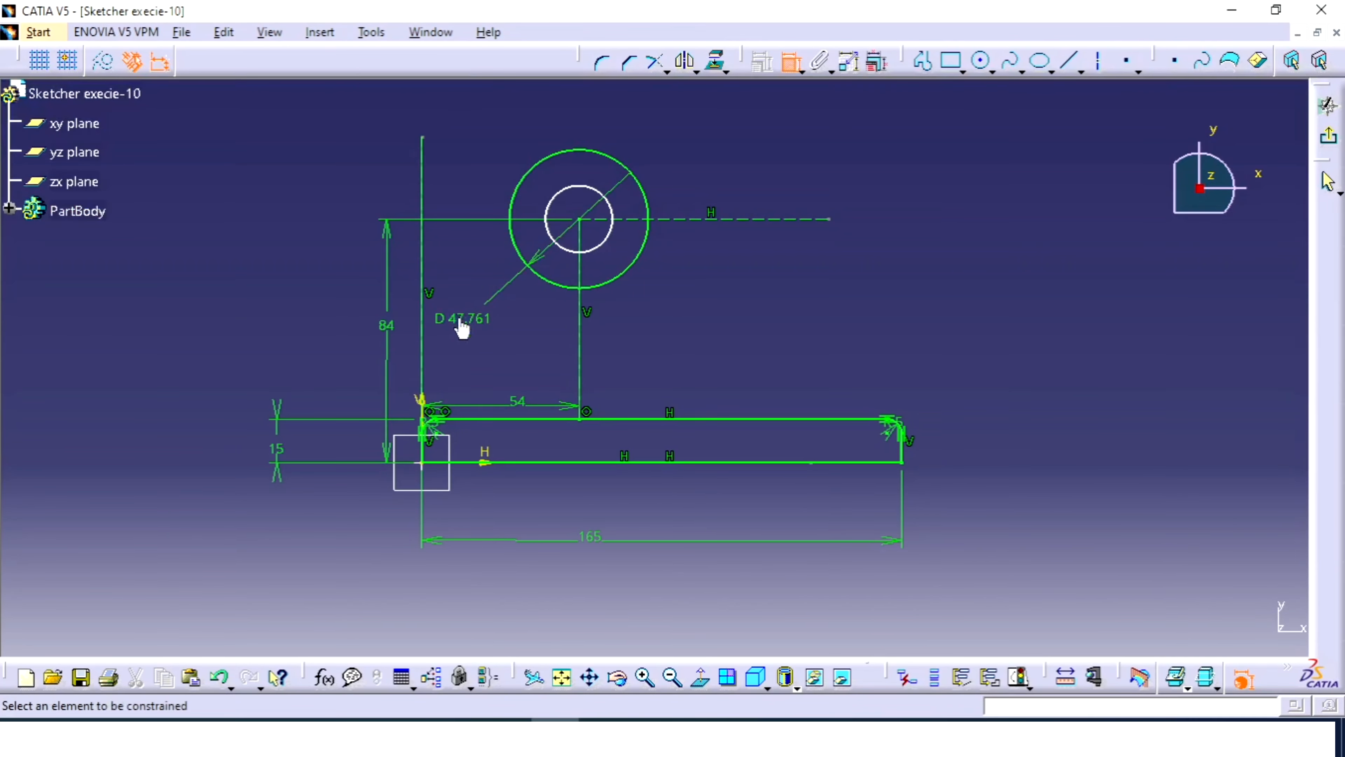
pyautogui.doubleClick(462, 326)
pyautogui.write('70')
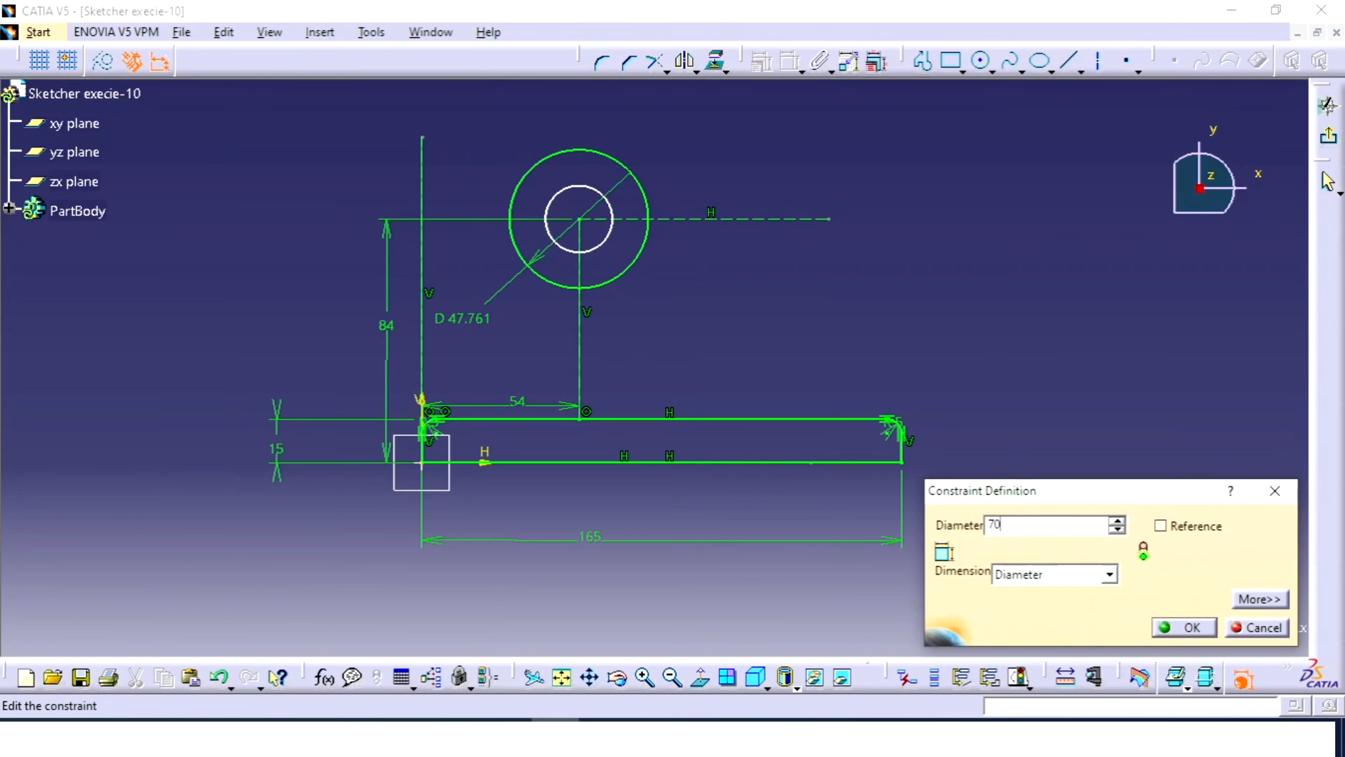
pyautogui.press('Return')
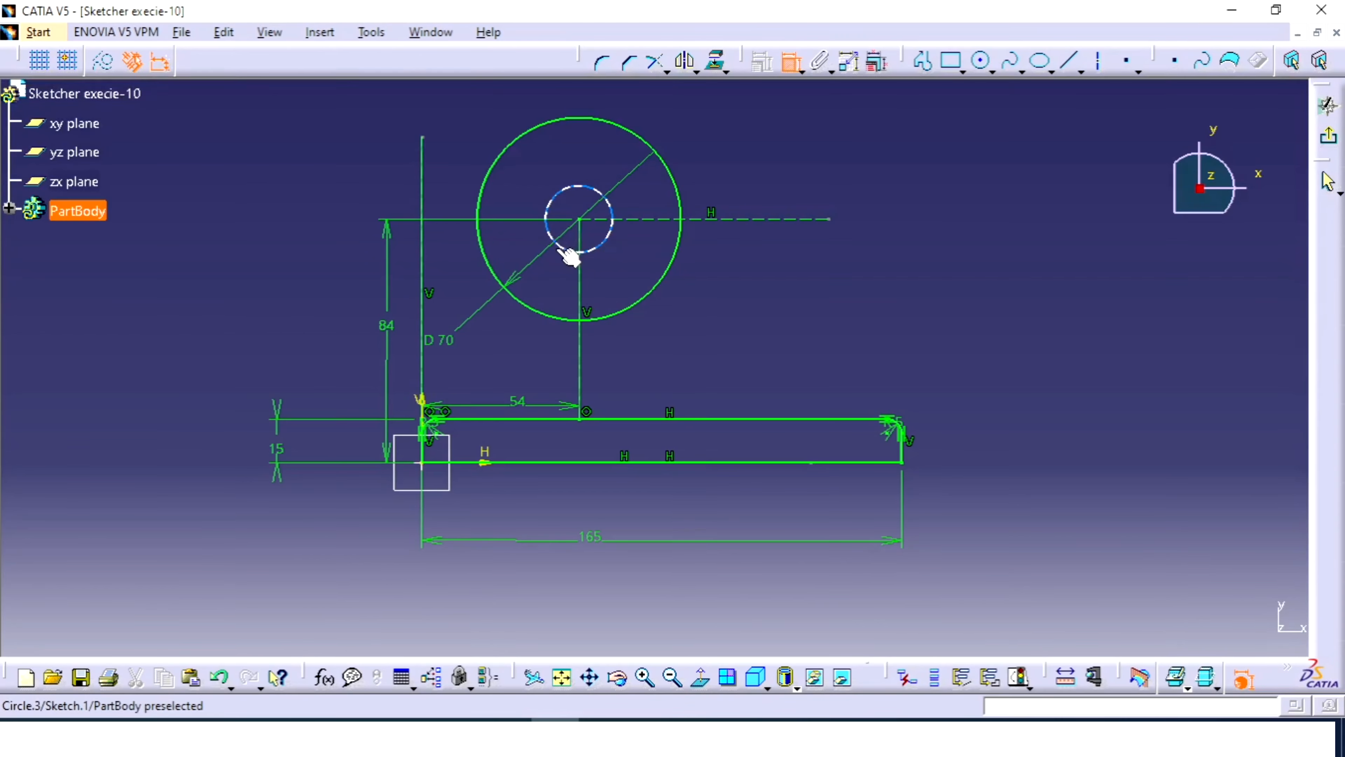
# Step: Dimension the inner circle, compare it with the reference drawing and set its diameter to 32 mm
pyautogui.click(571, 255)
pyautogui.click(497, 336)
pyautogui.click(507, 734)
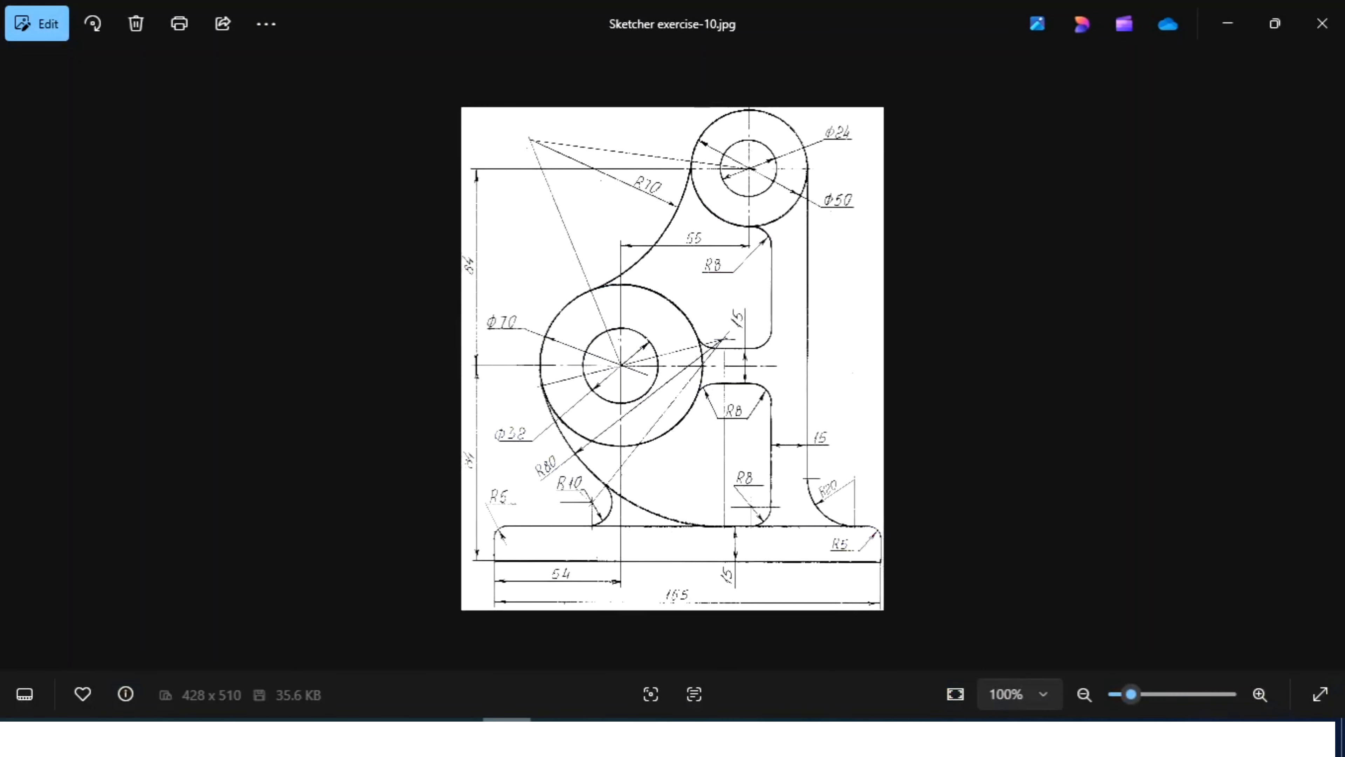
pyautogui.click(507, 734)
pyautogui.doubleClick(512, 339)
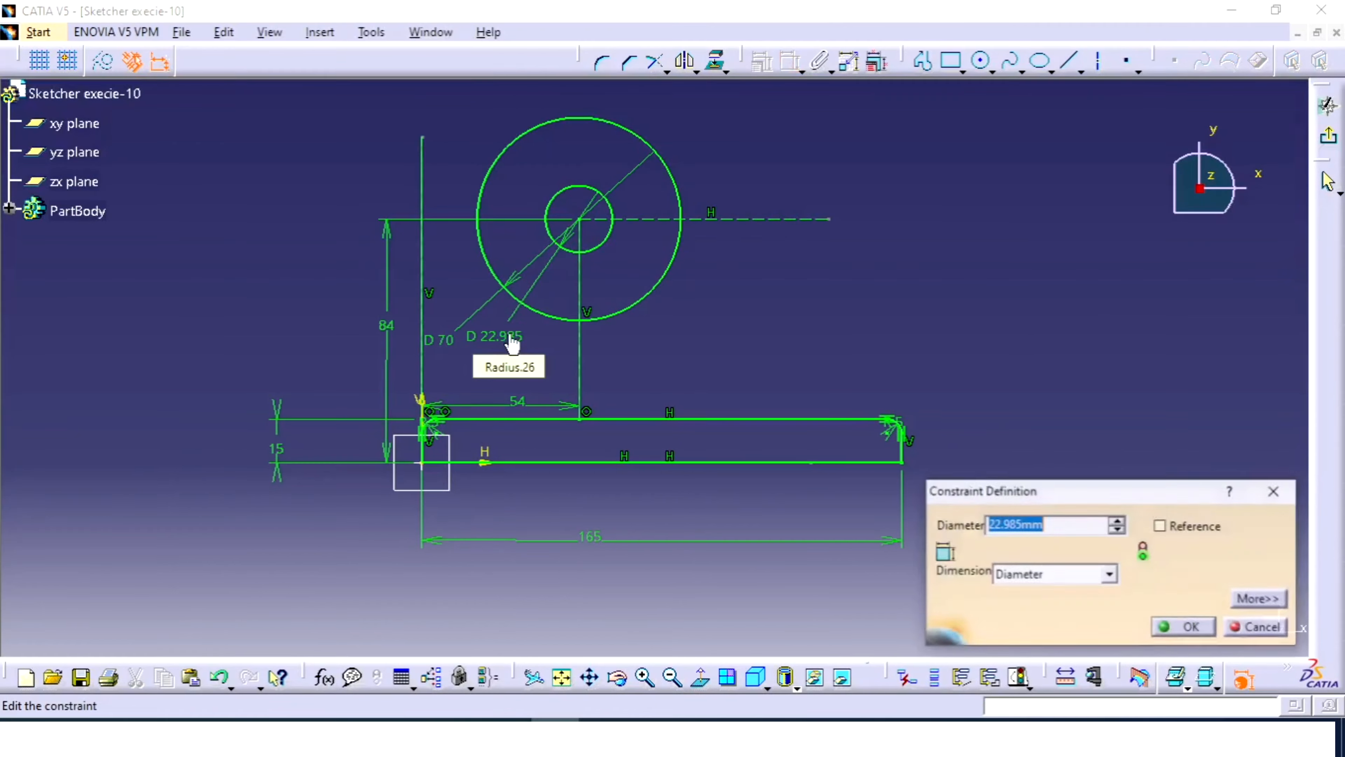
pyautogui.write('32')
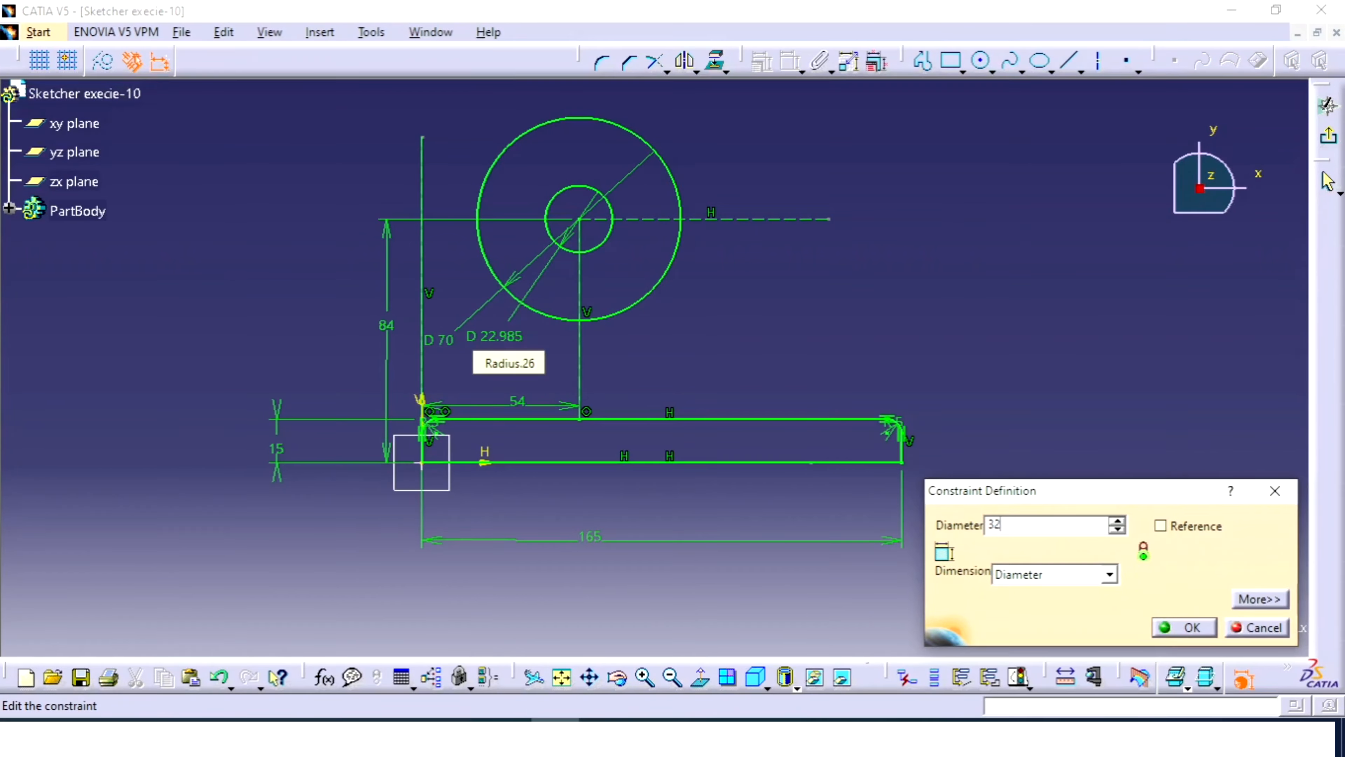
pyautogui.press('Return')
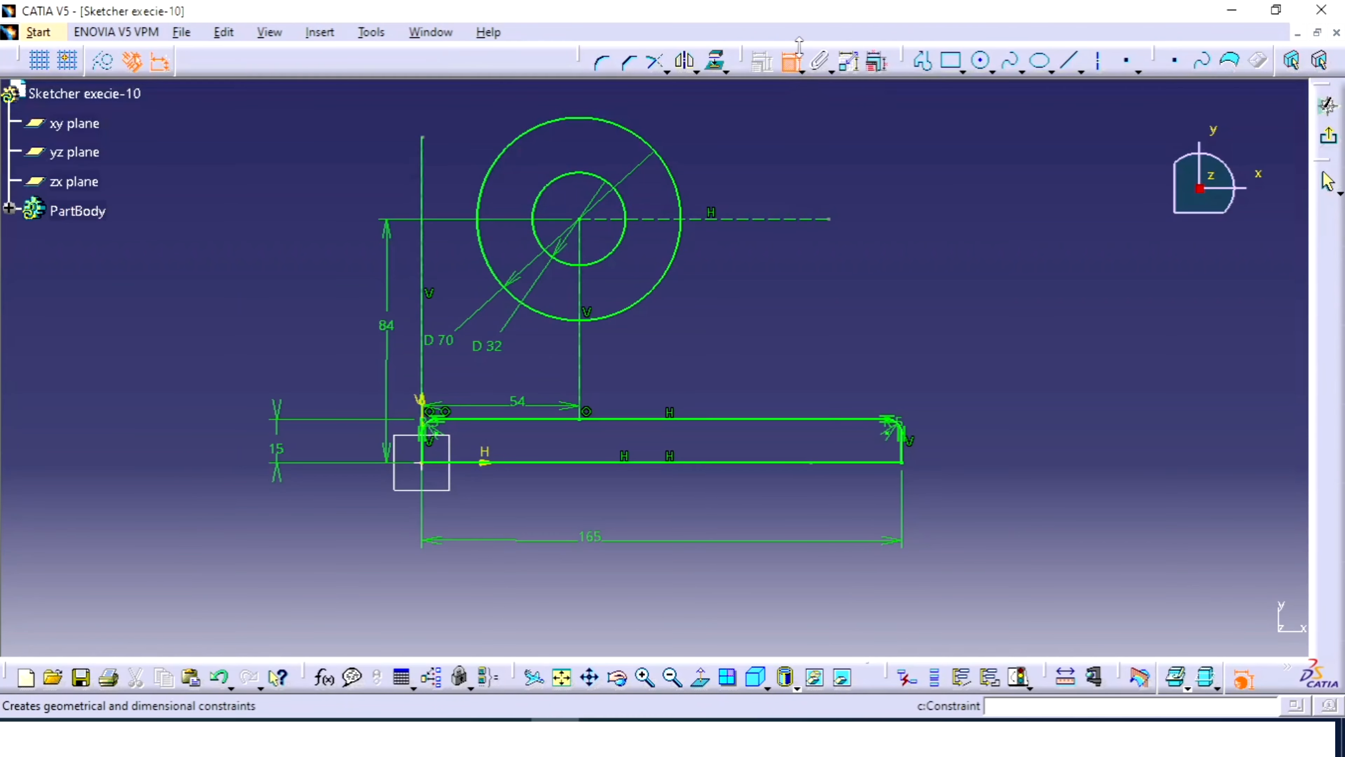
pyautogui.click(790, 62)
# Step: Sketch two concentric circles up and right of the existing pair, centred at about H 134 mm, V 159 mm
pyautogui.moveTo(802, 236)
pyautogui.mouseDown(button='middle')
pyautogui.moveTo(798, 338)
pyautogui.moveTo(780, 346)
pyautogui.mouseUp(button='middle')
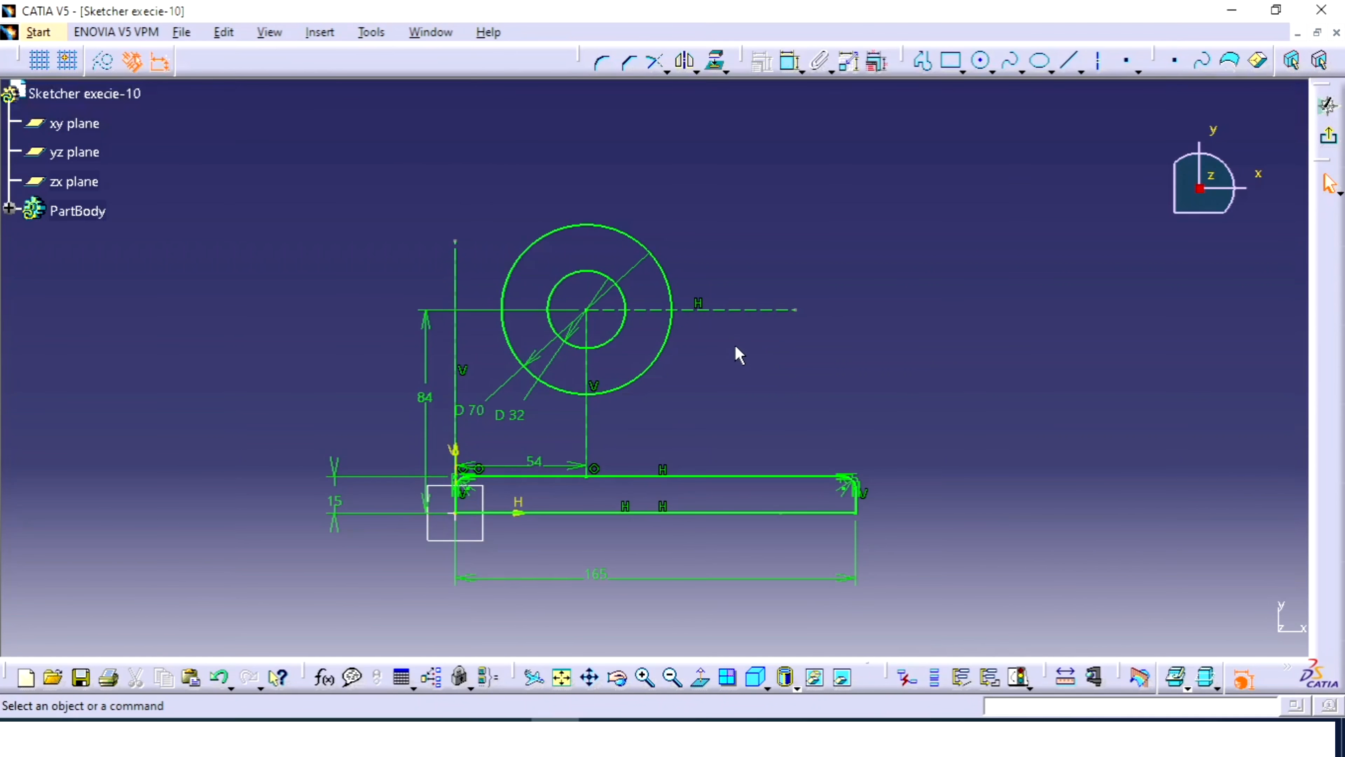
pyautogui.moveTo(723, 333)
pyautogui.mouseDown(button='middle')
pyautogui.moveTo(715, 400)
pyautogui.moveTo(740, 273)
pyautogui.mouseUp(button='middle')
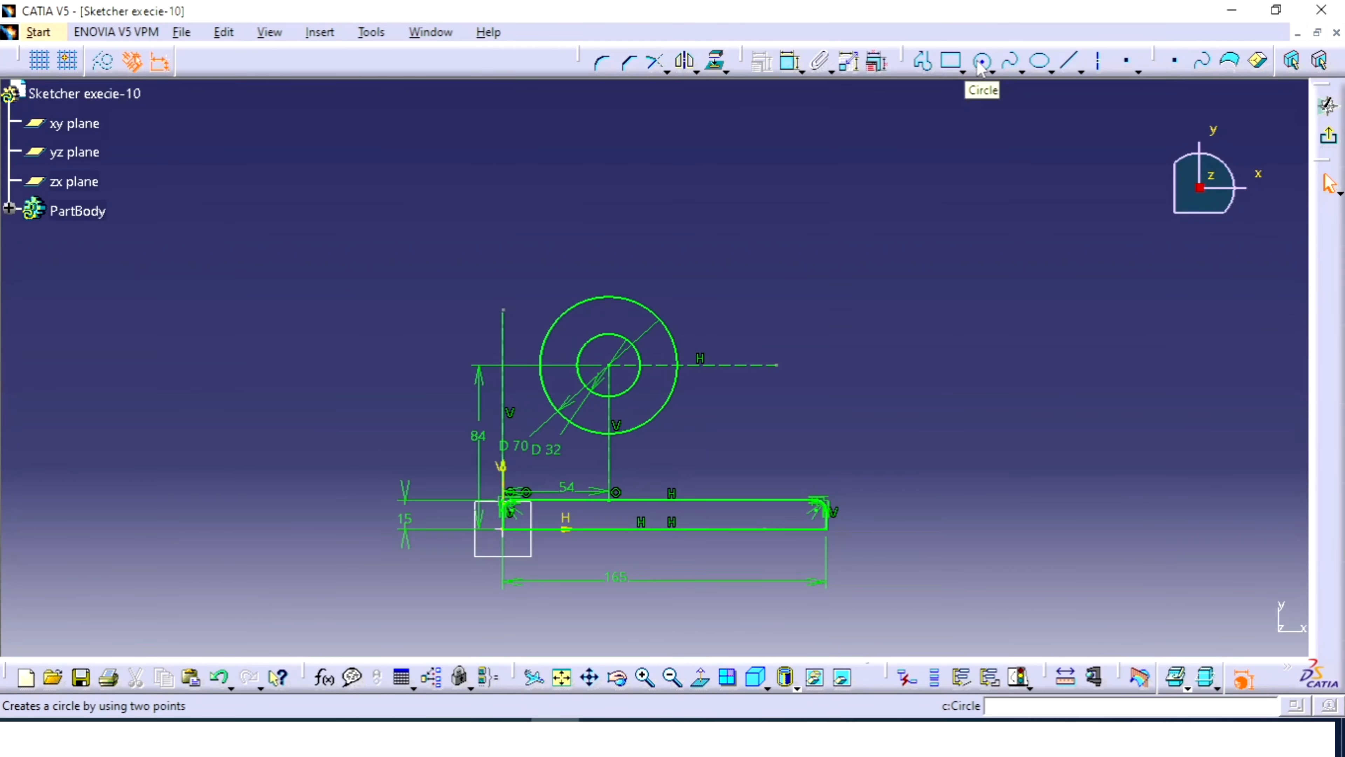
pyautogui.click(990, 71)
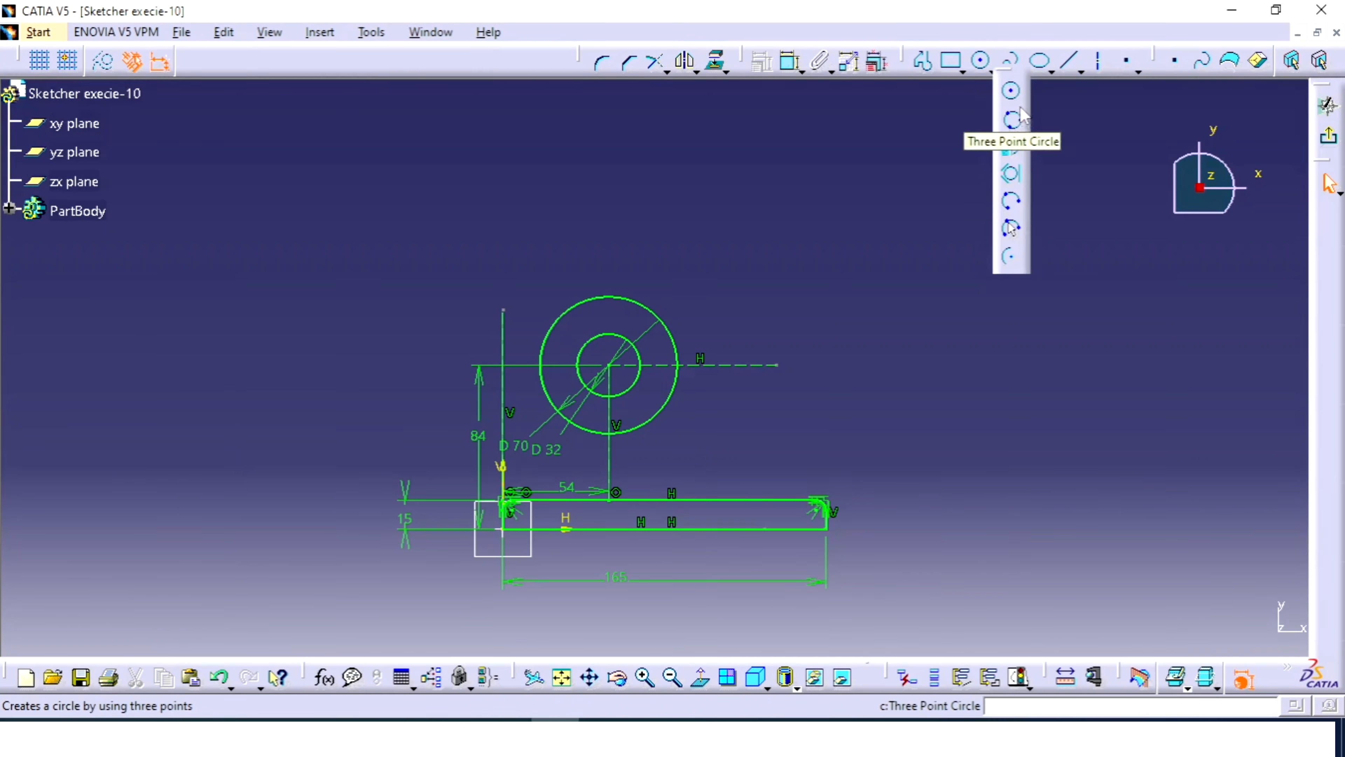
pyautogui.click(1010, 93)
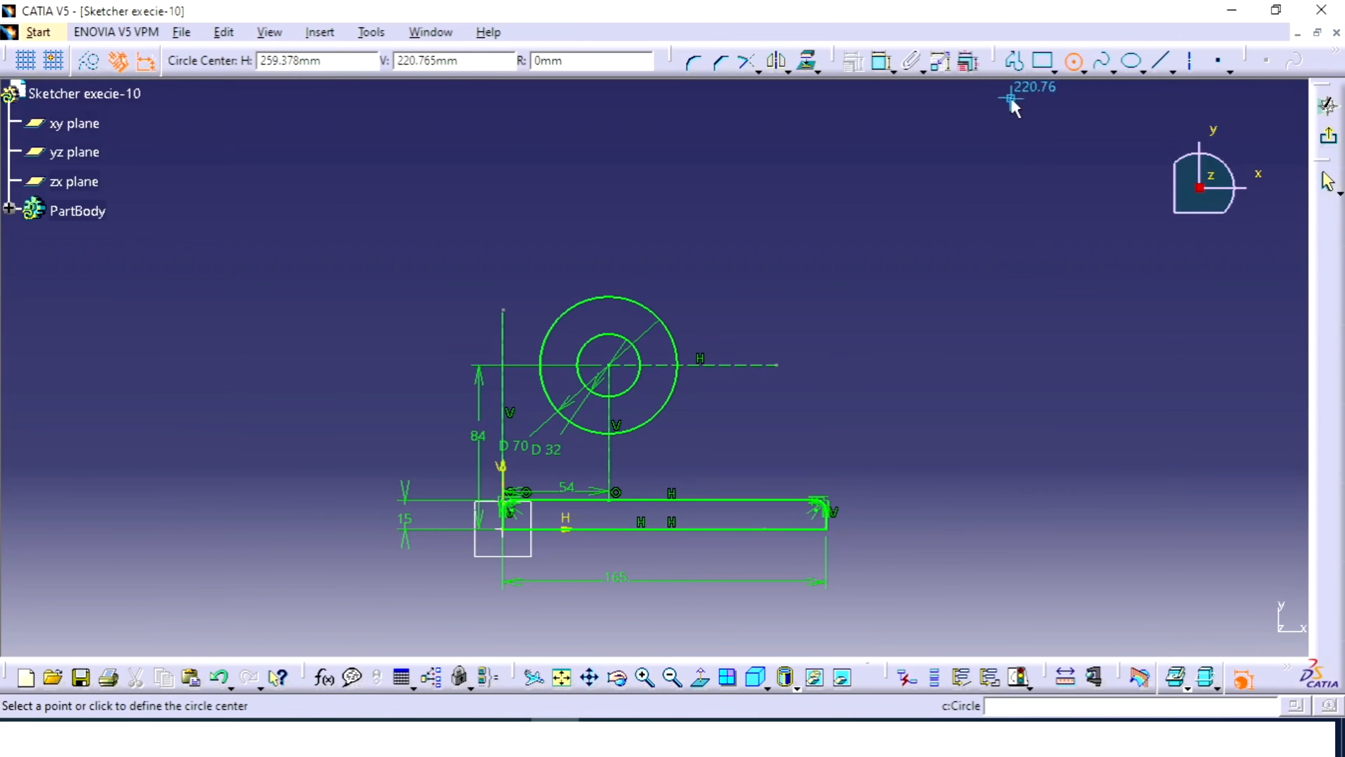
pyautogui.click(764, 218)
pyautogui.click(791, 206)
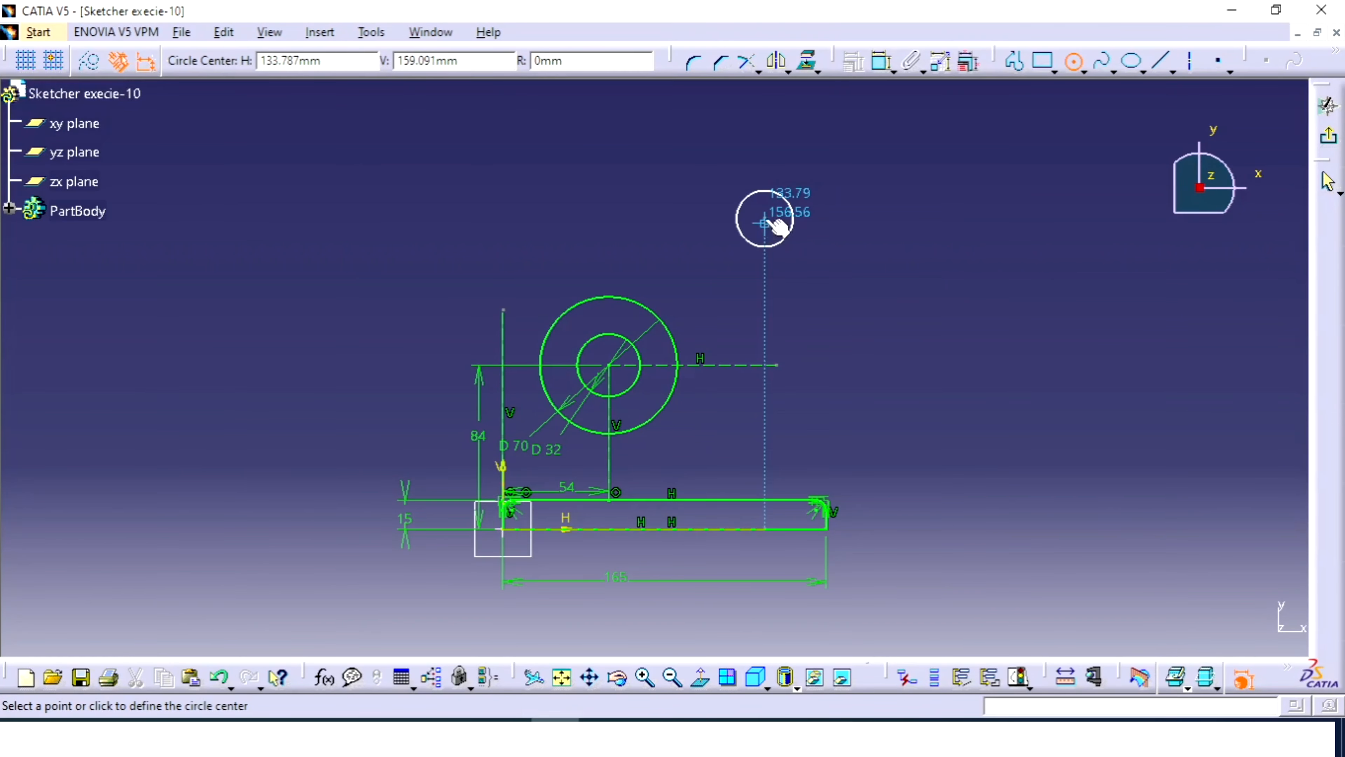
pyautogui.click(764, 219)
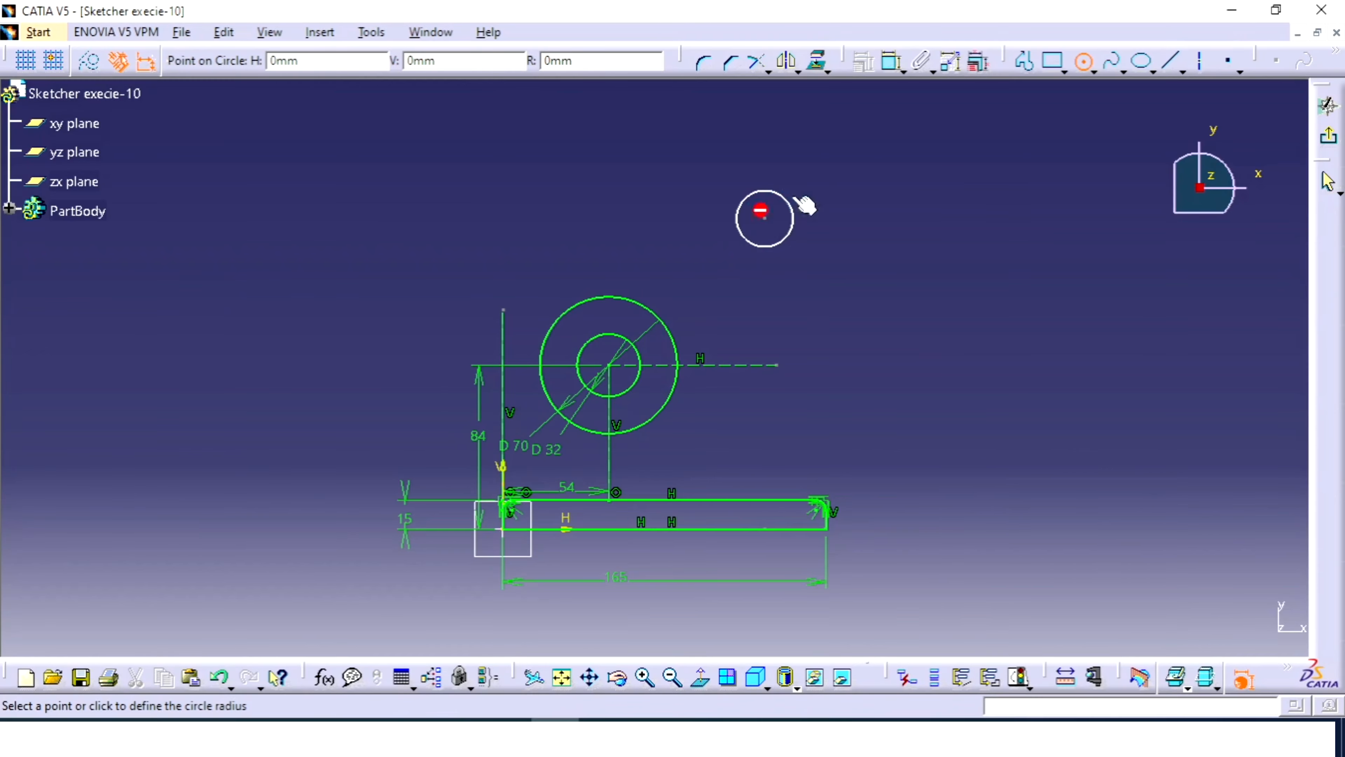
pyautogui.click(807, 175)
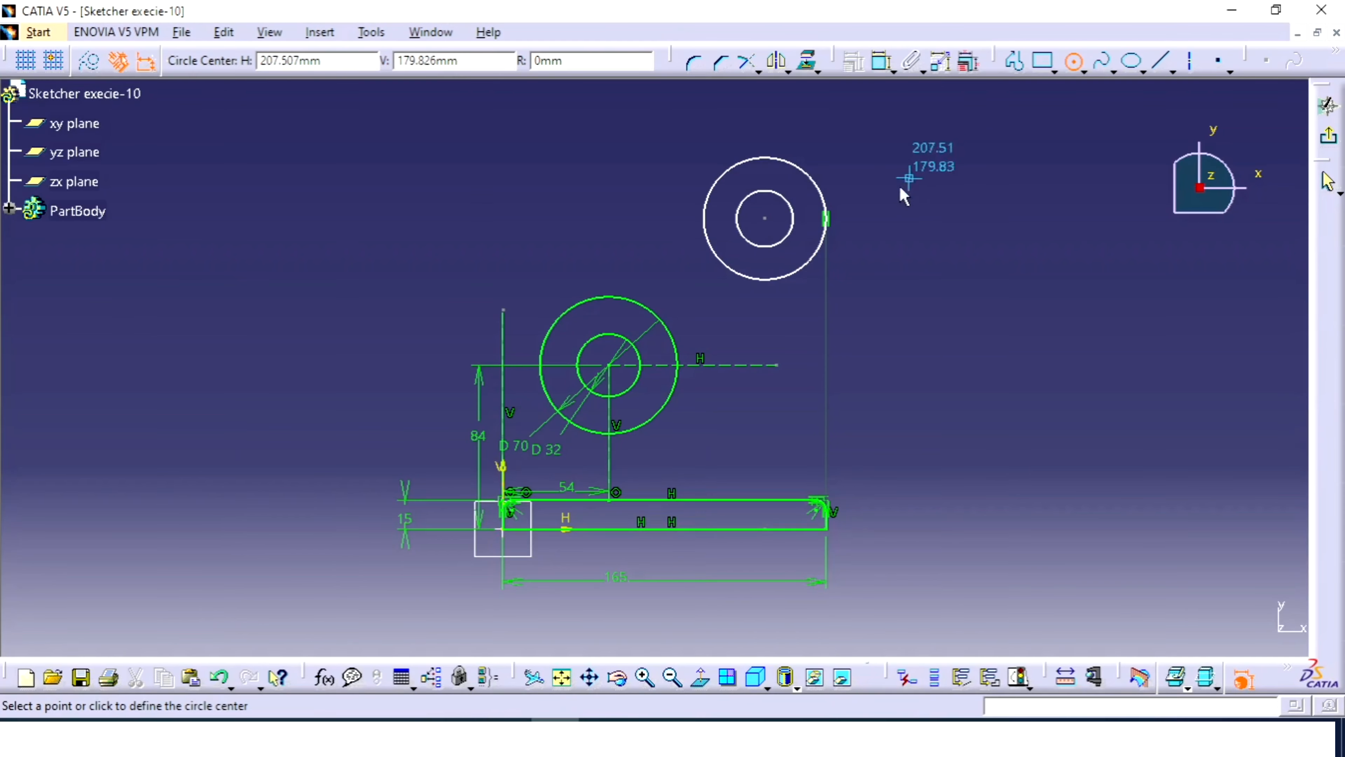
pyautogui.press('Escape')
pyautogui.click(830, 264)
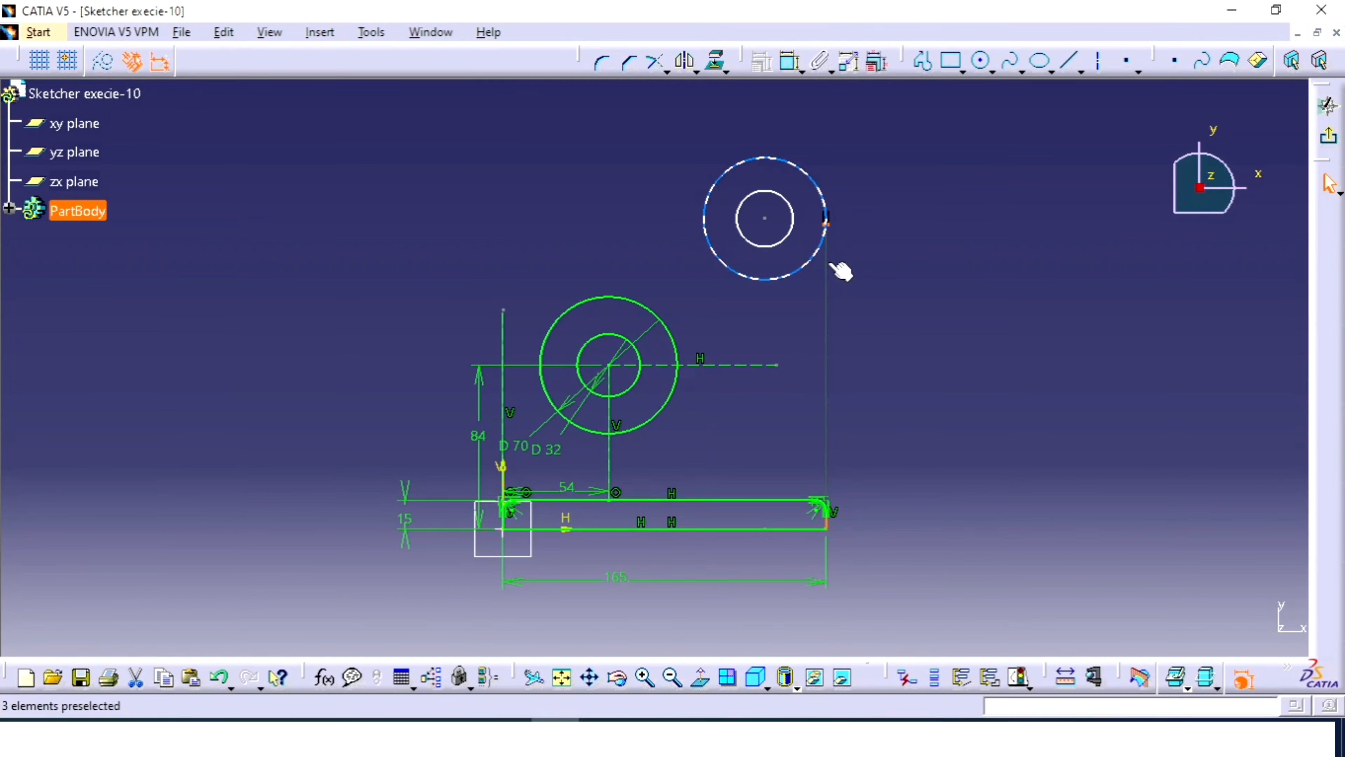
pyautogui.press('Escape')
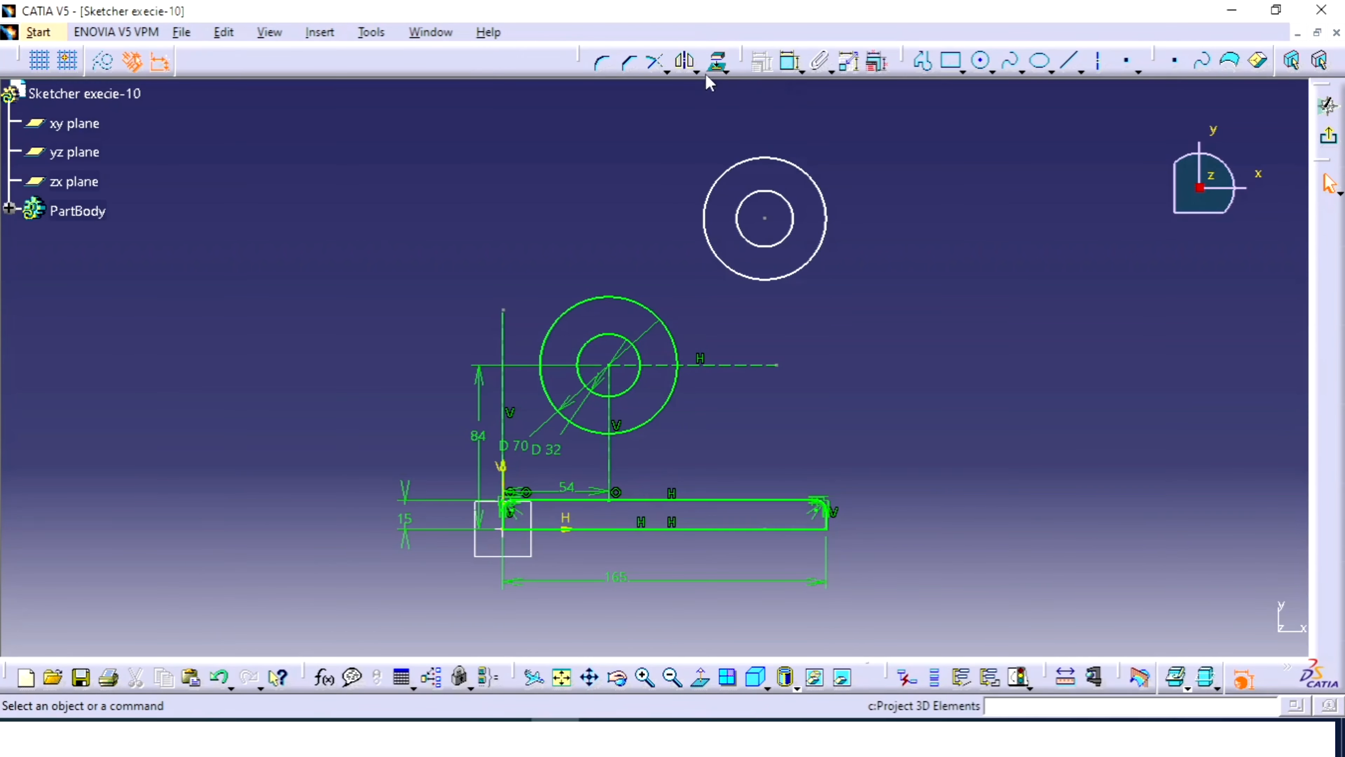
# Step: Constrain the vertical distance from the lower circles' horizontal axis to the upper circles' centre to 84 mm
pyautogui.click(766, 220)
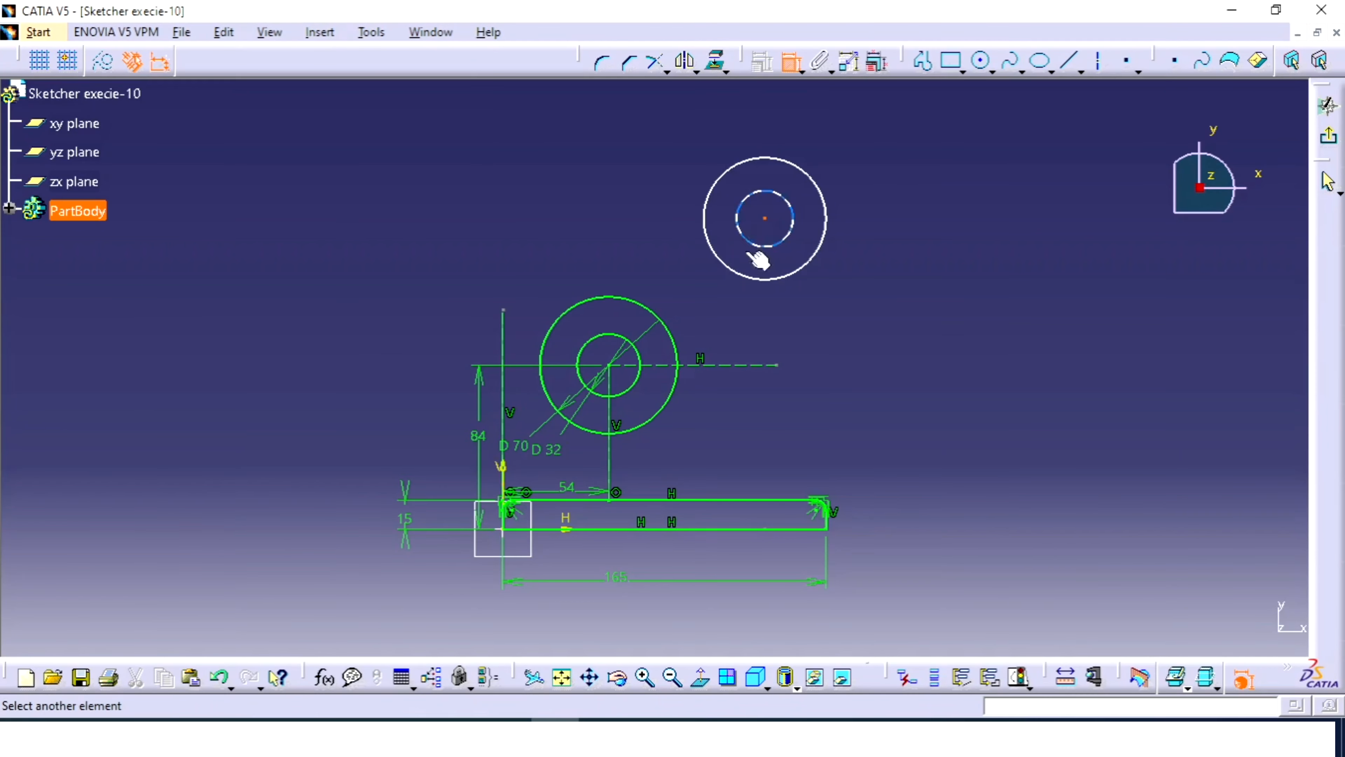
pyautogui.click(700, 366)
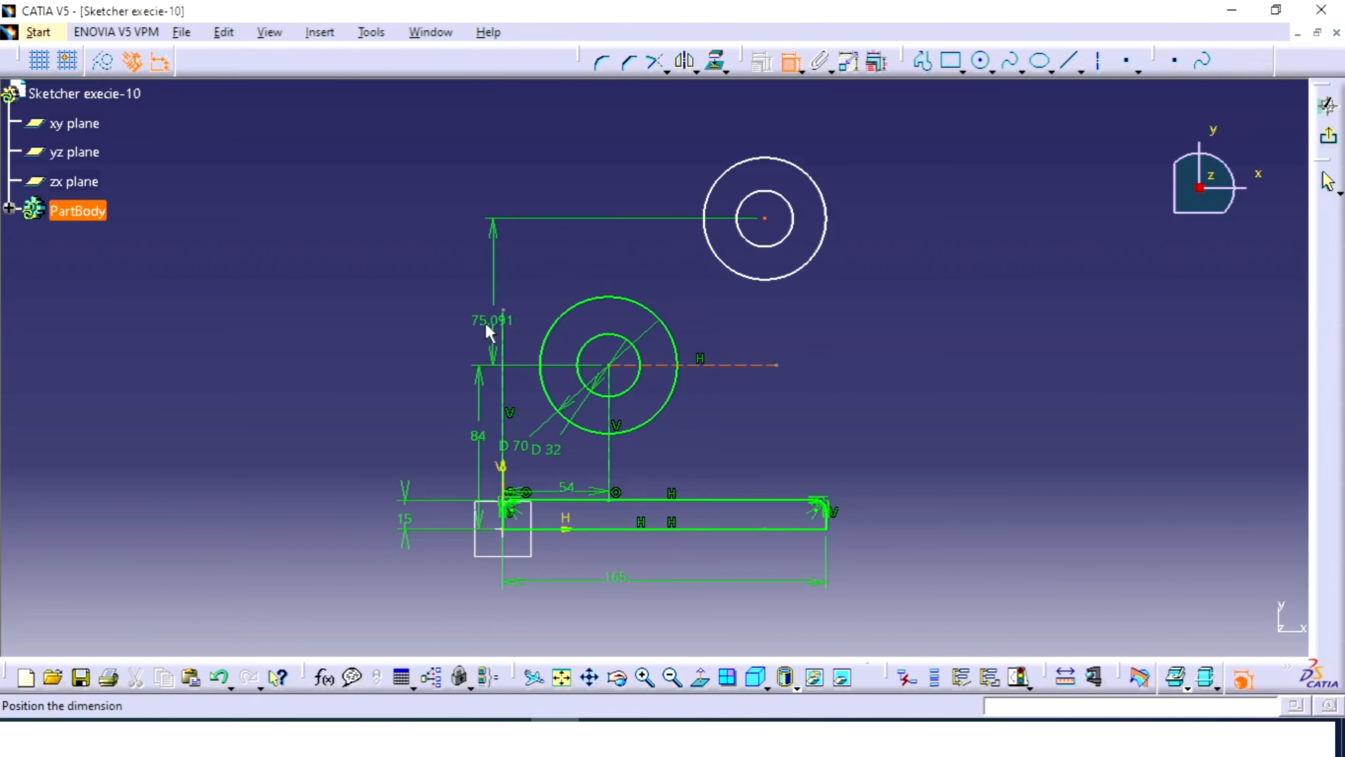
pyautogui.click(480, 325)
pyautogui.doubleClick(481, 324)
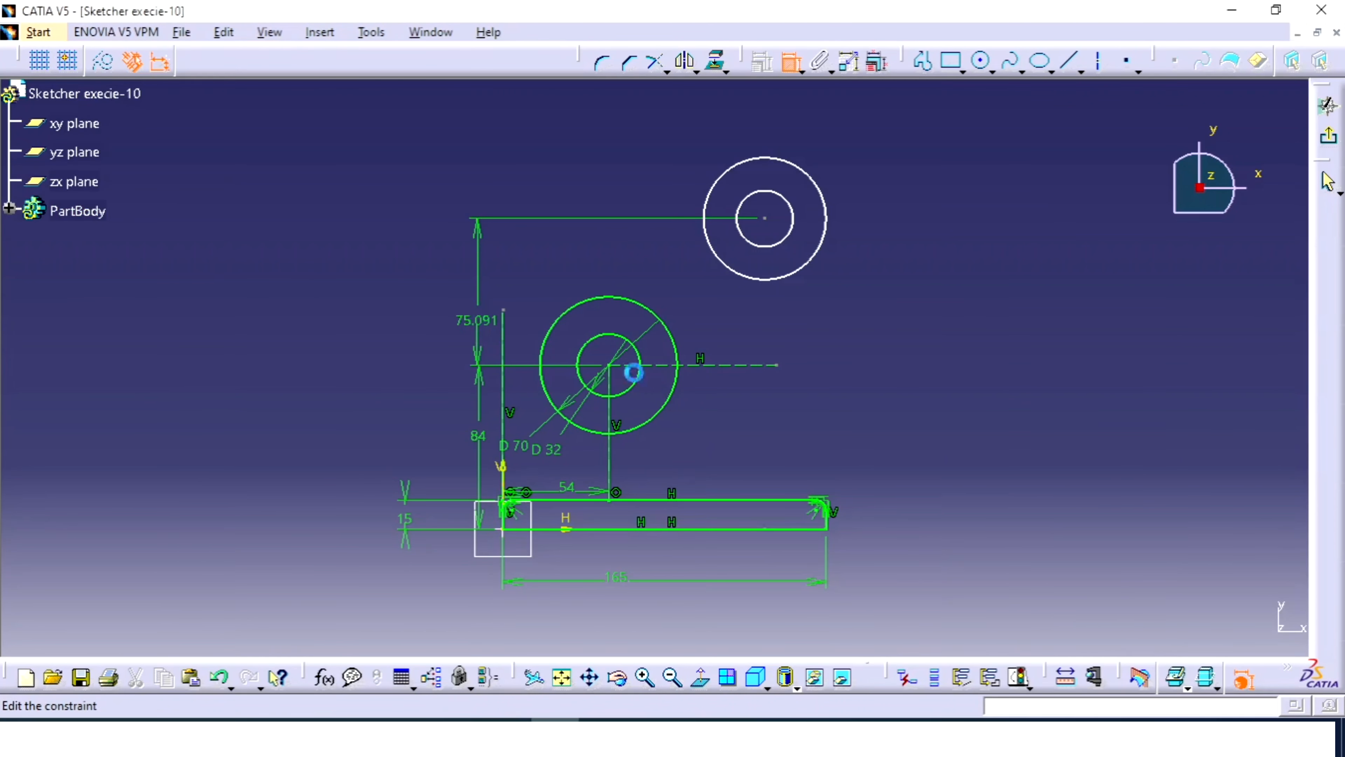
pyautogui.write('84')
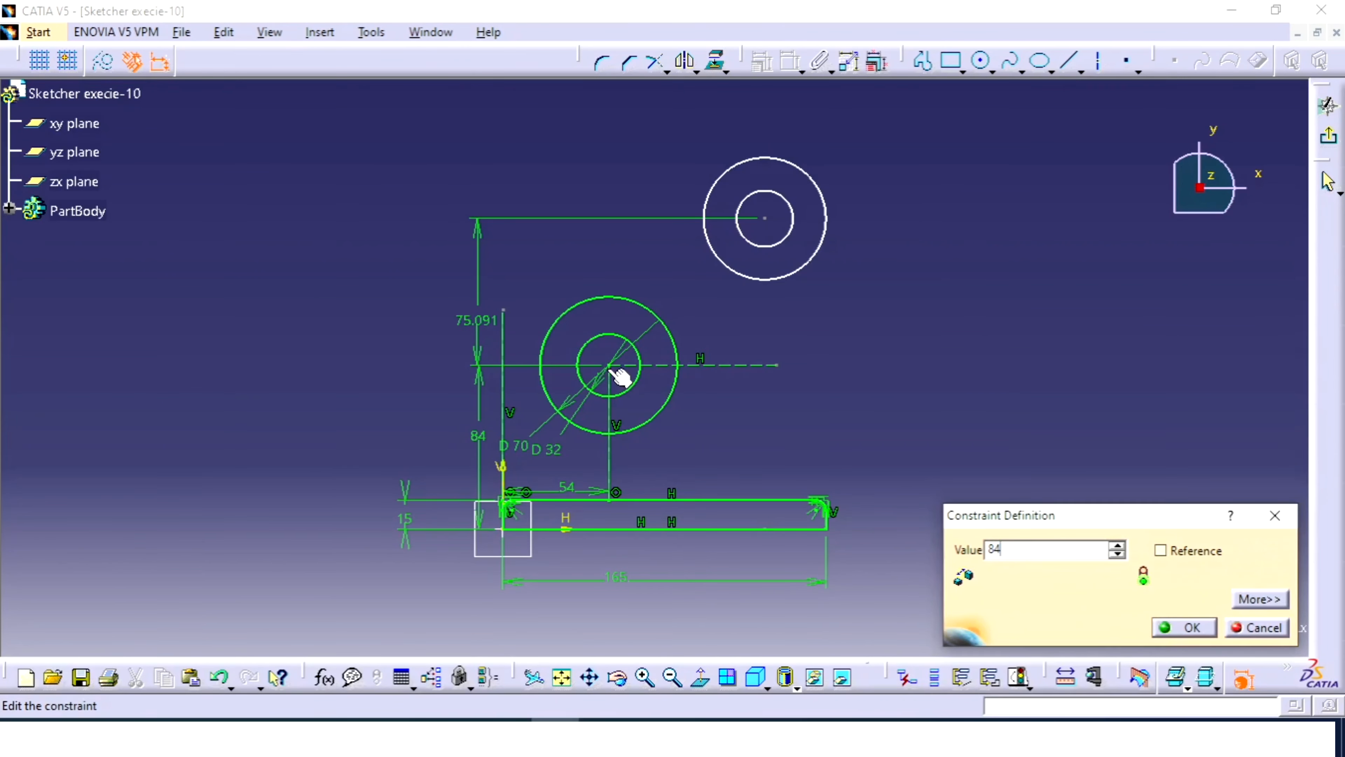
pyautogui.press('Return')
# Step: Check the reference drawing and constrain the horizontal distance between the lower circles' vertical axis and the upper circles' centre to 55 mm
pyautogui.hotkey('alt', 'Tab')
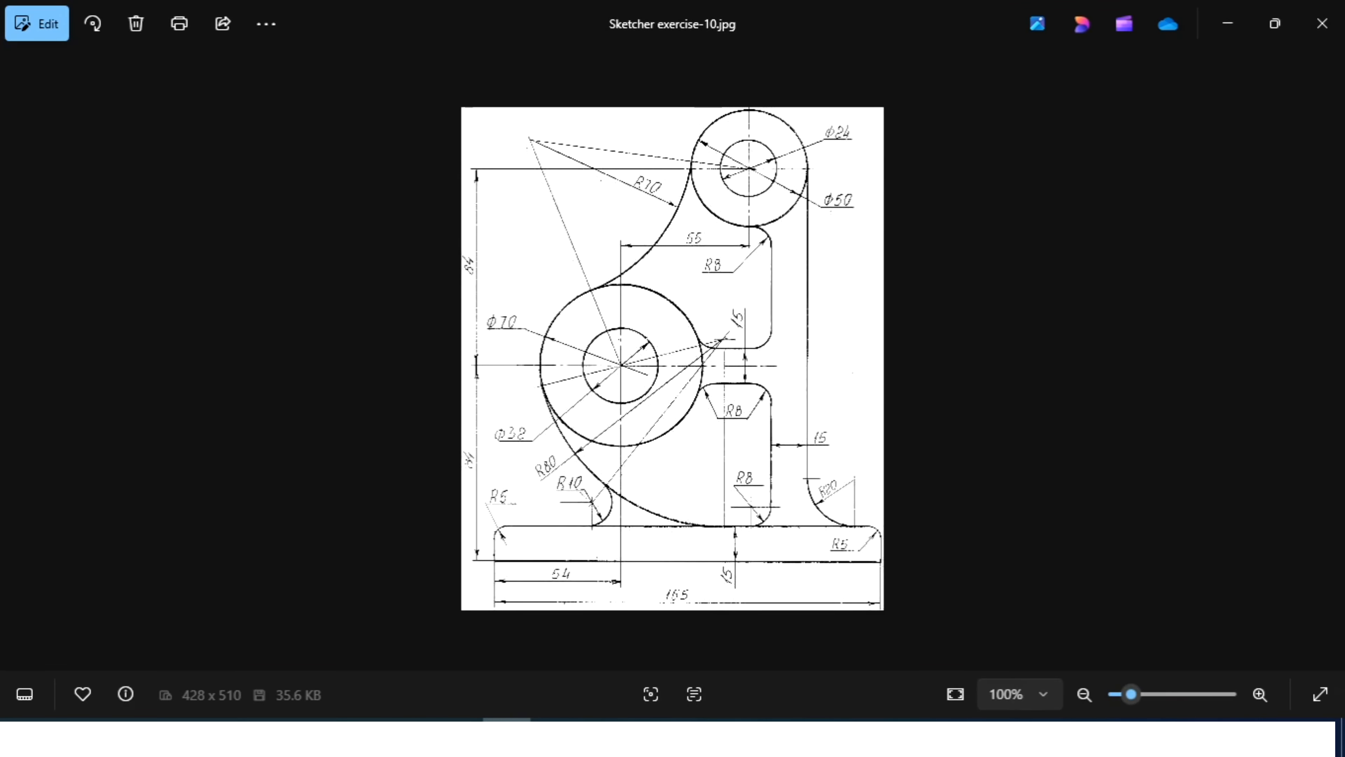
pyautogui.click(555, 737)
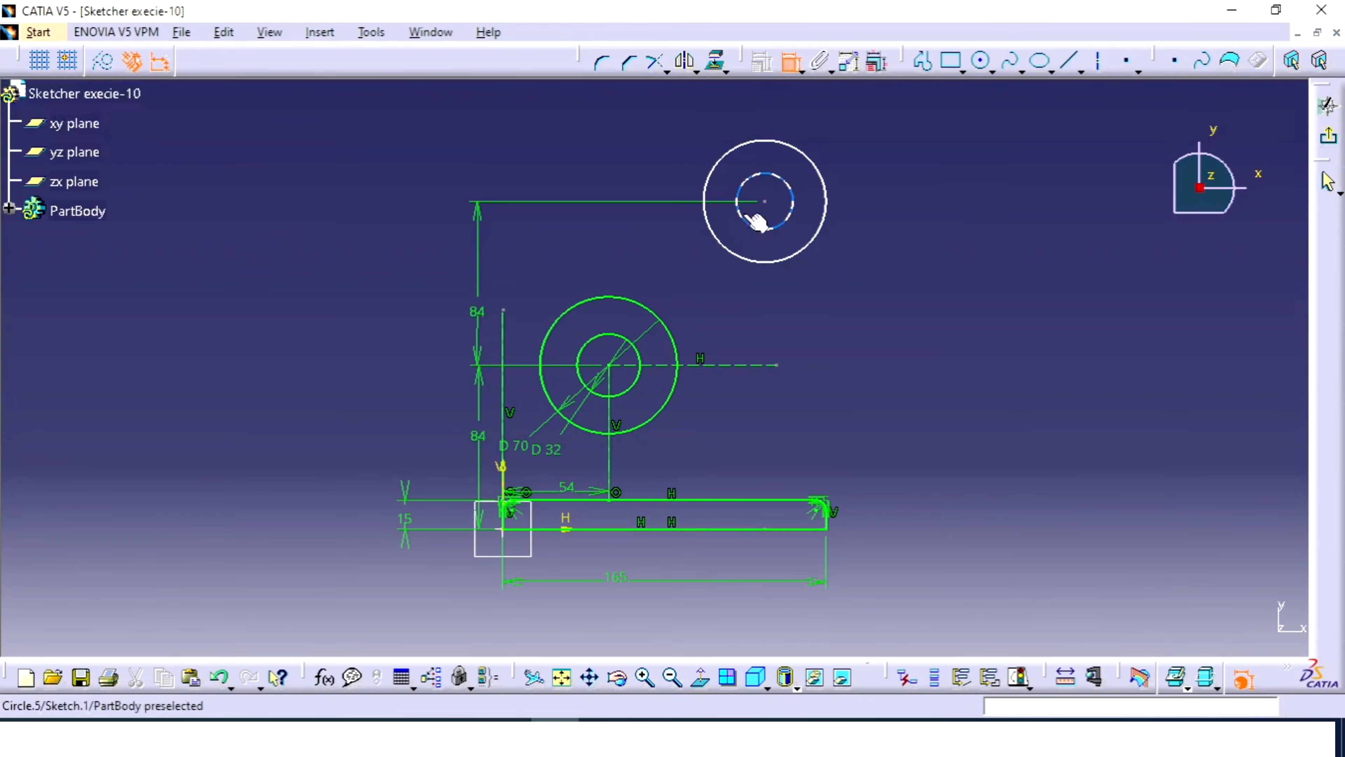
pyautogui.click(764, 202)
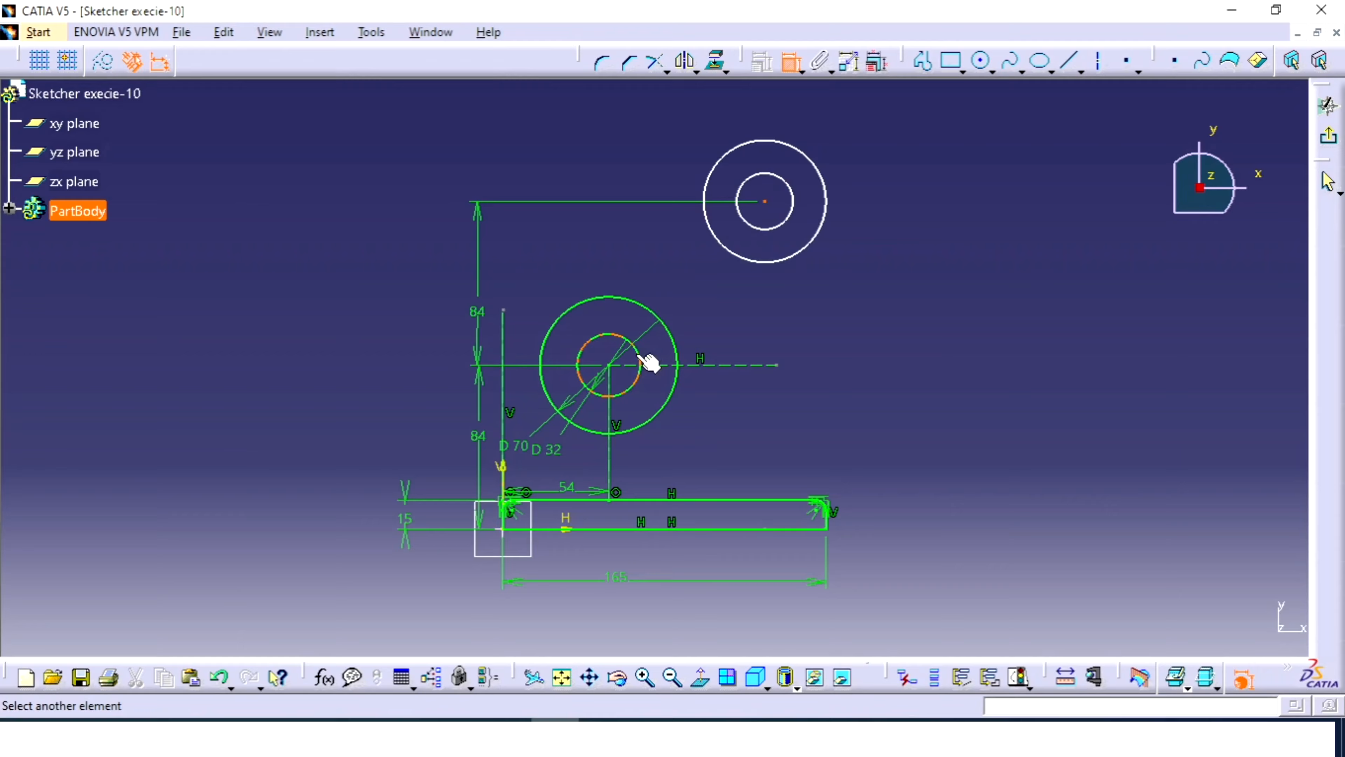
pyautogui.click(609, 381)
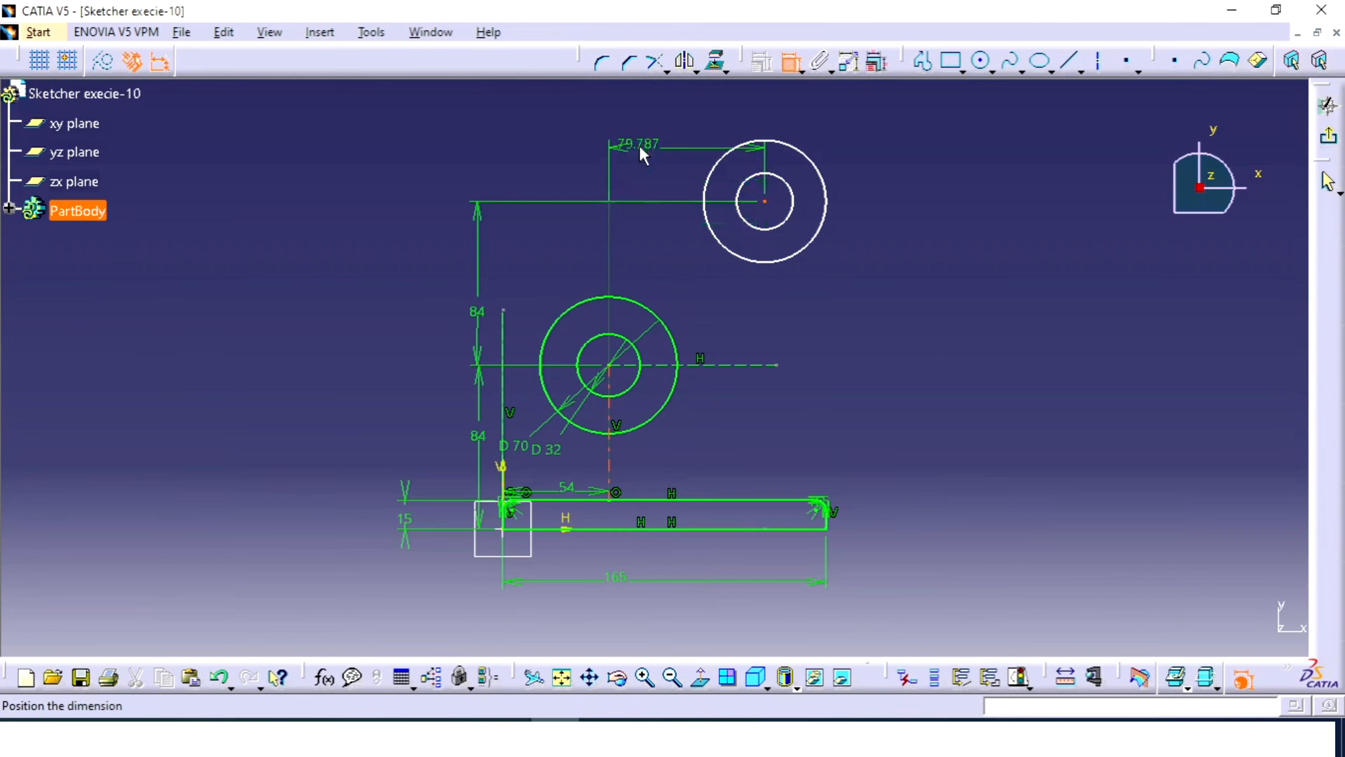
pyautogui.click(645, 139)
pyautogui.doubleClick(644, 141)
pyautogui.write('55mm')
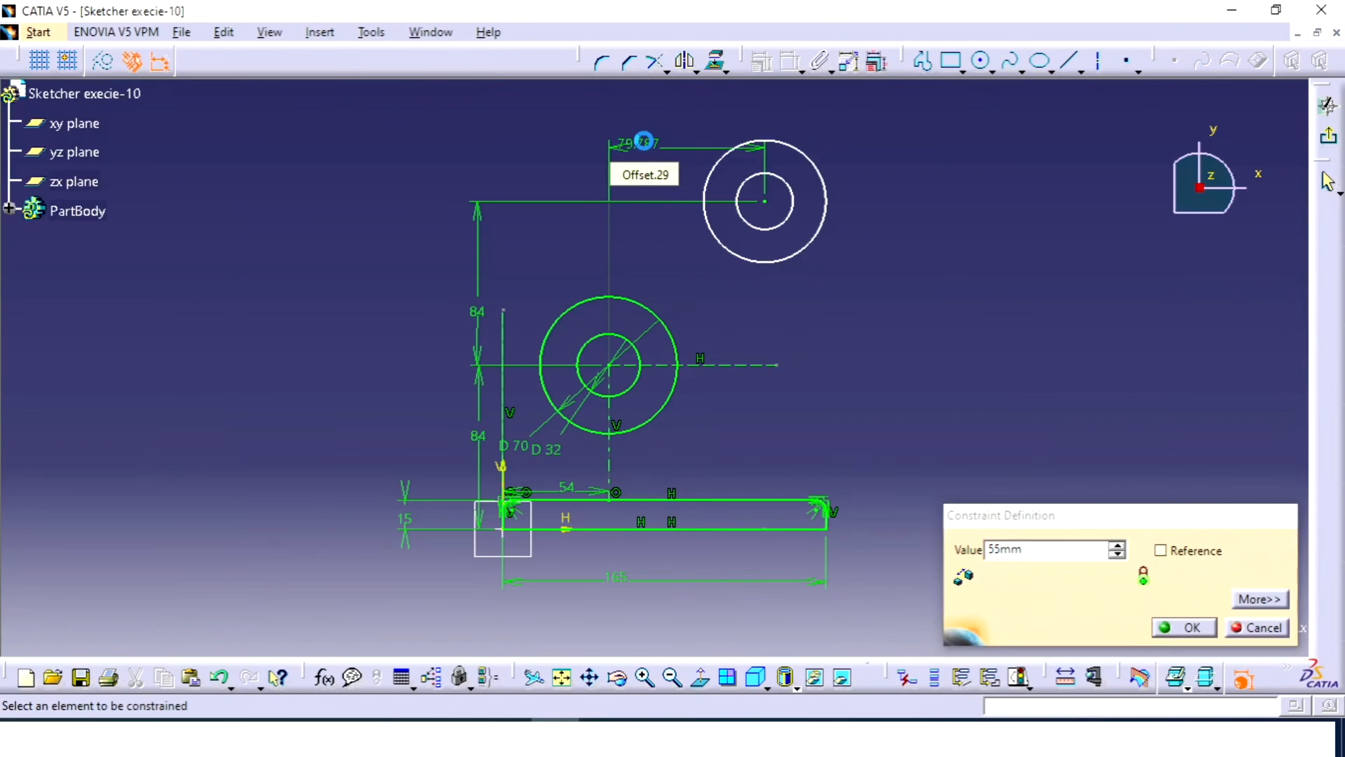
pyautogui.press('Return')
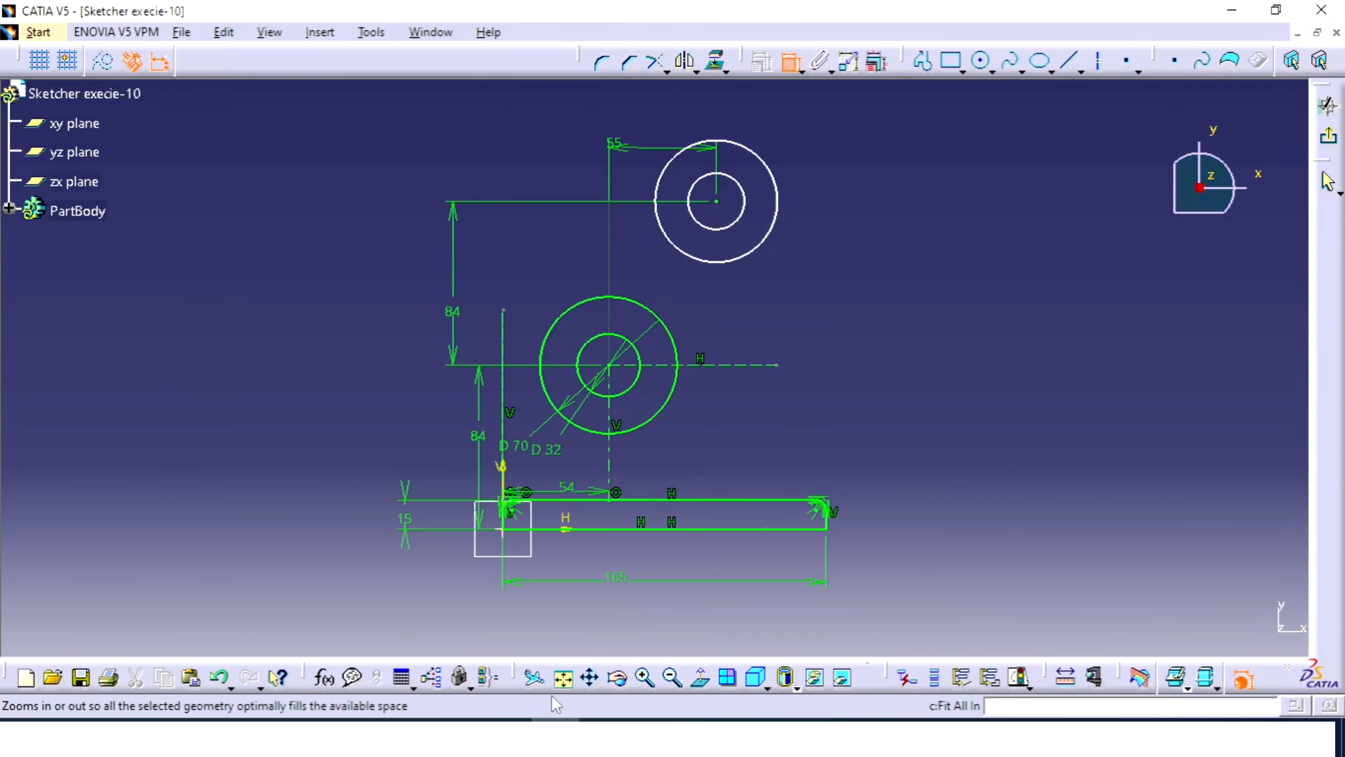
# Step: Check the upper circle sizes on the reference drawing, then dimension the upper outer circle with a diameter of 50 mm
pyautogui.click(507, 737)
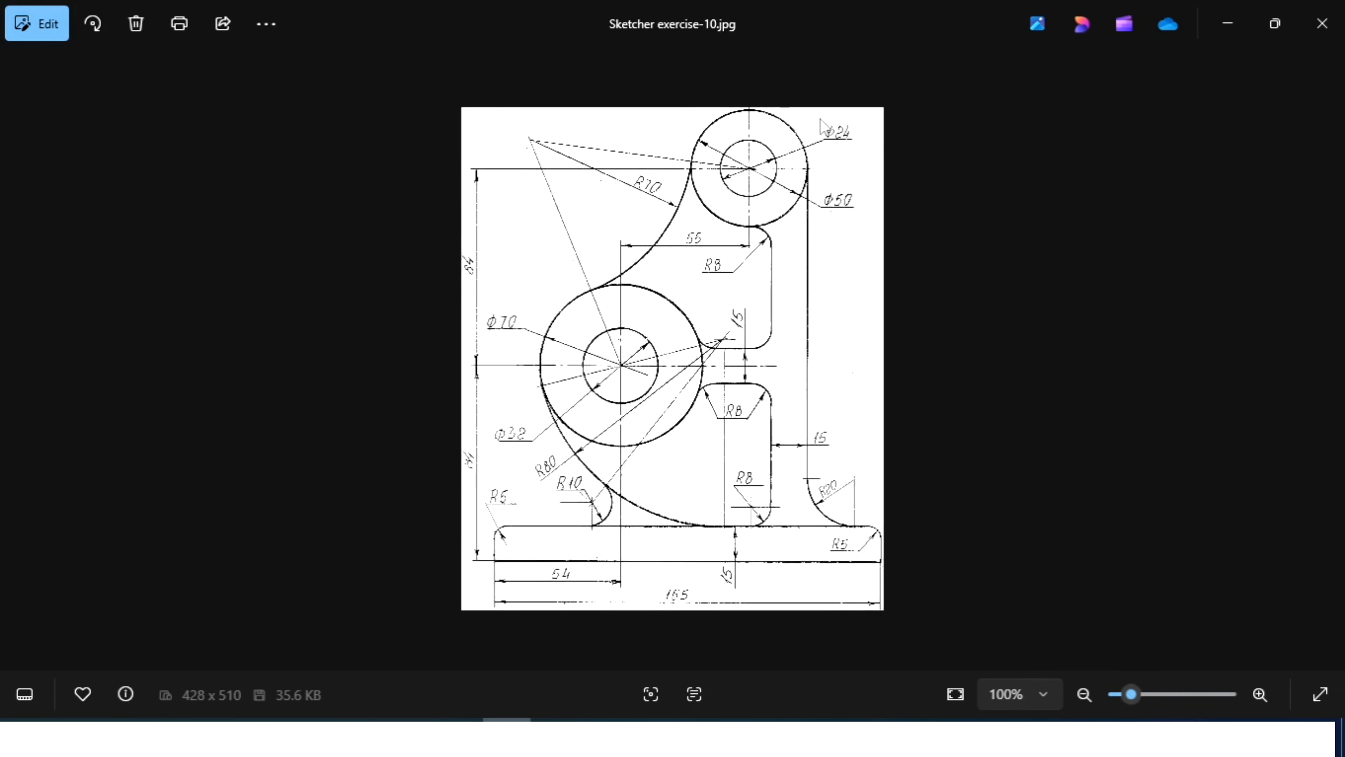
pyautogui.click(554, 737)
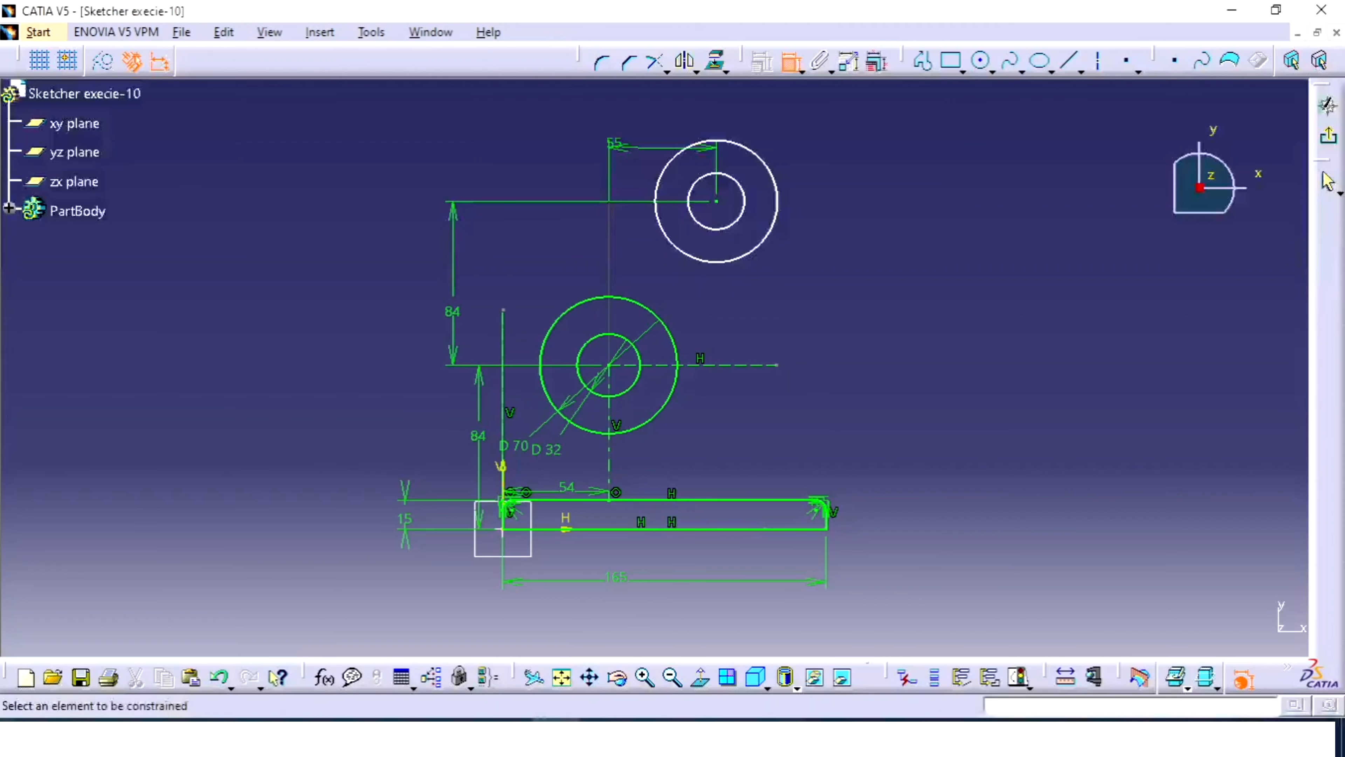
pyautogui.click(776, 215)
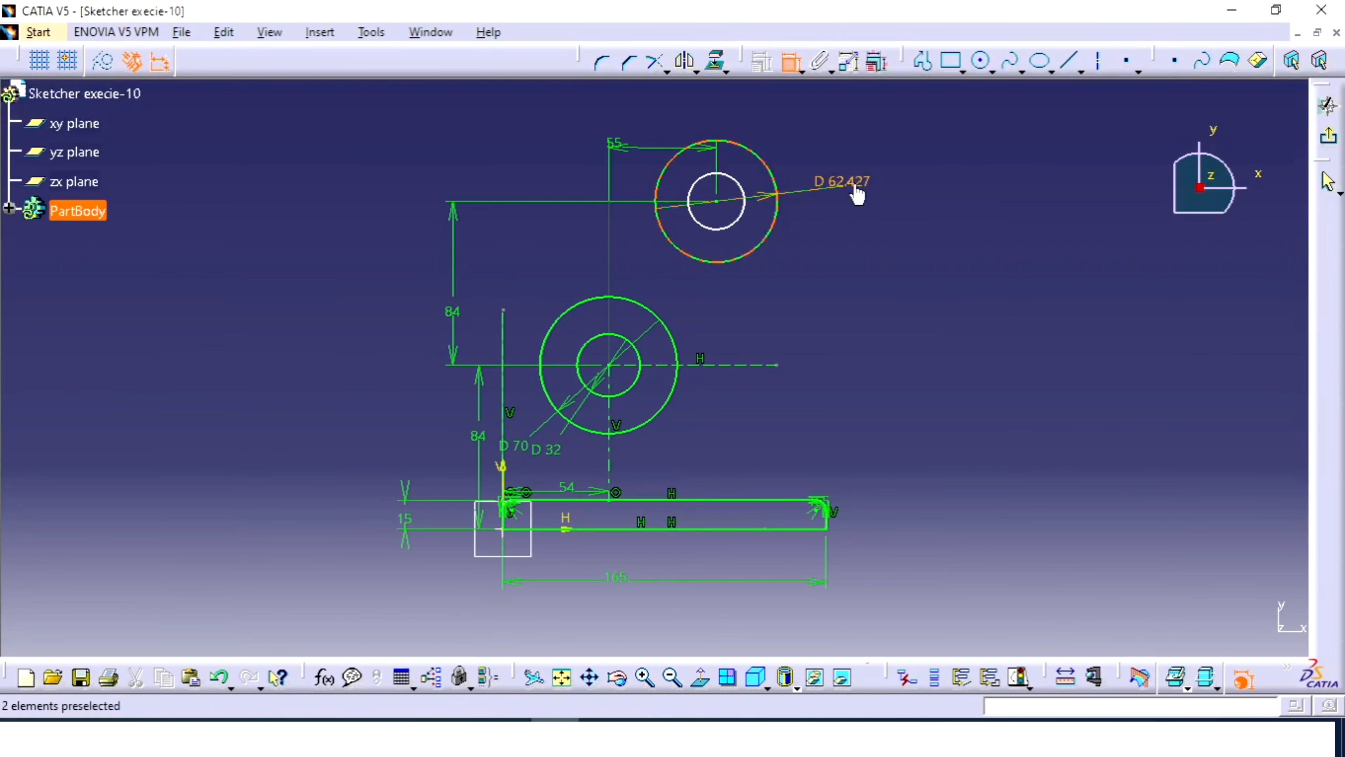
pyautogui.click(842, 183)
pyautogui.doubleClick(842, 180)
pyautogui.write('50mm')
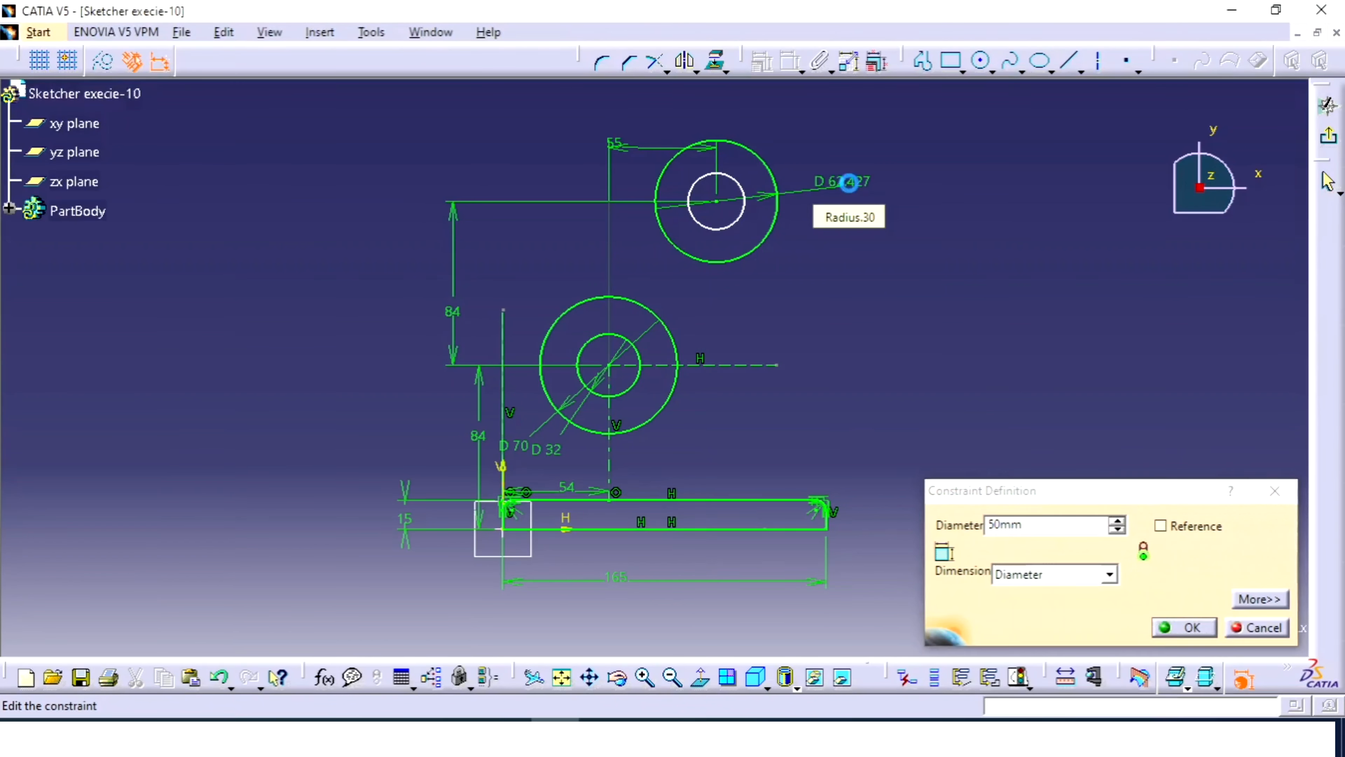
pyautogui.press('Return')
# Step: Dimension the upper inner circle and set its diameter to 24 mm
pyautogui.click(739, 184)
pyautogui.click(803, 139)
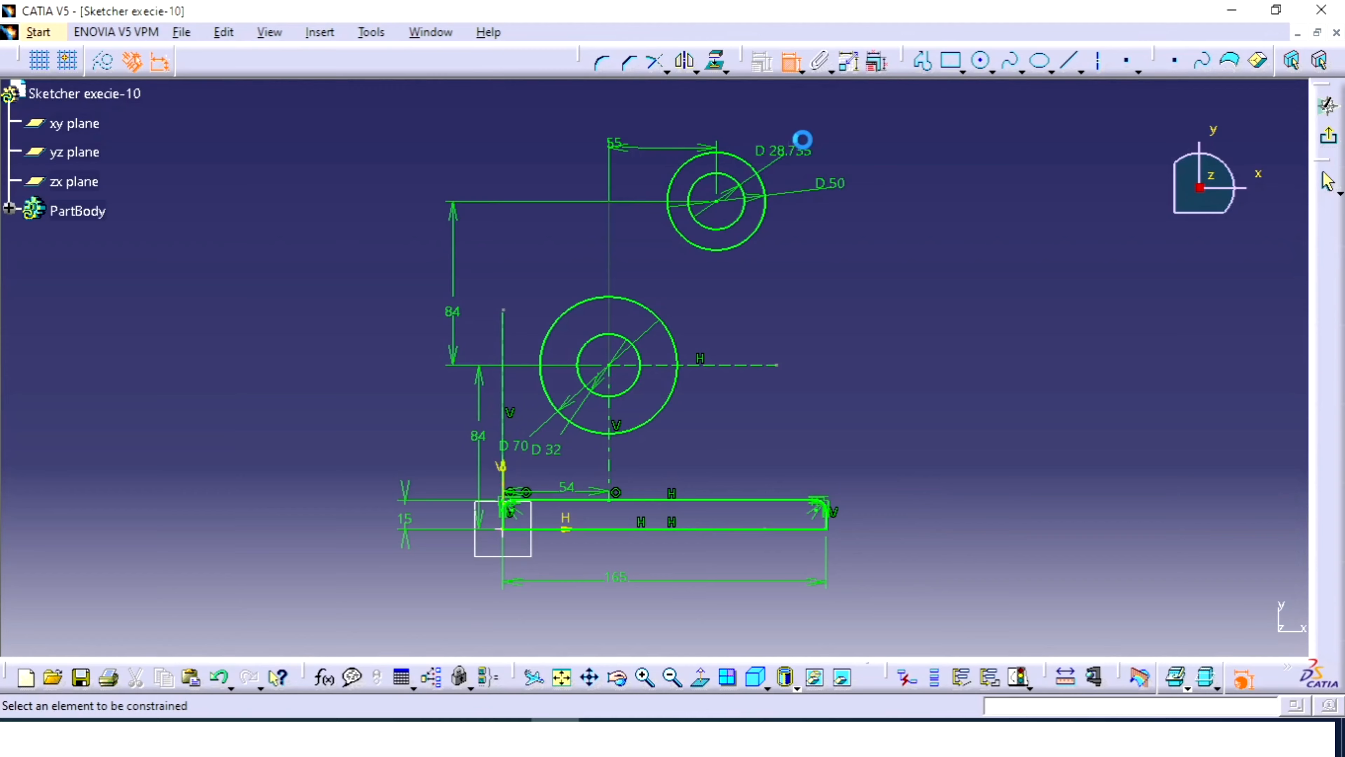
pyautogui.doubleClick(783, 151)
pyautogui.write('24')
pyautogui.press('Return')
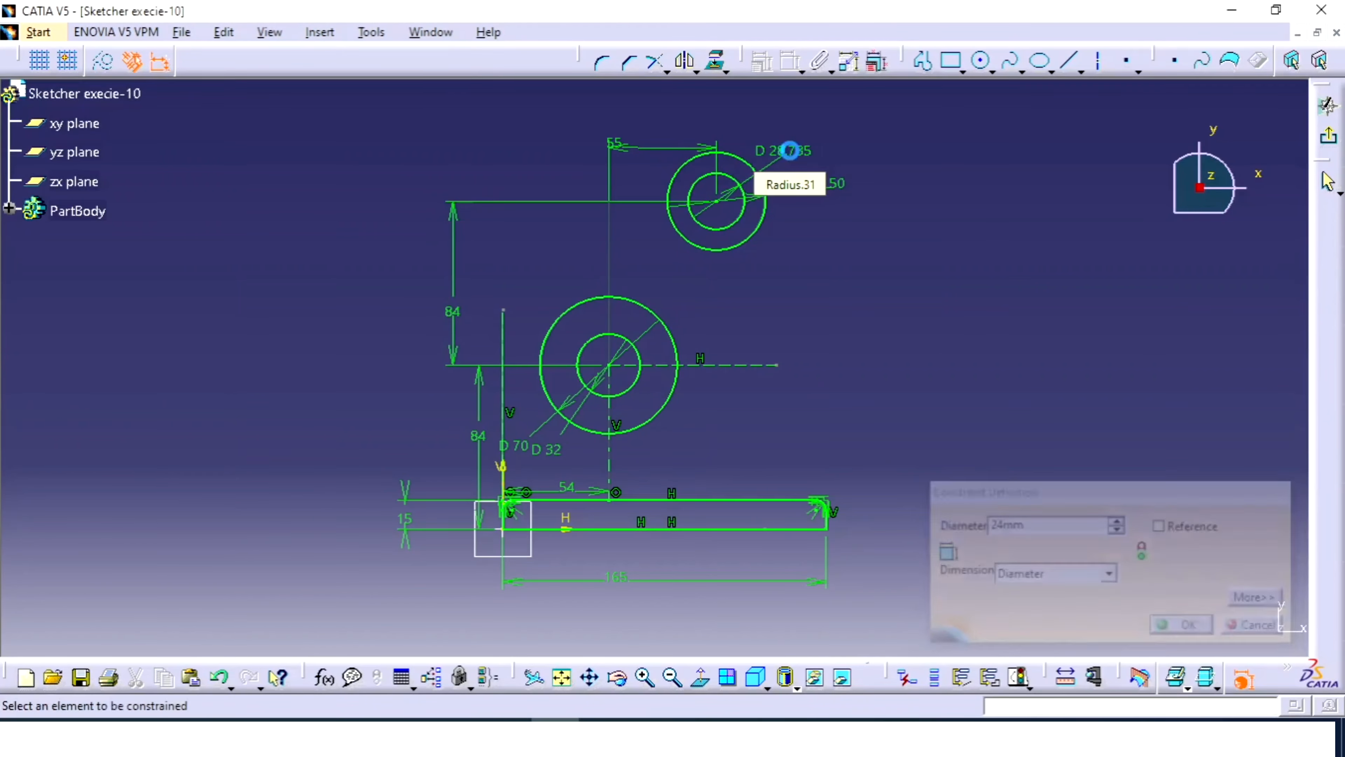
# Step: Consult the reference drawing and sketch a vertical line from the 50 mm circle's right side to the base's top edge, at about H 134 mm
pyautogui.hotkey('alt', 'Tab')
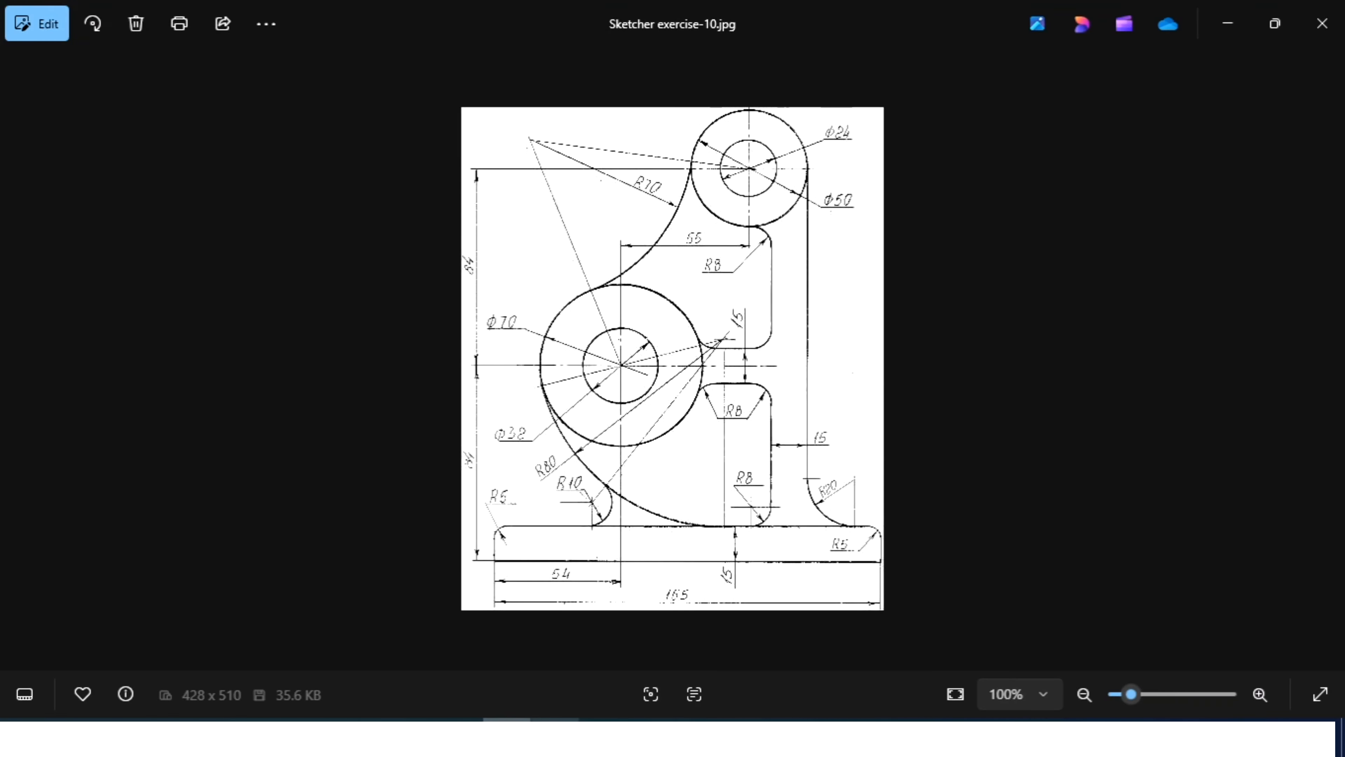
pyautogui.click(556, 734)
pyautogui.click(1065, 64)
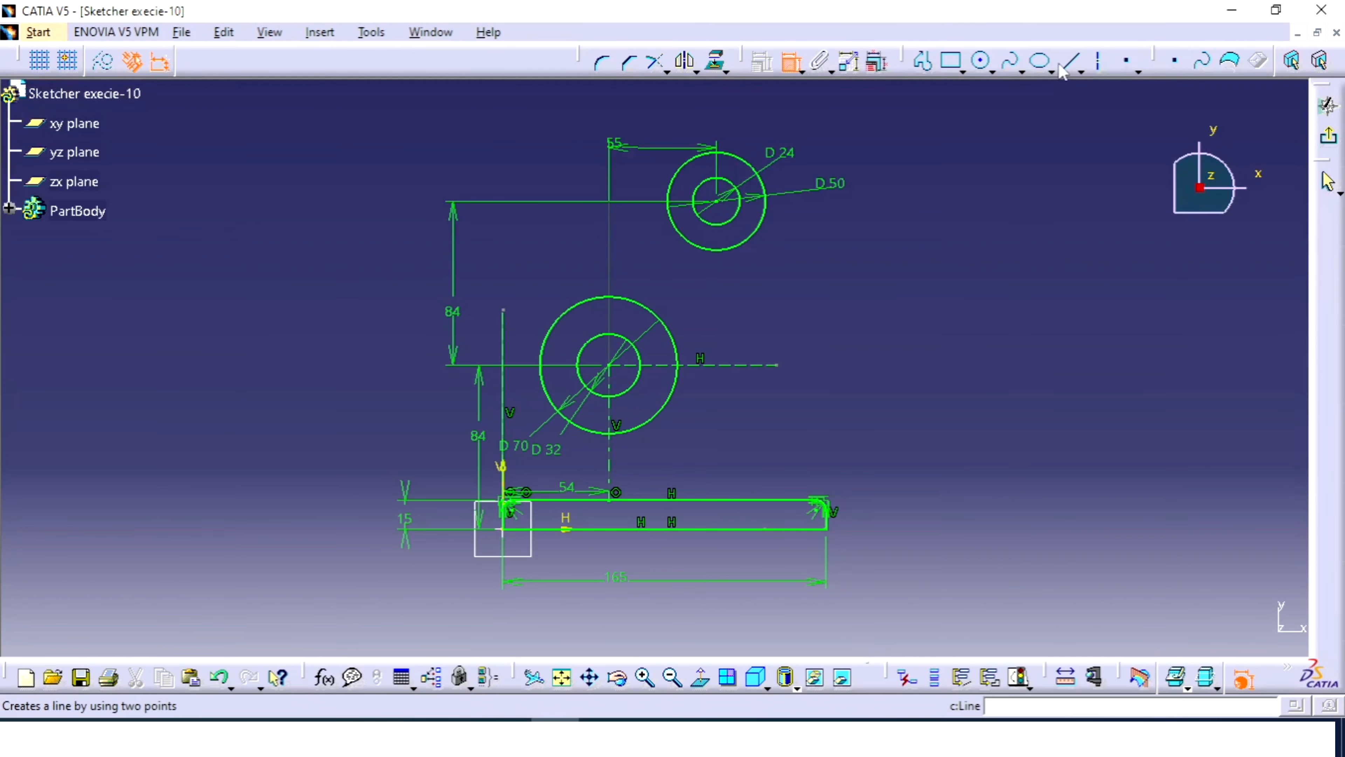
pyautogui.click(765, 200)
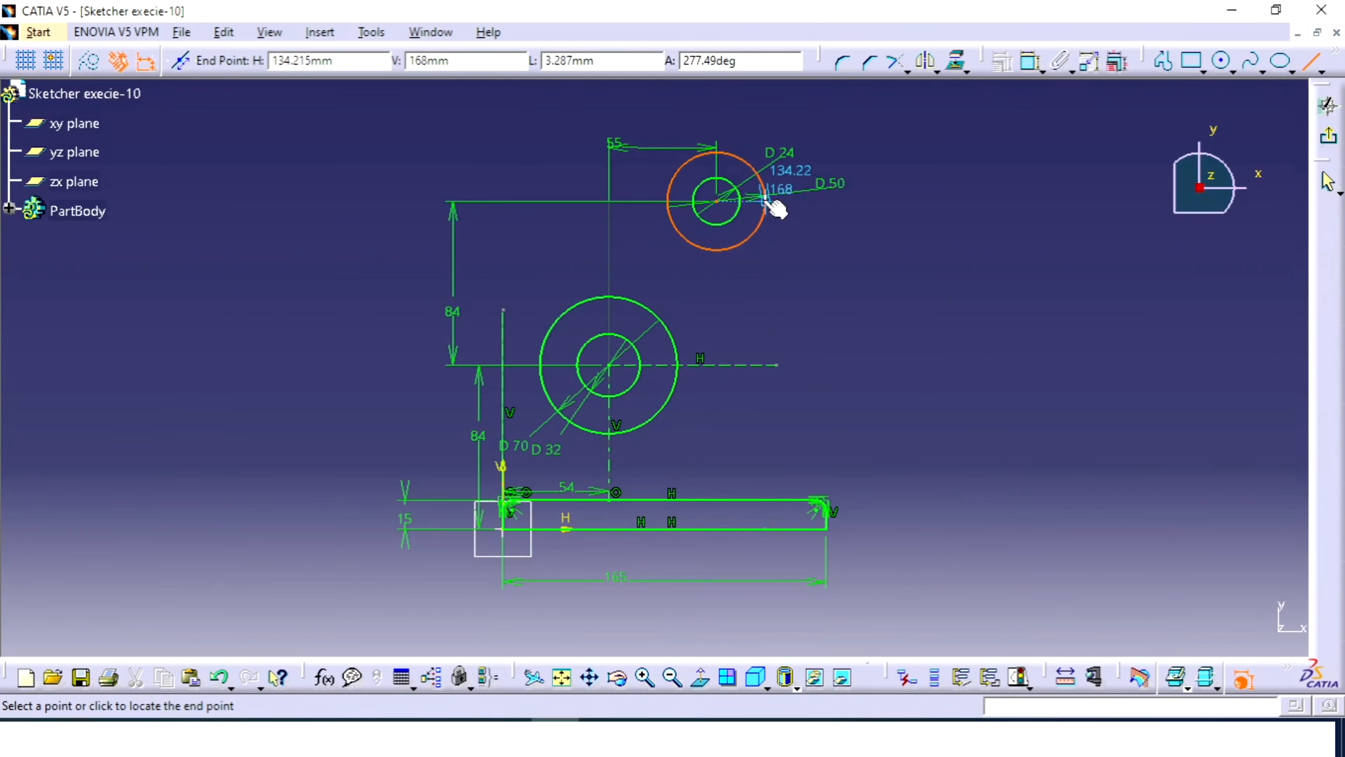
pyautogui.click(767, 501)
pyautogui.click(1030, 182)
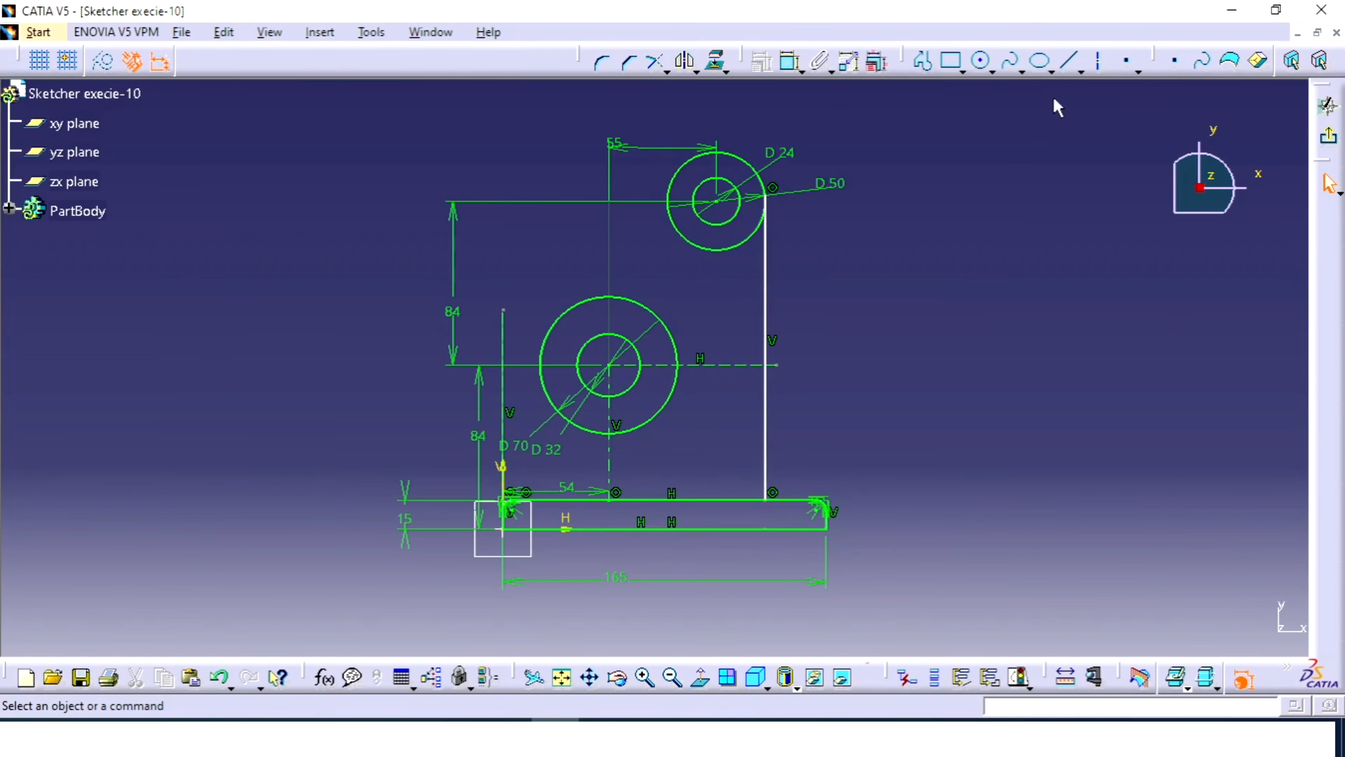
# Step: Sketch a second vertical line from the 50 mm circle's lower right to the base's top edge, at about H 119 mm
pyautogui.click(1071, 63)
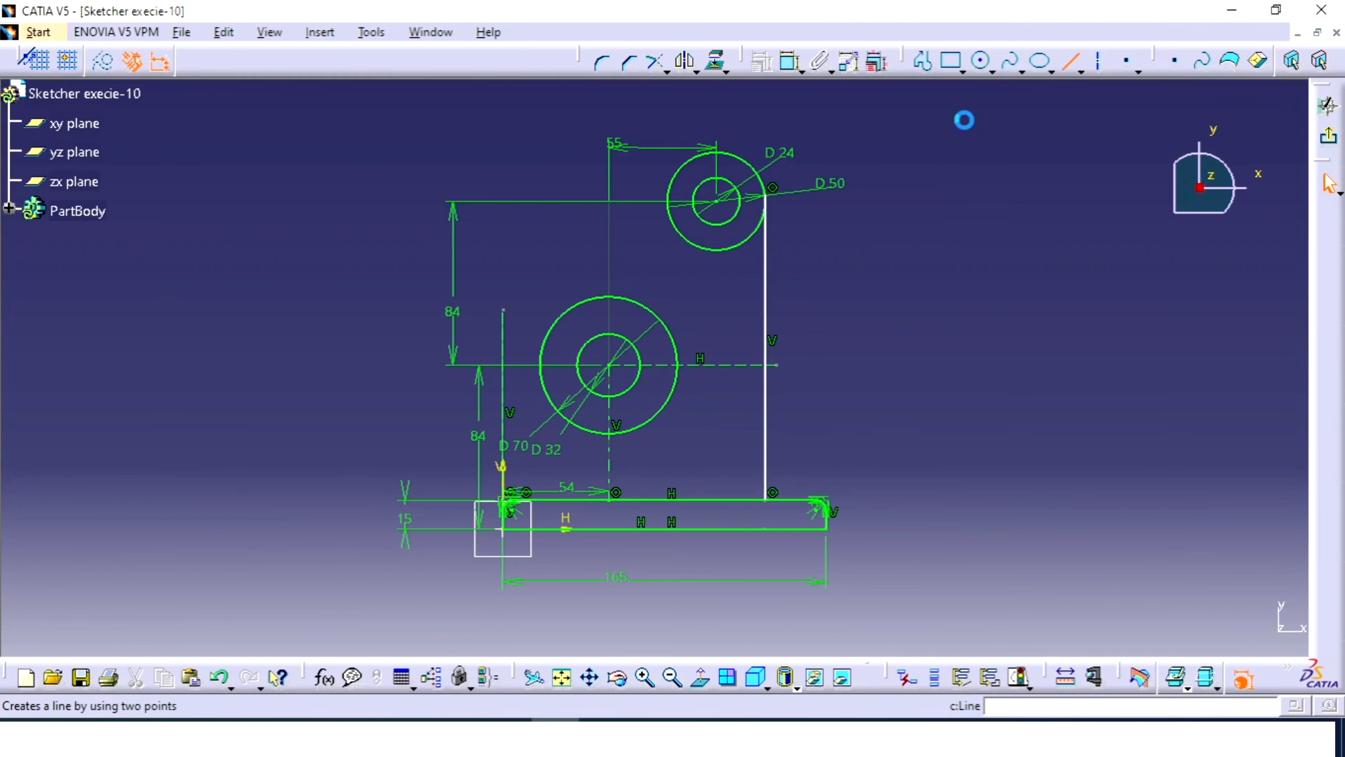
pyautogui.click(736, 248)
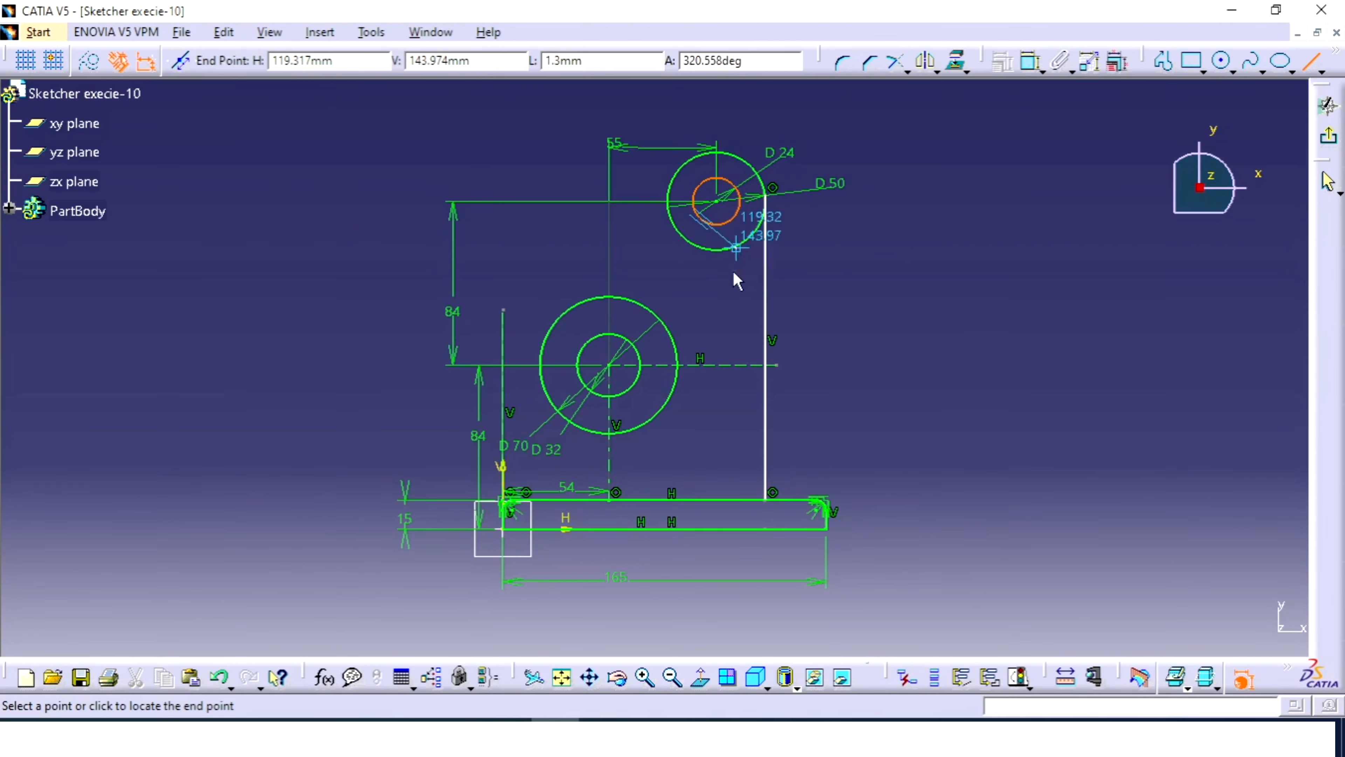
pyautogui.click(736, 501)
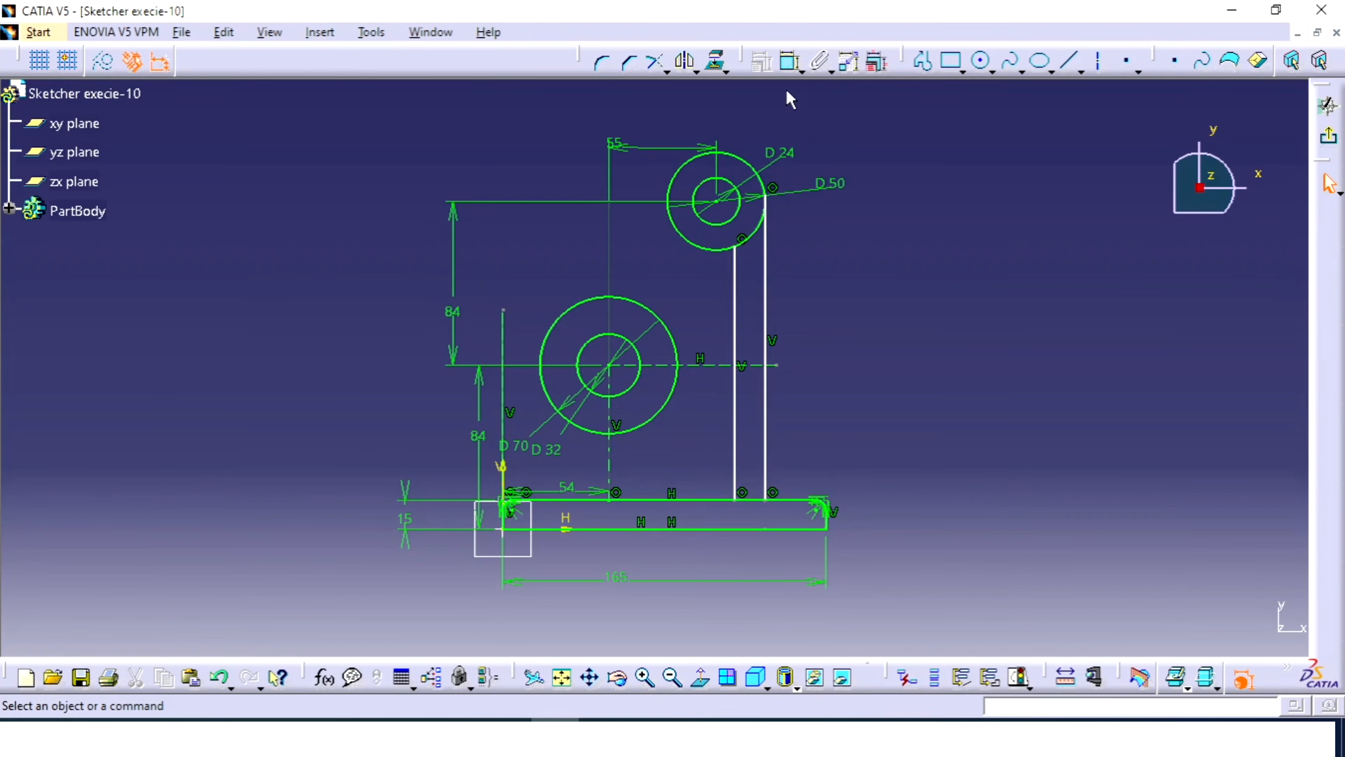
# Step: Constrain the distance between the two vertical lines to 15 mm
pyautogui.click(793, 63)
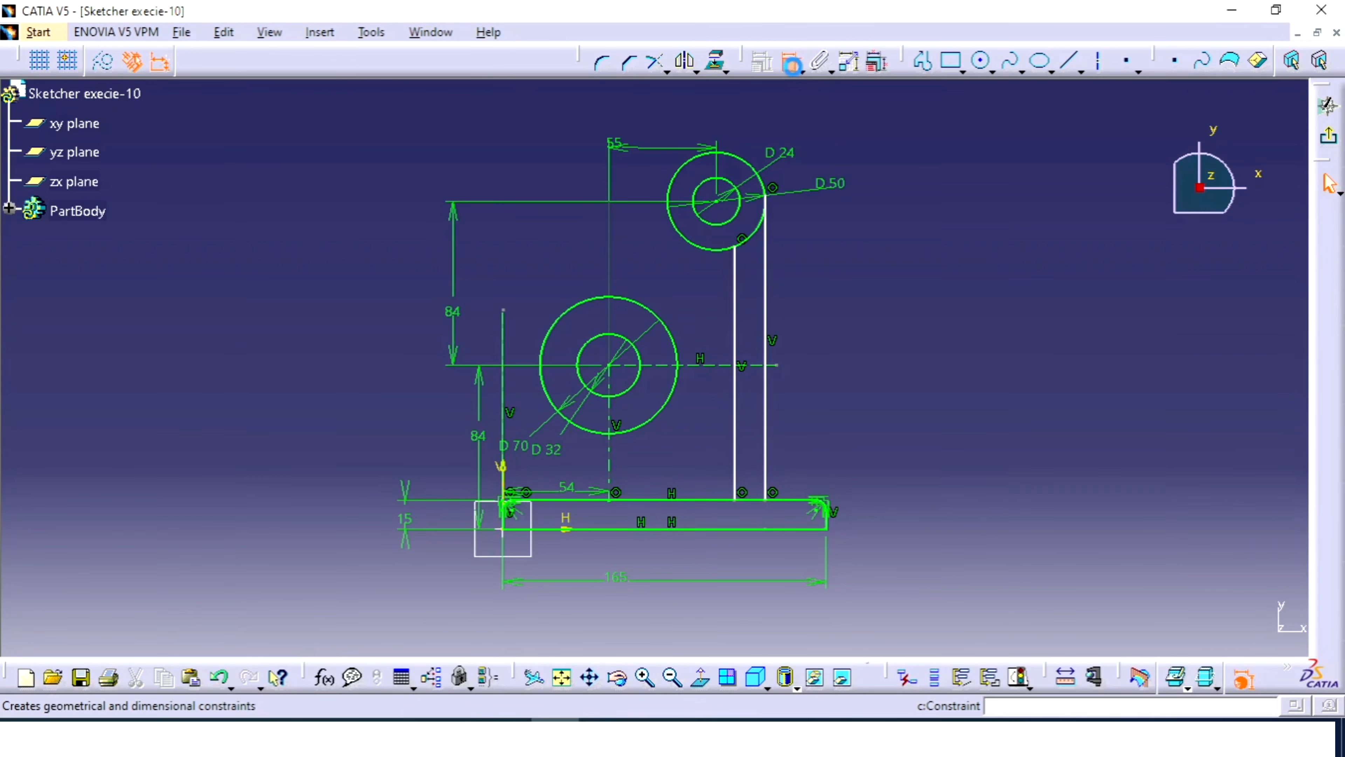
pyautogui.click(739, 337)
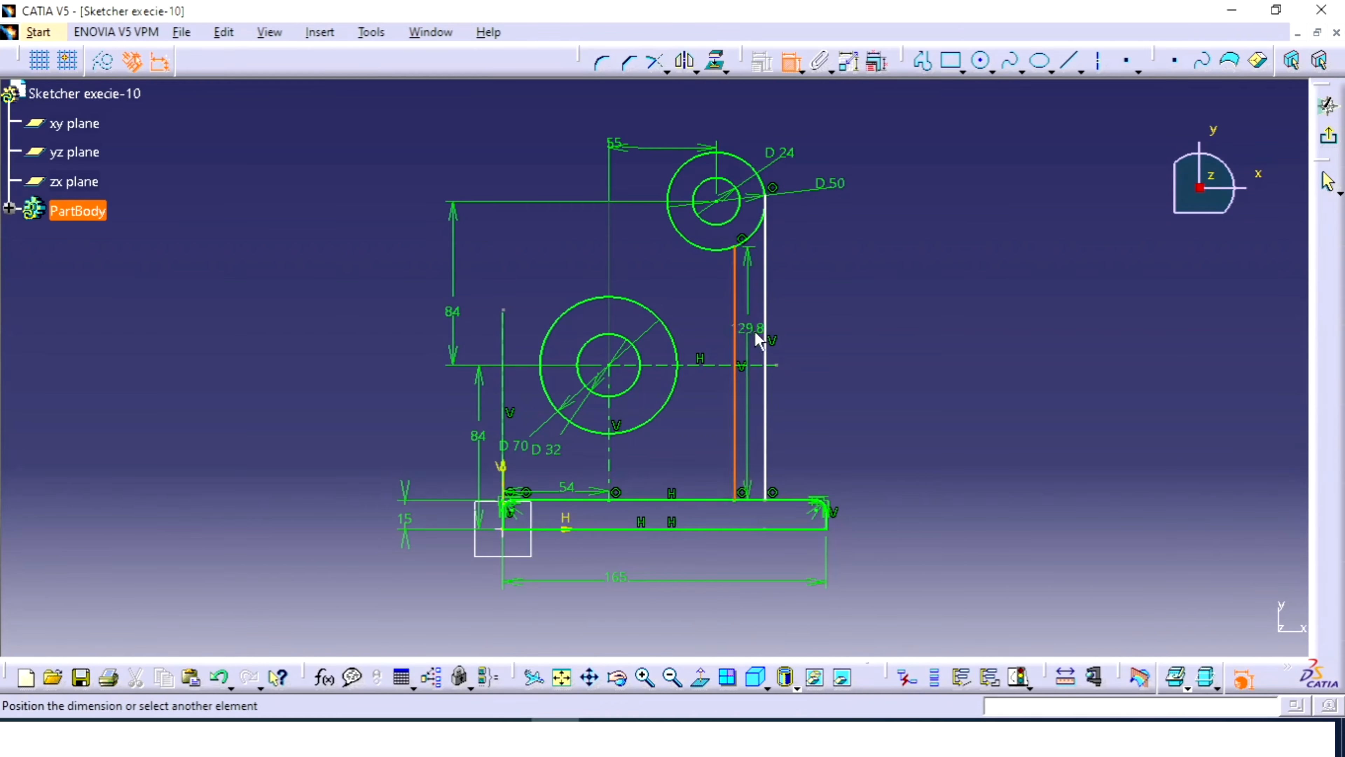
pyautogui.click(767, 335)
pyautogui.click(755, 419)
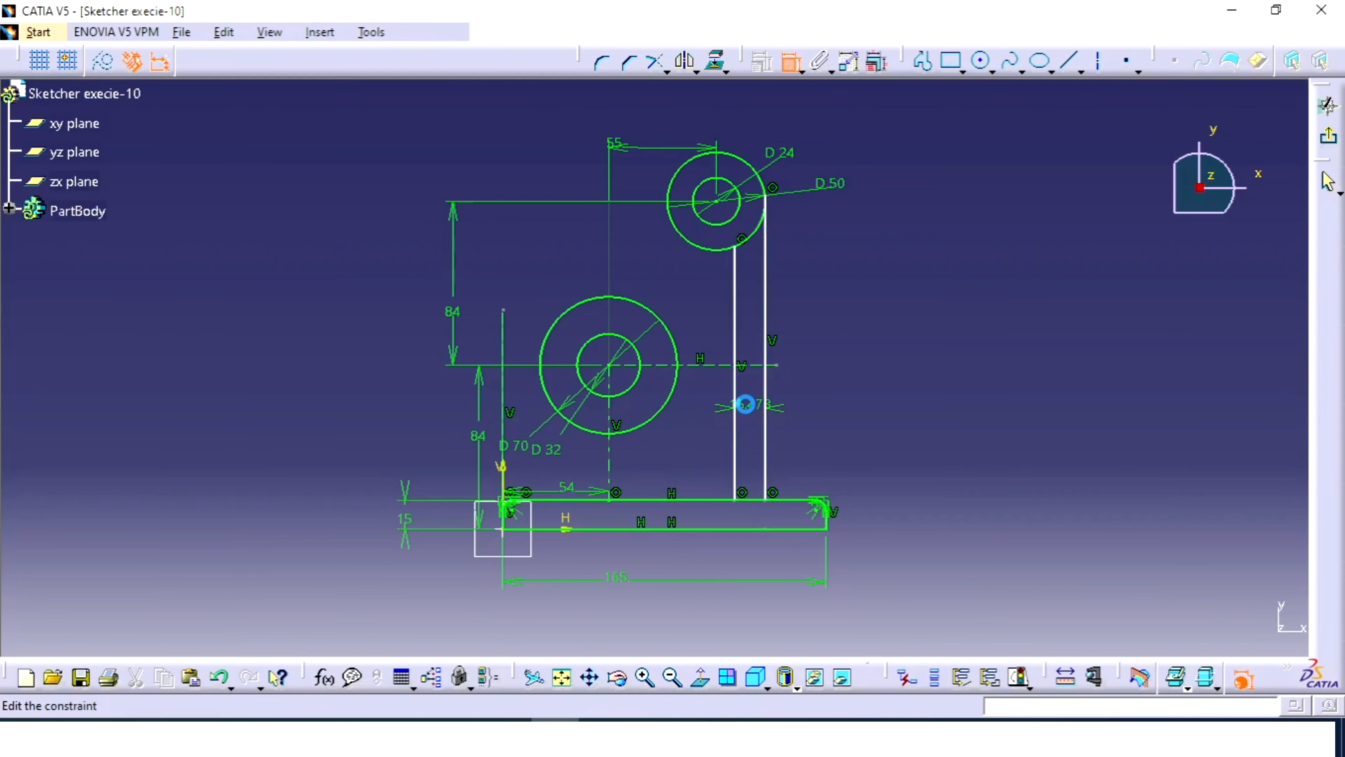
pyautogui.doubleClick(749, 407)
pyautogui.write('15mm')
pyautogui.press('Return')
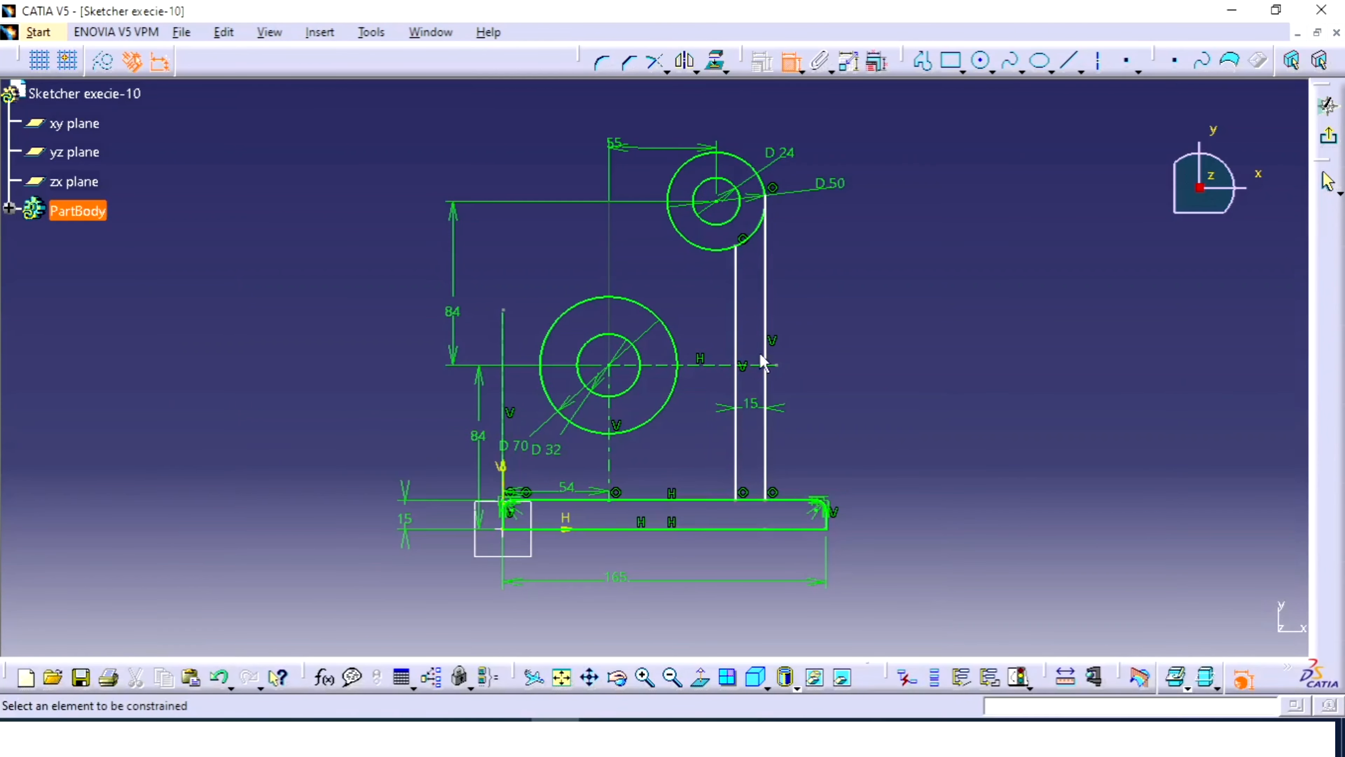
# Step: Make the outer vertical line tangent to the 50 mm circle
pyautogui.click(763, 255)
pyautogui.click(765, 226)
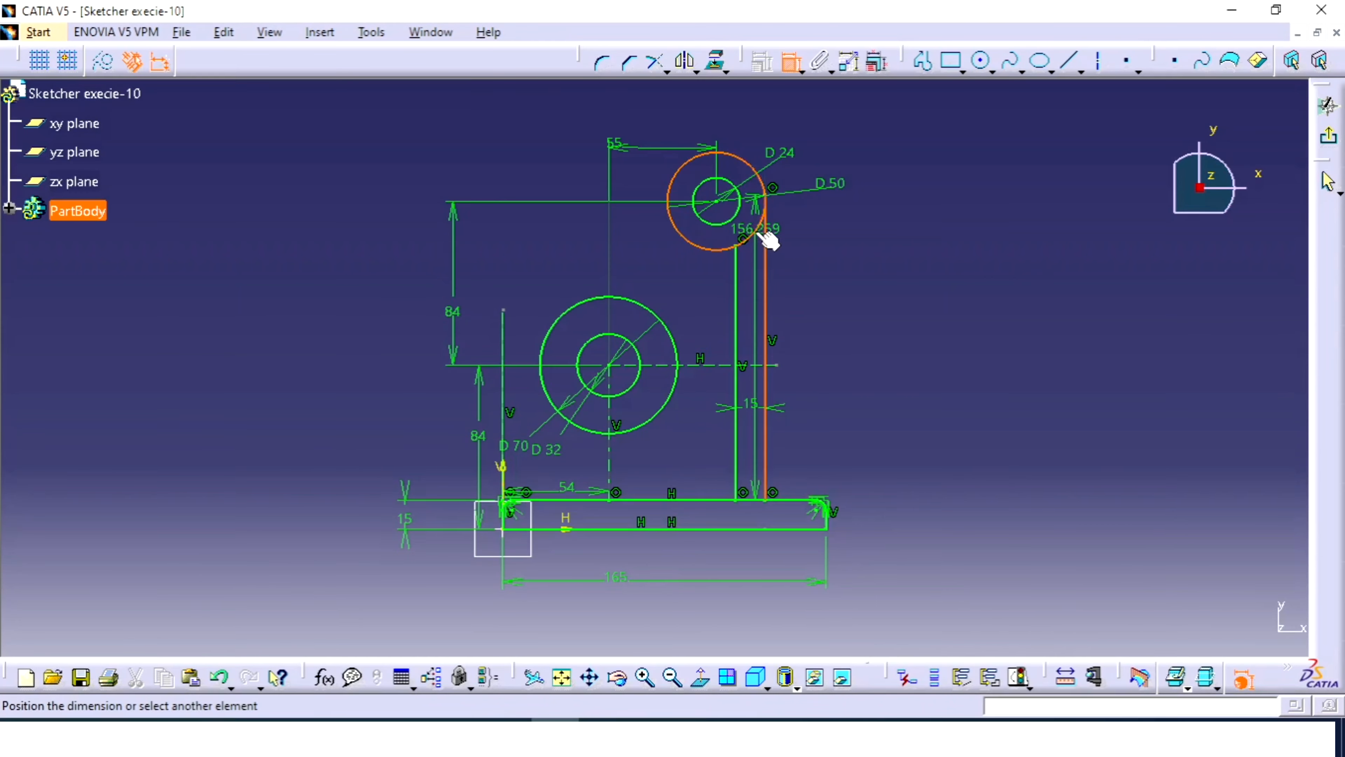
pyautogui.rightClick(816, 223)
pyautogui.click(833, 313)
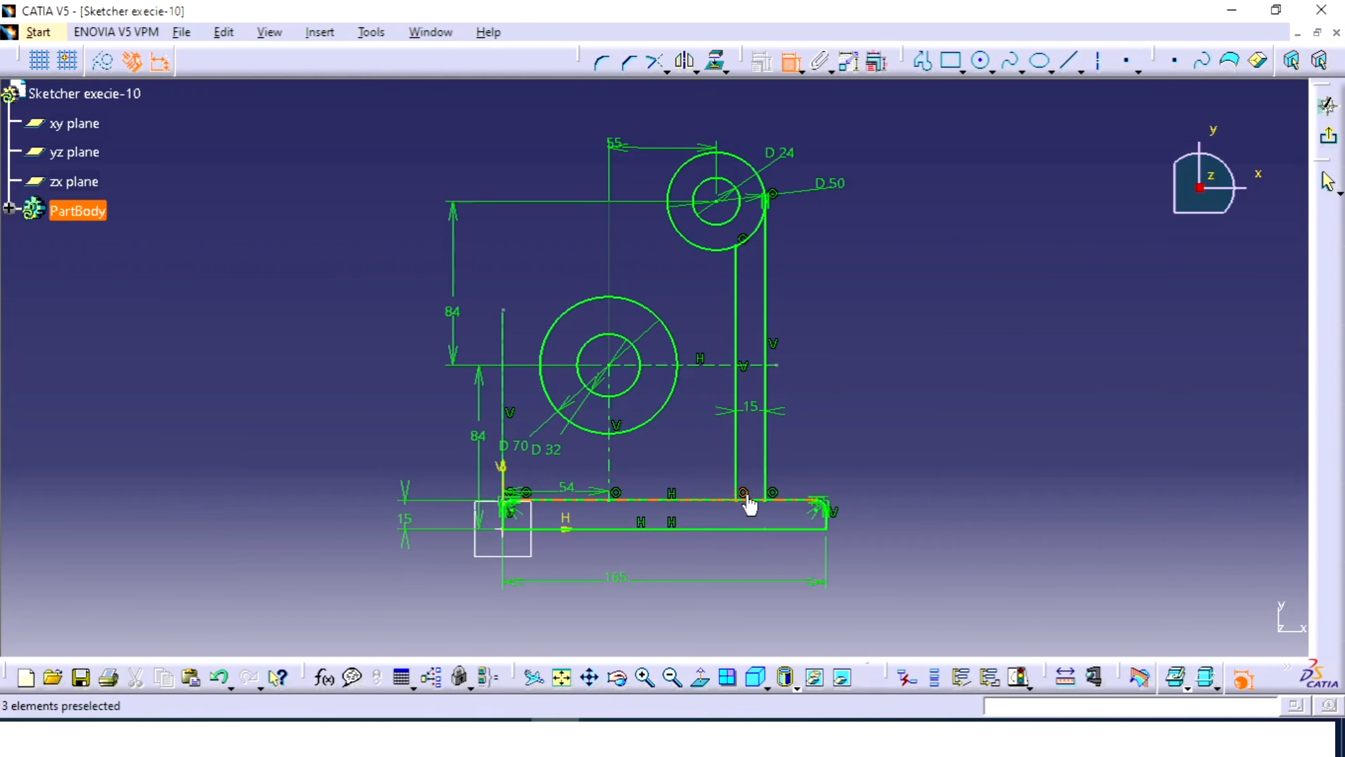
pyautogui.click(790, 62)
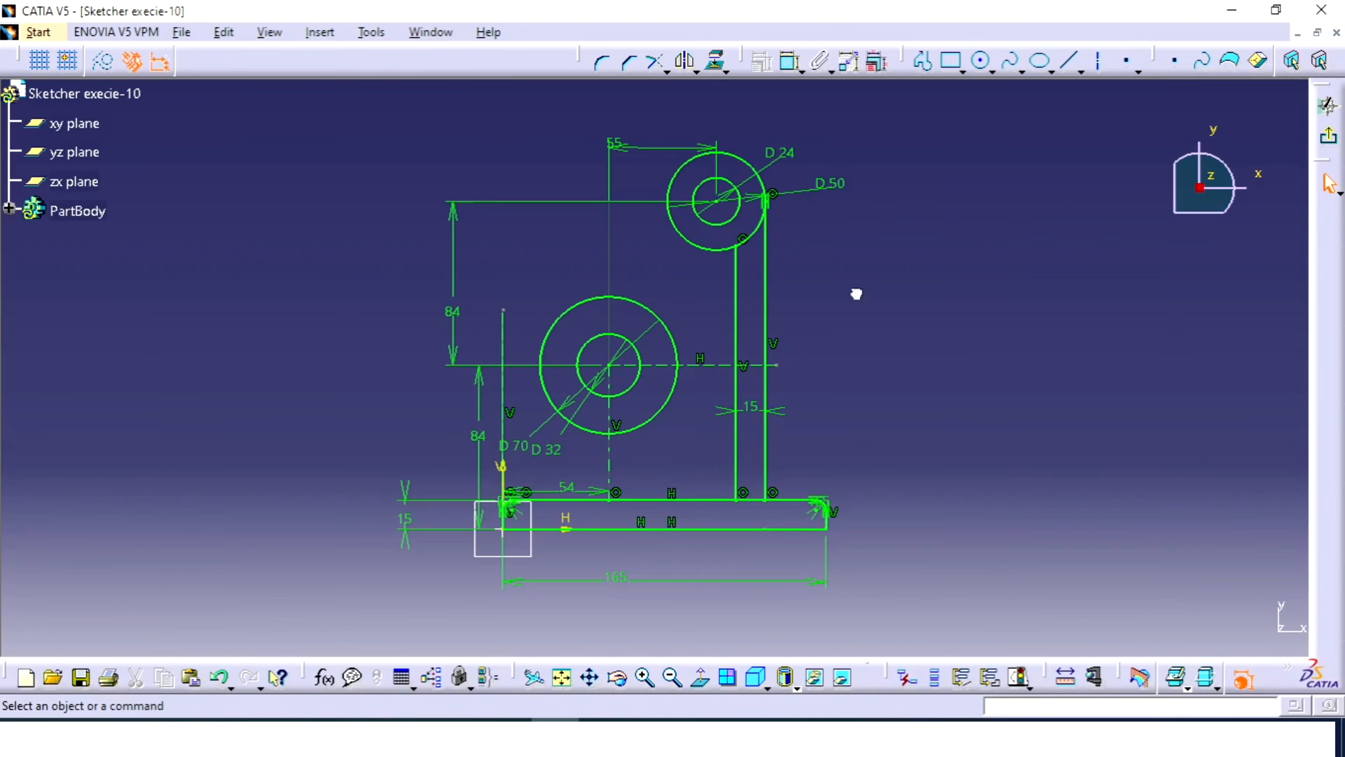
# Step: Sketch a horizontal line about 29 mm long from the 70 mm circle to the inner vertical line, at about V 95 mm
pyautogui.click(536, 717)
pyautogui.click(556, 720)
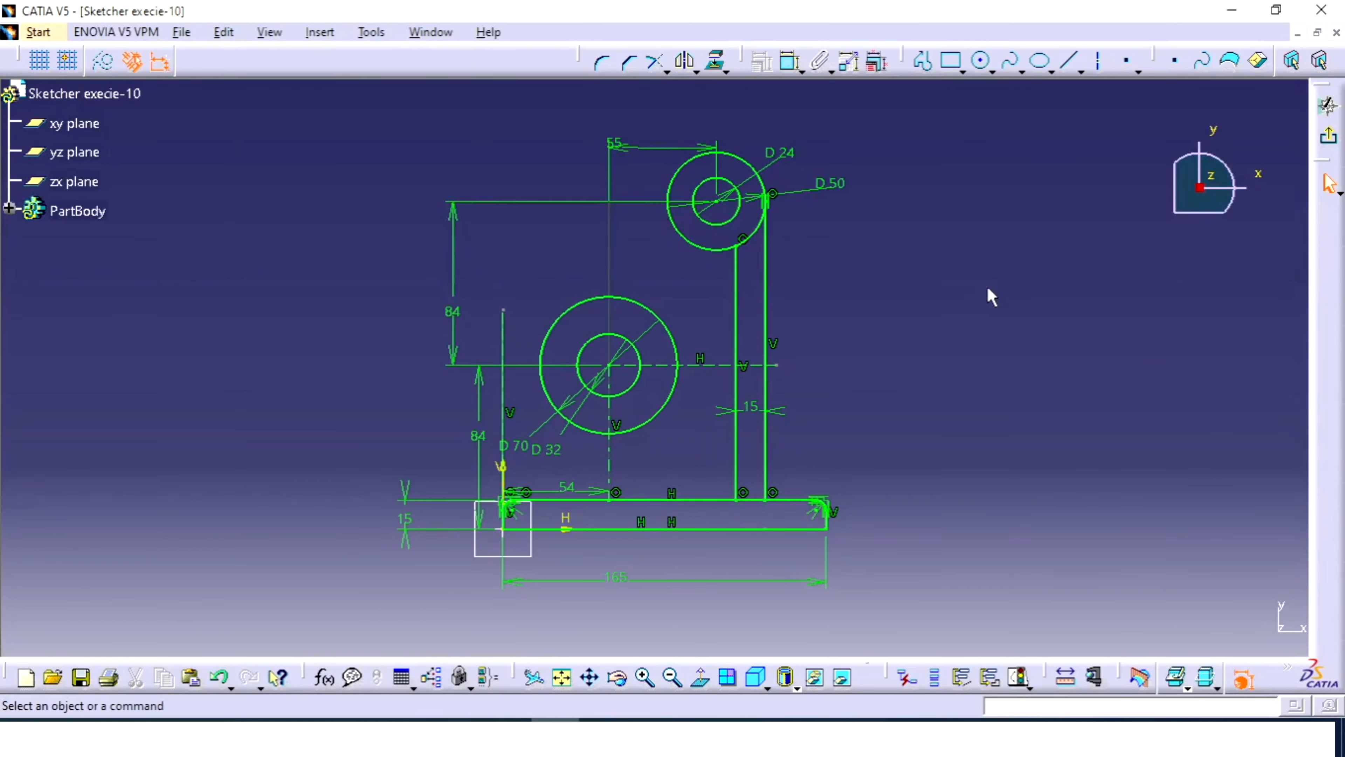
pyautogui.click(1069, 60)
pyautogui.click(679, 342)
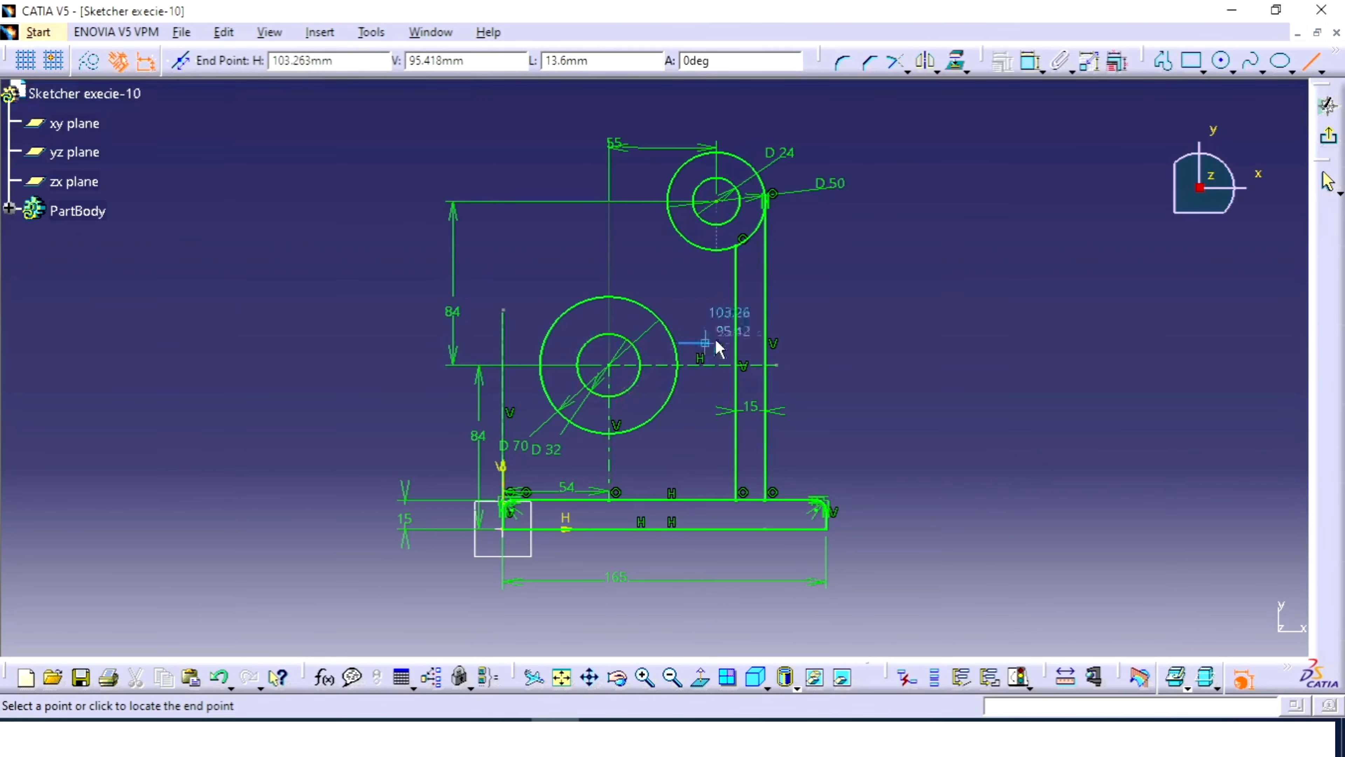
pyautogui.click(737, 343)
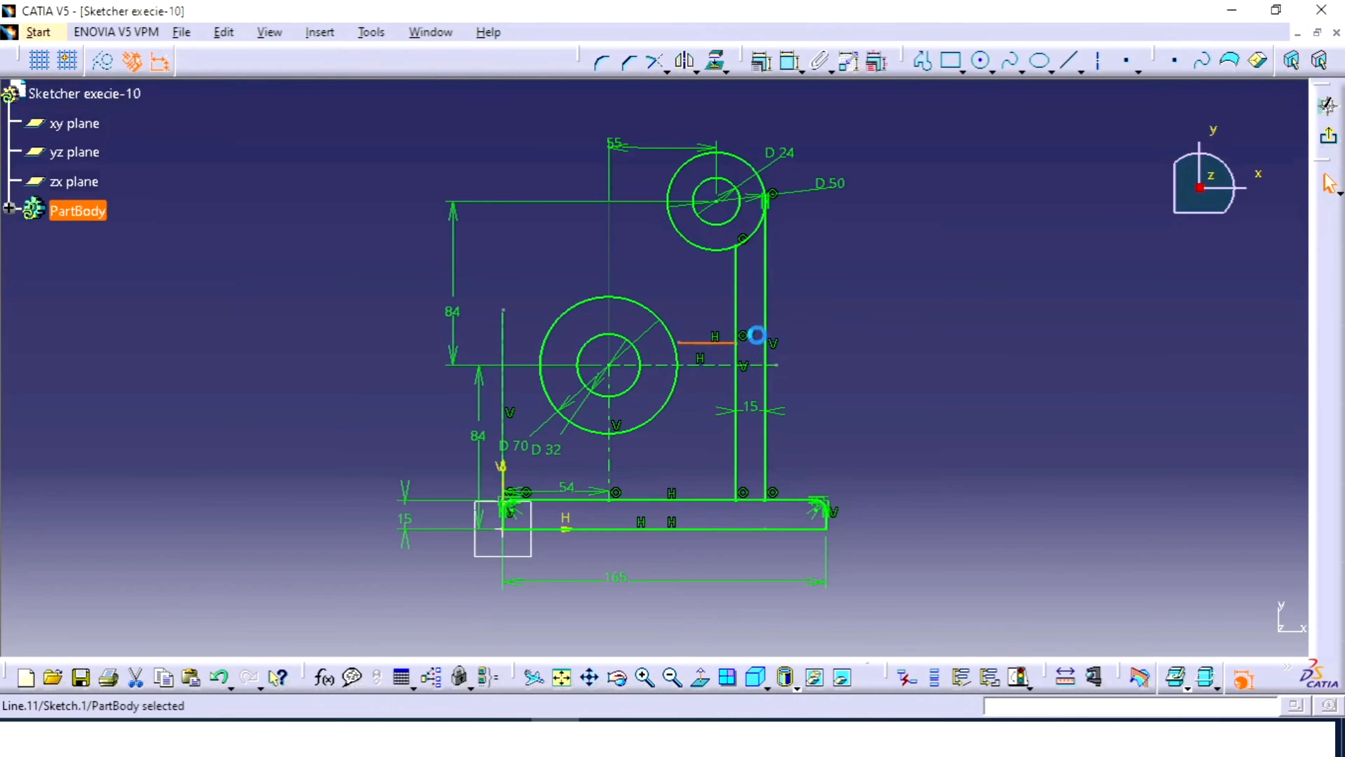
# Step: Sketch a line below the horizontal axis from the 70 mm circle to the inner vertical line, and remove its tangency with the 32 mm circle
pyautogui.click(1072, 61)
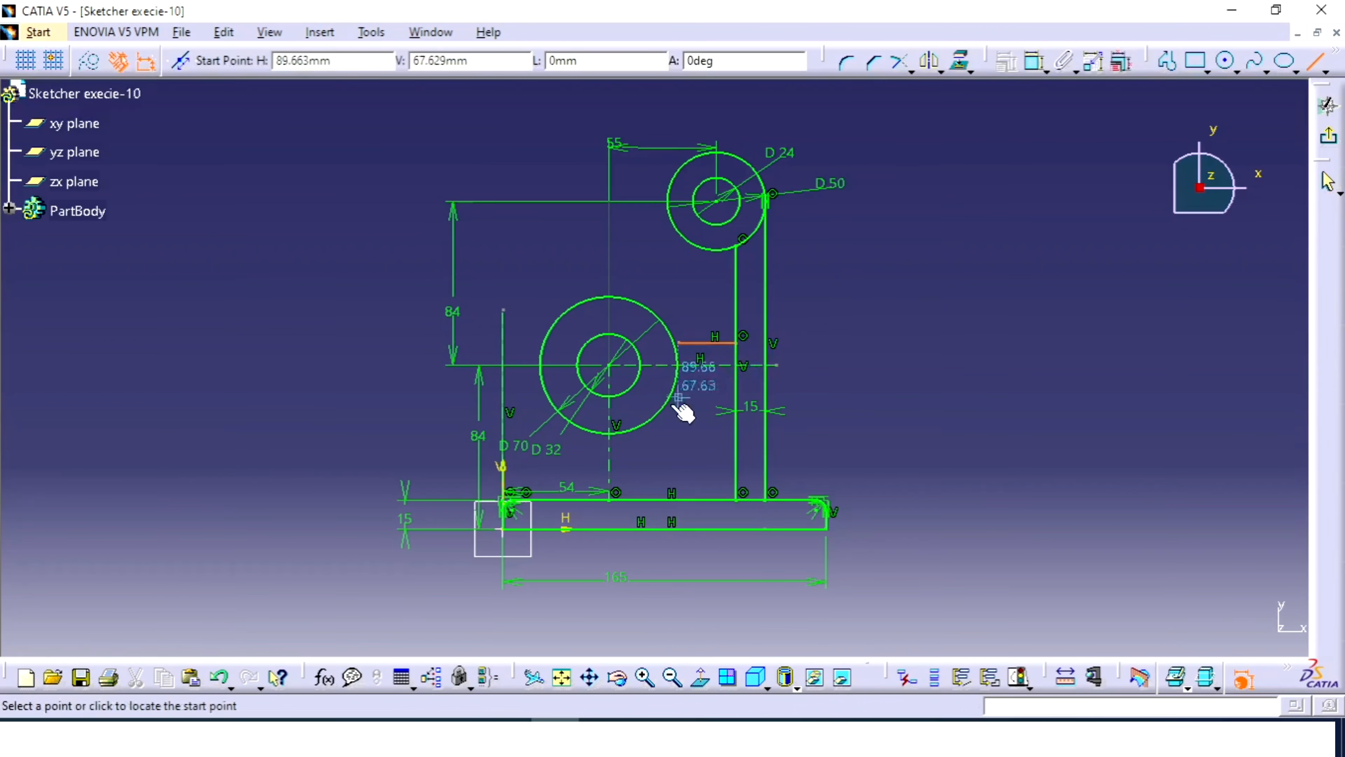
pyautogui.click(672, 395)
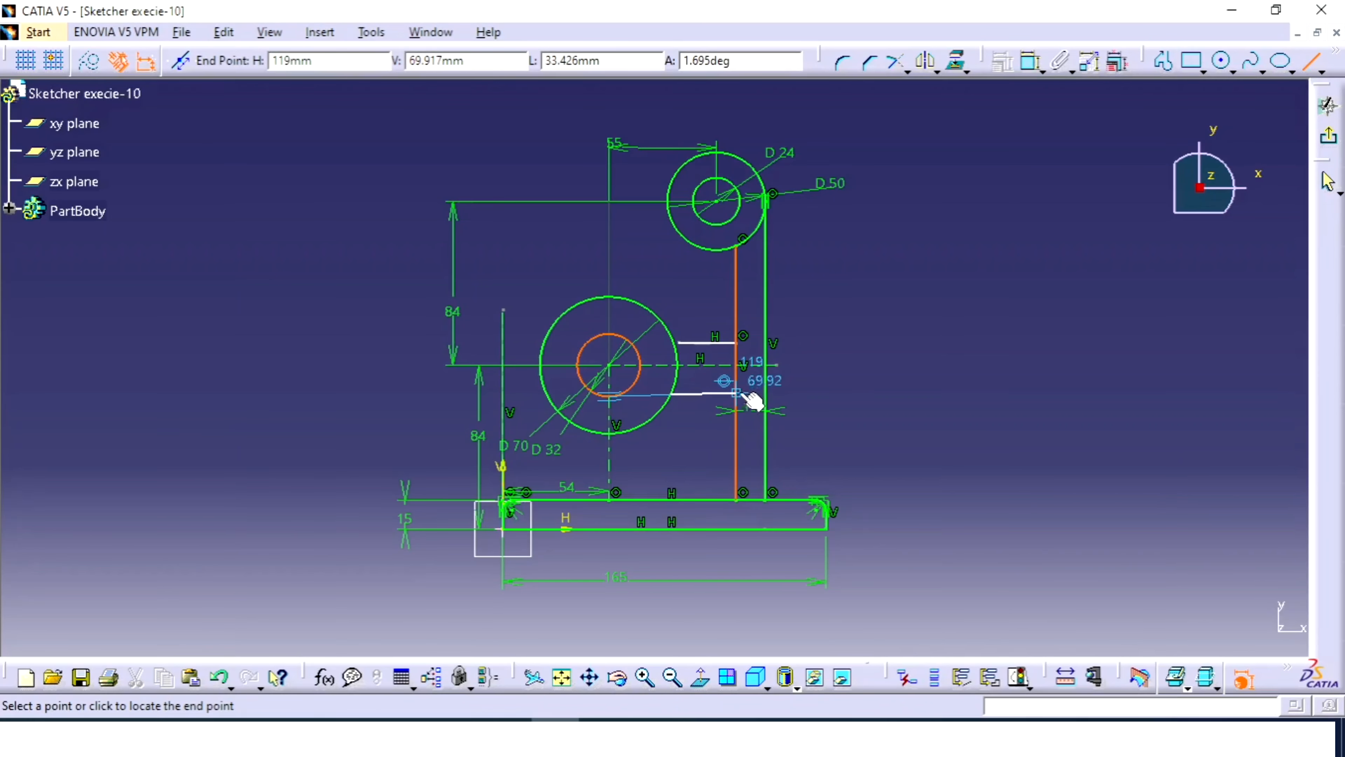
pyautogui.click(736, 393)
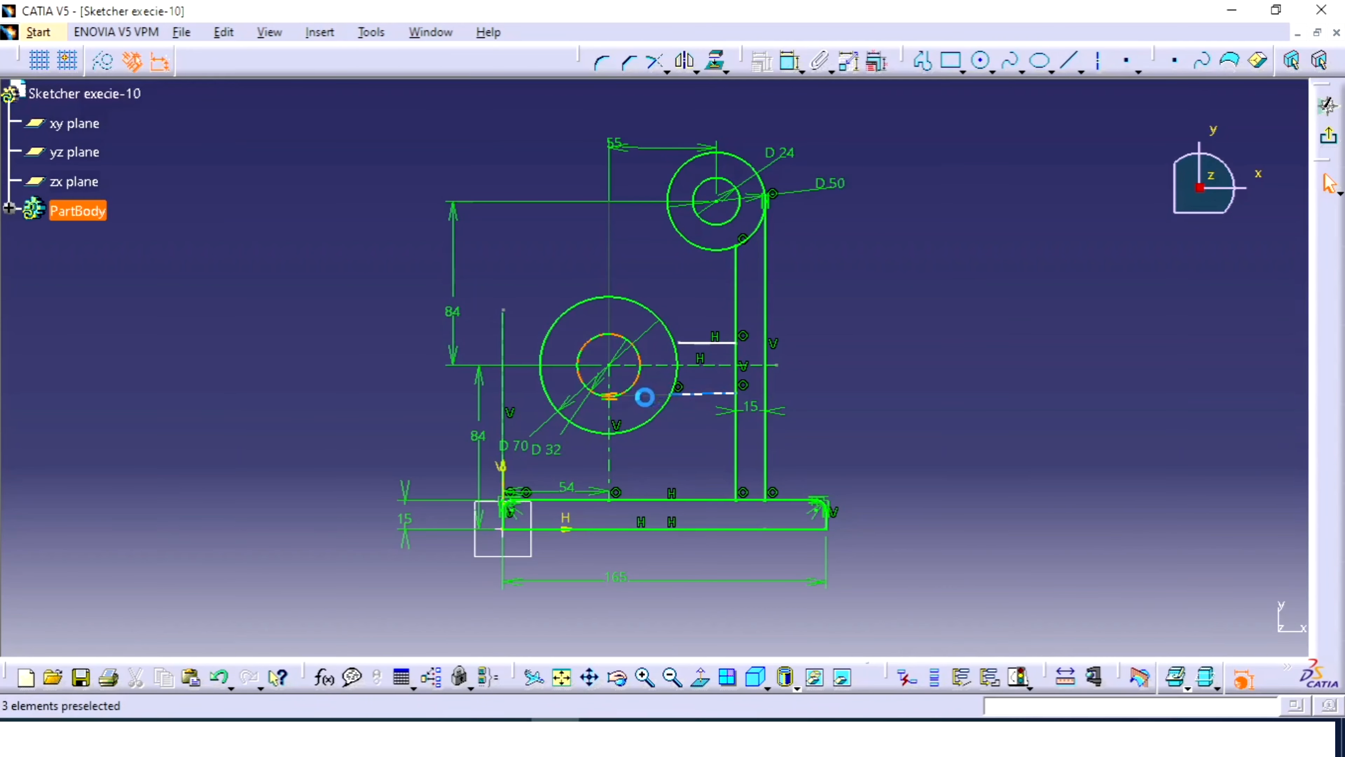
pyautogui.click(641, 391)
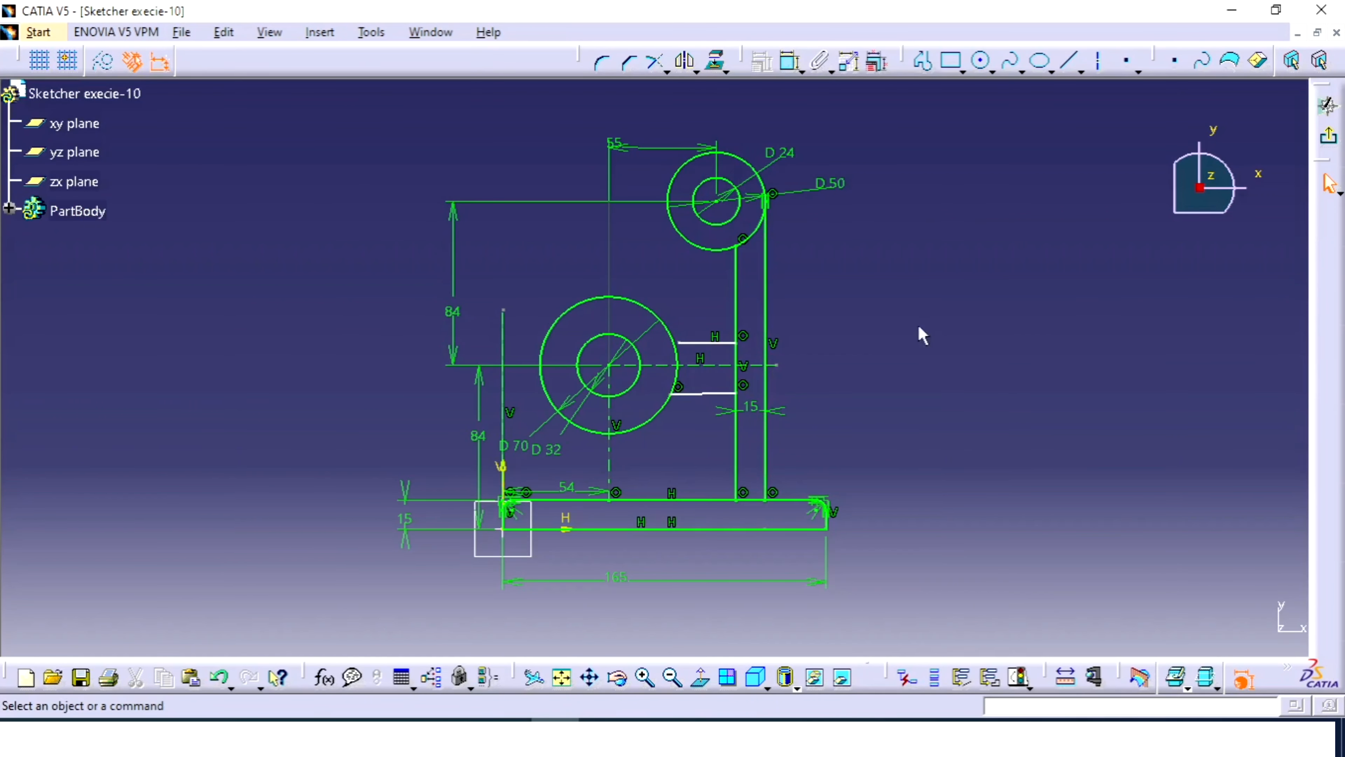
# Step: Constrain the lower line between the 70 mm circle and the inner vertical line to be horizontal
pyautogui.click(700, 393)
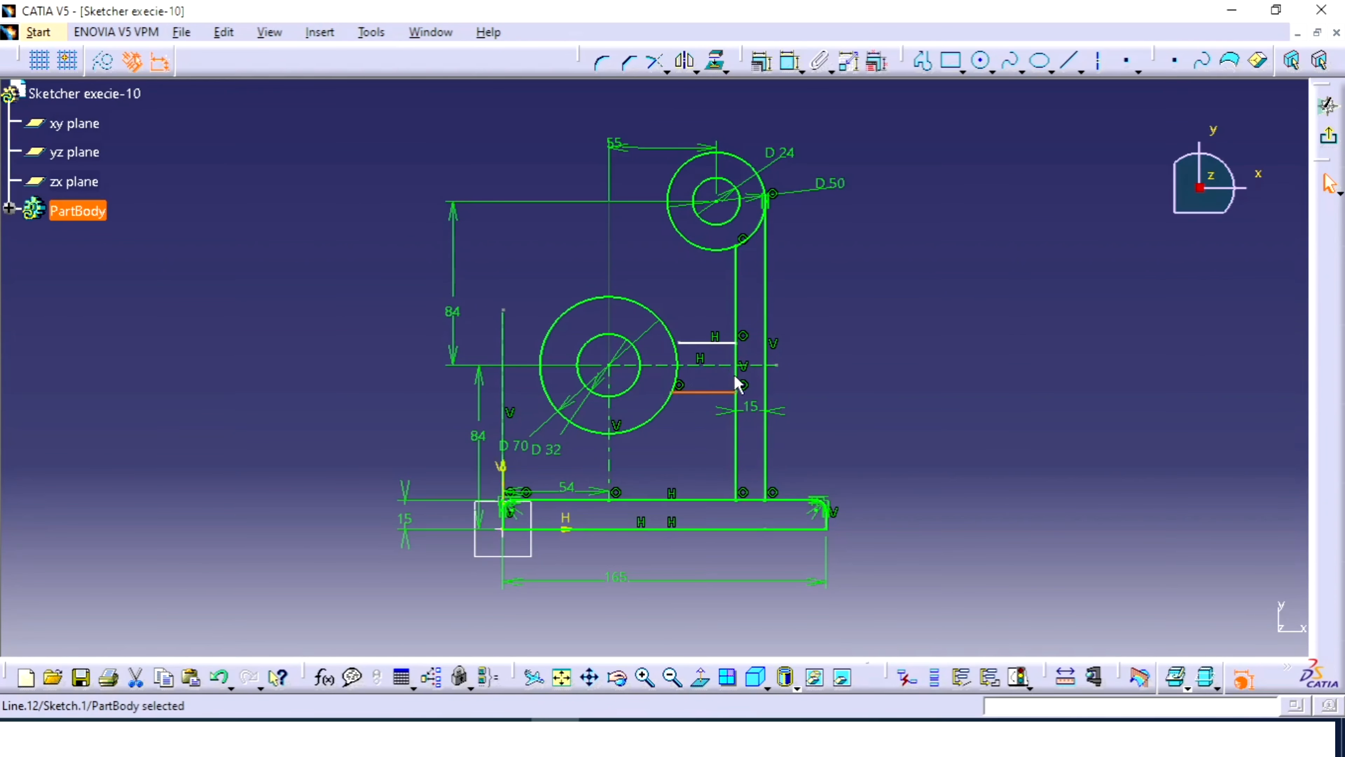
pyautogui.rightClick(705, 397)
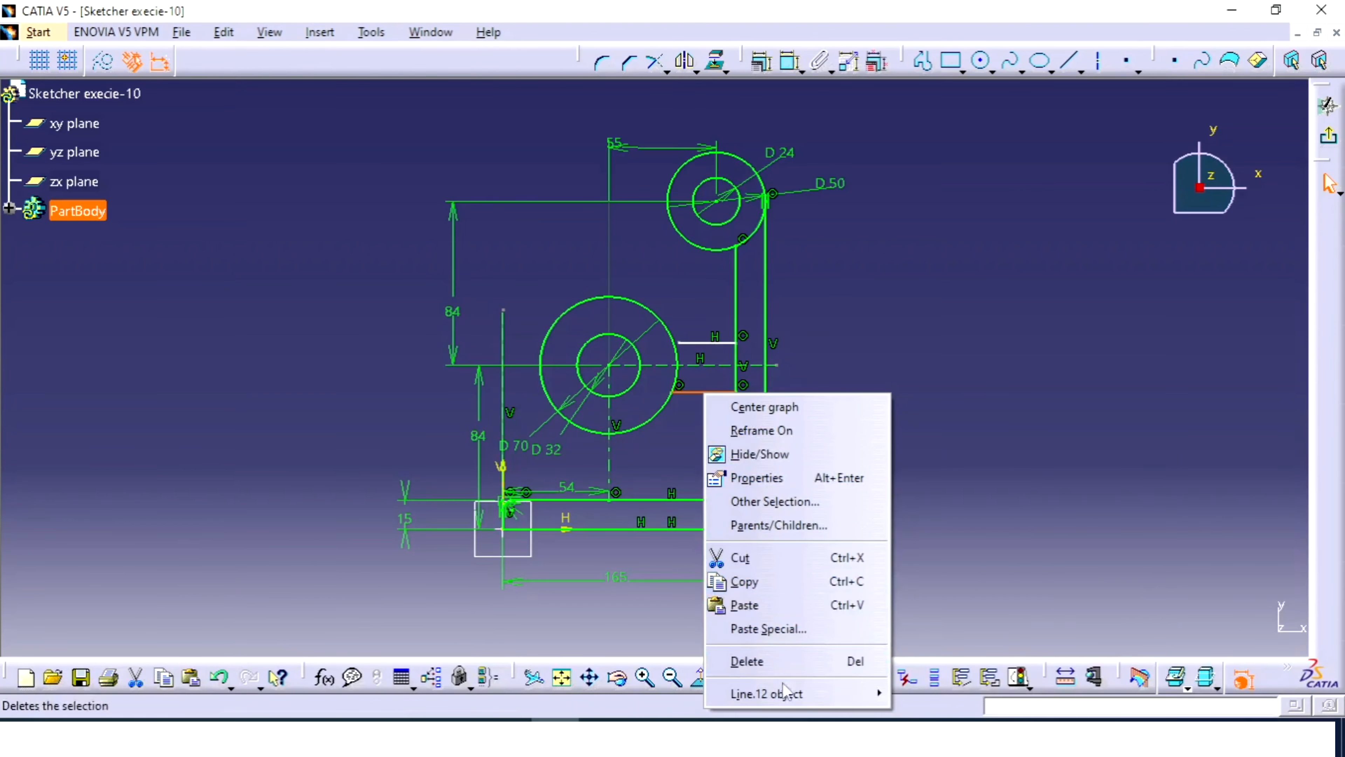
pyautogui.moveTo(775, 693)
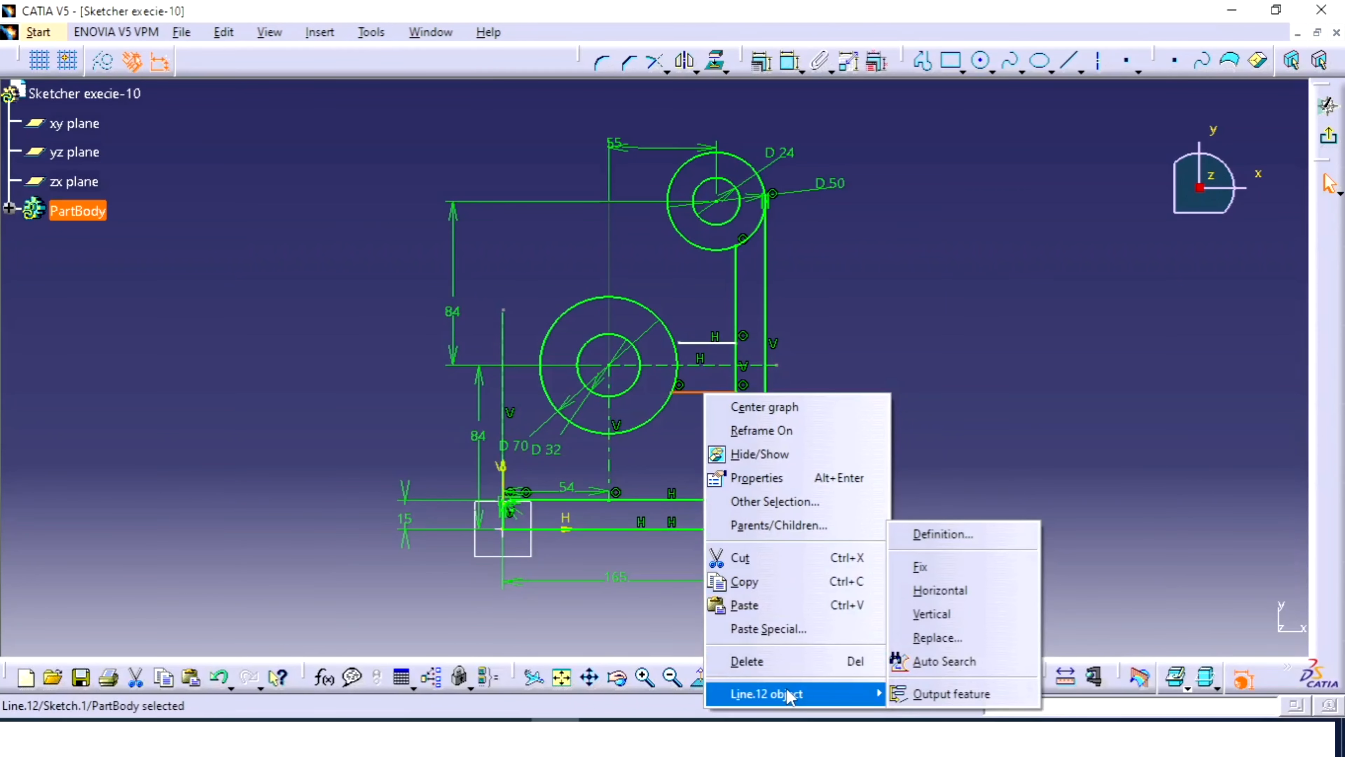
pyautogui.click(940, 590)
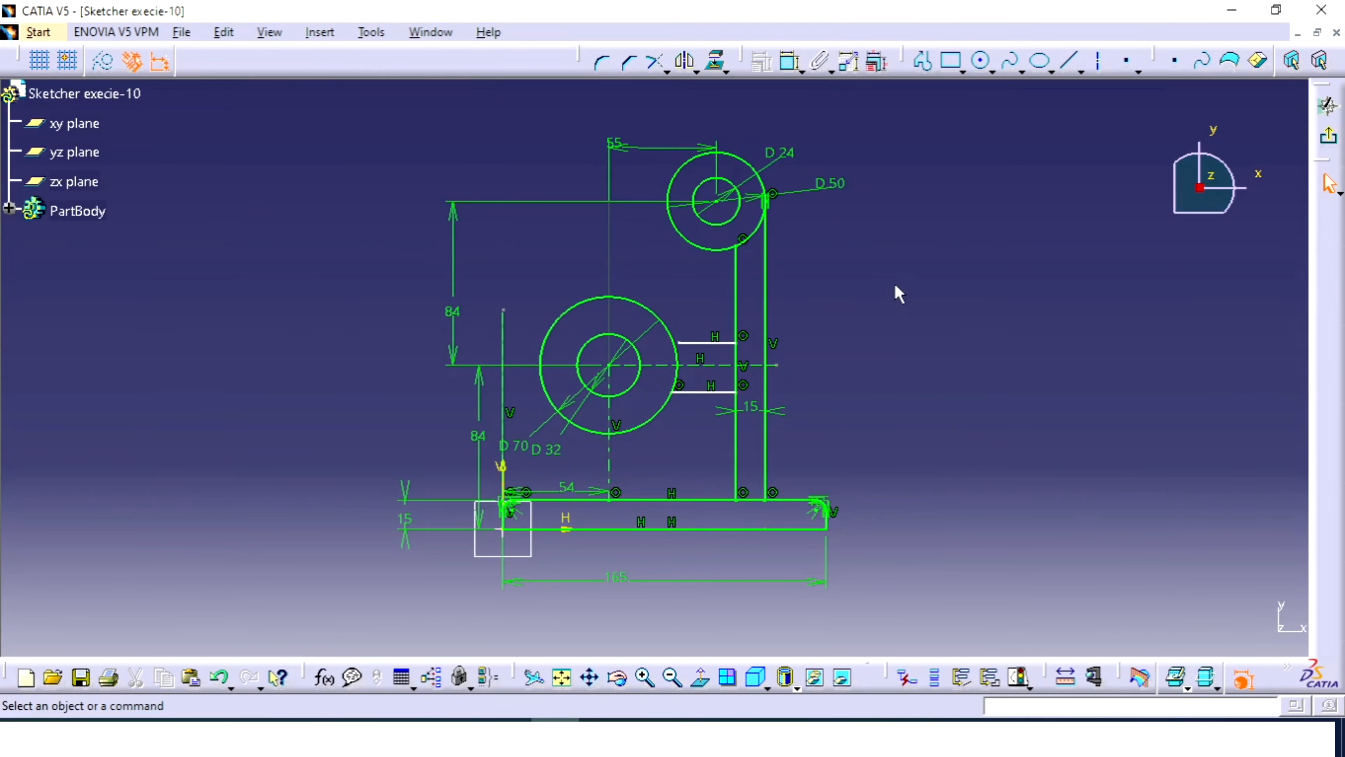
# Step: Make the free endpoint of the upper horizontal rib line coincident with the 70 mm circle
pyautogui.click(789, 61)
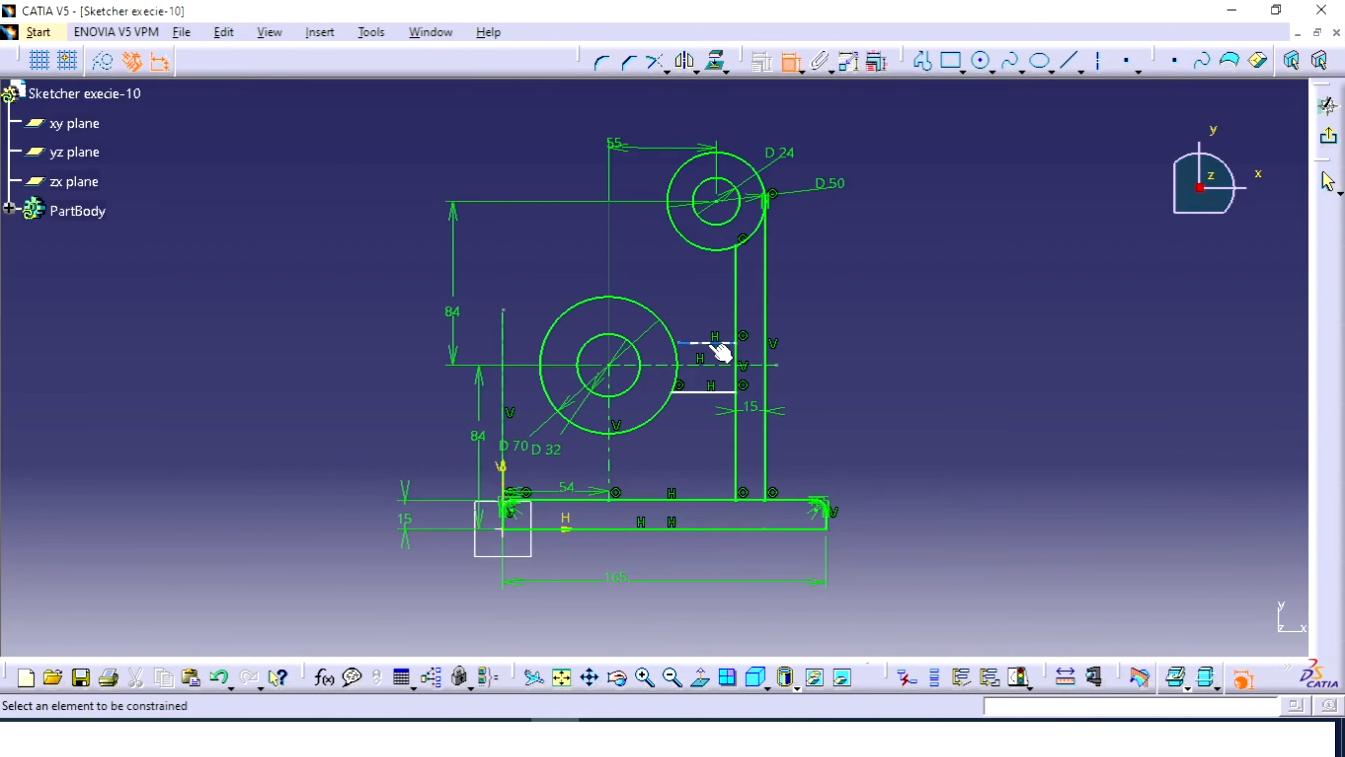
pyautogui.click(679, 344)
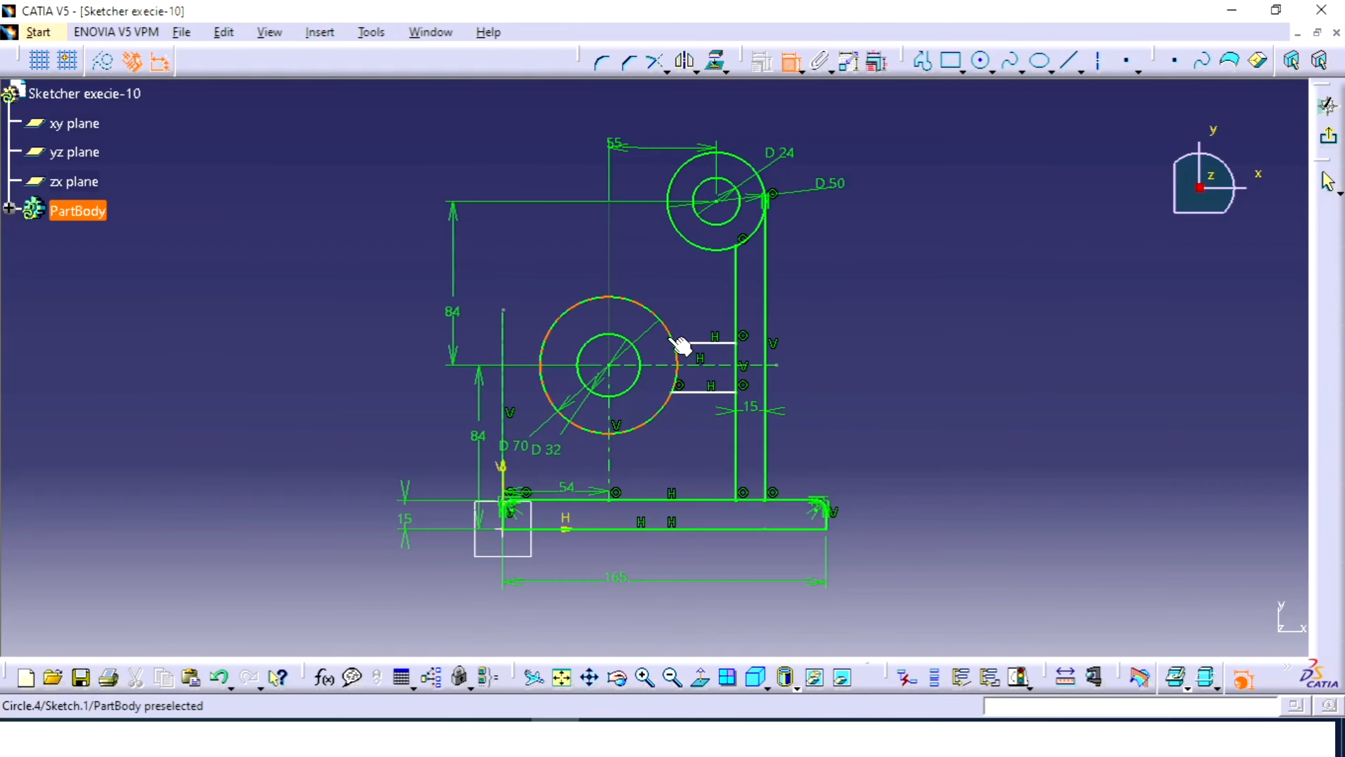
pyautogui.click(672, 338)
pyautogui.rightClick(671, 339)
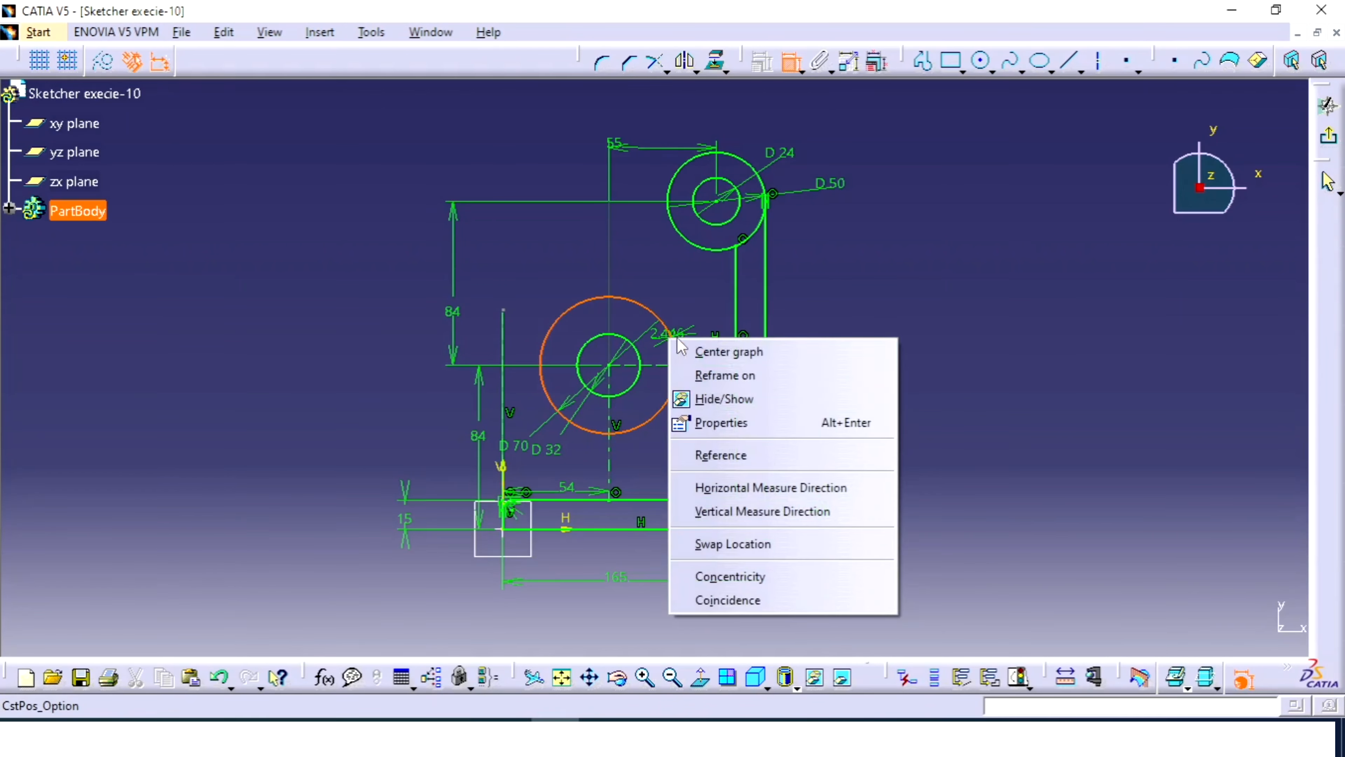
pyautogui.click(720, 599)
# Step: Dimension the distance between the two horizontal rib lines and make them symmetric about the horizontal axis through the 70 mm circle's centre
pyautogui.click(706, 392)
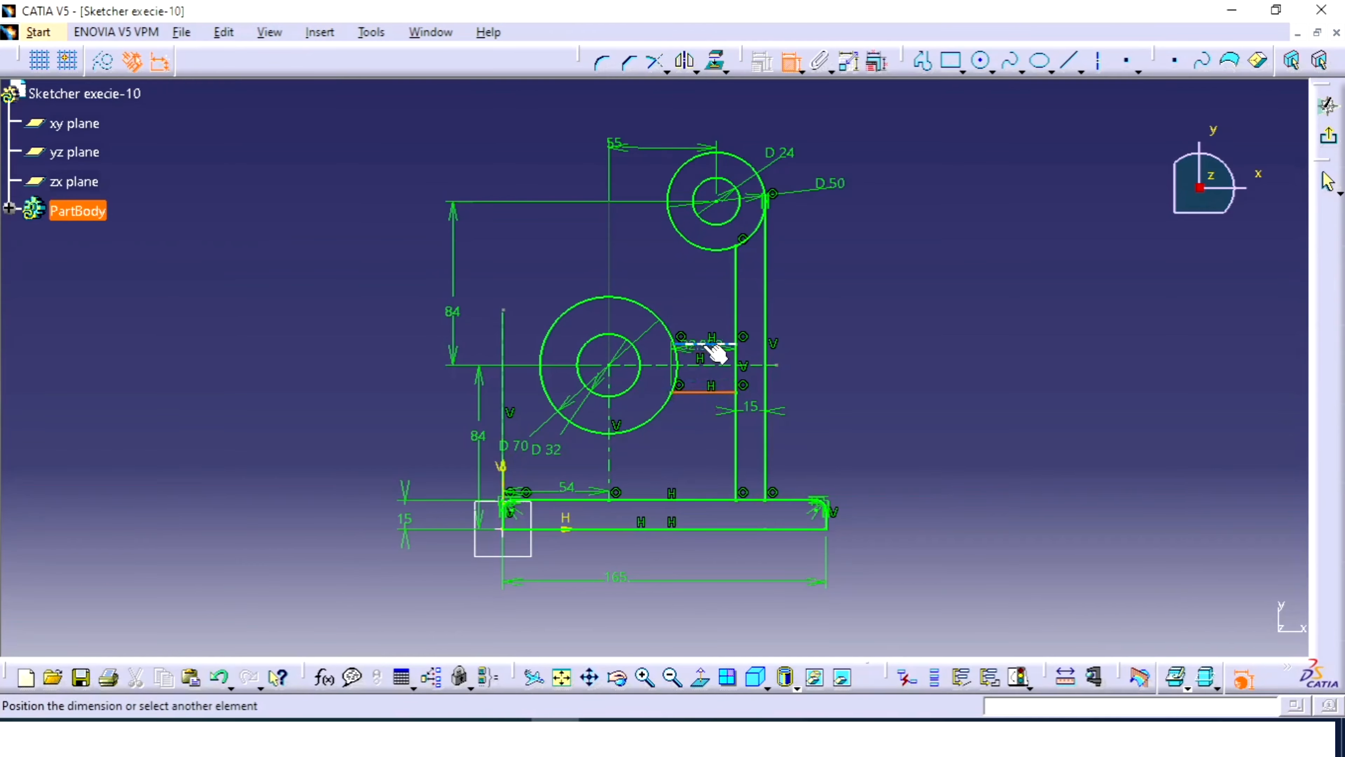
pyautogui.click(714, 345)
pyautogui.click(854, 366)
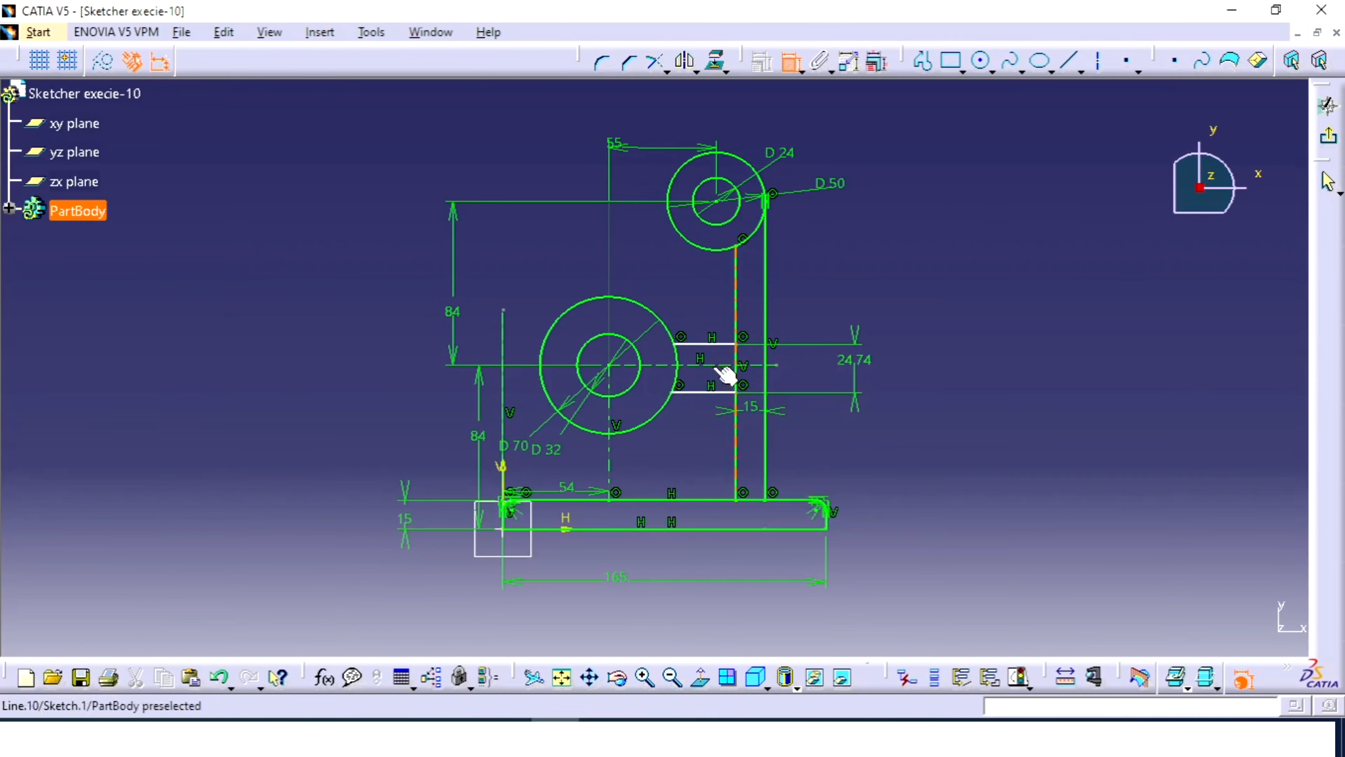
pyautogui.click(695, 348)
pyautogui.click(697, 393)
pyautogui.rightClick(747, 352)
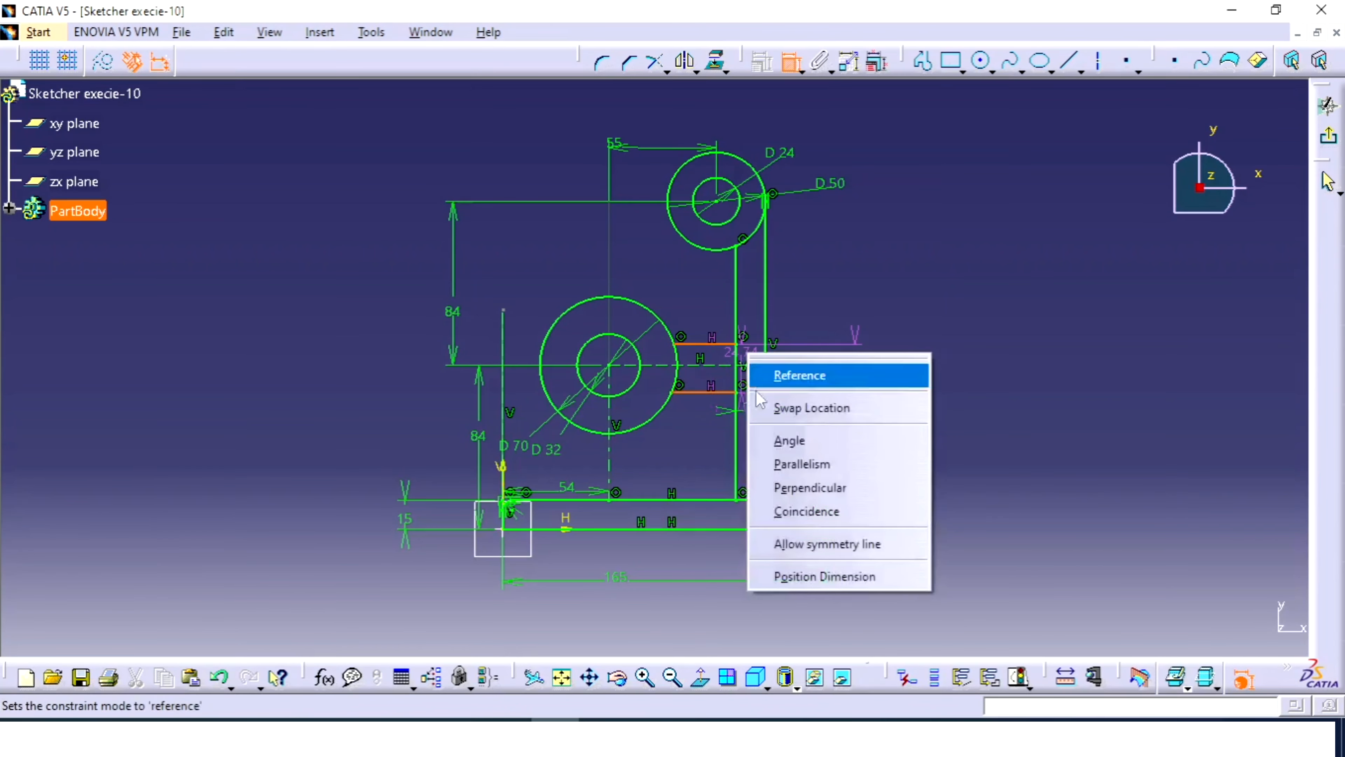
pyautogui.click(826, 544)
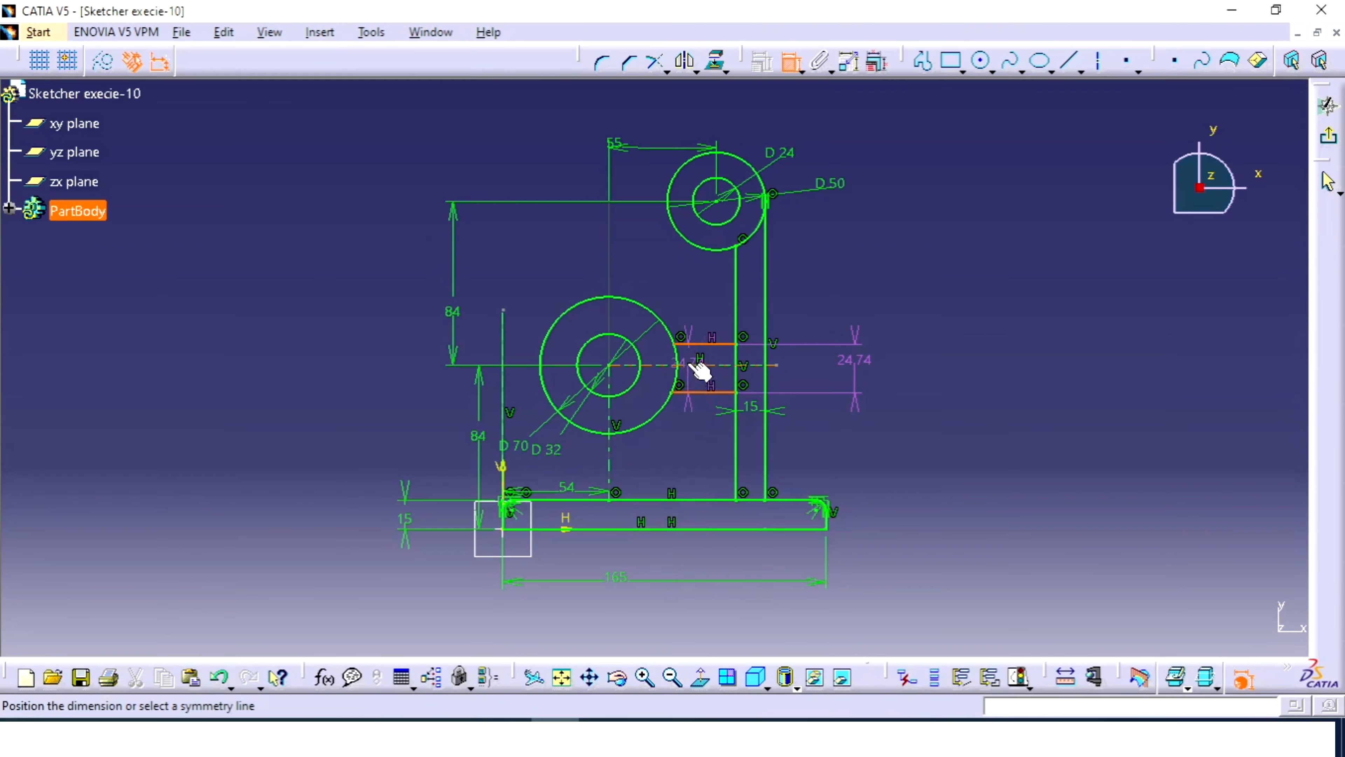
pyautogui.click(700, 366)
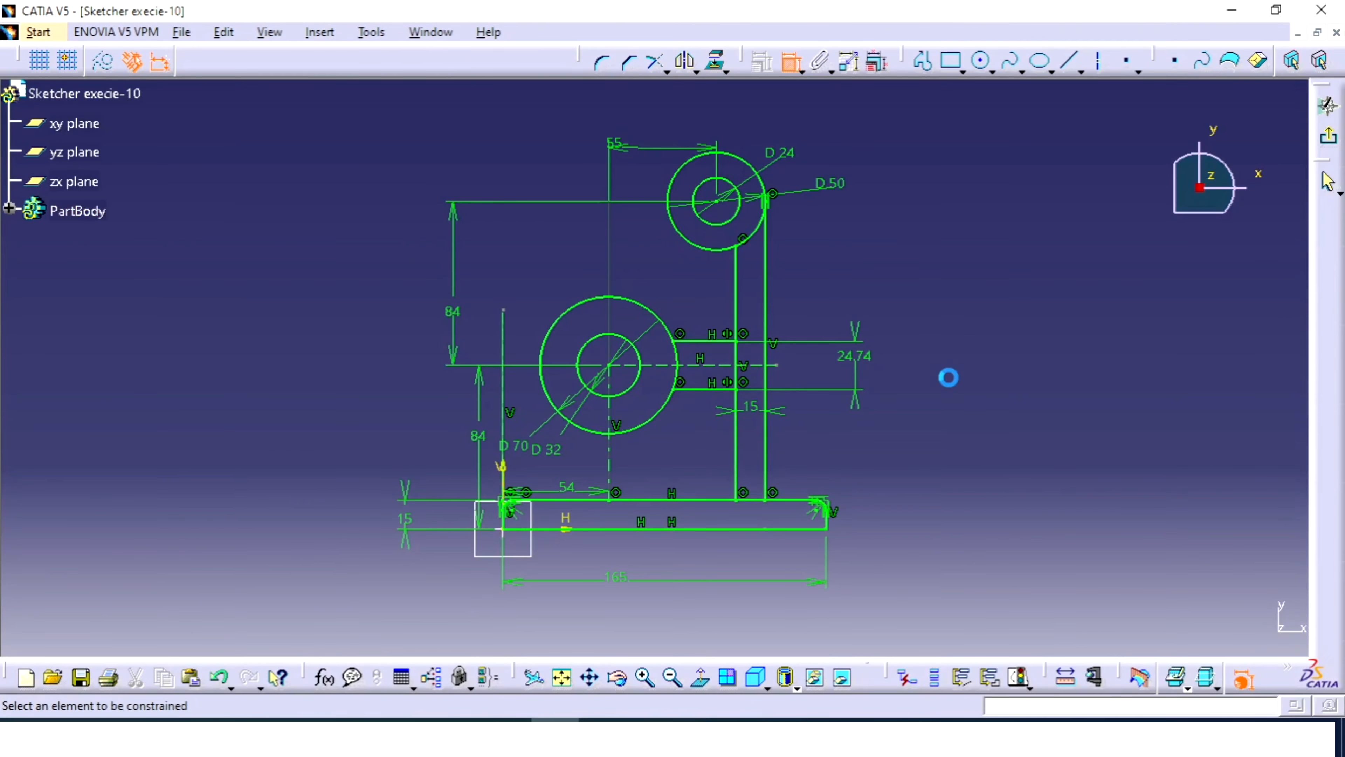
# Step: Set the distance between the two horizontal rib lines to 15 mm
pyautogui.doubleClick(850, 359)
pyautogui.write('15')
pyautogui.press('Return')
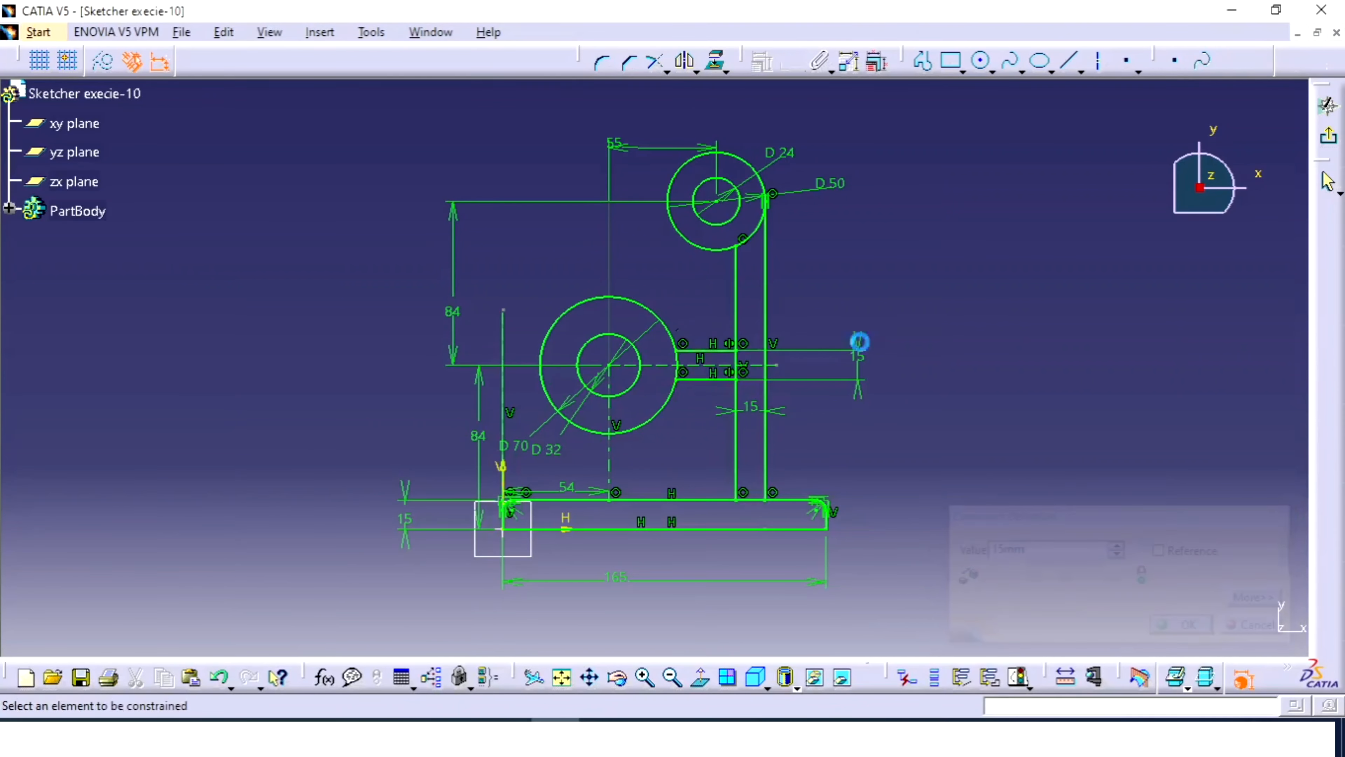
pyautogui.click(790, 62)
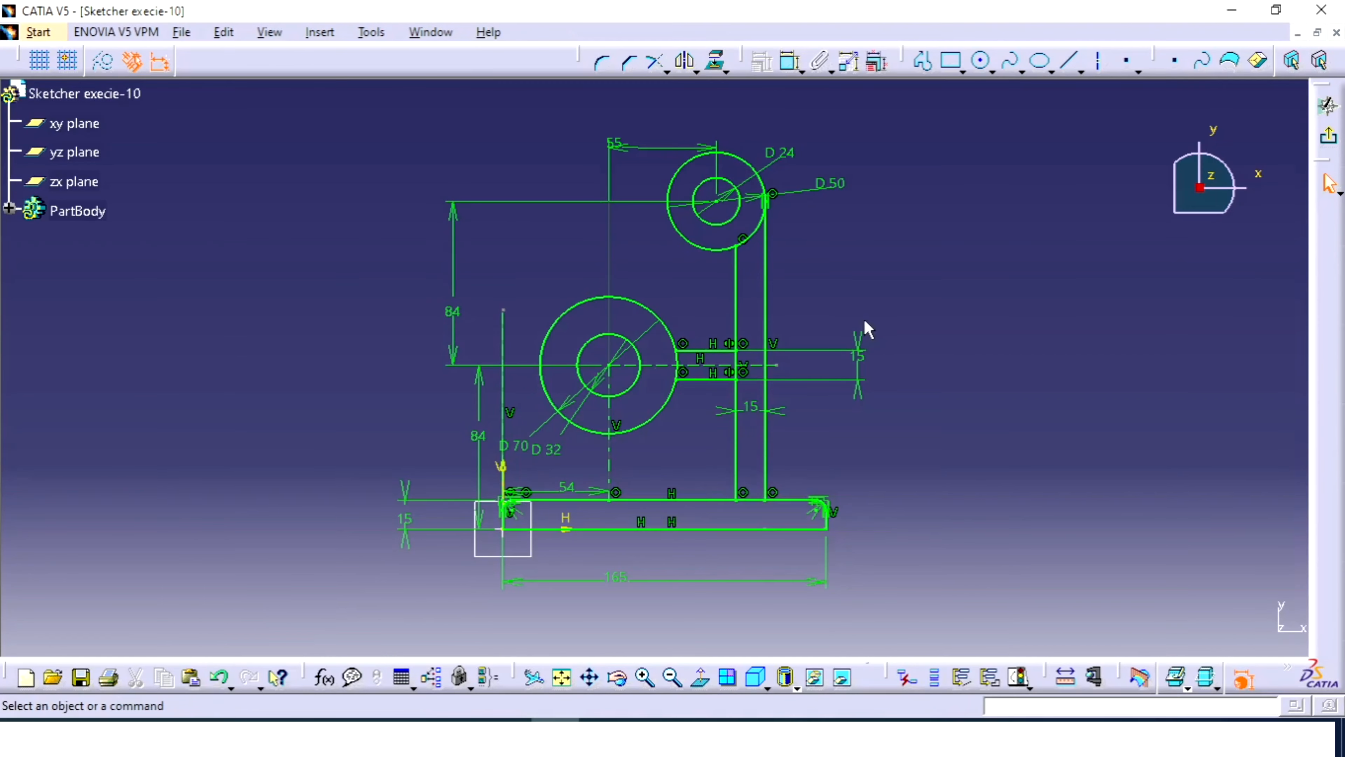
# Step: Consult the exercise-10 drawing and round the corner between the outer vertical line and the base's upper edge with a 20 mm radius, trimming both lines
pyautogui.moveTo(865, 330)
pyautogui.mouseDown(button='middle')
pyautogui.moveTo(943, 238)
pyautogui.moveTo(835, 358)
pyautogui.moveTo(824, 516)
pyautogui.moveTo(833, 476)
pyautogui.mouseUp(button='middle')
pyautogui.click(507, 734)
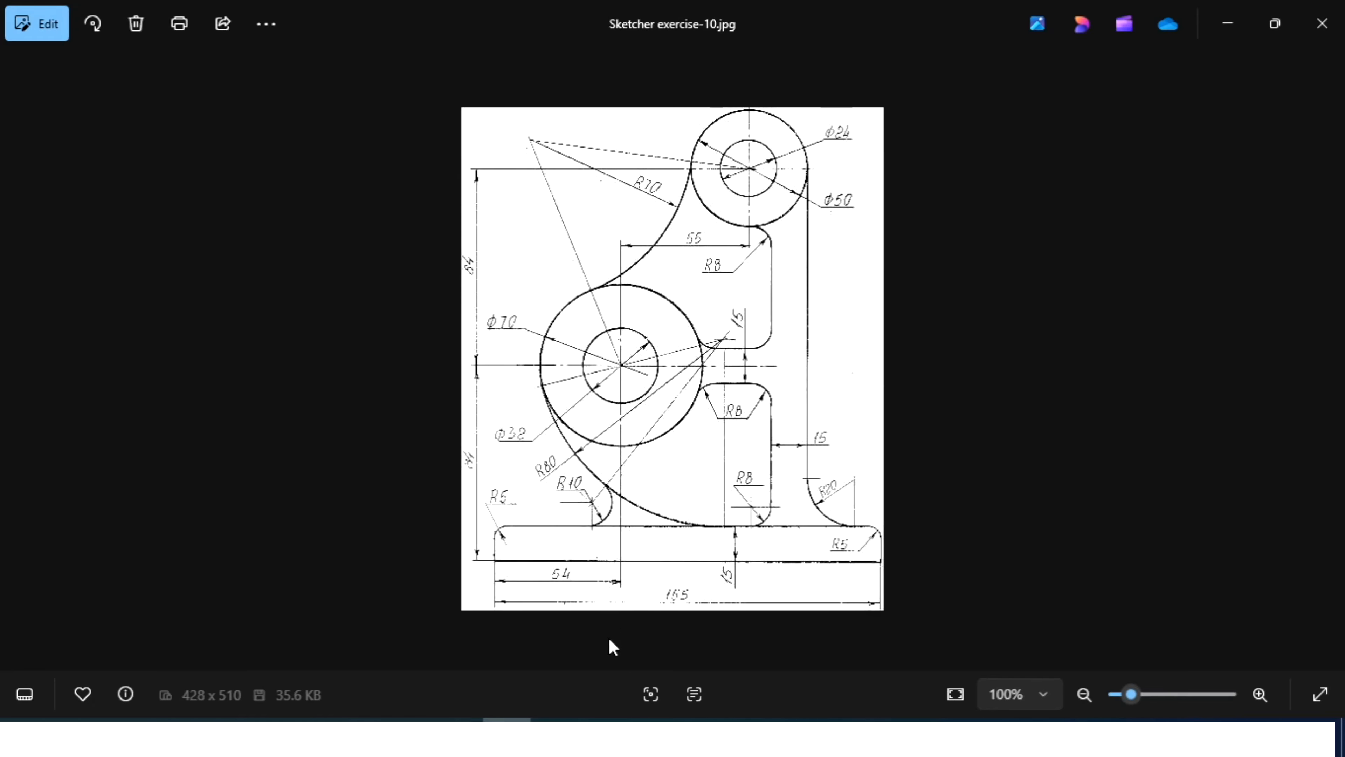
pyautogui.hotkey('alt', 'Tab')
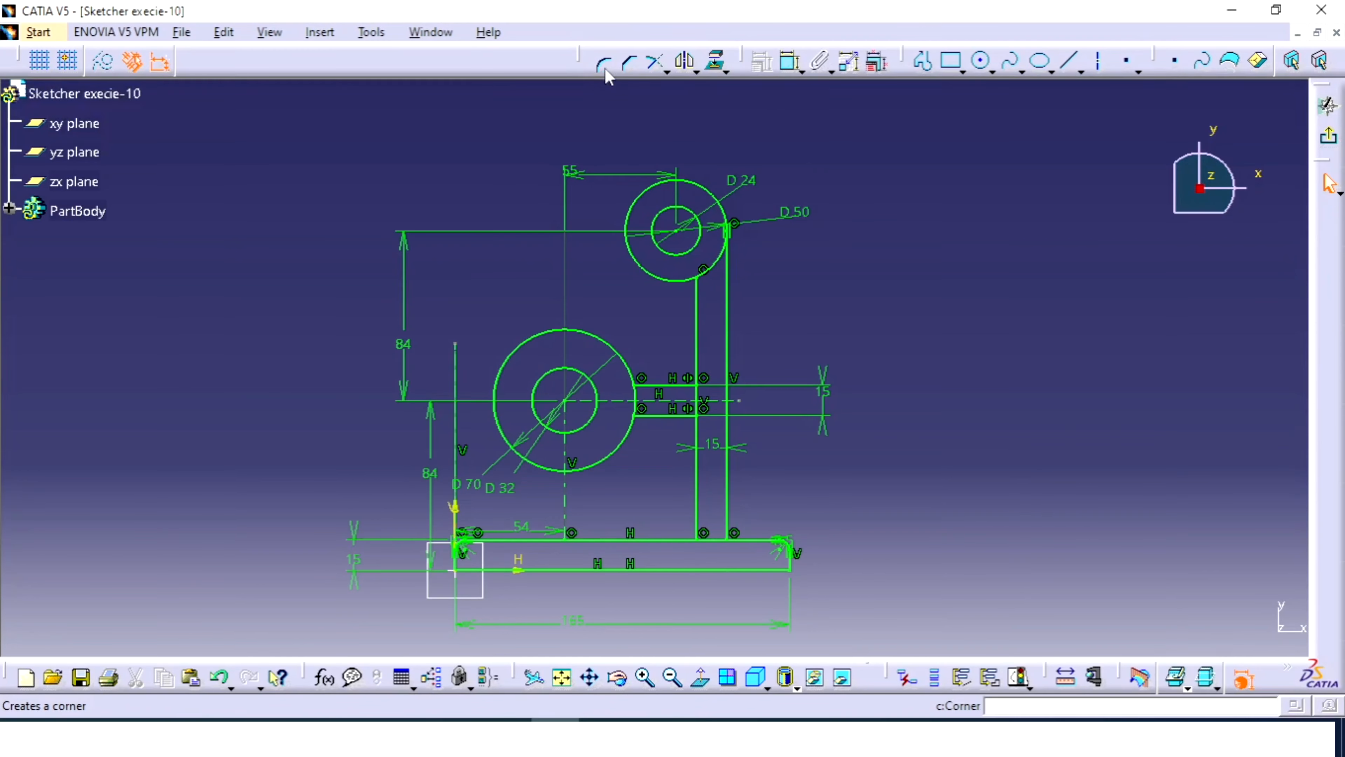
pyautogui.click(727, 517)
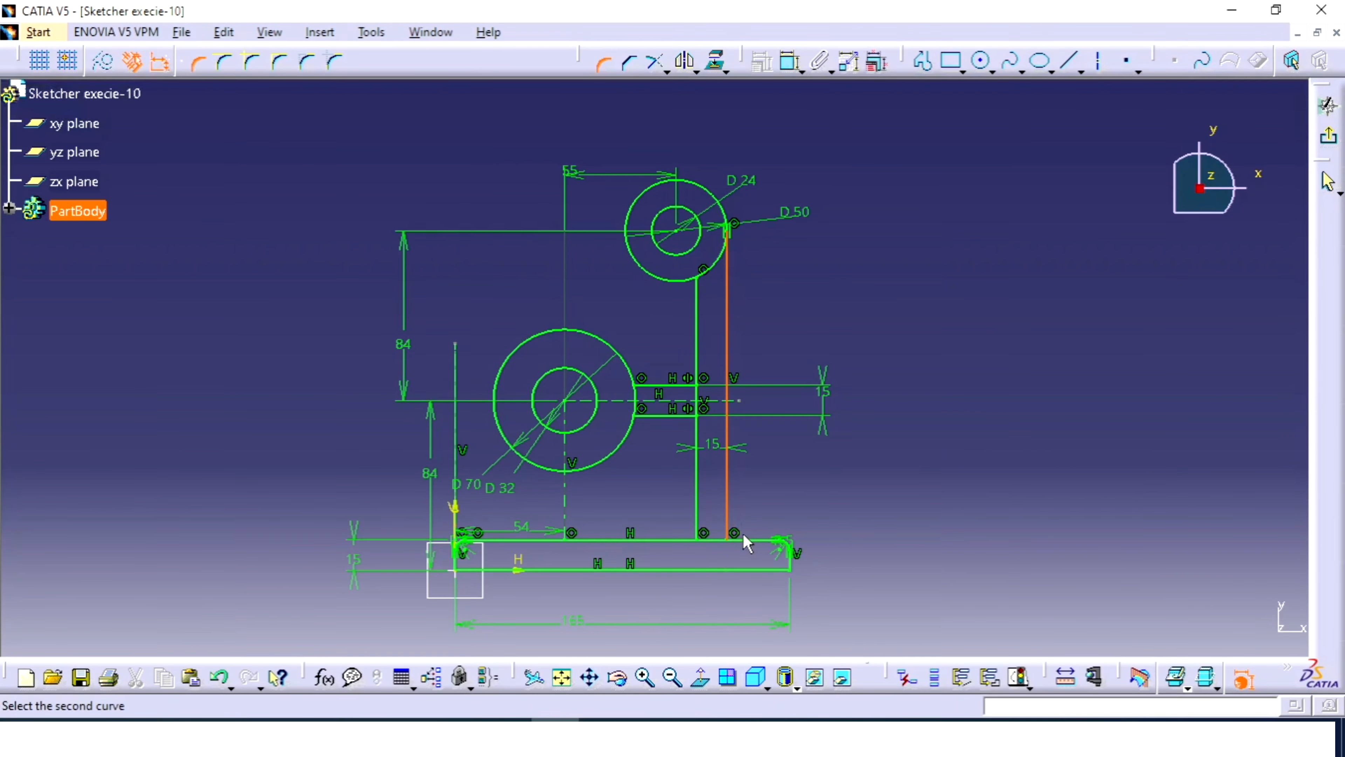
pyautogui.click(748, 540)
pyautogui.click(758, 517)
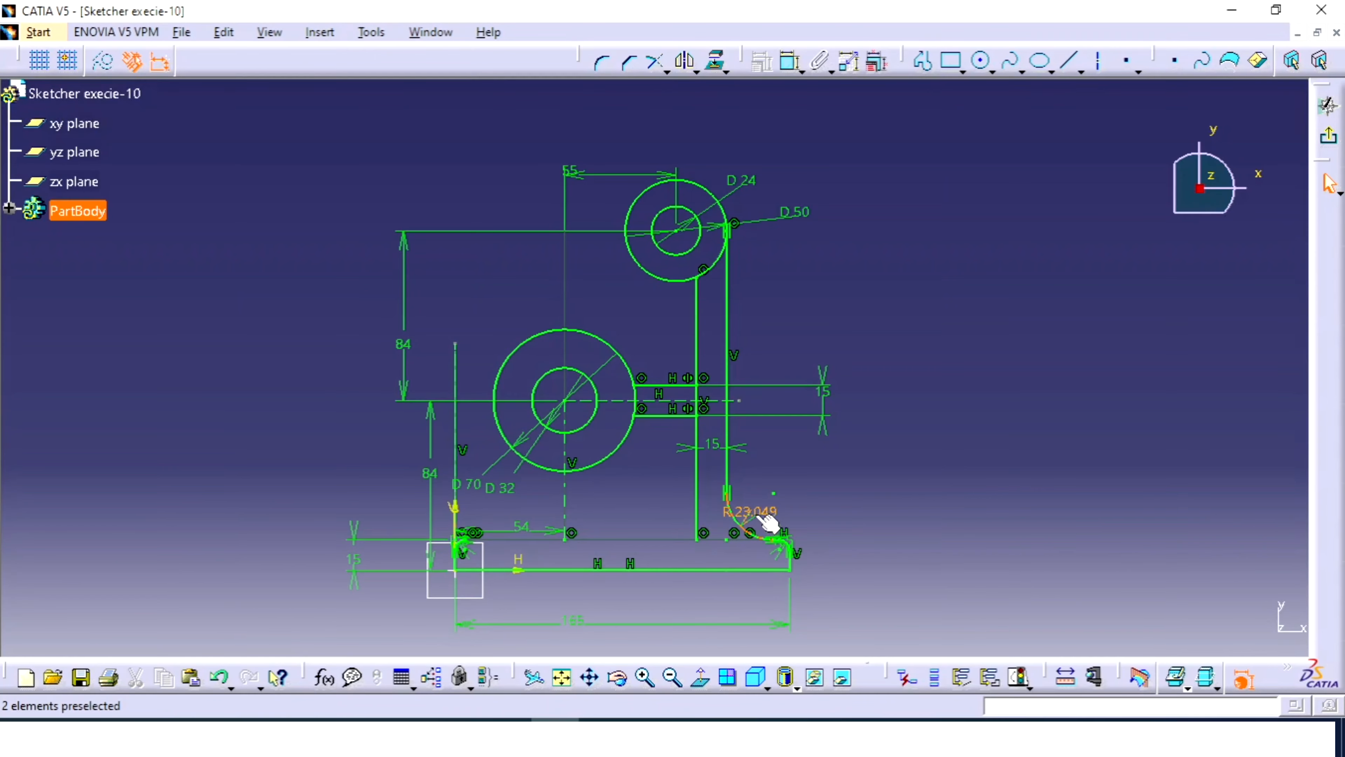
pyautogui.doubleClick(756, 511)
pyautogui.write('20')
pyautogui.press('Return')
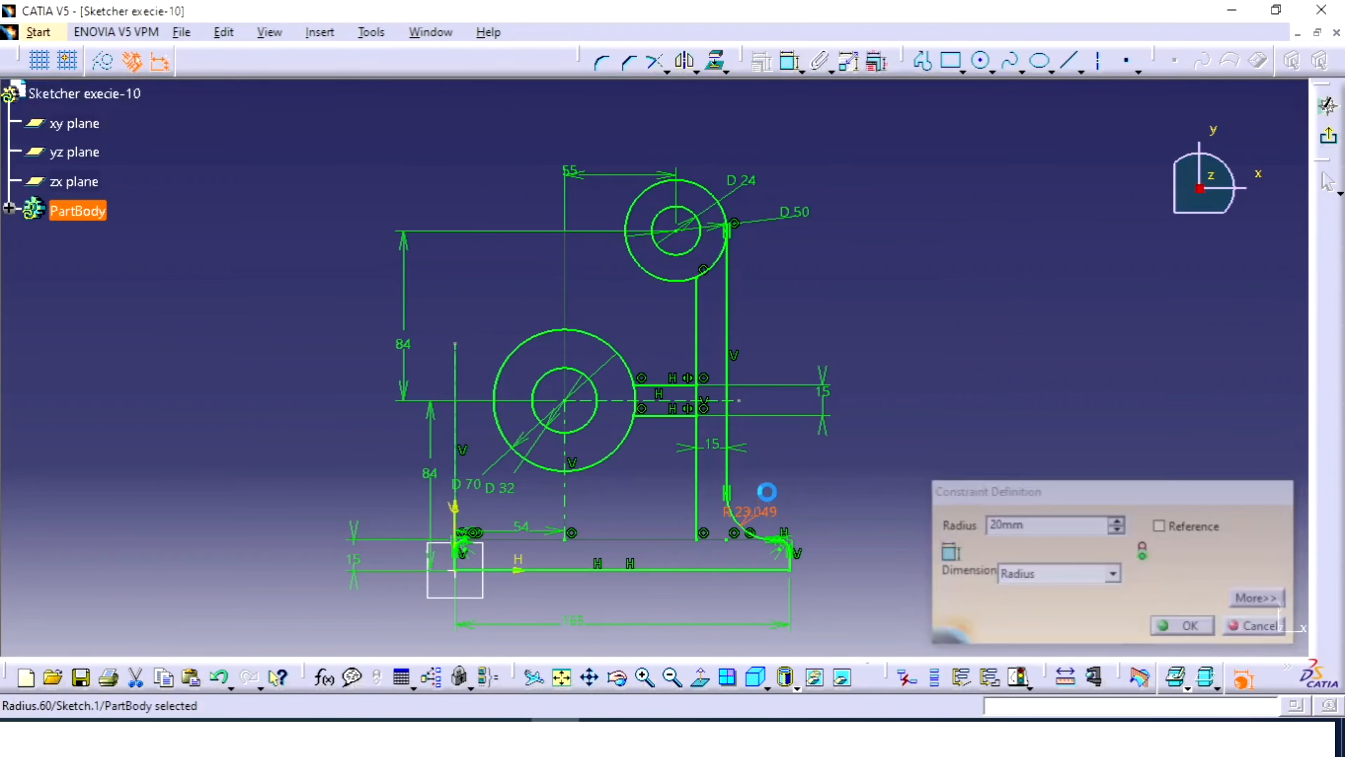
pyautogui.moveTo(1033, 368)
pyautogui.mouseDown(button='middle')
pyautogui.moveTo(997, 367)
pyautogui.moveTo(1018, 213)
pyautogui.mouseUp(button='middle')
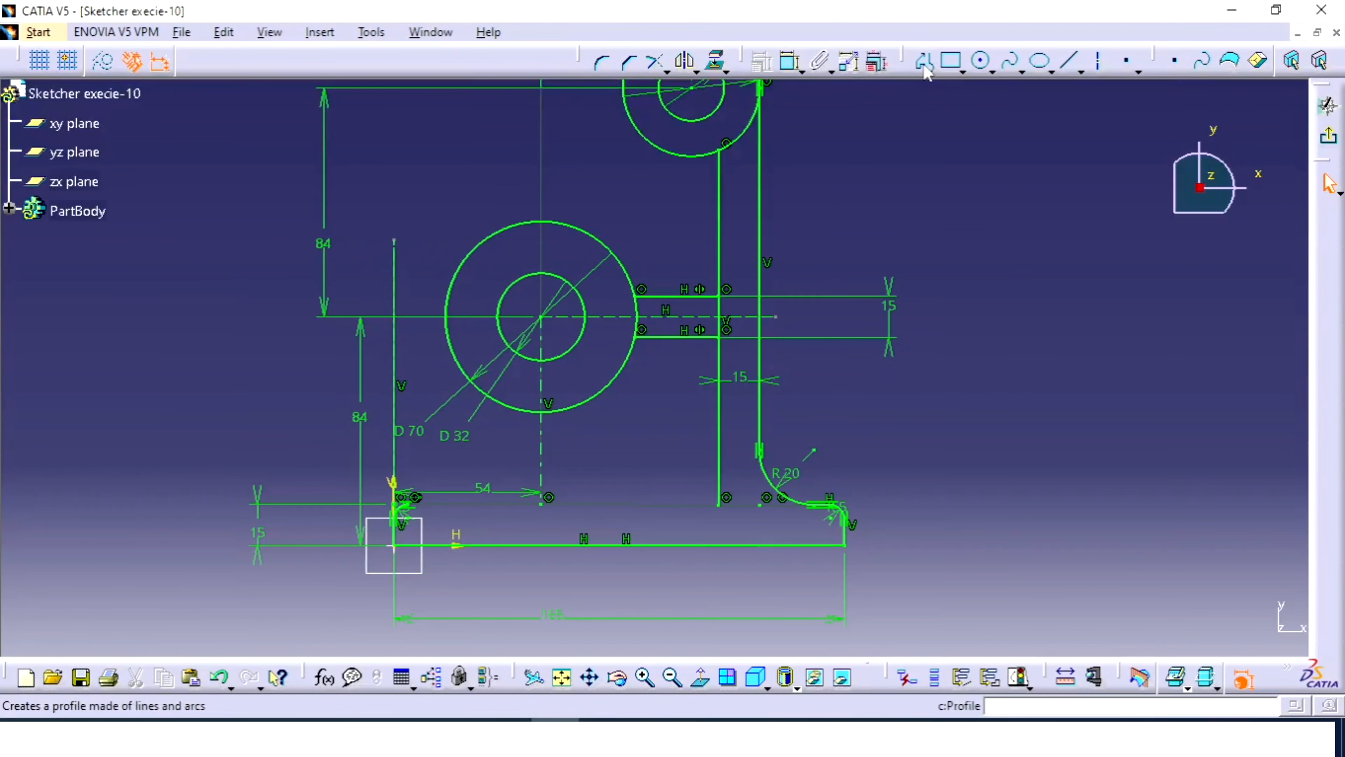
pyautogui.click(951, 60)
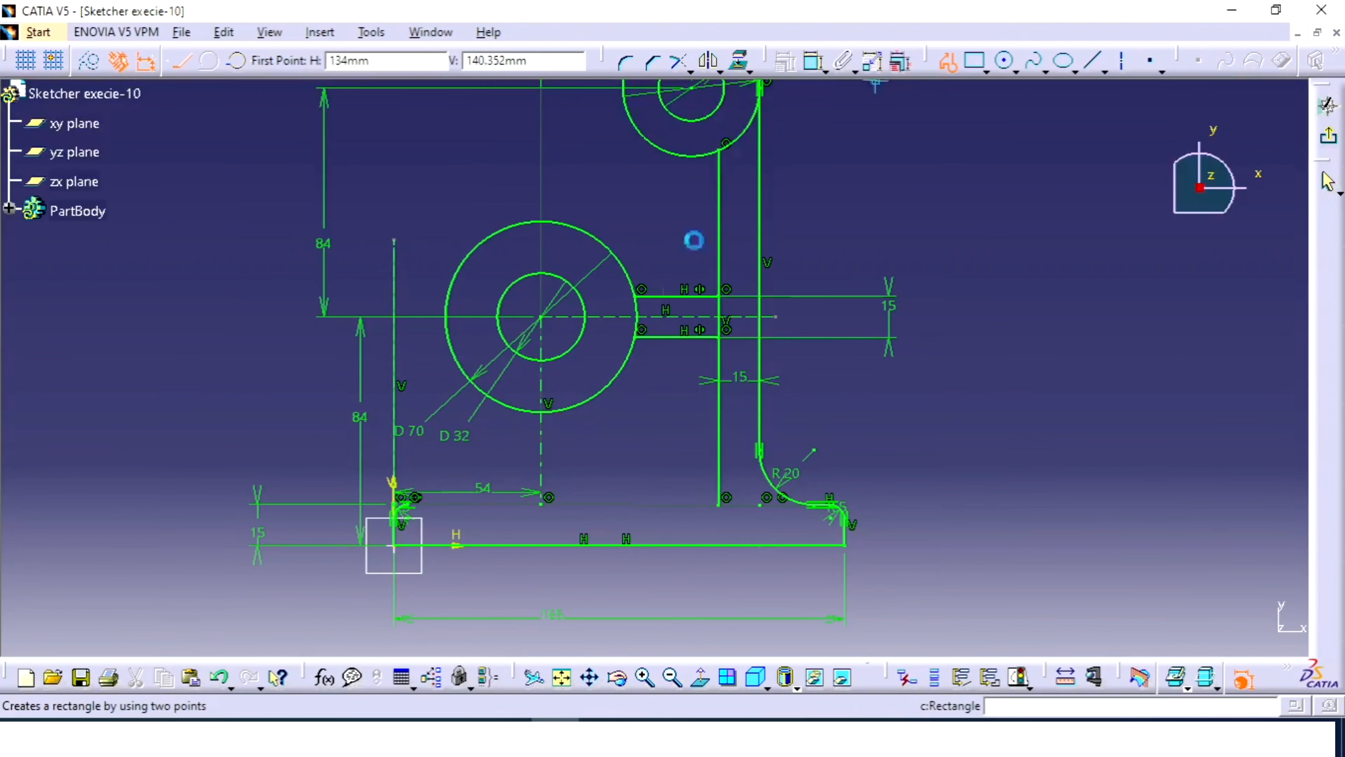
pyautogui.click(720, 504)
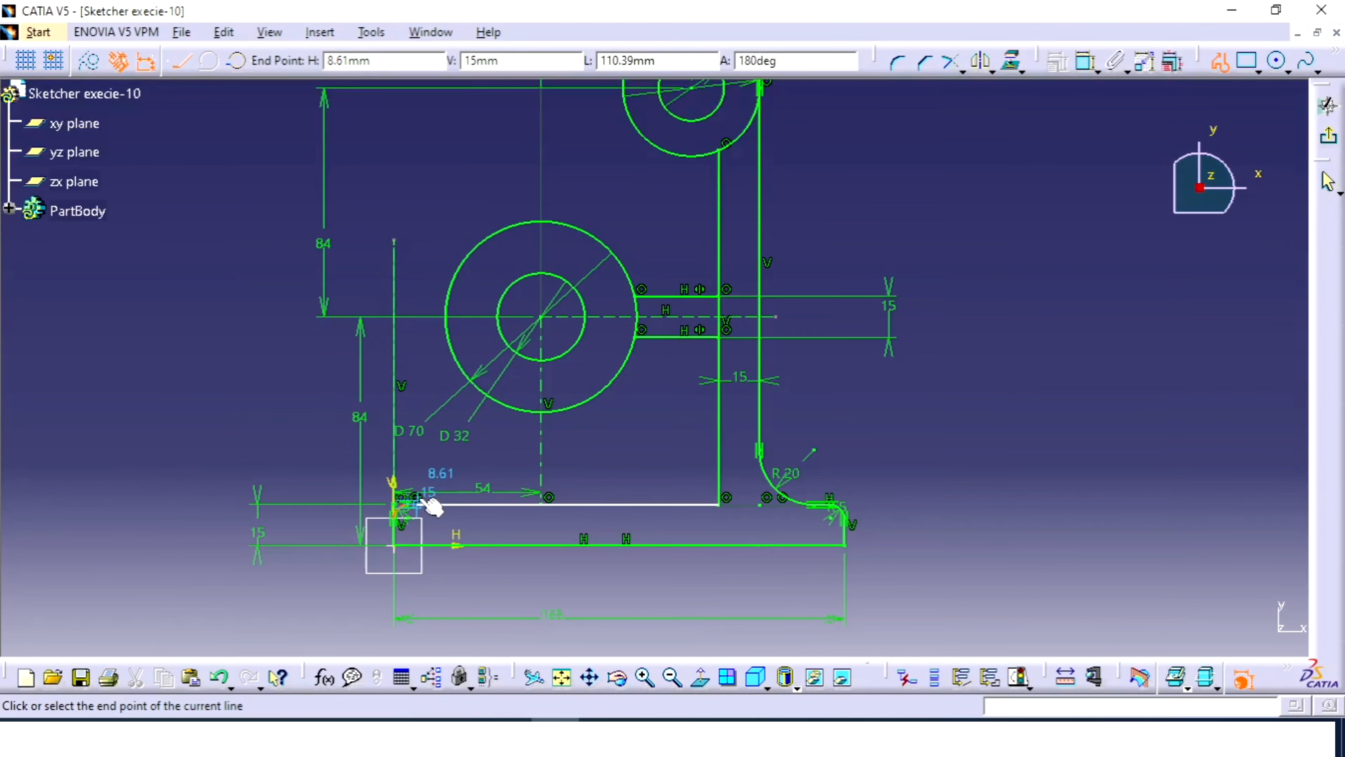
pyautogui.press('Escape')
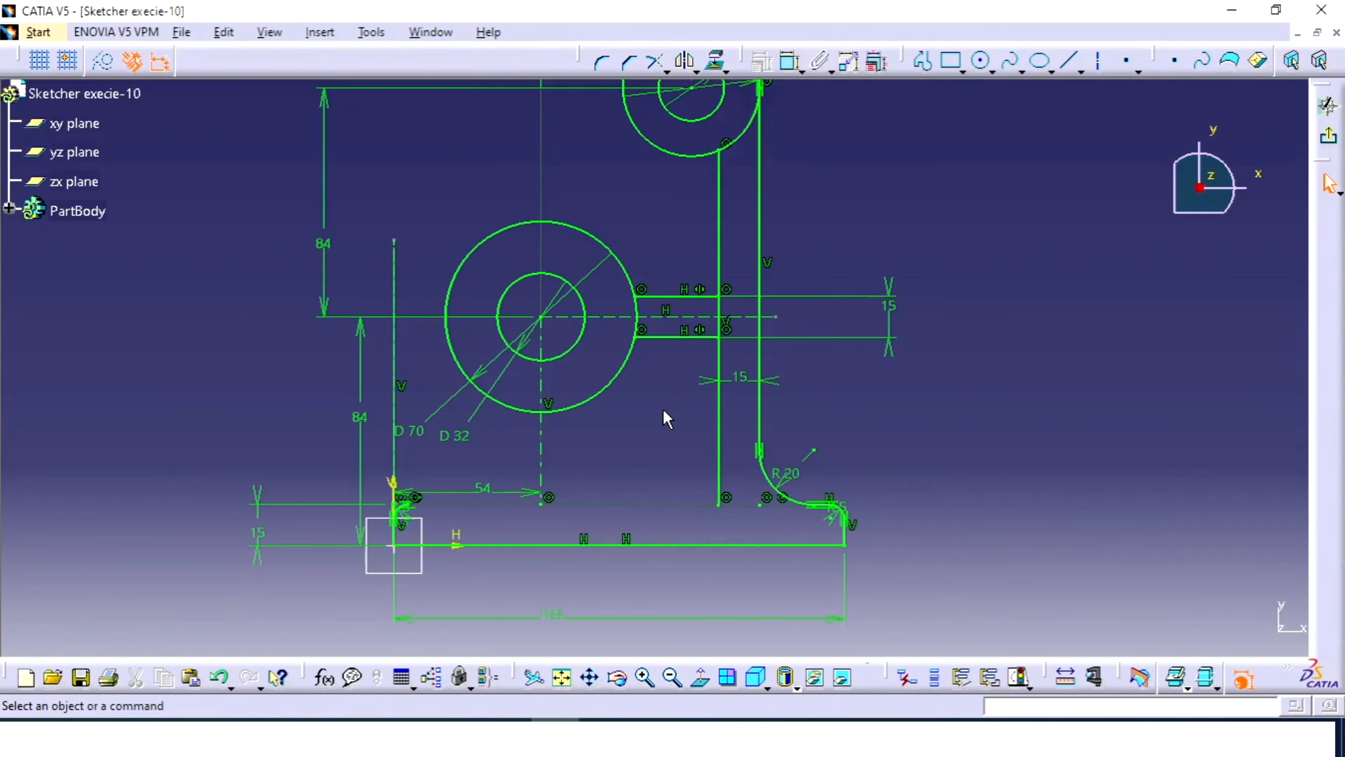
# Step: Undo the 20 mm corner between the outer vertical line and the base's upper edge
pyautogui.hotkey('ctrl', 'z')
pyautogui.hotkey('ctrl', 'z')
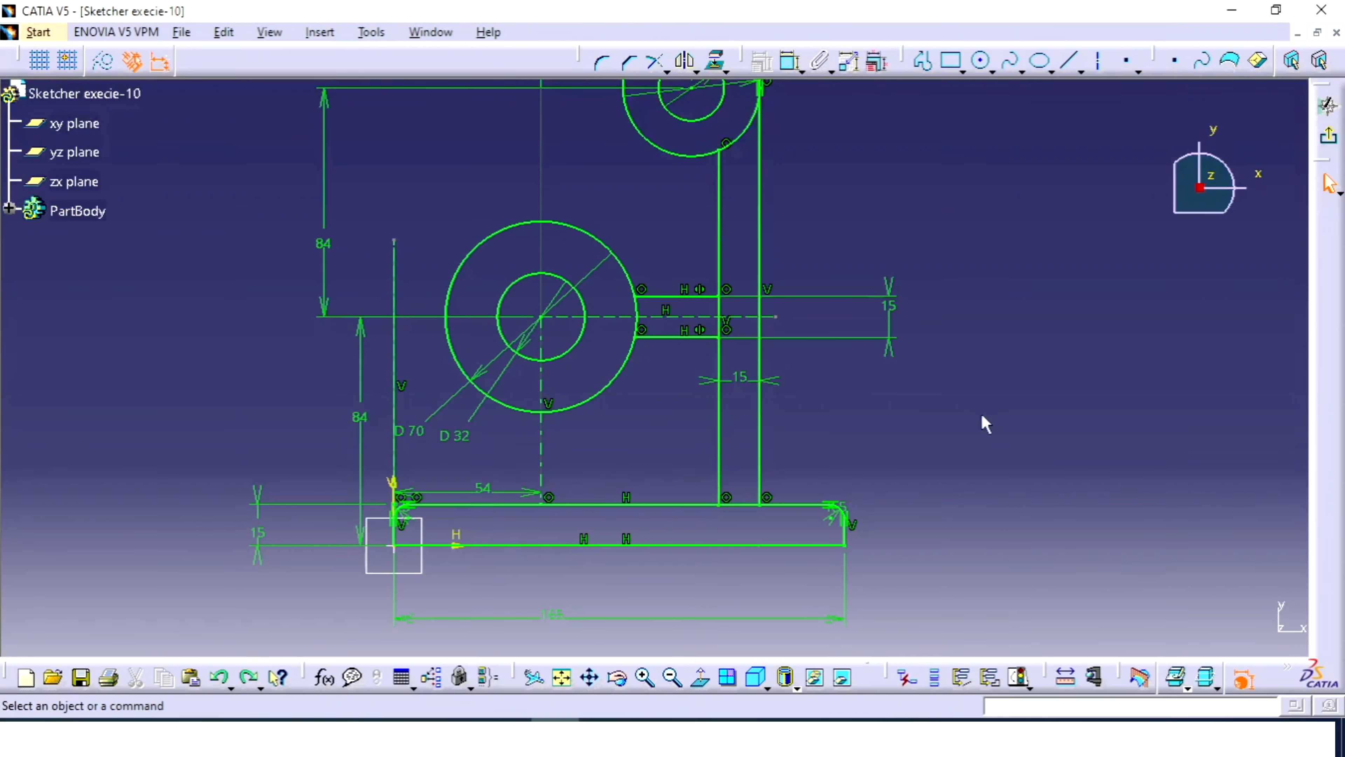
# Step: Add a 20 mm corner between the outer vertical line and the base's upper edge, trimming only the vertical line
pyautogui.click(598, 64)
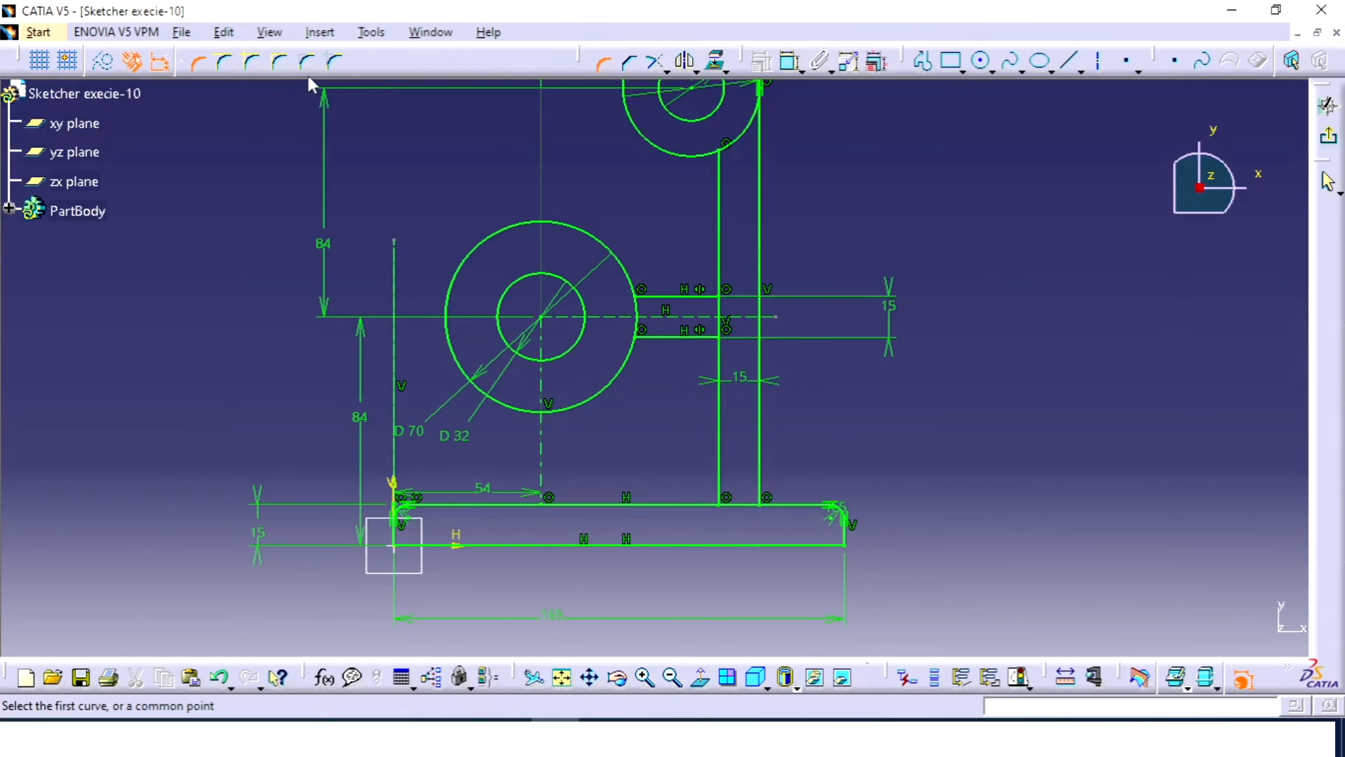
pyautogui.click(226, 68)
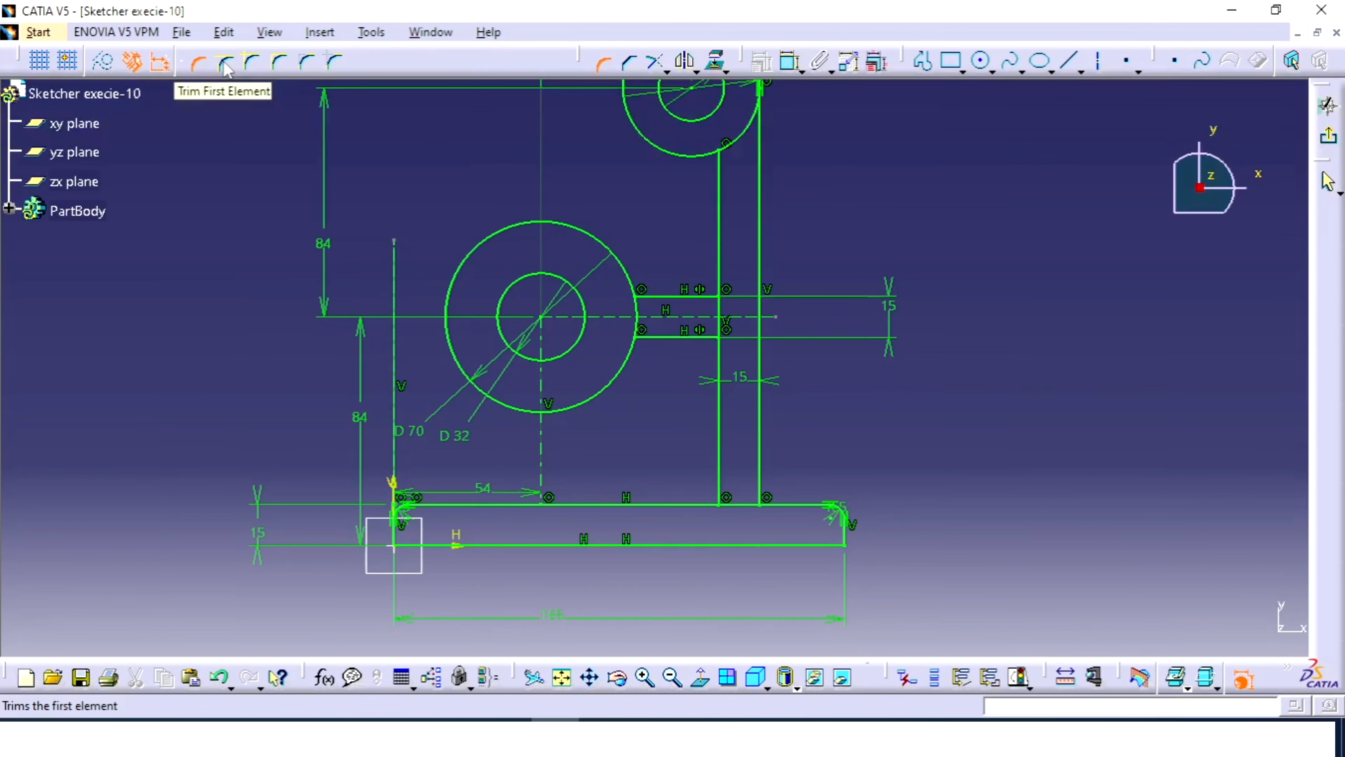
pyautogui.click(226, 66)
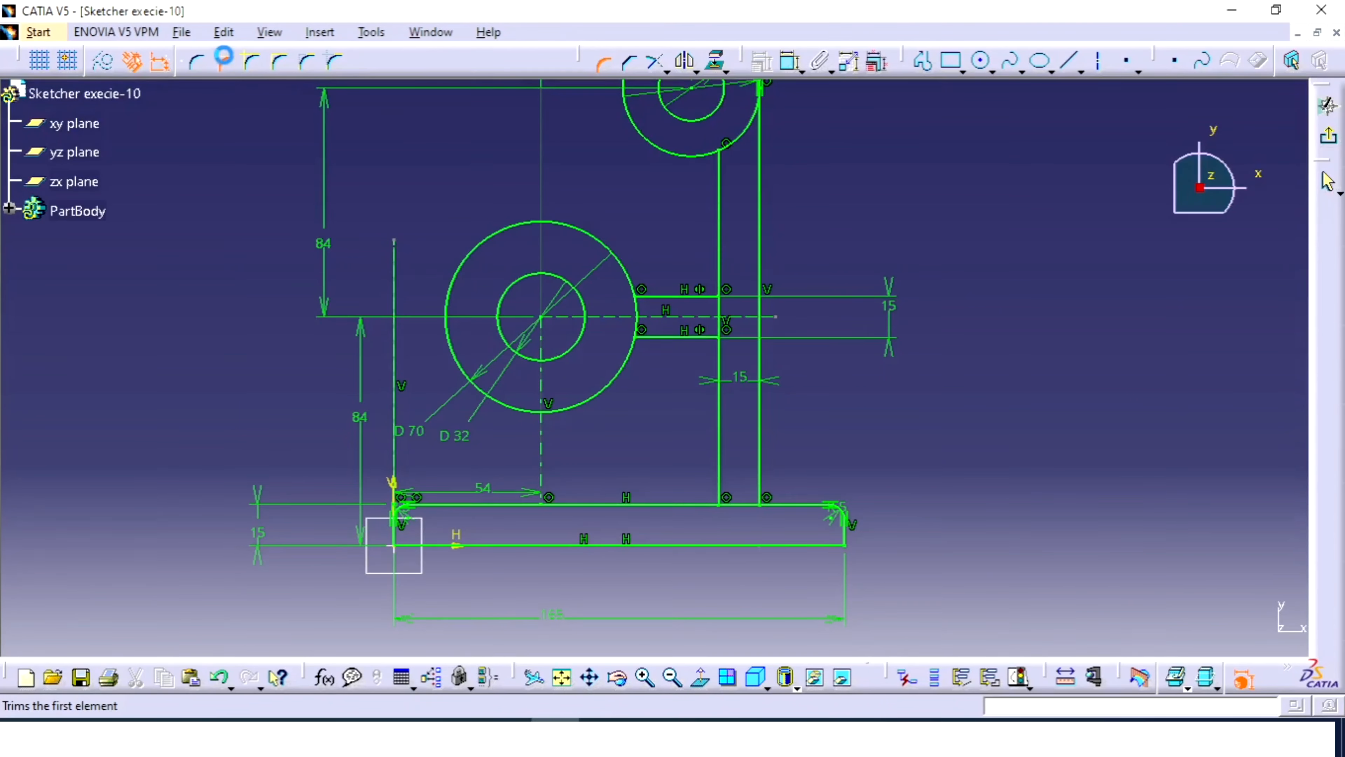
pyautogui.click(761, 477)
pyautogui.click(788, 506)
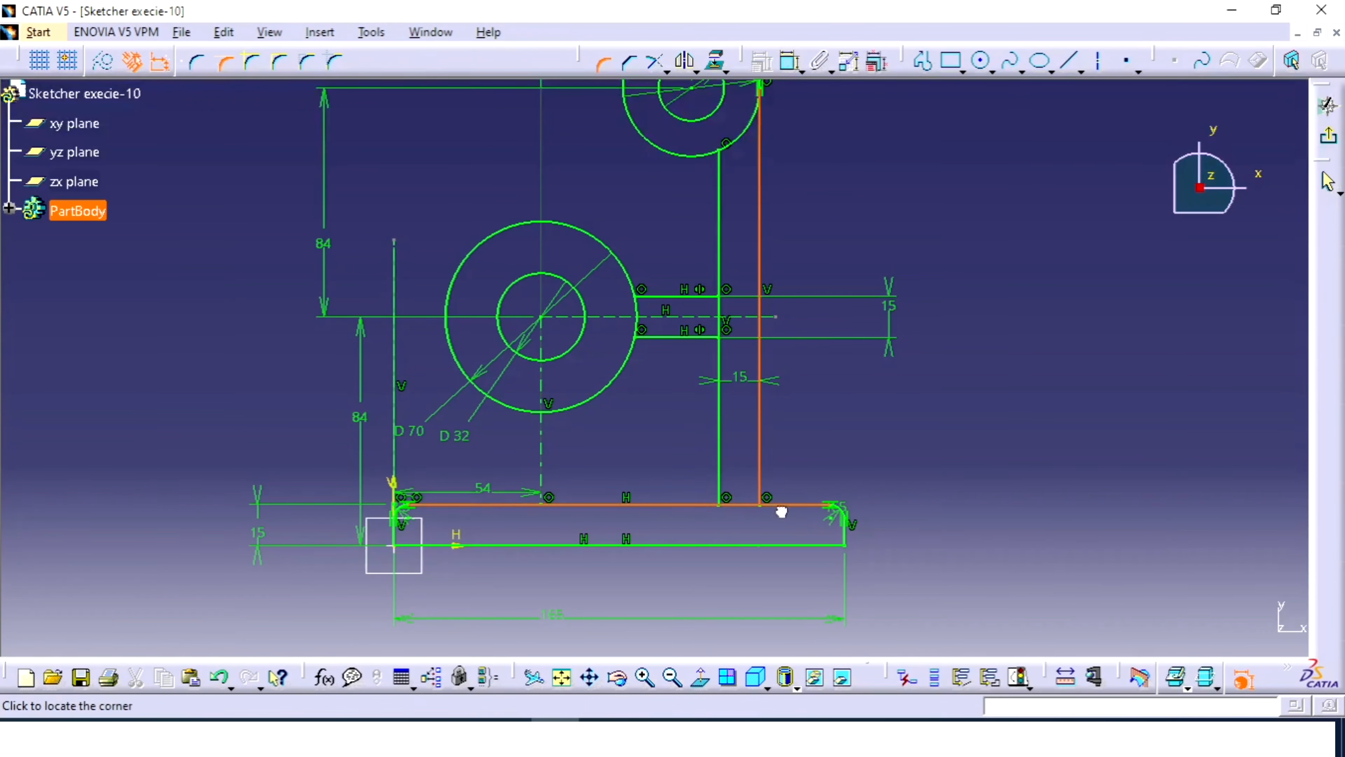
pyautogui.click(799, 495)
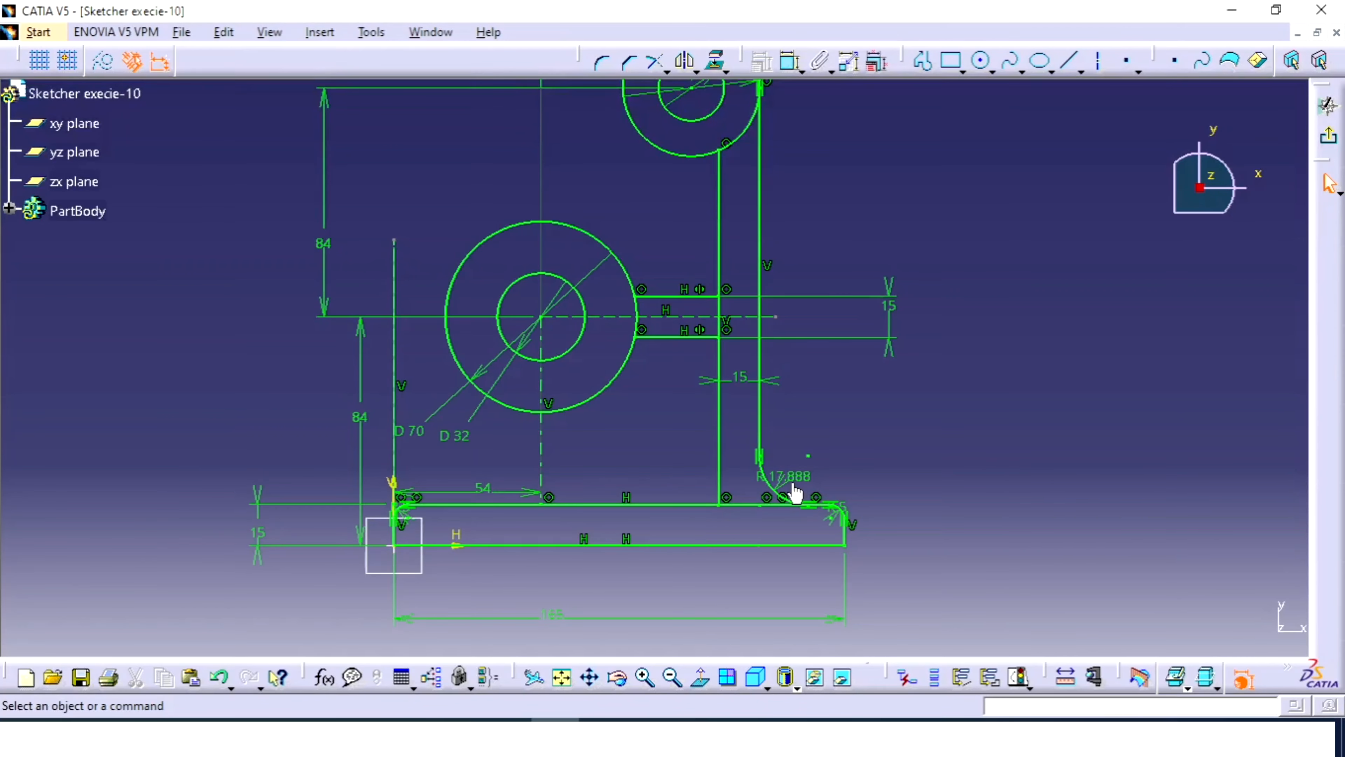
pyautogui.doubleClick(789, 488)
pyautogui.write('20')
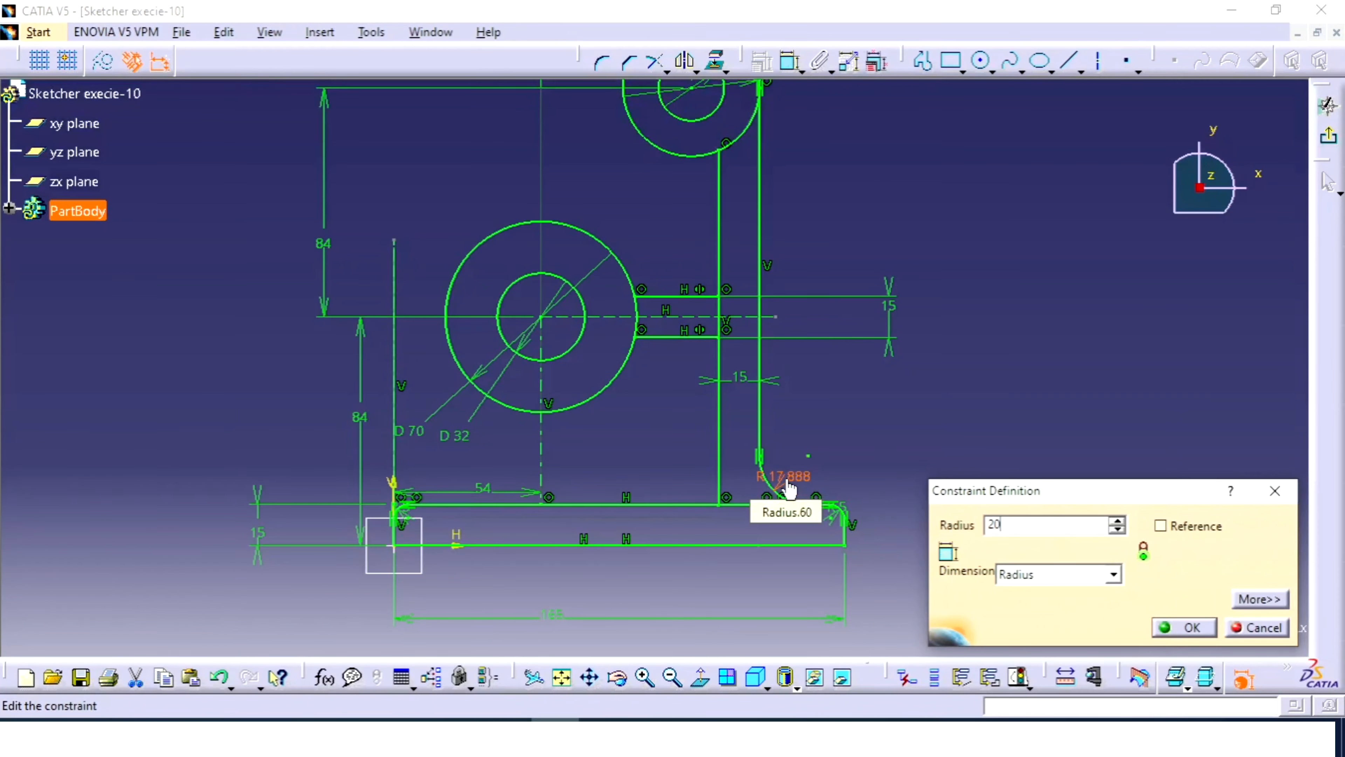
pyautogui.press('Return')
# Step: Consult the exercise-10 drawing and round the corner between the inner vertical line and the 50 mm circle with about an 8.6 mm radius
pyautogui.click(507, 736)
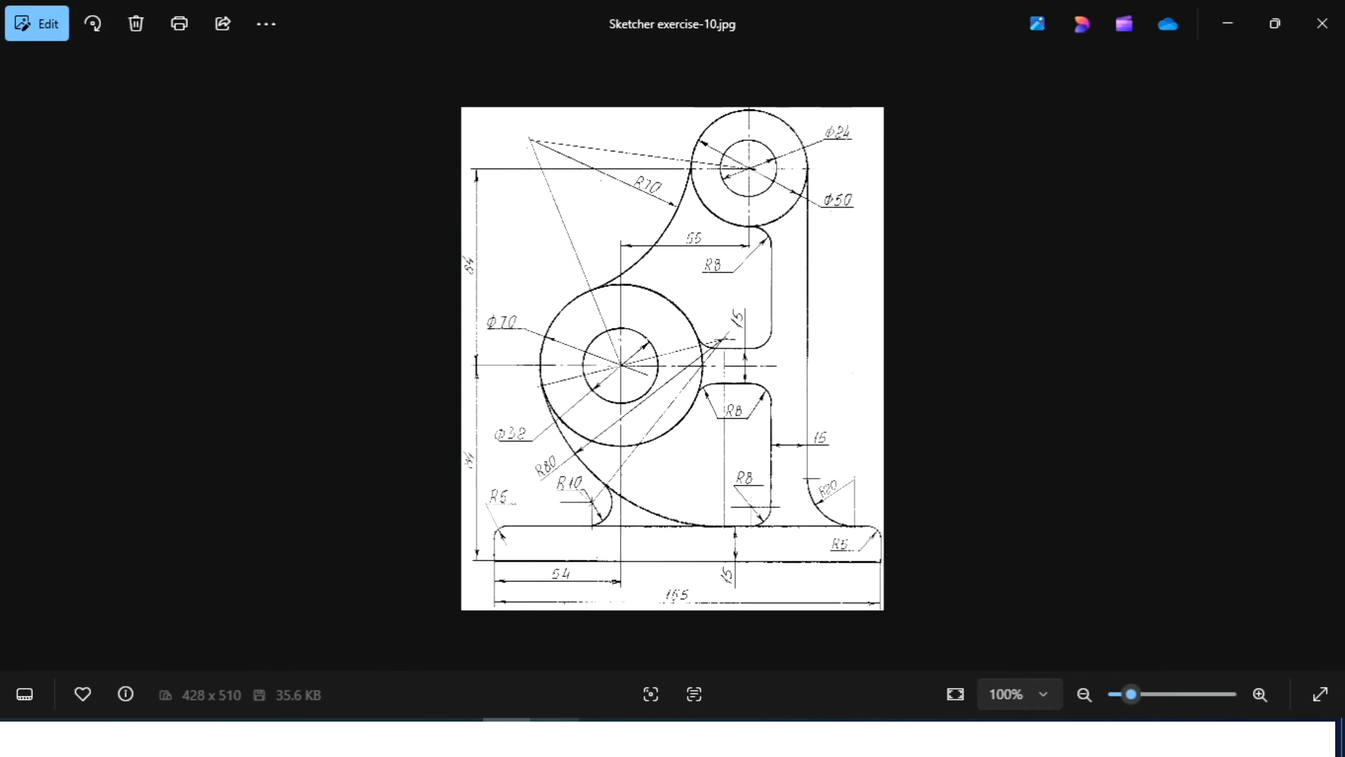
pyautogui.hotkey('alt', 'Tab')
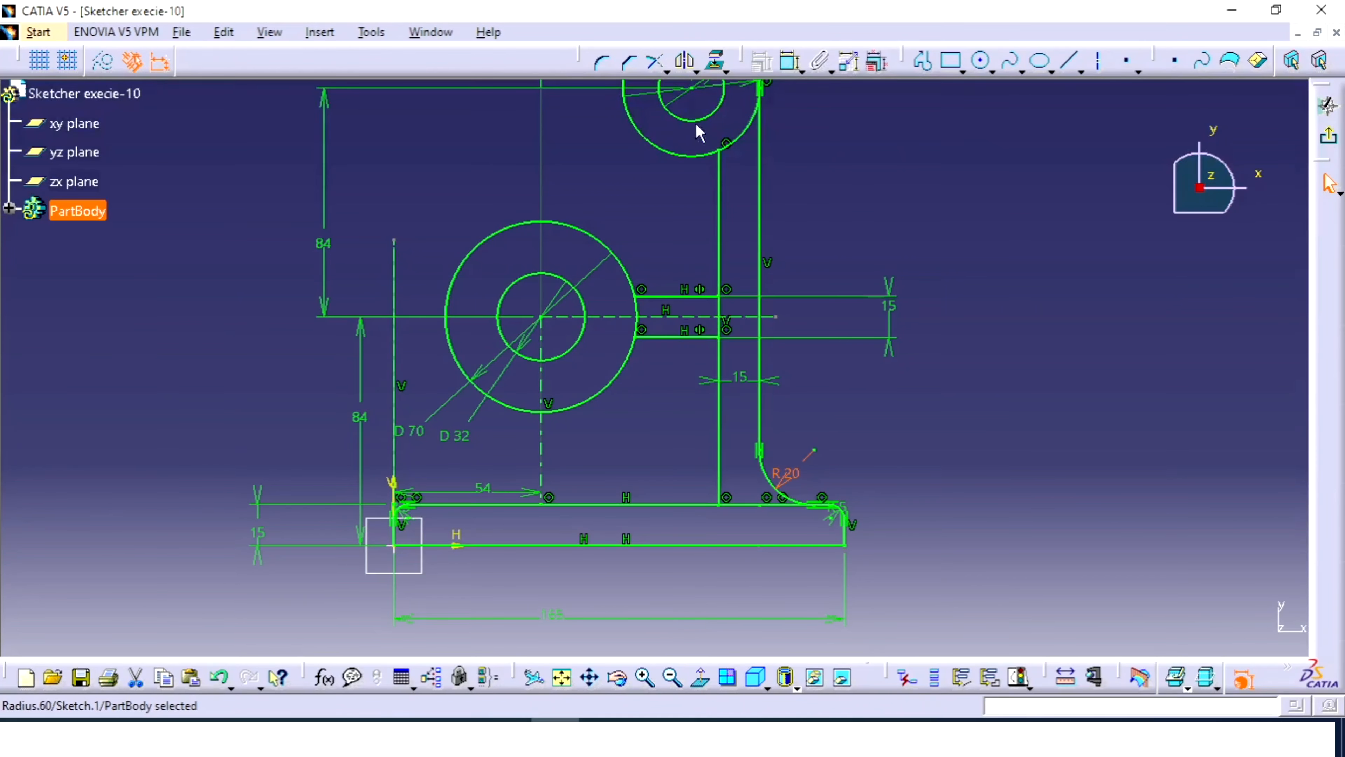
pyautogui.moveTo(625, 82); pyautogui.dragTo(622, 276, button='middle')
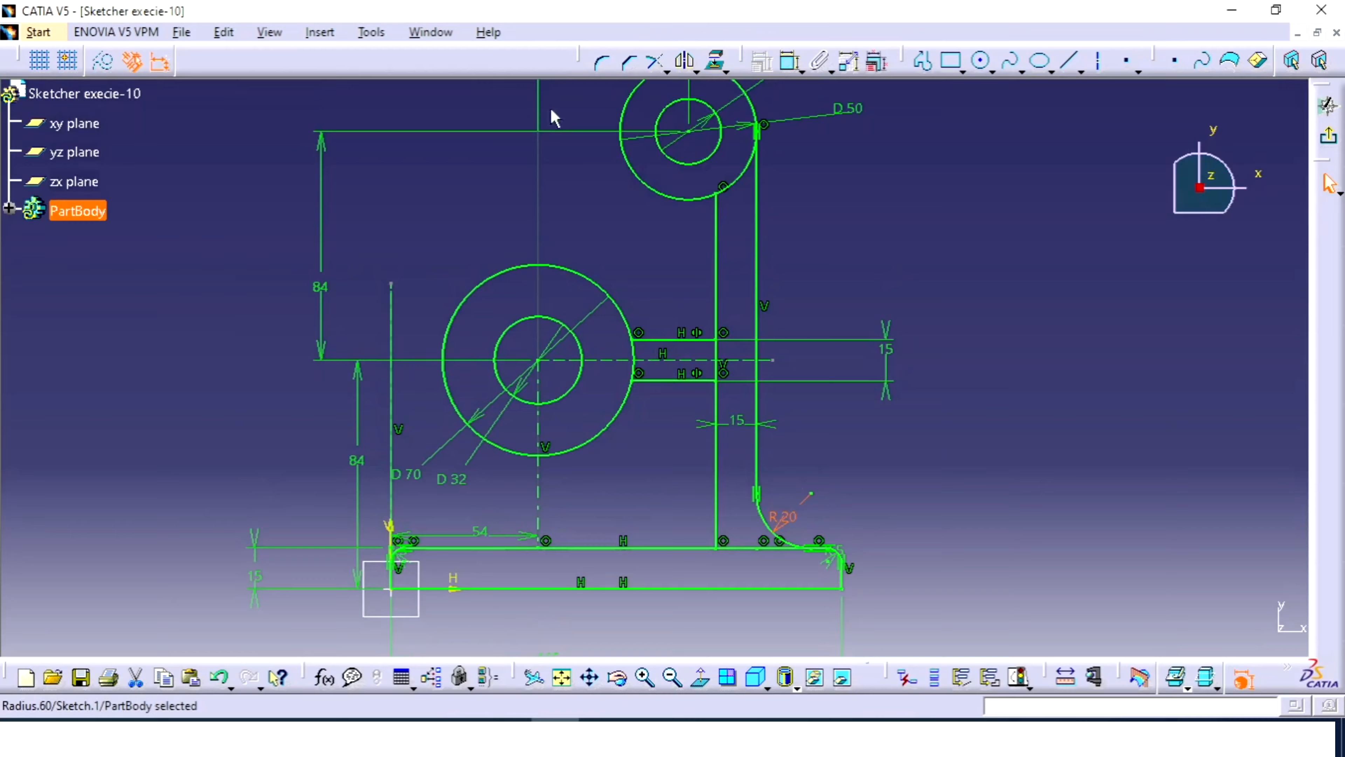
pyautogui.click(602, 65)
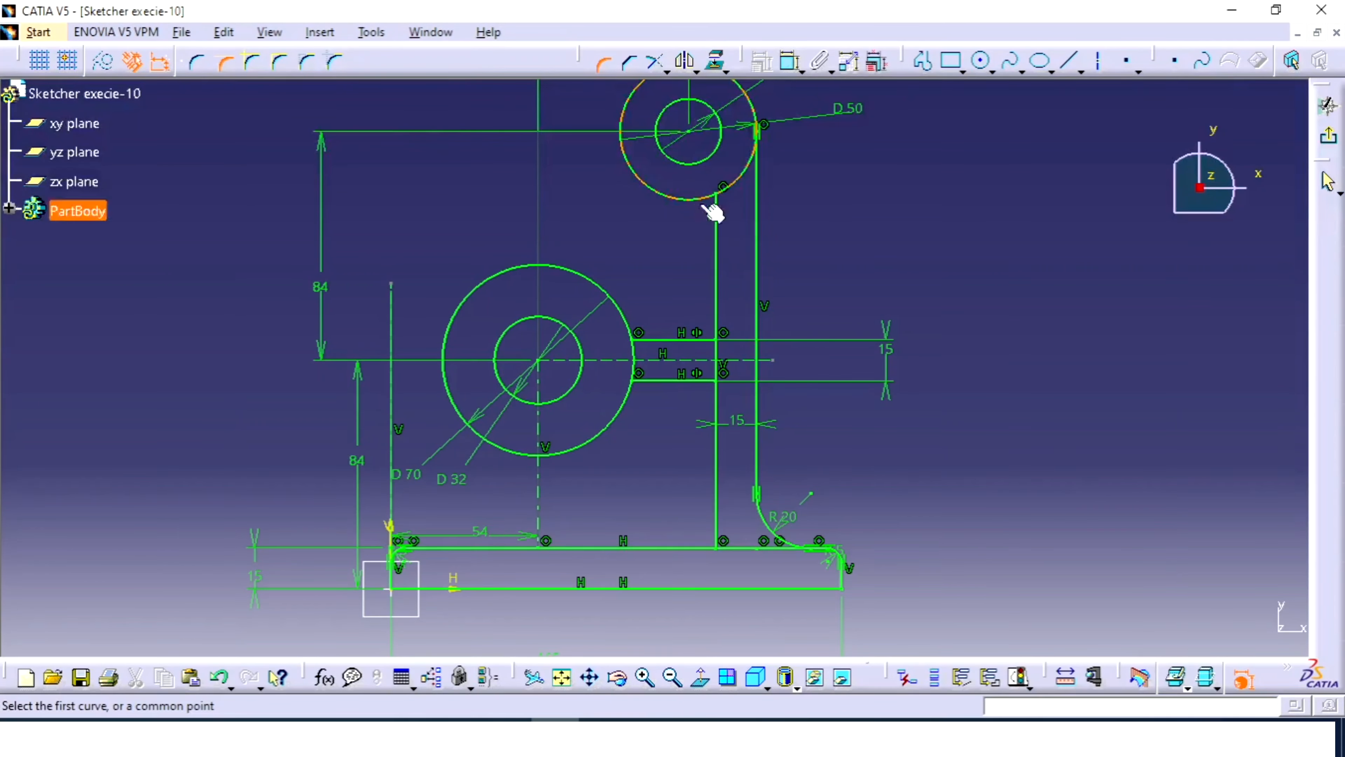
pyautogui.click(716, 220)
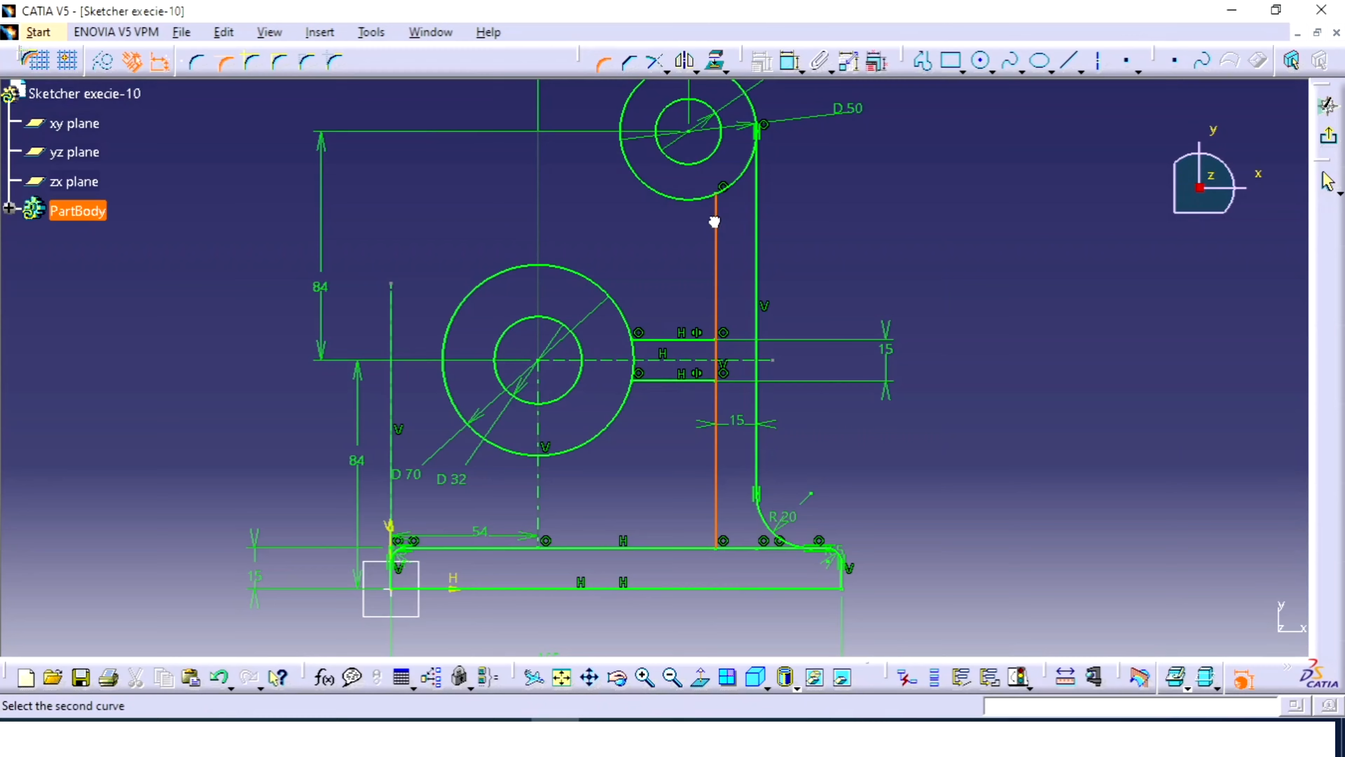
pyautogui.click(696, 201)
pyautogui.click(703, 205)
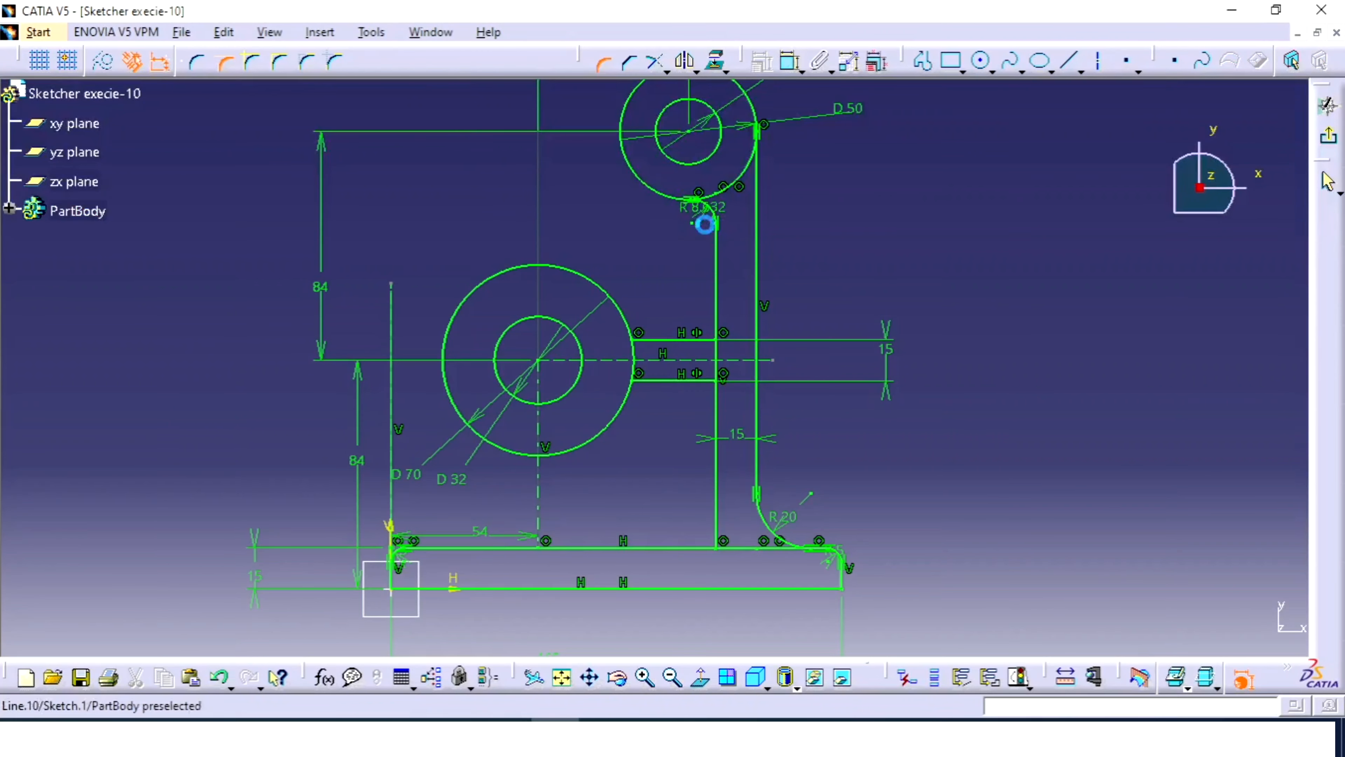
# Step: Round the upper rib line's junctions with the inner vertical line, radius about 11.3 mm, and with the 70 mm circle, radius about 17 mm
pyautogui.click(716, 324)
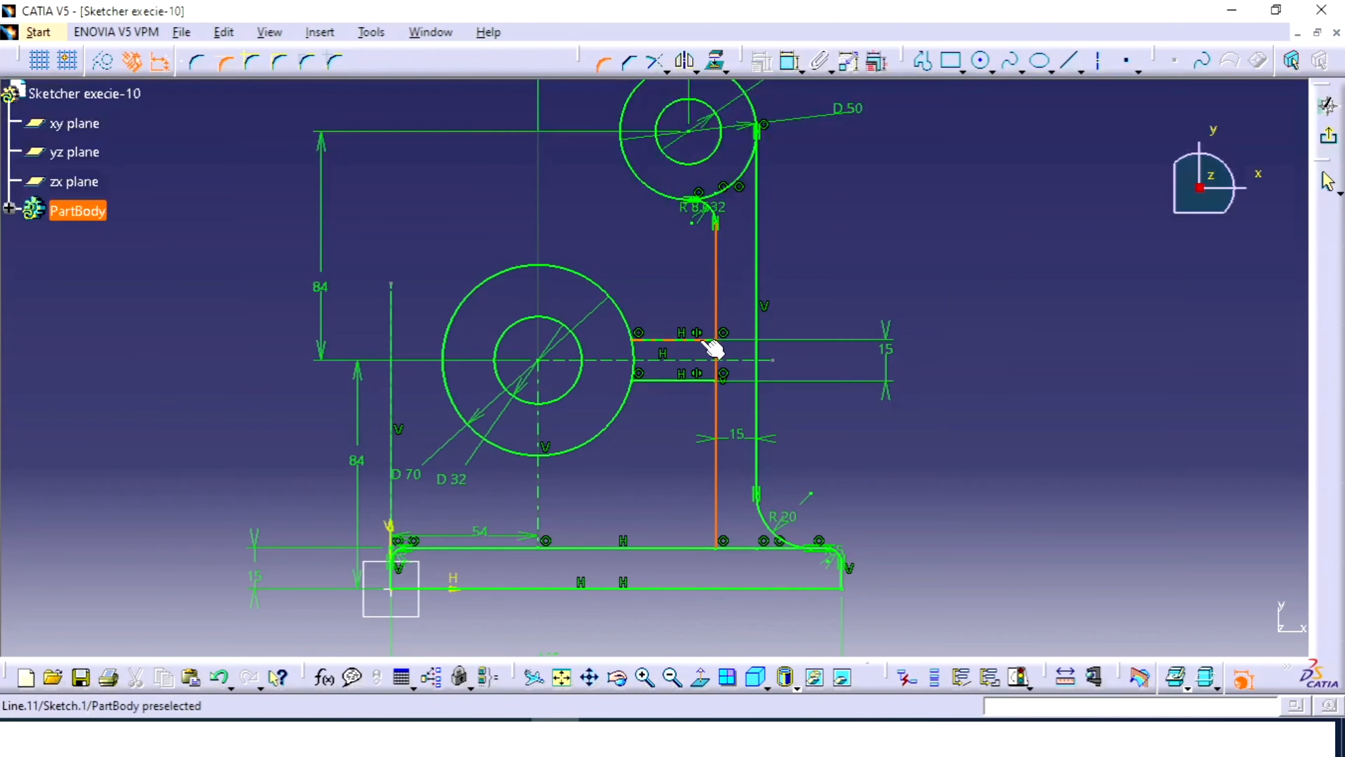
pyautogui.click(709, 339)
pyautogui.click(709, 336)
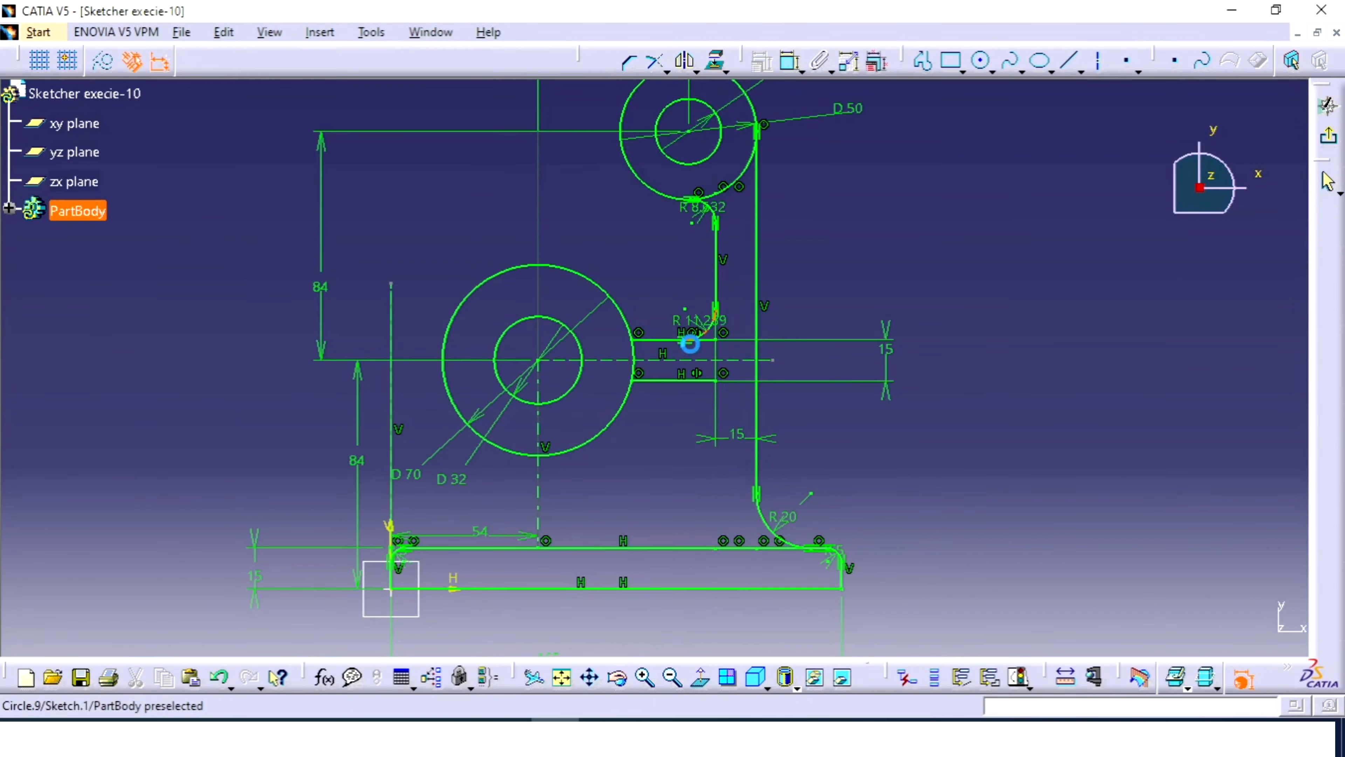
pyautogui.click(641, 339)
pyautogui.click(637, 336)
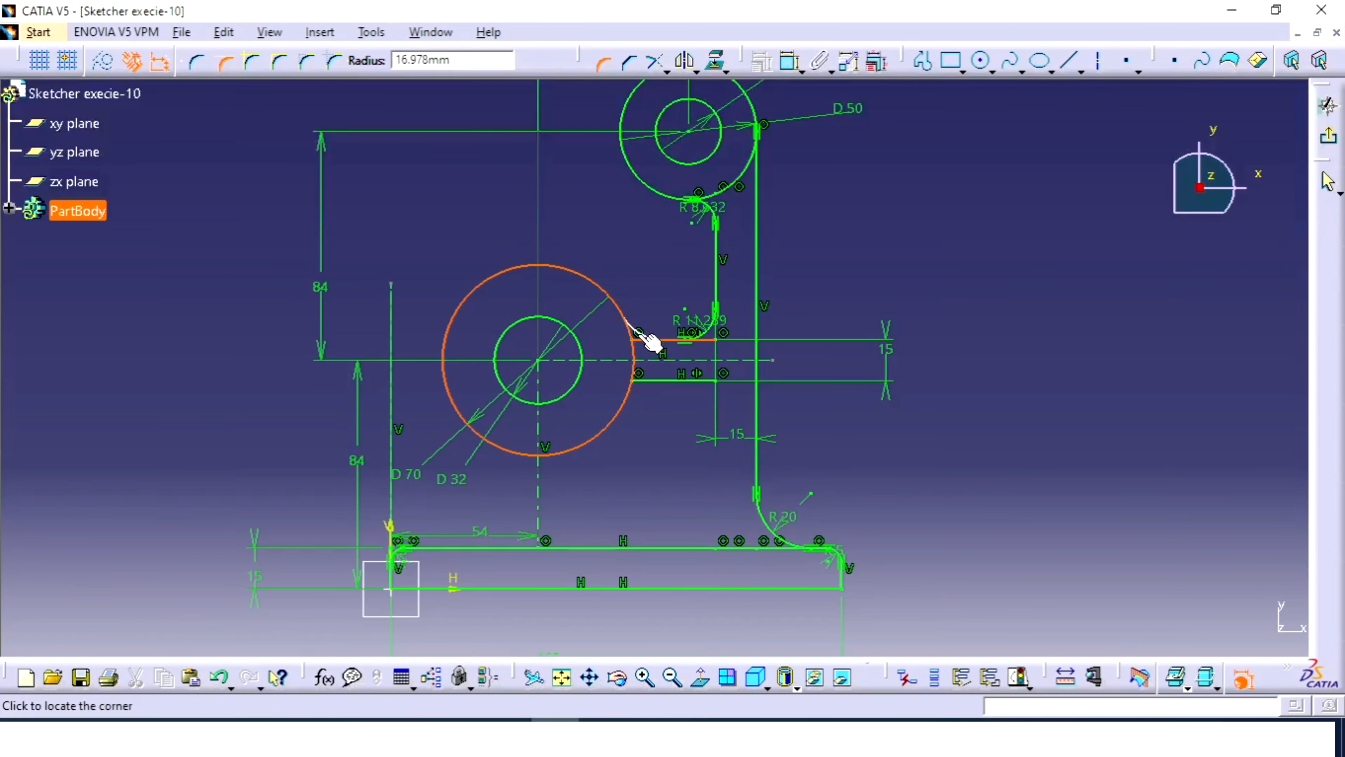
pyautogui.click(639, 333)
pyautogui.click(638, 333)
# Step: Round the junction between the lower rib line and the 70 mm circle with a radius of about 5.5 mm
pyautogui.click(645, 381)
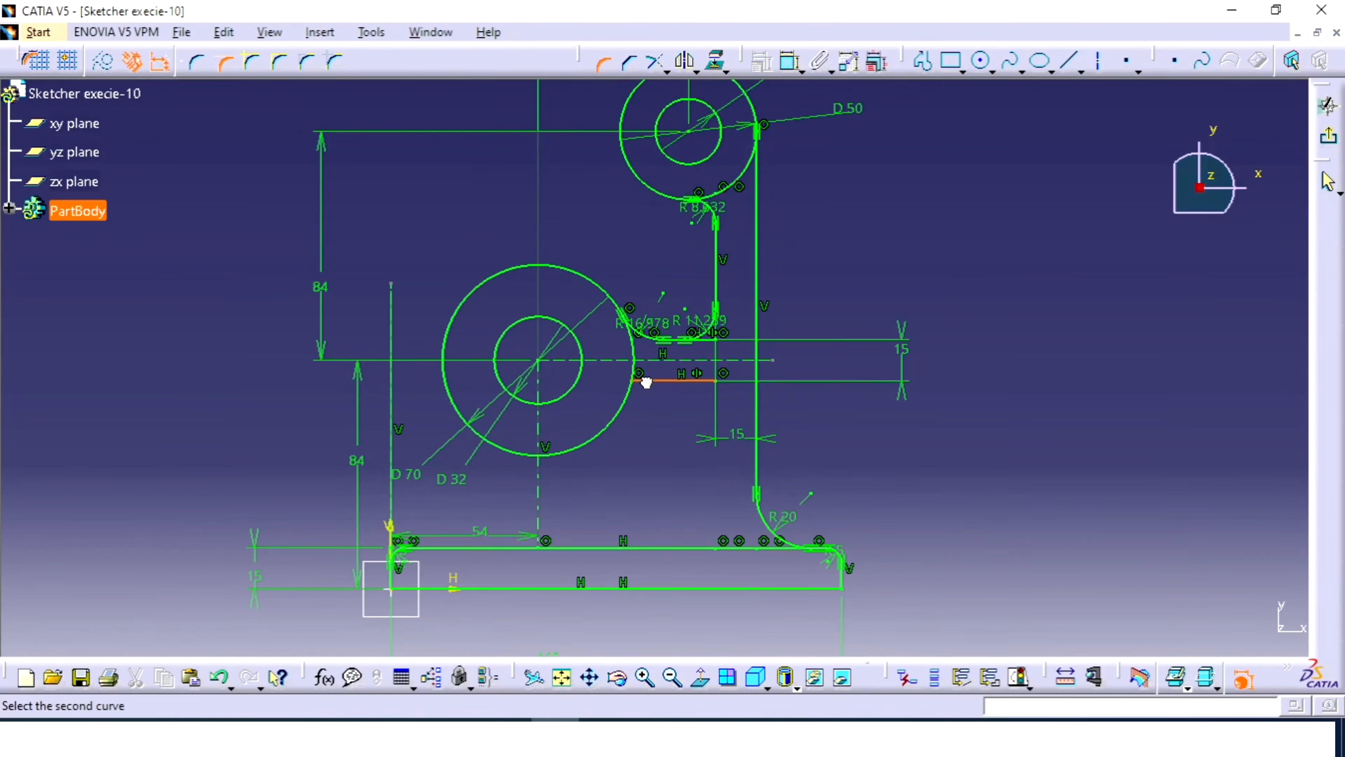
pyautogui.click(630, 398)
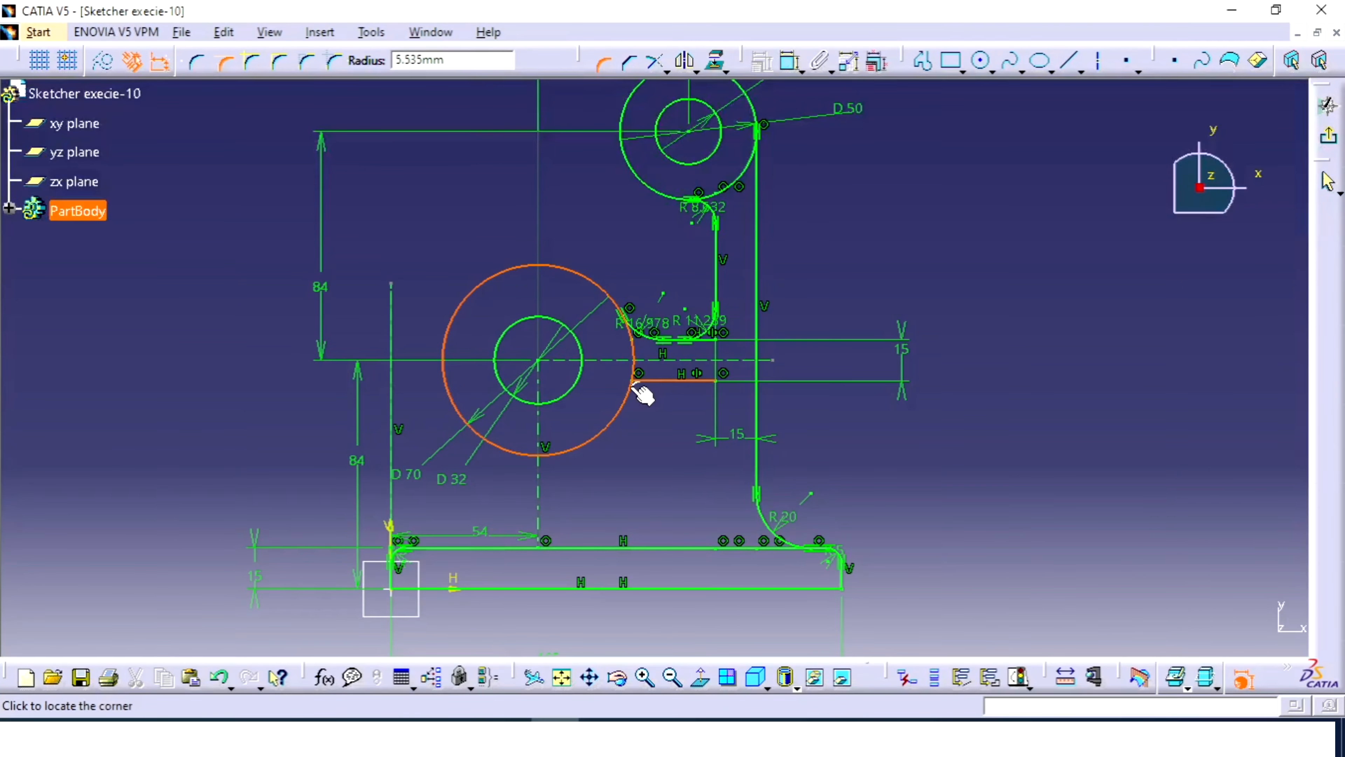
pyautogui.click(635, 386)
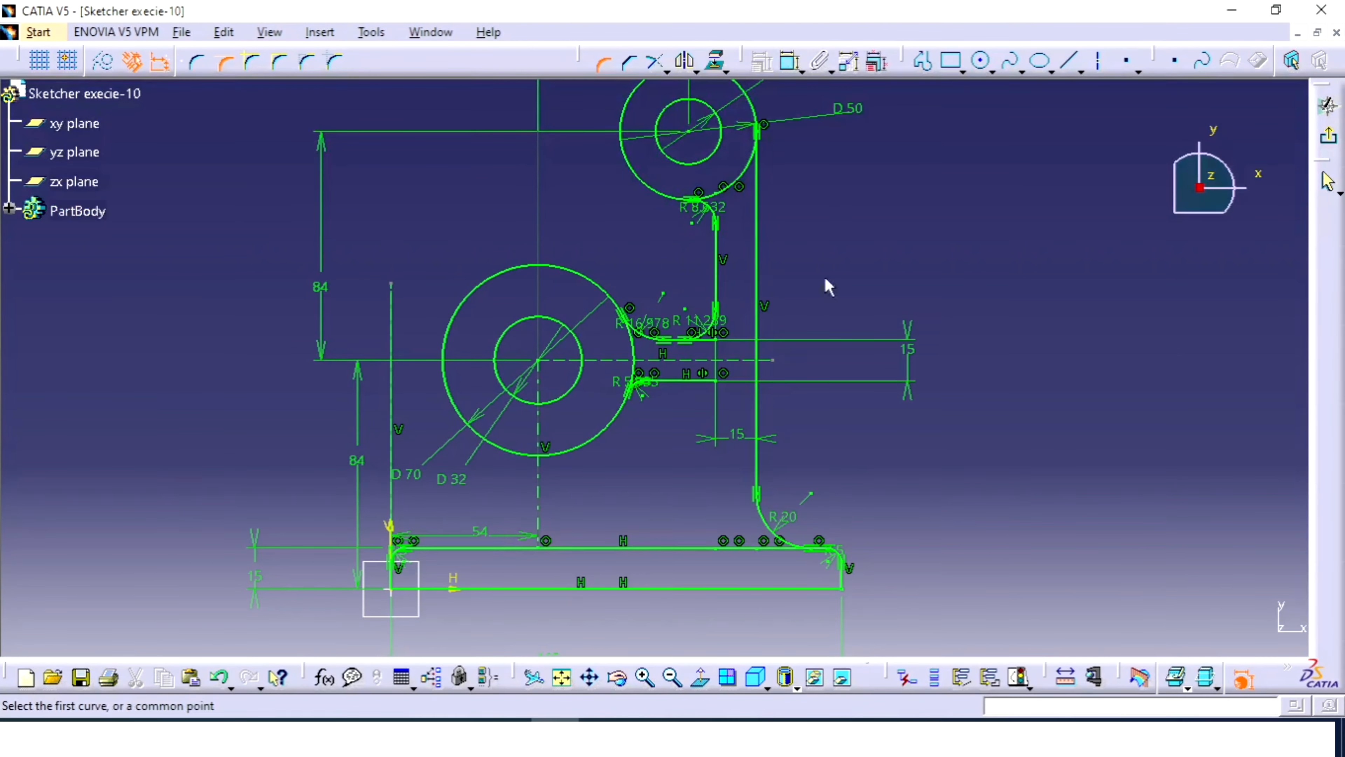
# Step: Draw a vertical line from the outer end of the lower rib line down to the base's upper edge
pyautogui.click(602, 62)
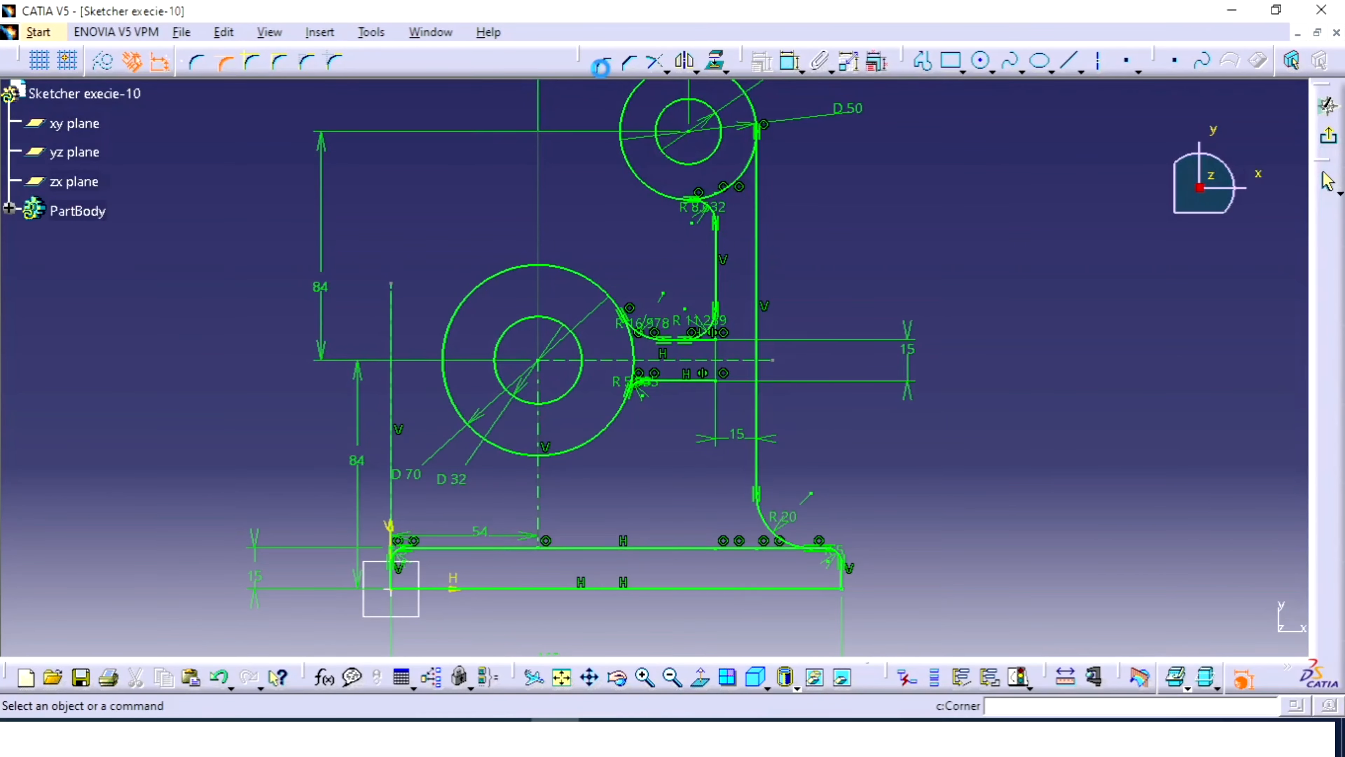
pyautogui.click(1070, 61)
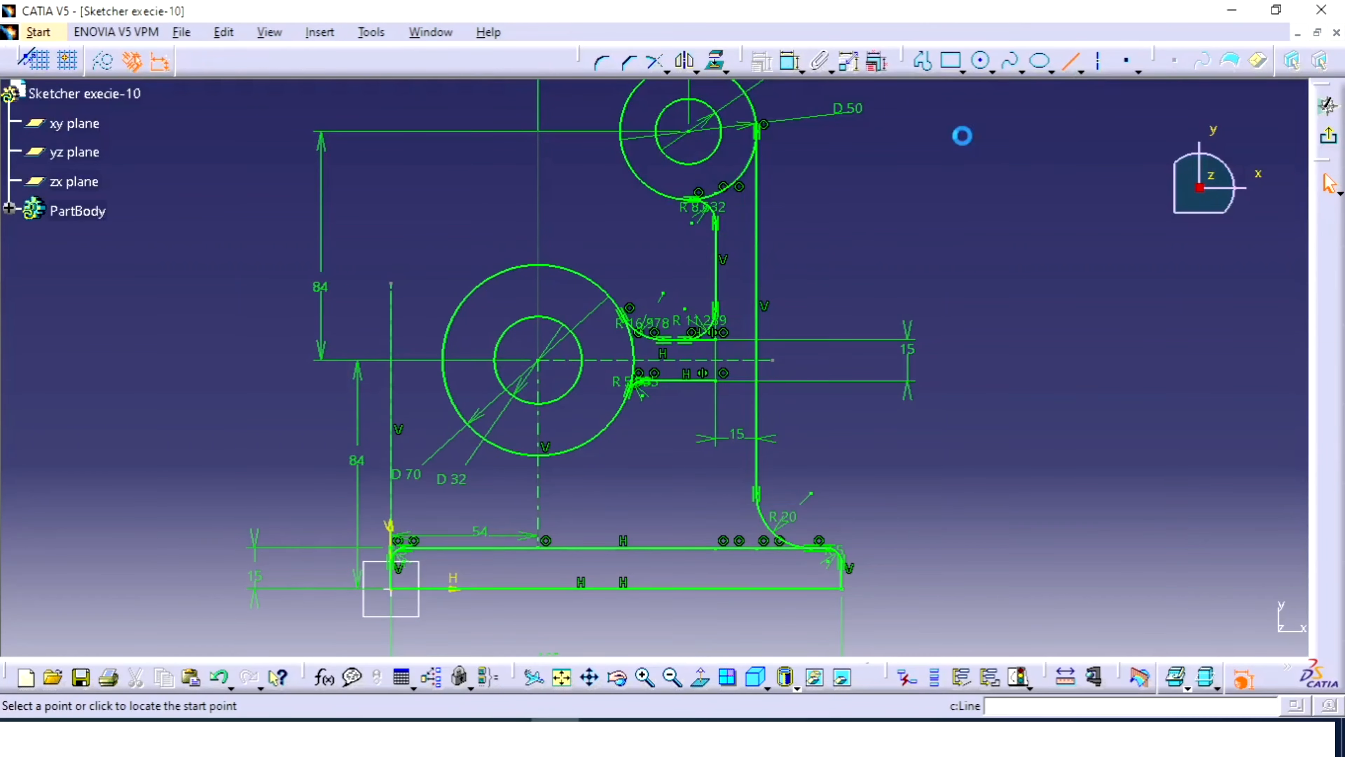
pyautogui.click(716, 381)
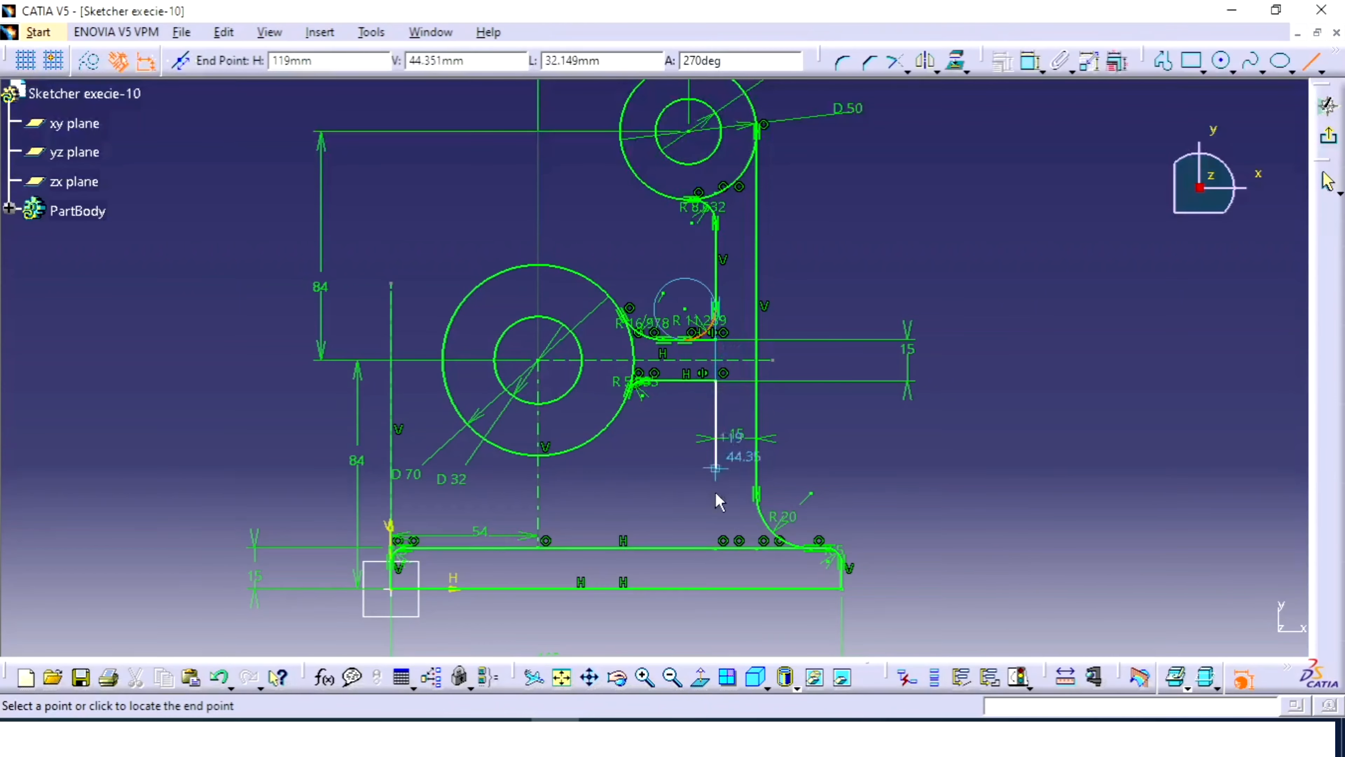
pyautogui.click(721, 551)
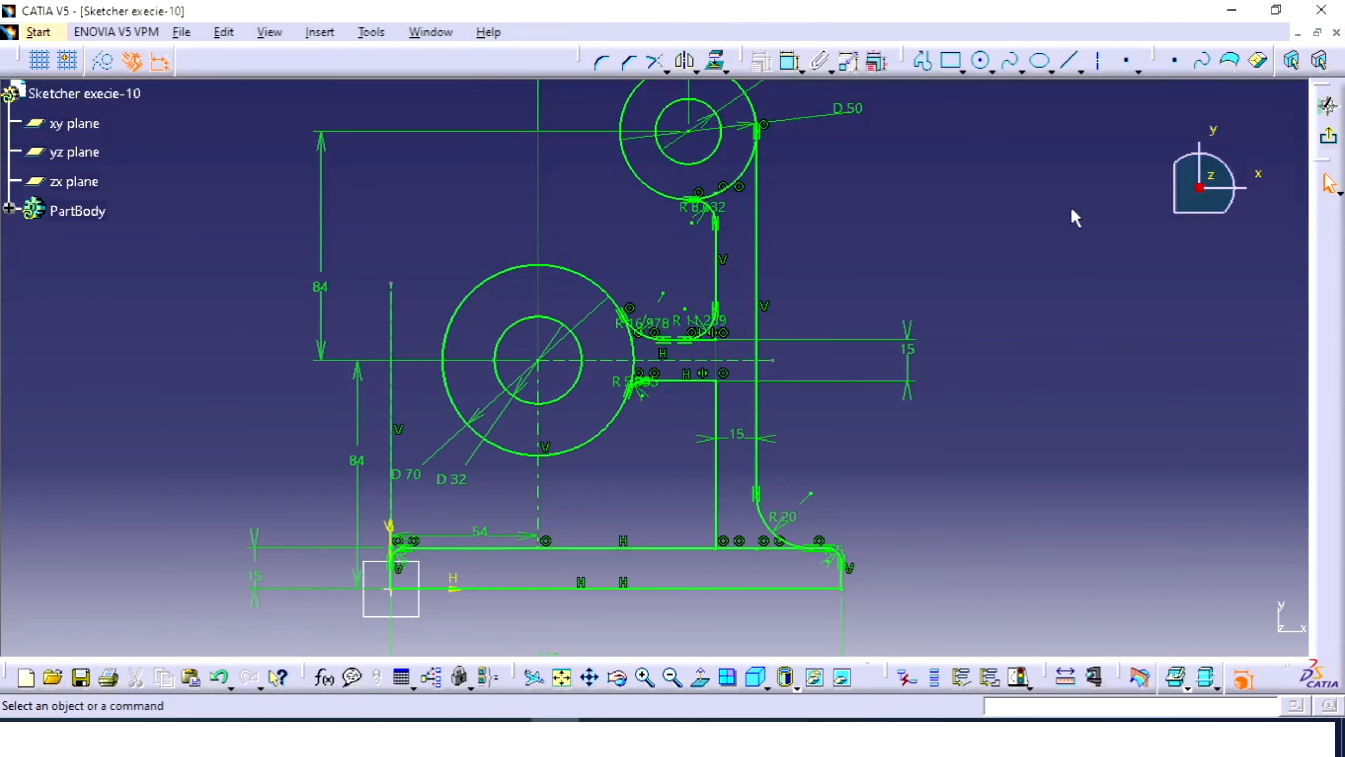
# Step: Round the corner between the lower rib line and the new vertical line with a radius of about 12.3 mm
pyautogui.click(598, 72)
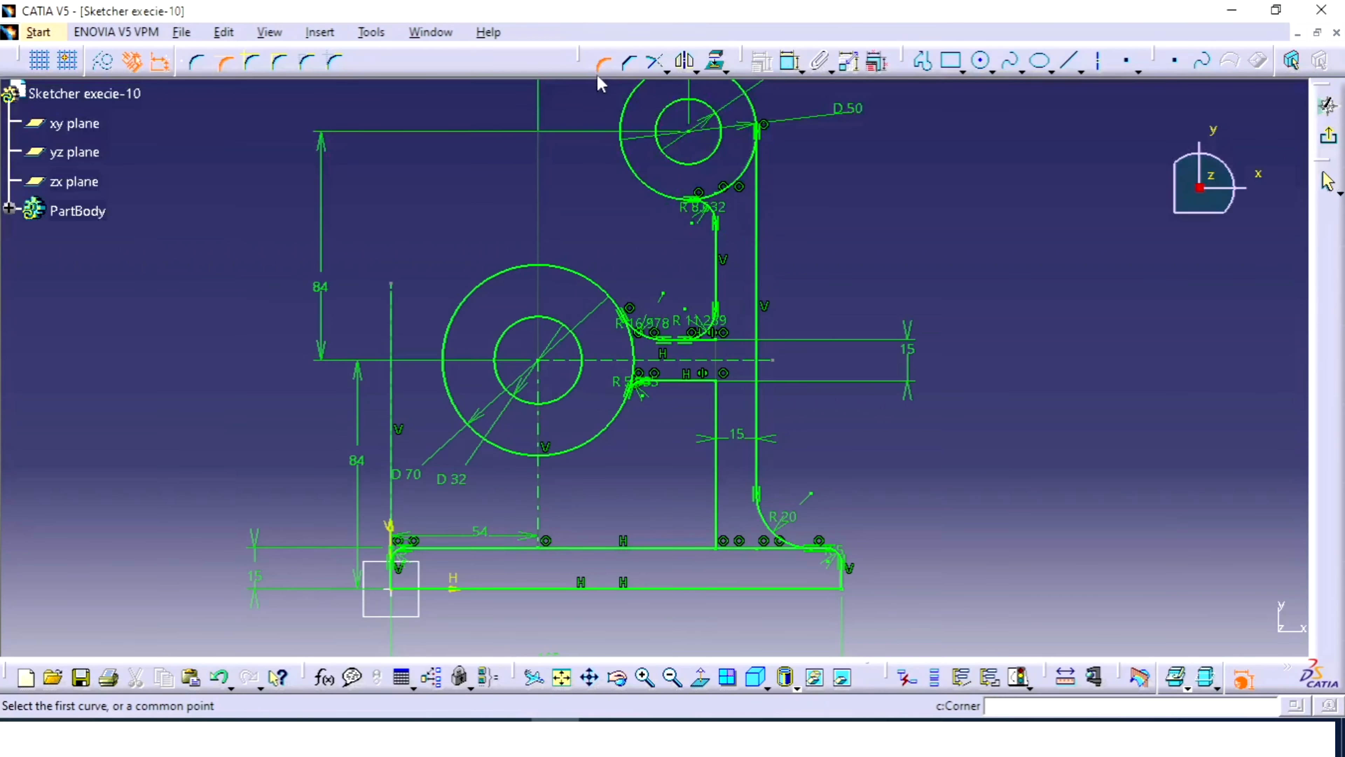
pyautogui.click(697, 382)
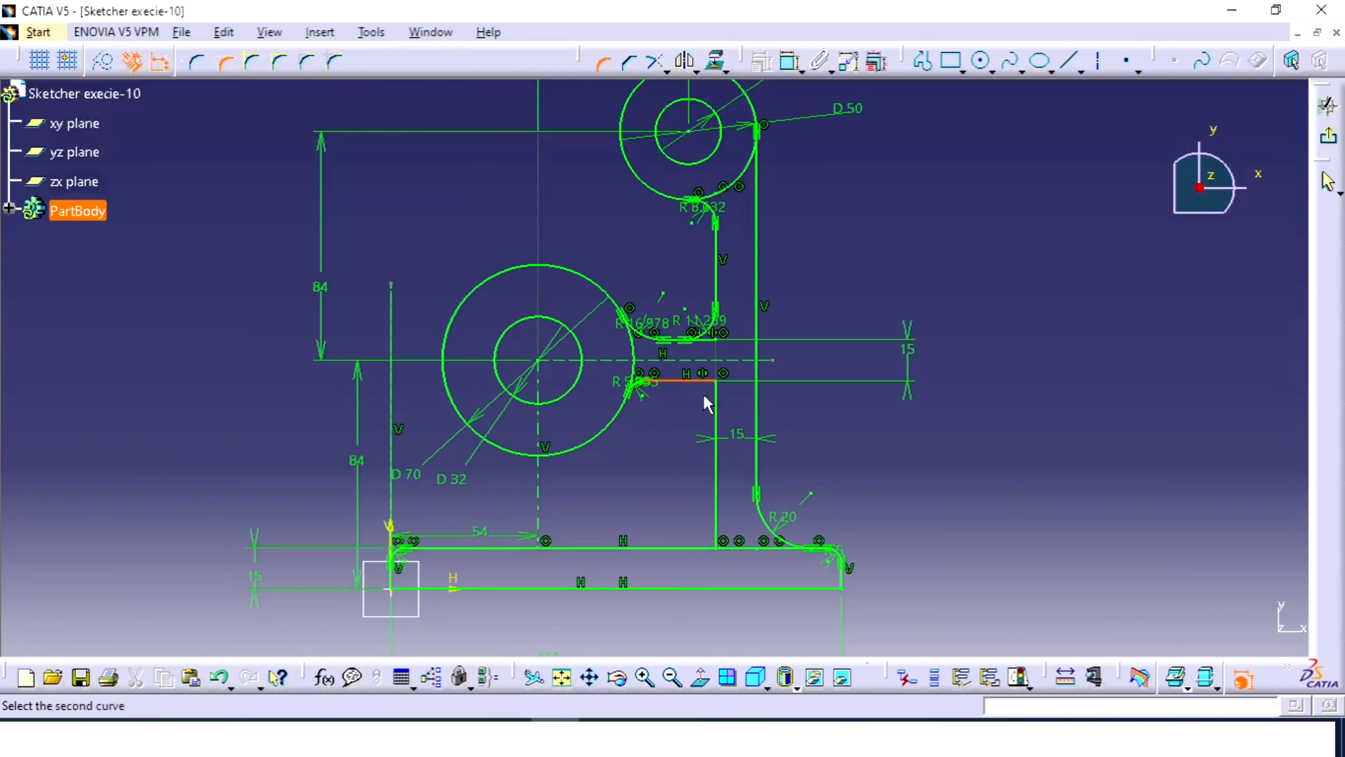
pyautogui.click(715, 403)
pyautogui.click(718, 390)
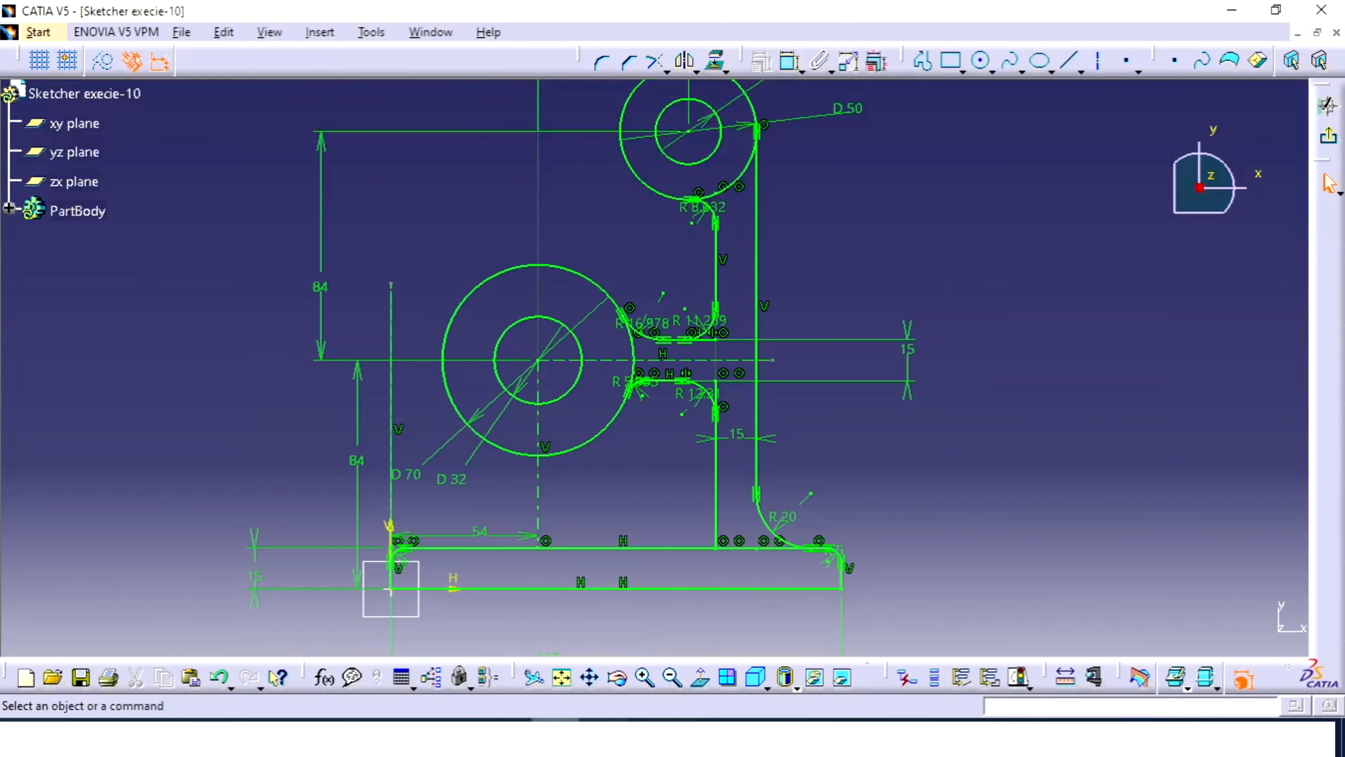
# Step: Check the exercise drawing and round the corner between the lower inner vertical line and the base's upper edge, radius about 15 mm
pyautogui.click(507, 736)
pyautogui.hotkey('alt', 'Tab')
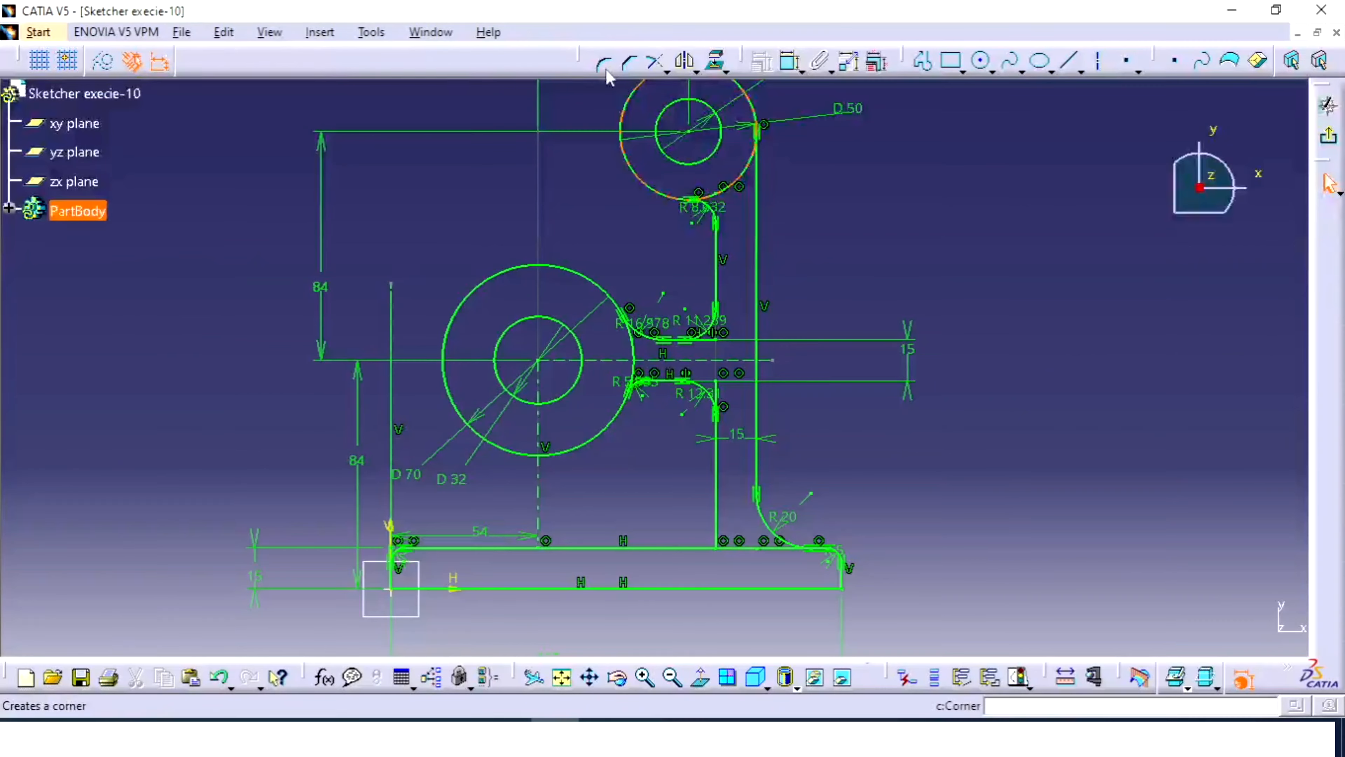
pyautogui.click(603, 62)
pyautogui.click(716, 533)
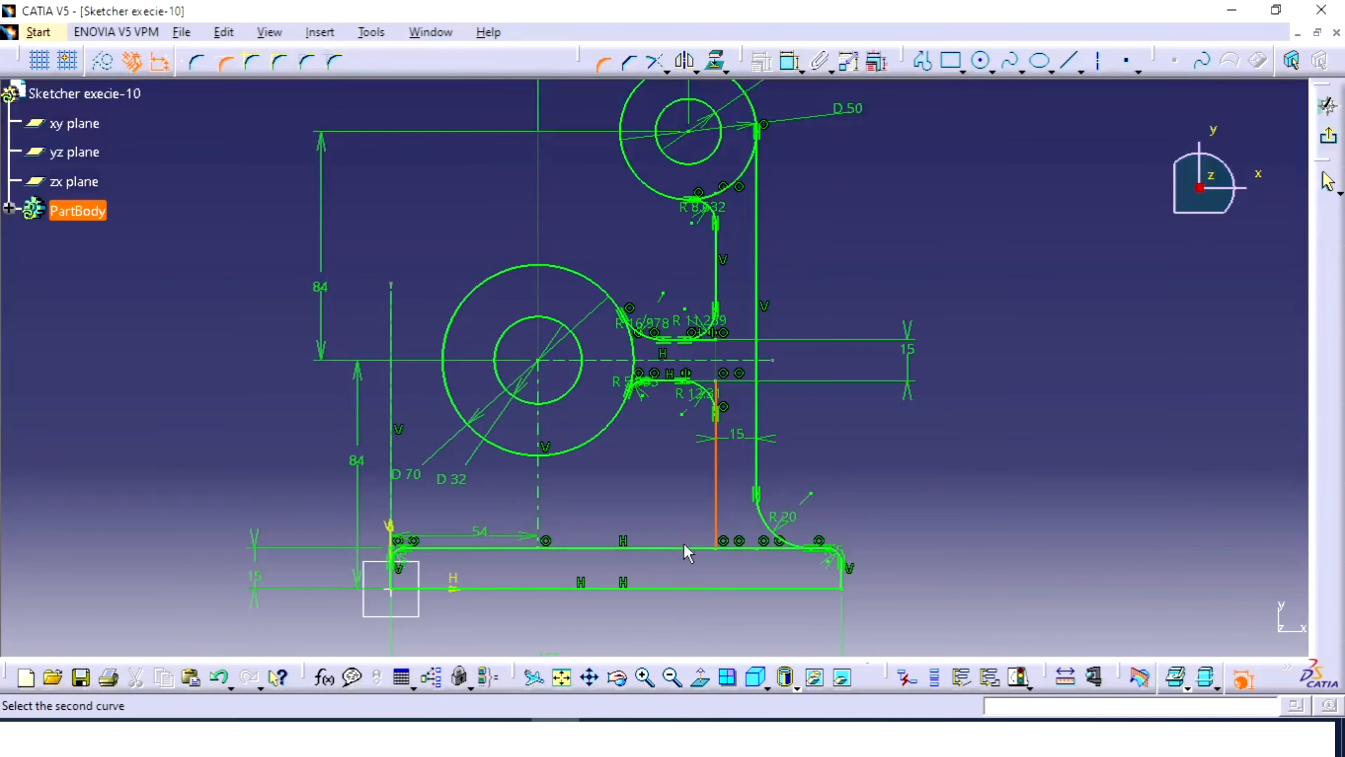
pyautogui.click(708, 557)
pyautogui.click(700, 543)
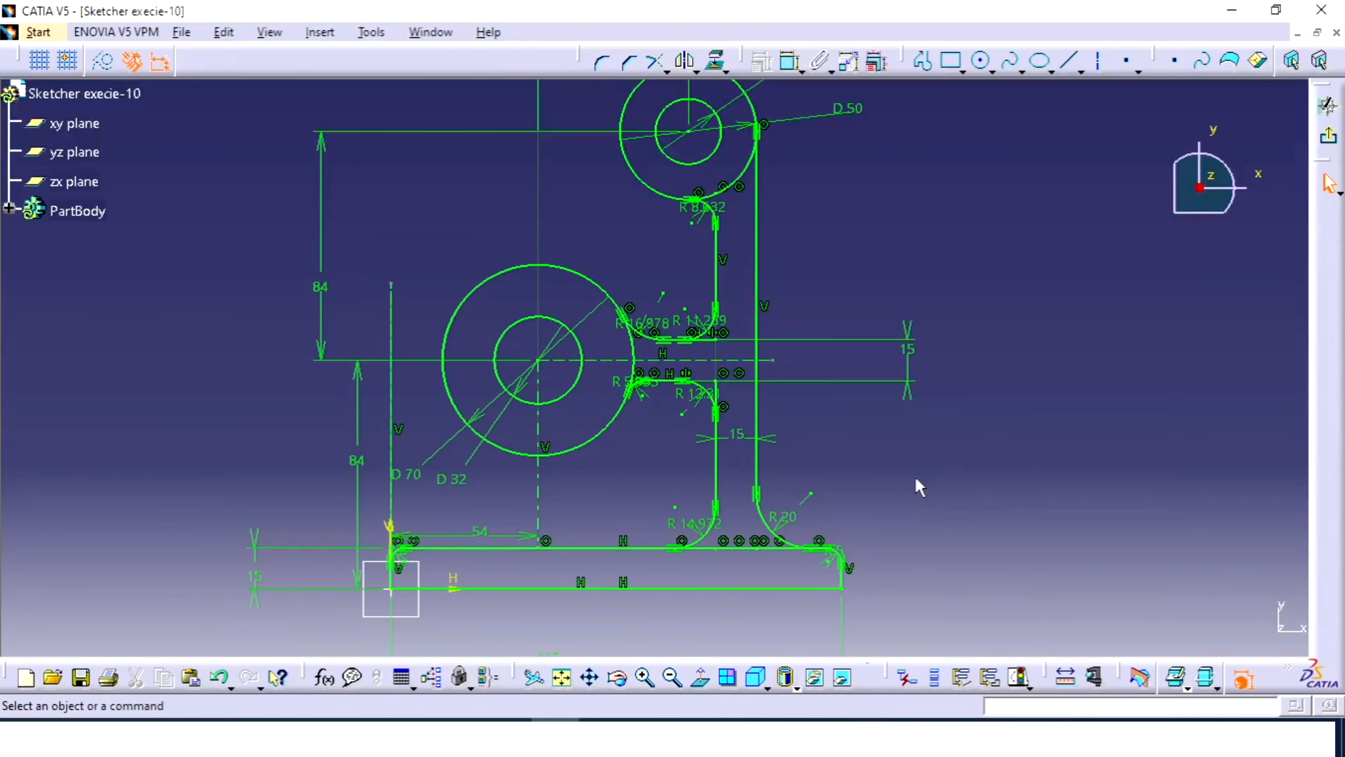
# Step: Set the radii of the six newly added inner corners to 8 mm together with Edit Multi-Constraint
pyautogui.moveTo(894, 493)
pyautogui.mouseDown(button='middle')
pyautogui.moveTo(906, 459)
pyautogui.moveTo(895, 490)
pyautogui.mouseUp(button='middle')
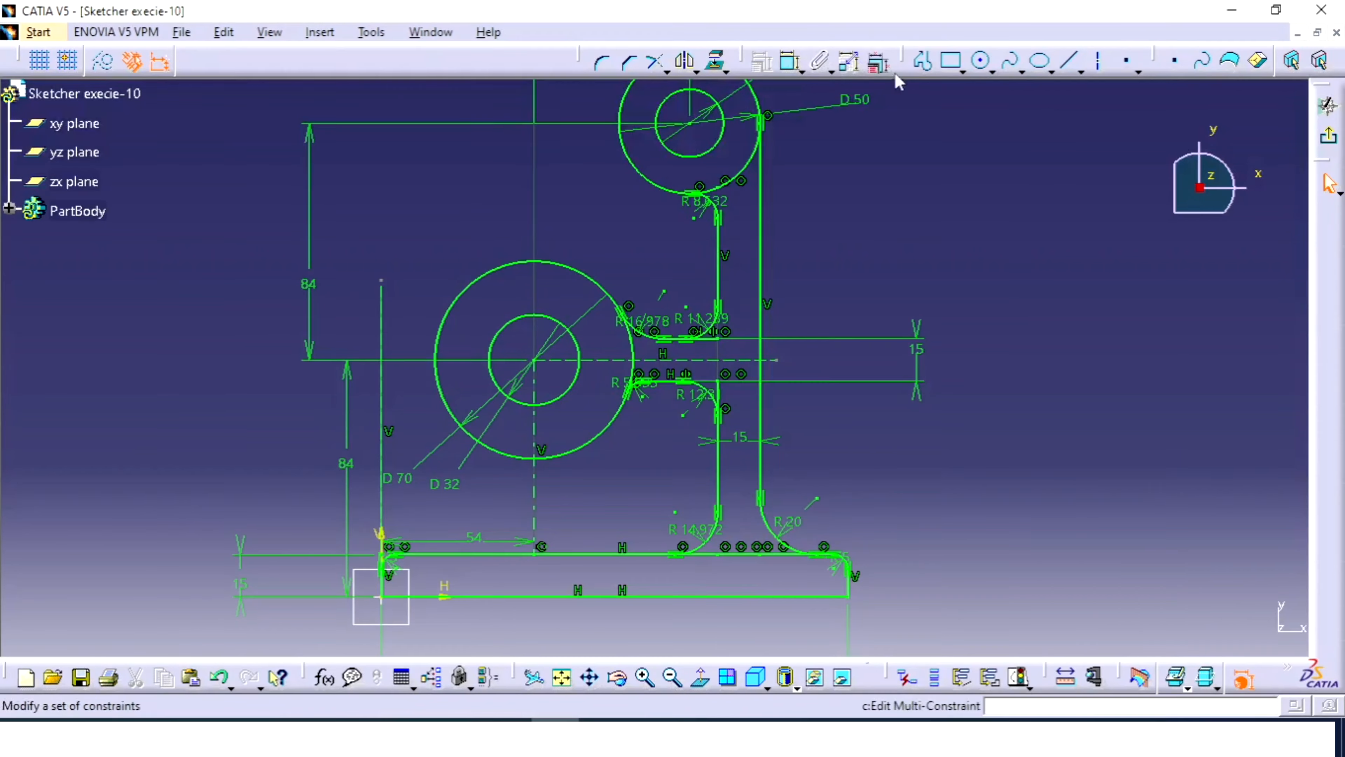
pyautogui.click(877, 61)
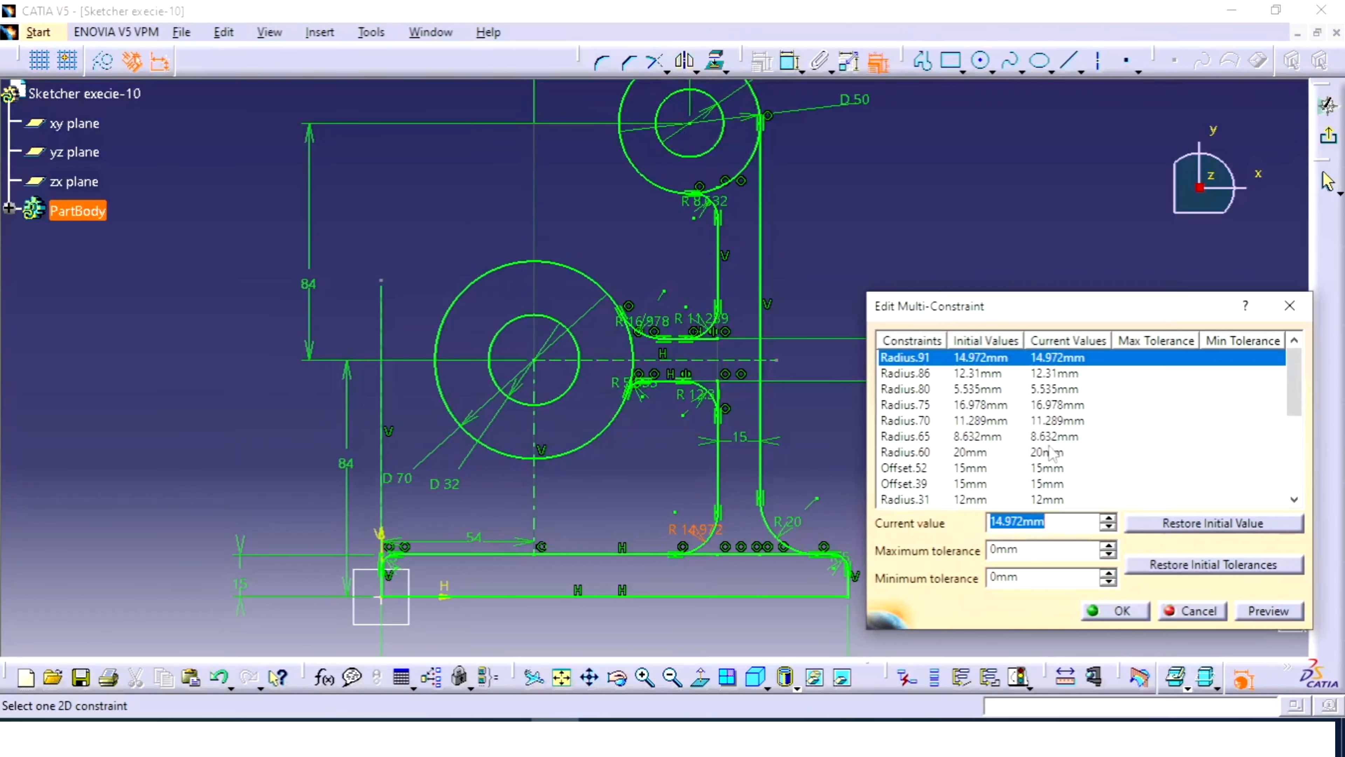
pyautogui.keyDown('shift'); pyautogui.click(1065, 438); pyautogui.keyUp('shift')
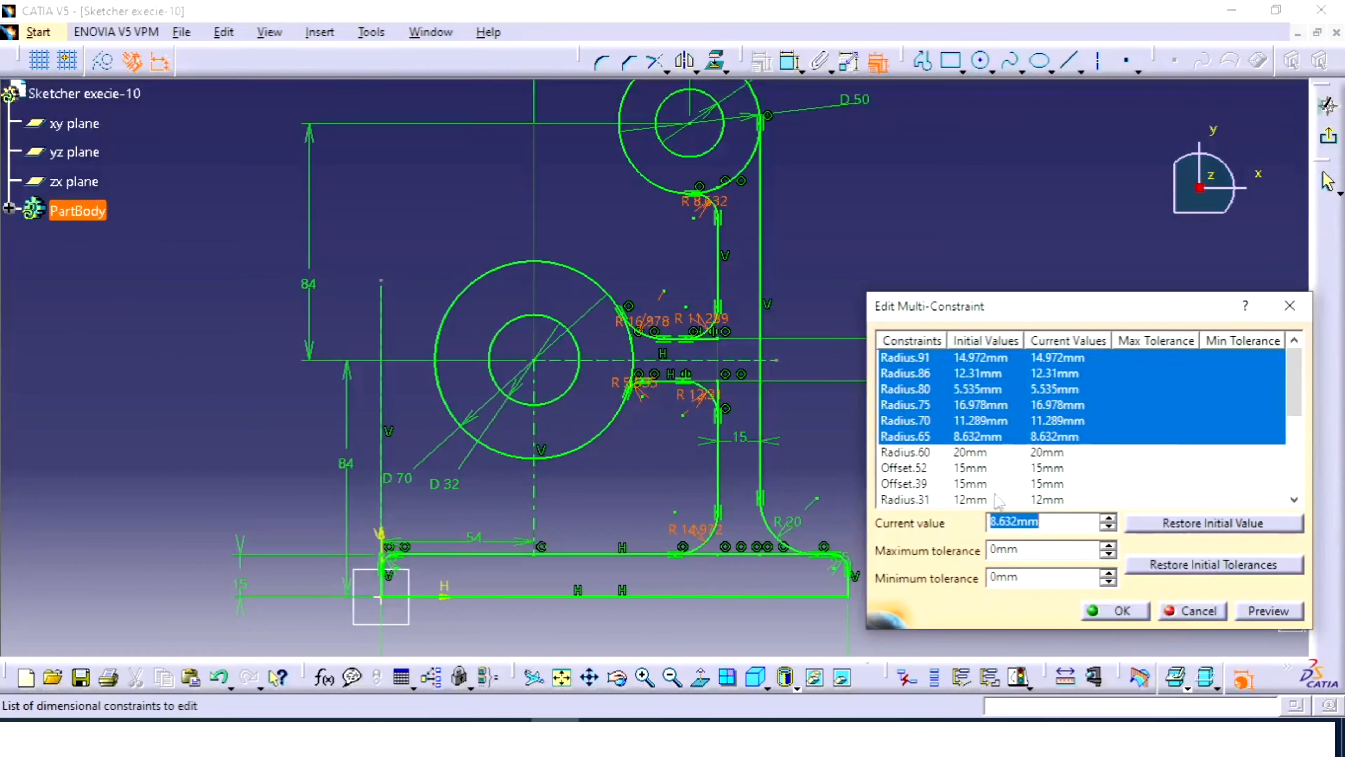
pyautogui.write('8')
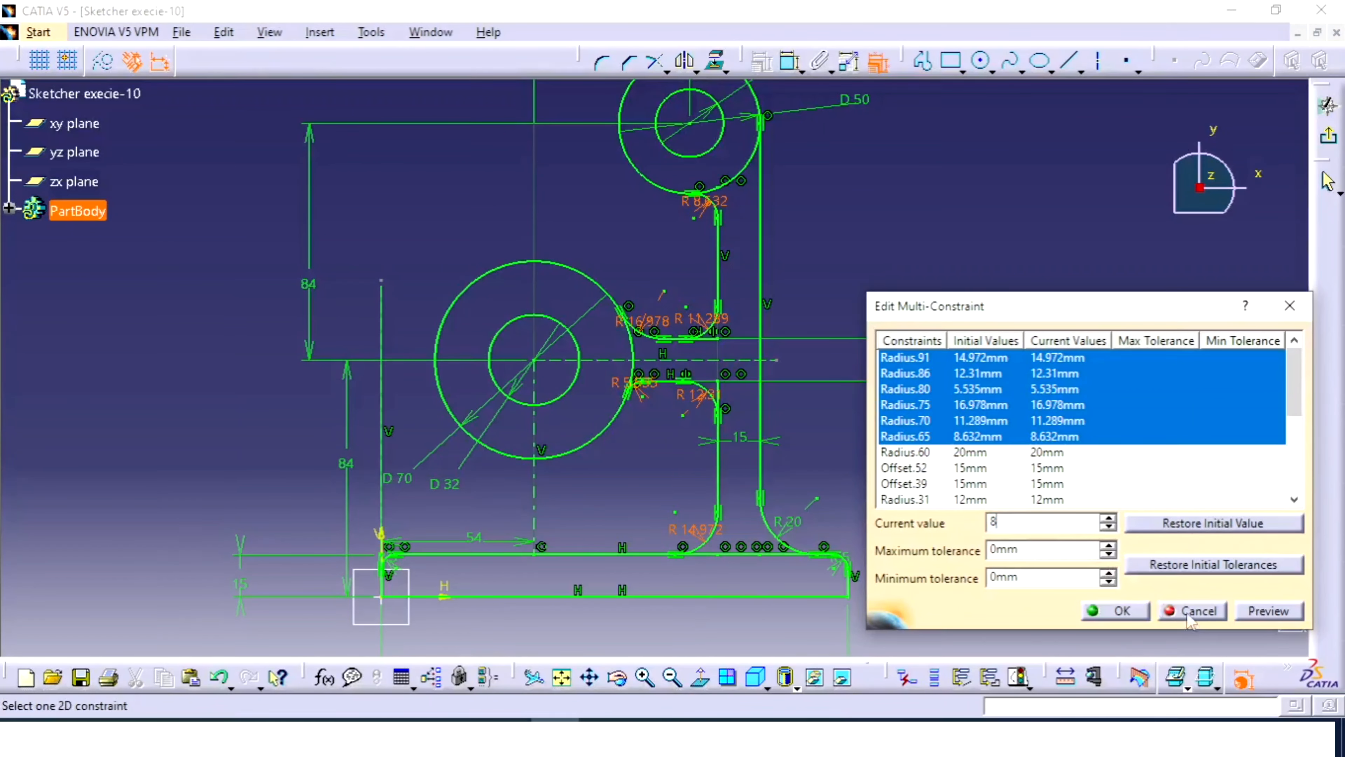
pyautogui.click(1268, 611)
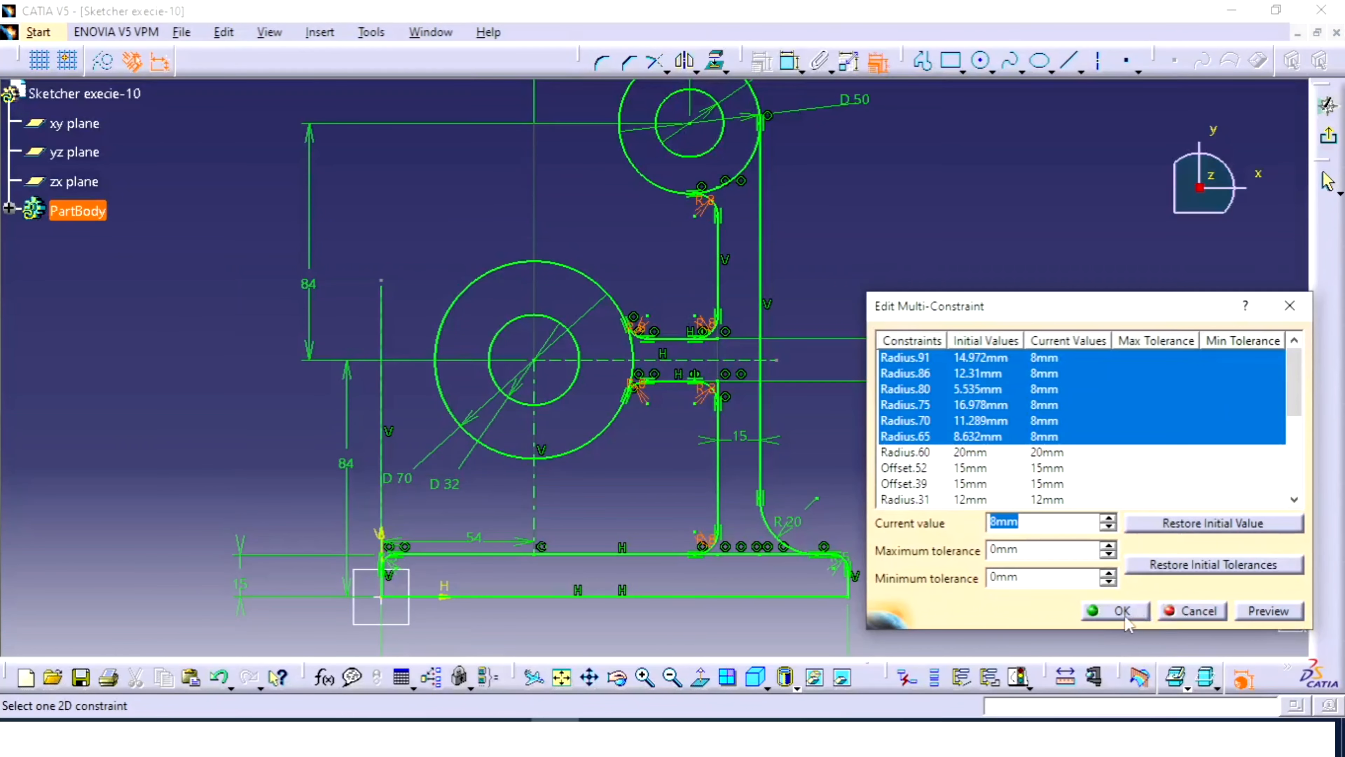
pyautogui.click(1110, 611)
# Step: Quick Trim the excess end of the upper rib line that extends past its corner with the inner vertical line
pyautogui.moveTo(1000, 497)
pyautogui.mouseDown(button='middle')
pyautogui.moveTo(1047, 371)
pyautogui.moveTo(922, 394)
pyautogui.moveTo(922, 502)
pyautogui.moveTo(1000, 399)
pyautogui.moveTo(1008, 363)
pyautogui.moveTo(955, 369)
pyautogui.moveTo(868, 257)
pyautogui.mouseUp(button='middle')
pyautogui.moveTo(848, 167); pyautogui.dragTo(840, 221, button='middle')
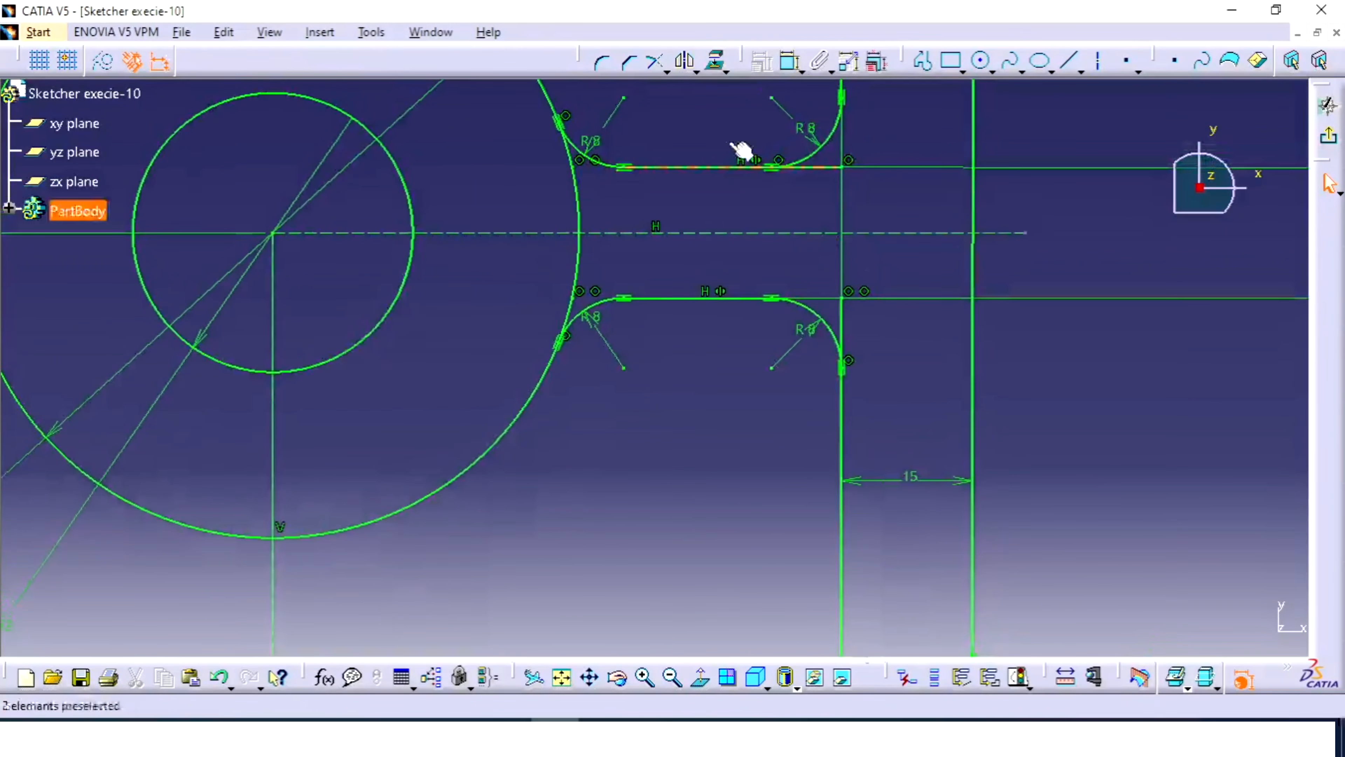
pyautogui.click(663, 71)
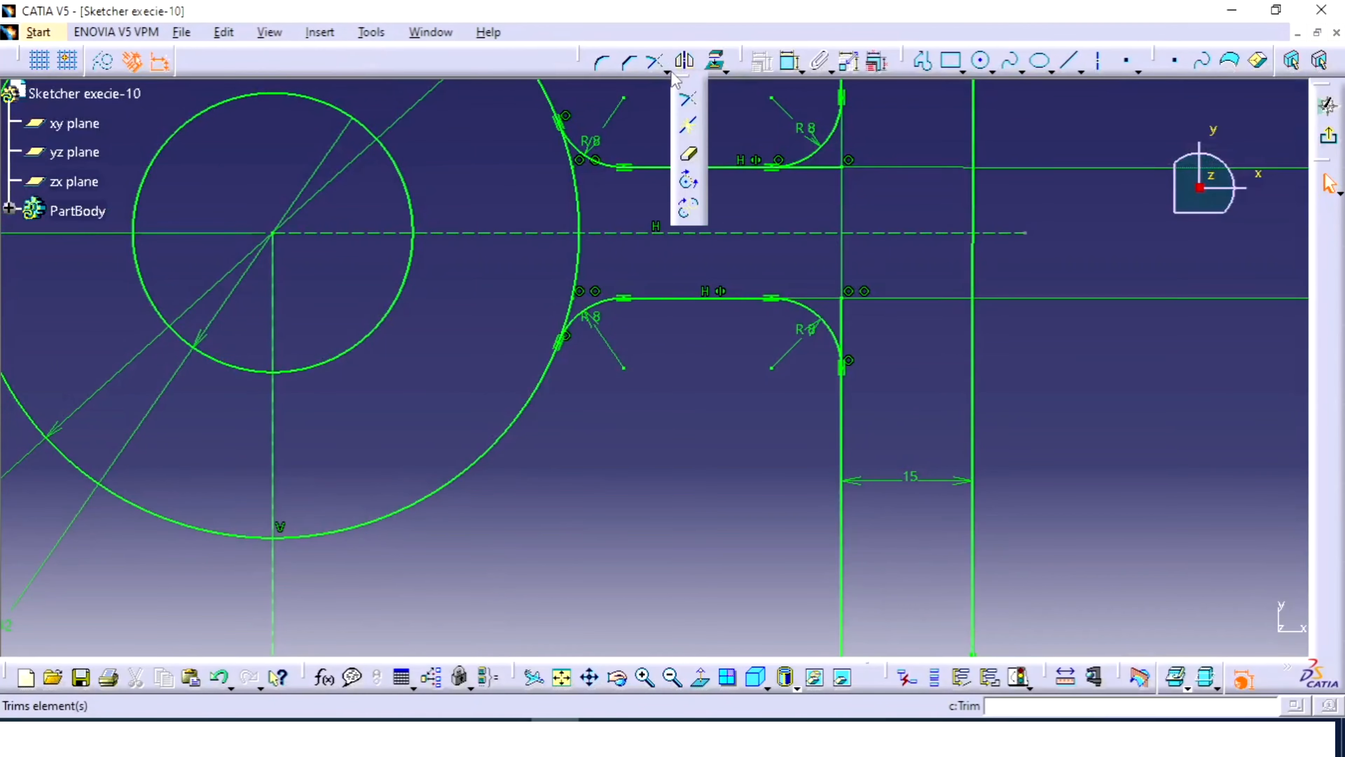
pyautogui.click(688, 150)
pyautogui.click(810, 167)
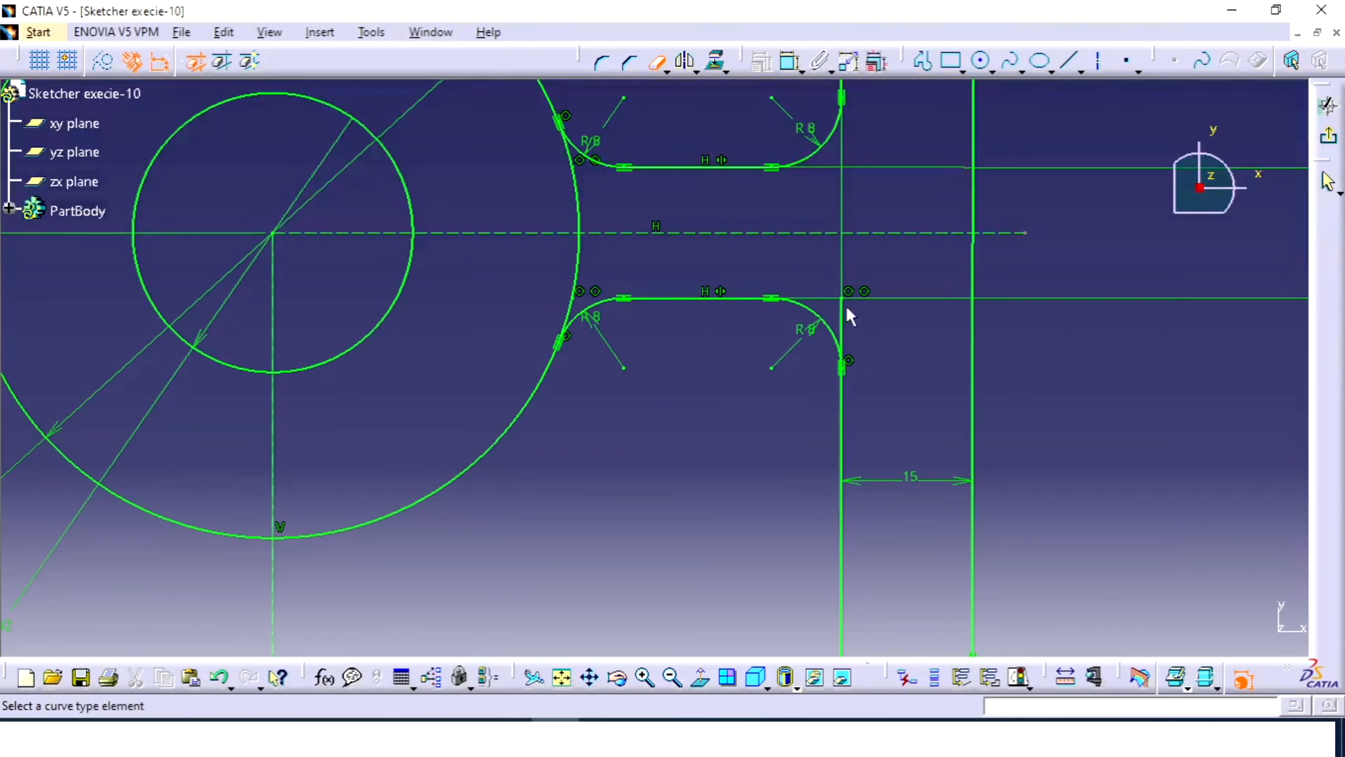
pyautogui.moveTo(874, 316)
pyautogui.mouseDown(button='middle')
pyautogui.moveTo(880, 426)
pyautogui.moveTo(856, 362)
pyautogui.moveTo(871, 345)
pyautogui.mouseUp(button='middle')
pyautogui.click(657, 62)
pyautogui.moveTo(898, 302)
pyautogui.mouseDown(button='middle')
pyautogui.moveTo(905, 387)
pyautogui.moveTo(892, 384)
pyautogui.moveTo(900, 347)
pyautogui.mouseUp(button='middle')
# Step: Add an untrimmed corner arc of about 56 mm radius joining the 70 mm circle to the 50 mm circle on their outer left side
pyautogui.click(507, 738)
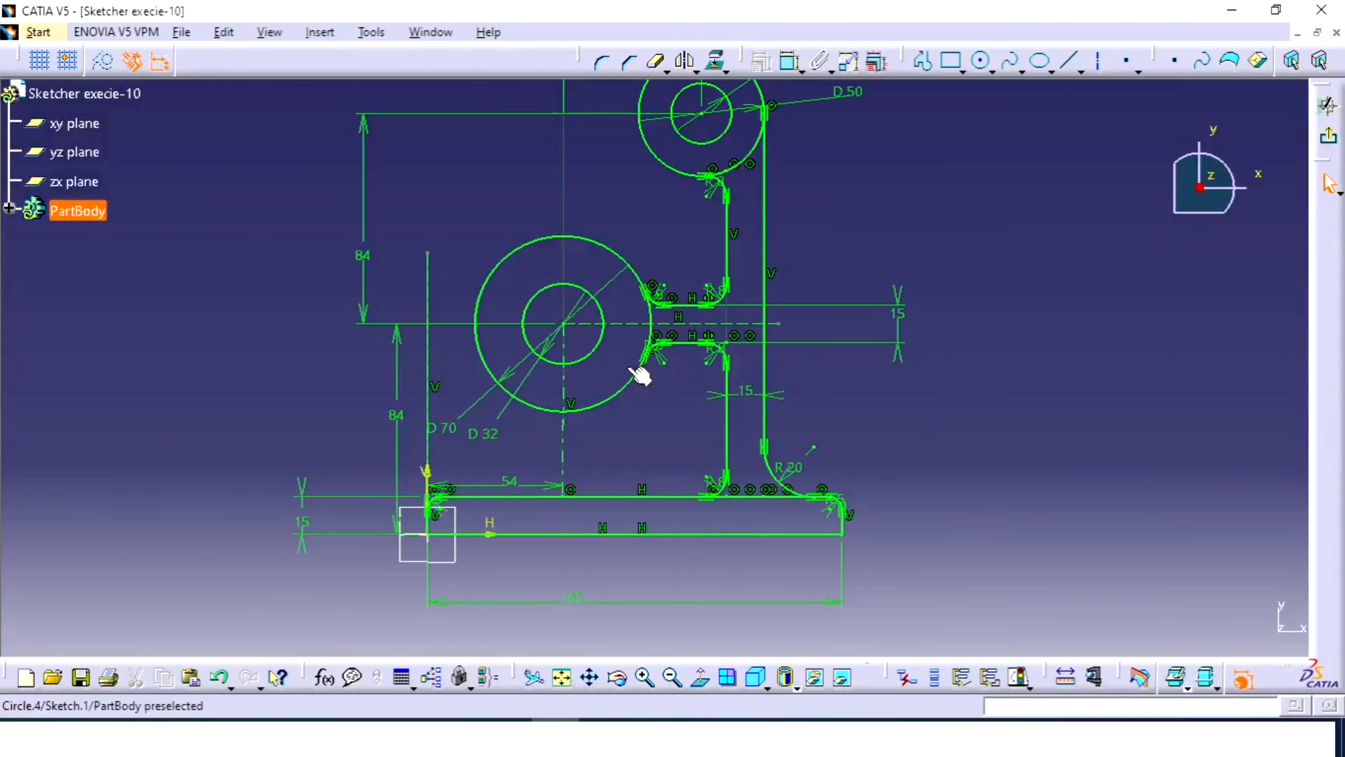
pyautogui.moveTo(639, 367)
pyautogui.mouseDown(button='middle')
pyautogui.moveTo(760, 372)
pyautogui.moveTo(769, 421)
pyautogui.mouseUp(button='middle')
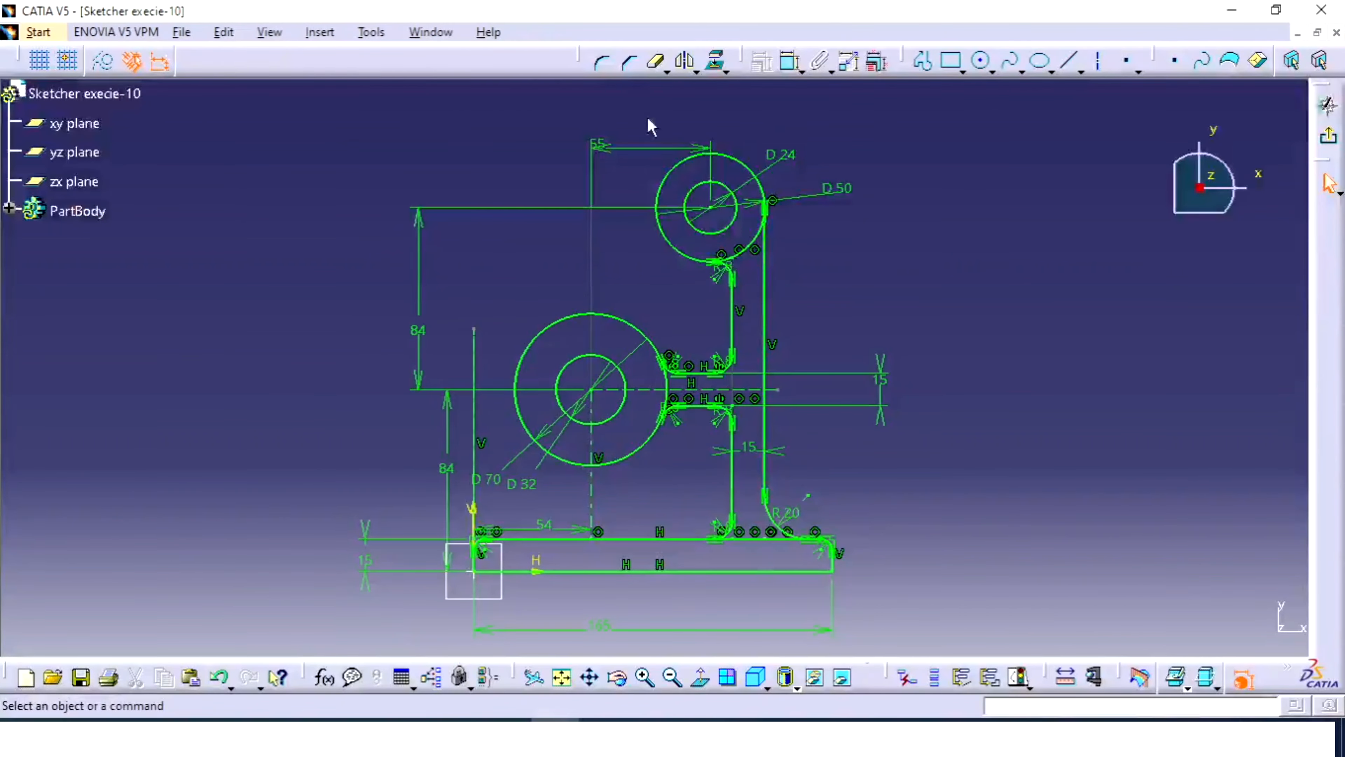
pyautogui.click(605, 64)
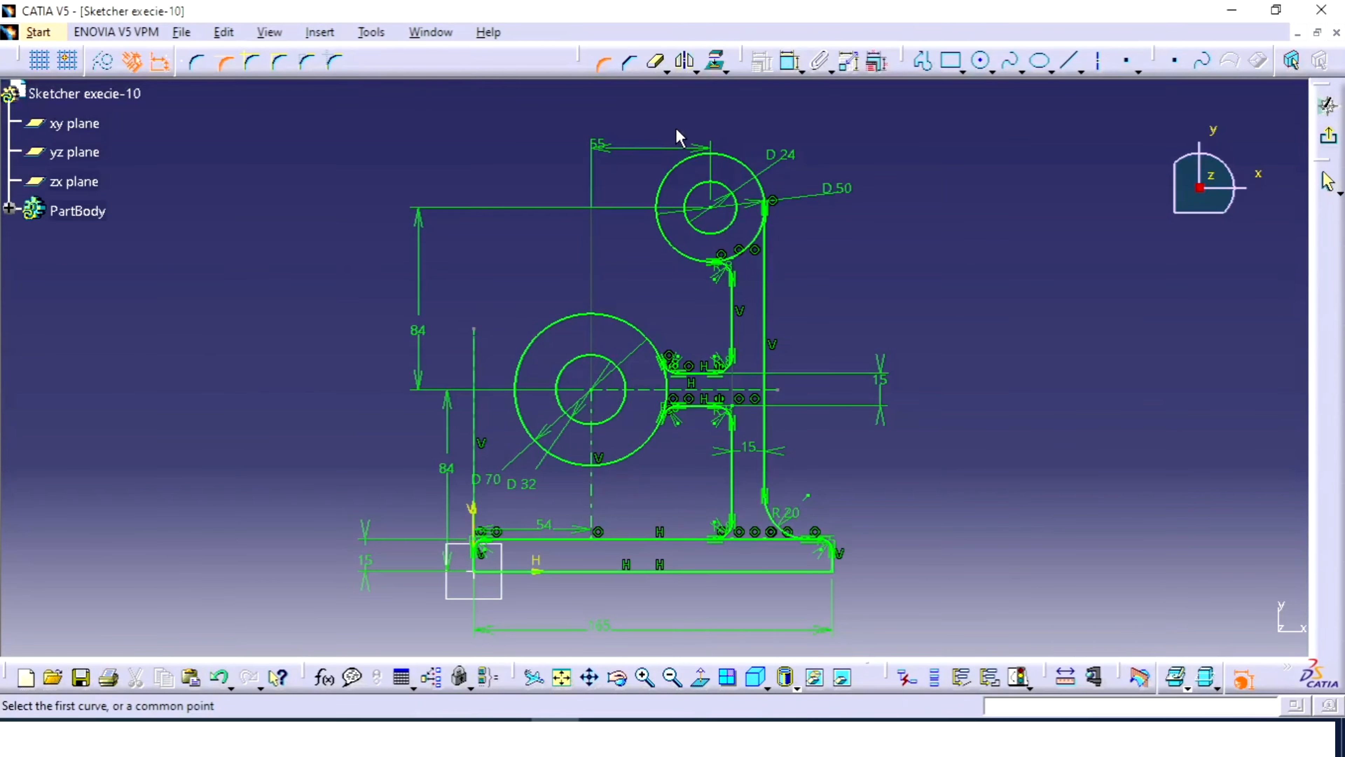
pyautogui.click(255, 66)
pyautogui.click(561, 319)
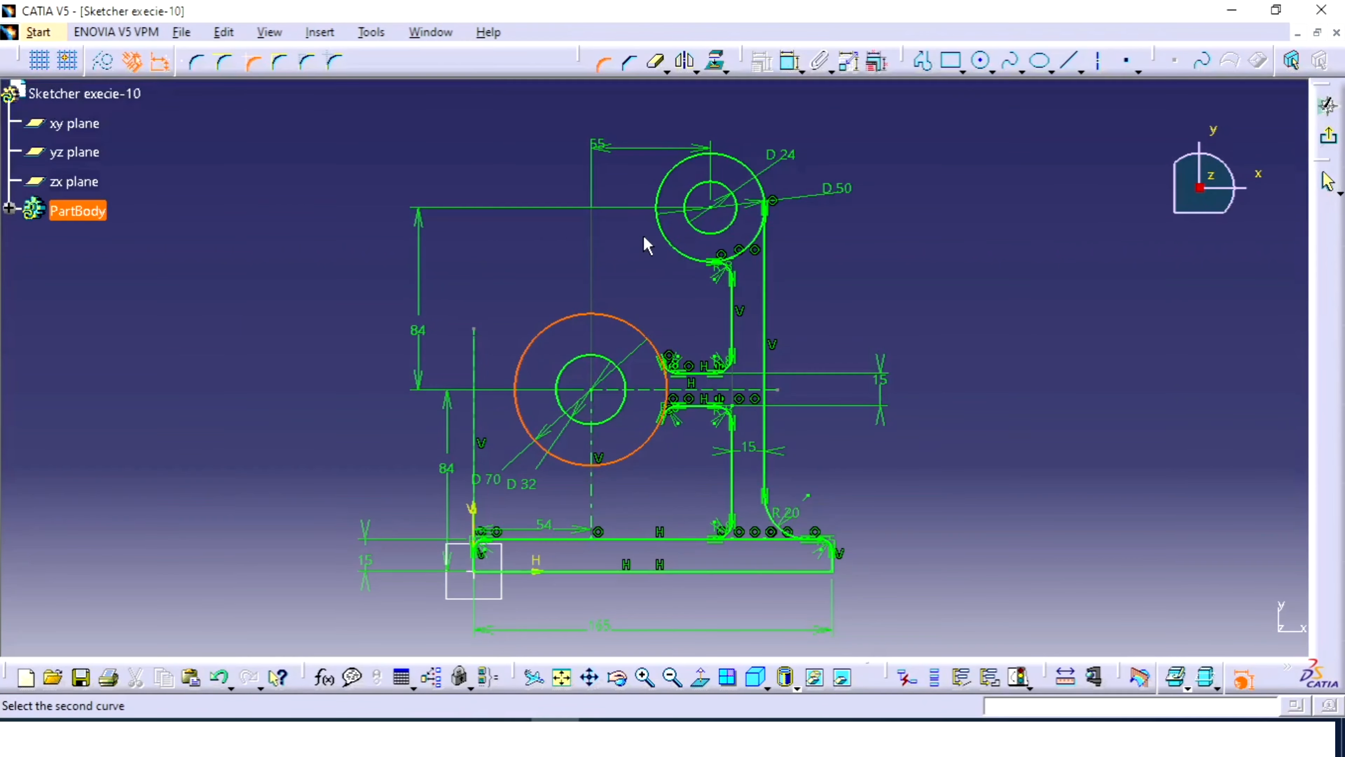
pyautogui.click(666, 217)
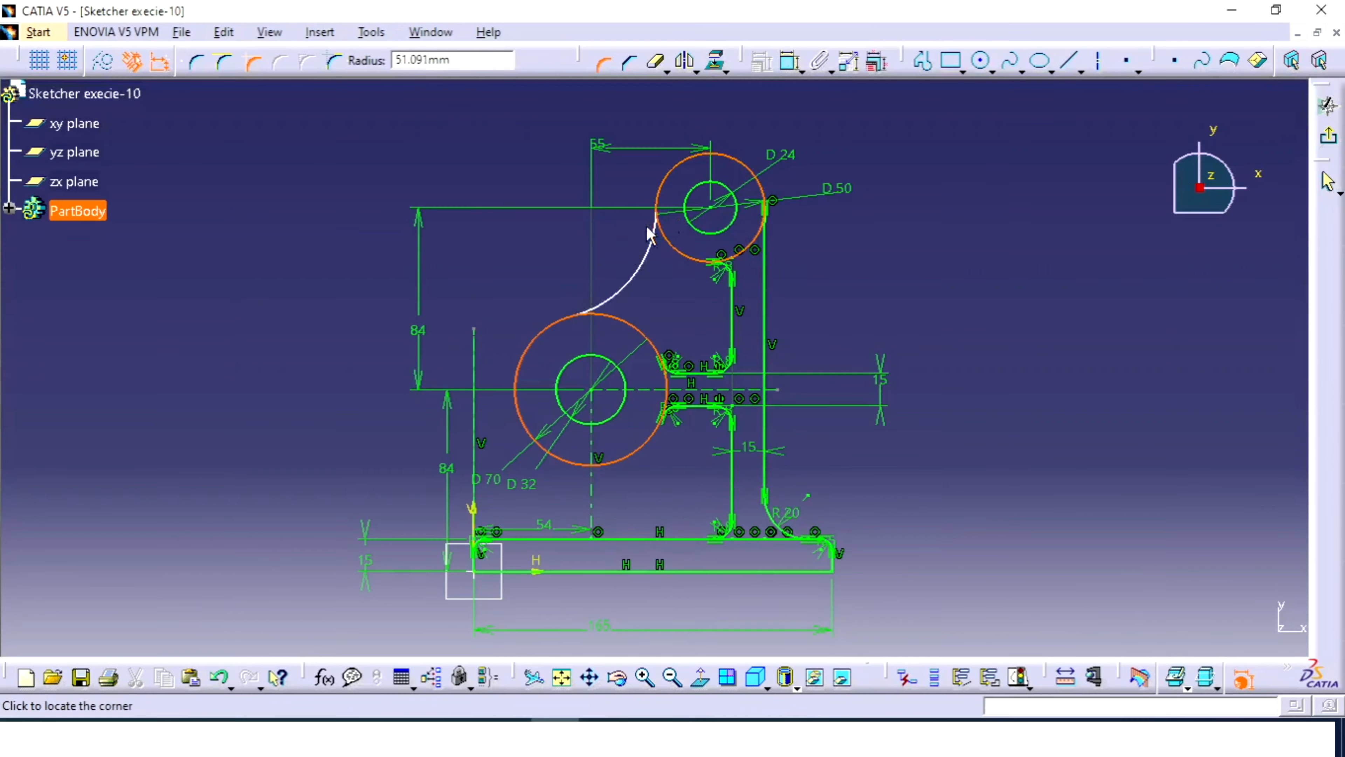
pyautogui.click(646, 252)
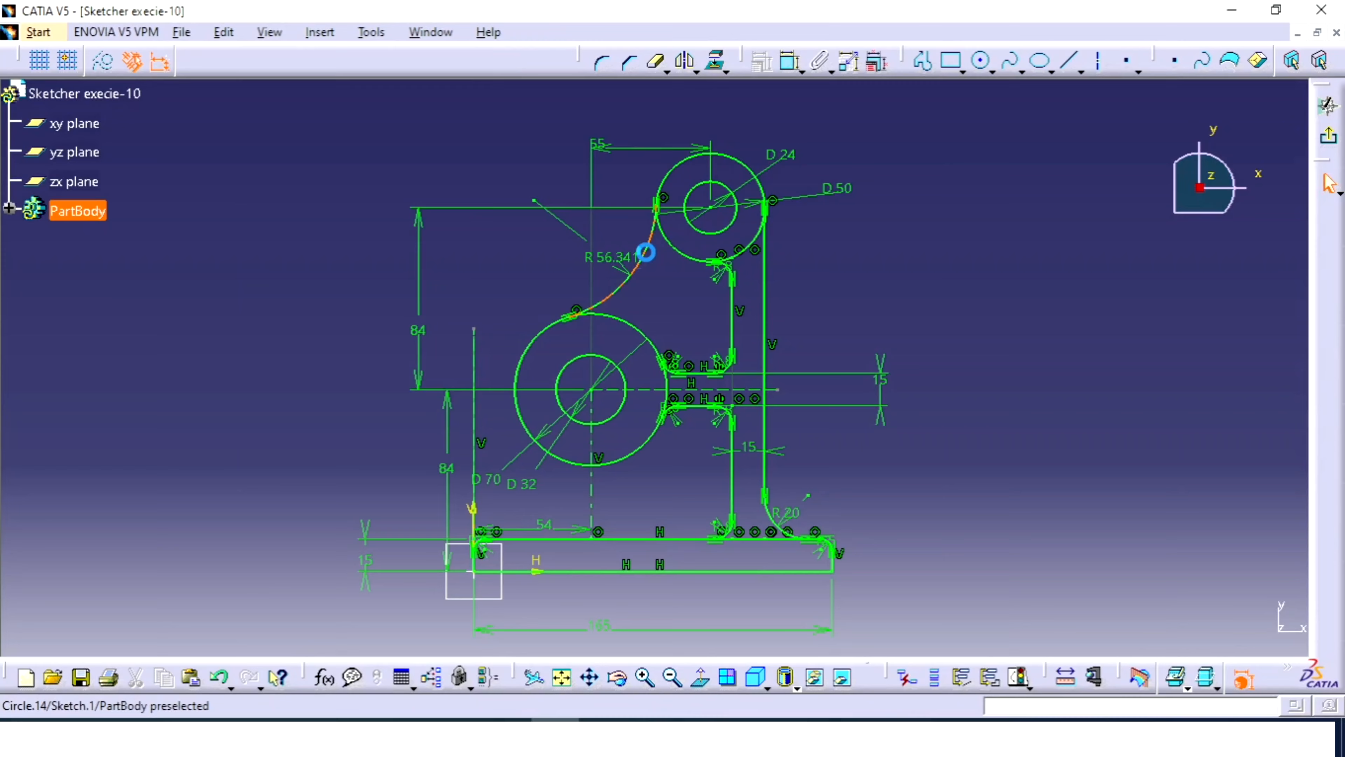
# Step: Set the radius of the arc joining the two outer circles to 70 mm
pyautogui.doubleClick(630, 267)
pyautogui.write('70mm')
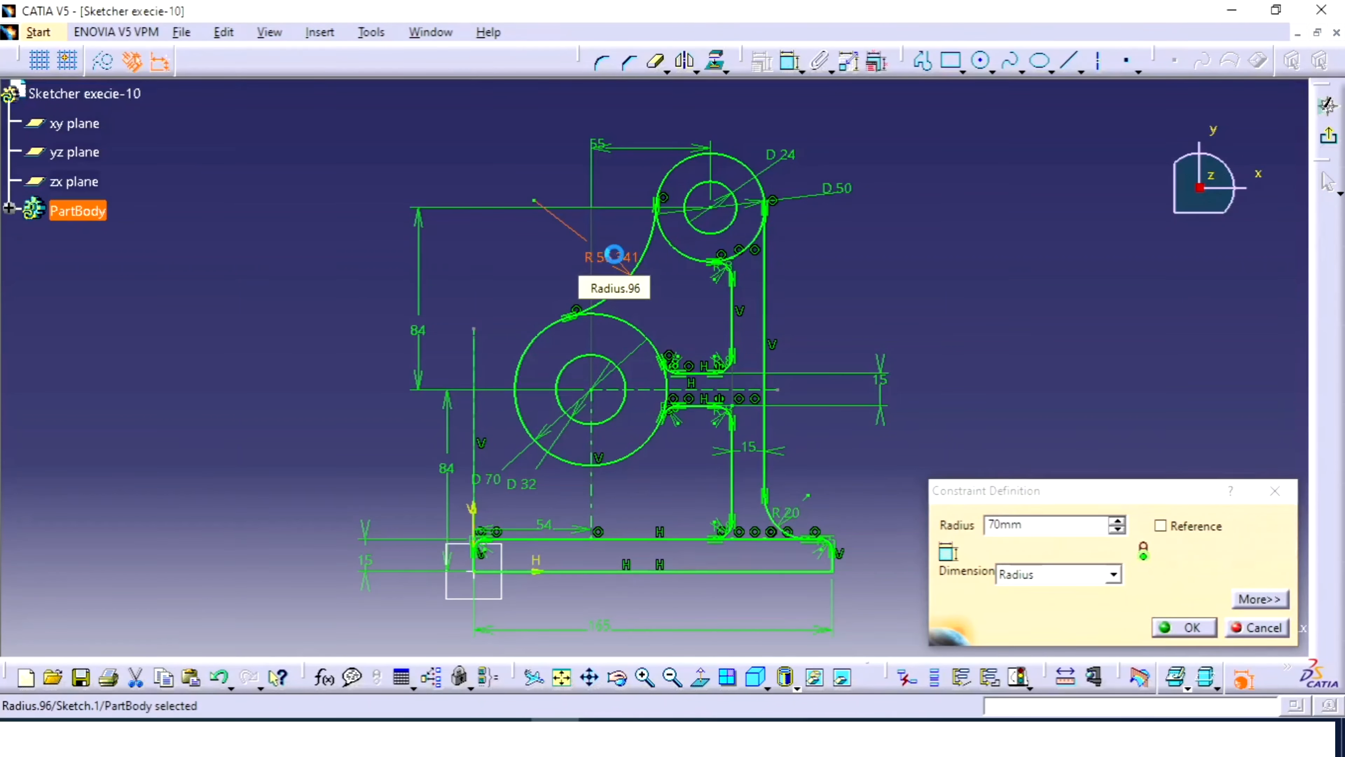
pyautogui.press('Return')
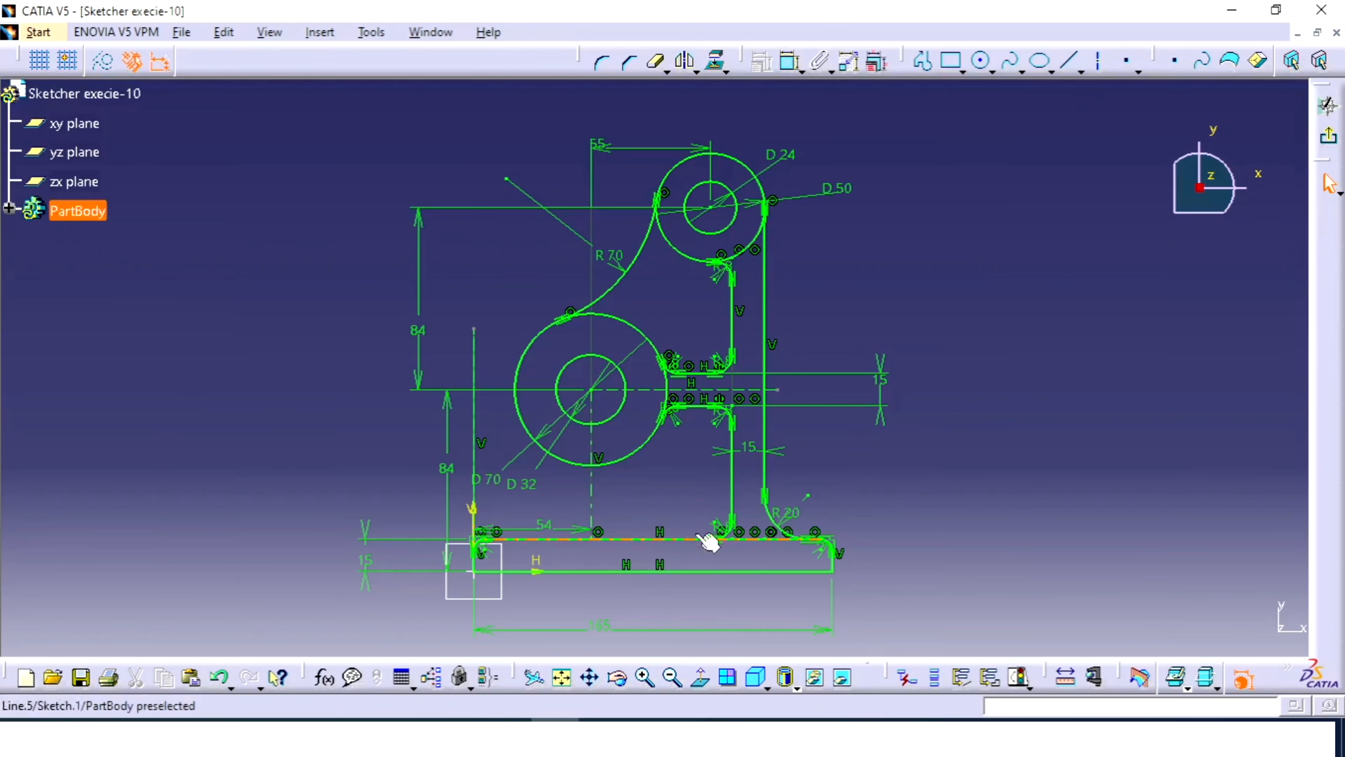
# Step: Draw a three-point arc of about 74 mm radius from the left side of the 70 mm circle down to the base's upper edge
pyautogui.click(989, 69)
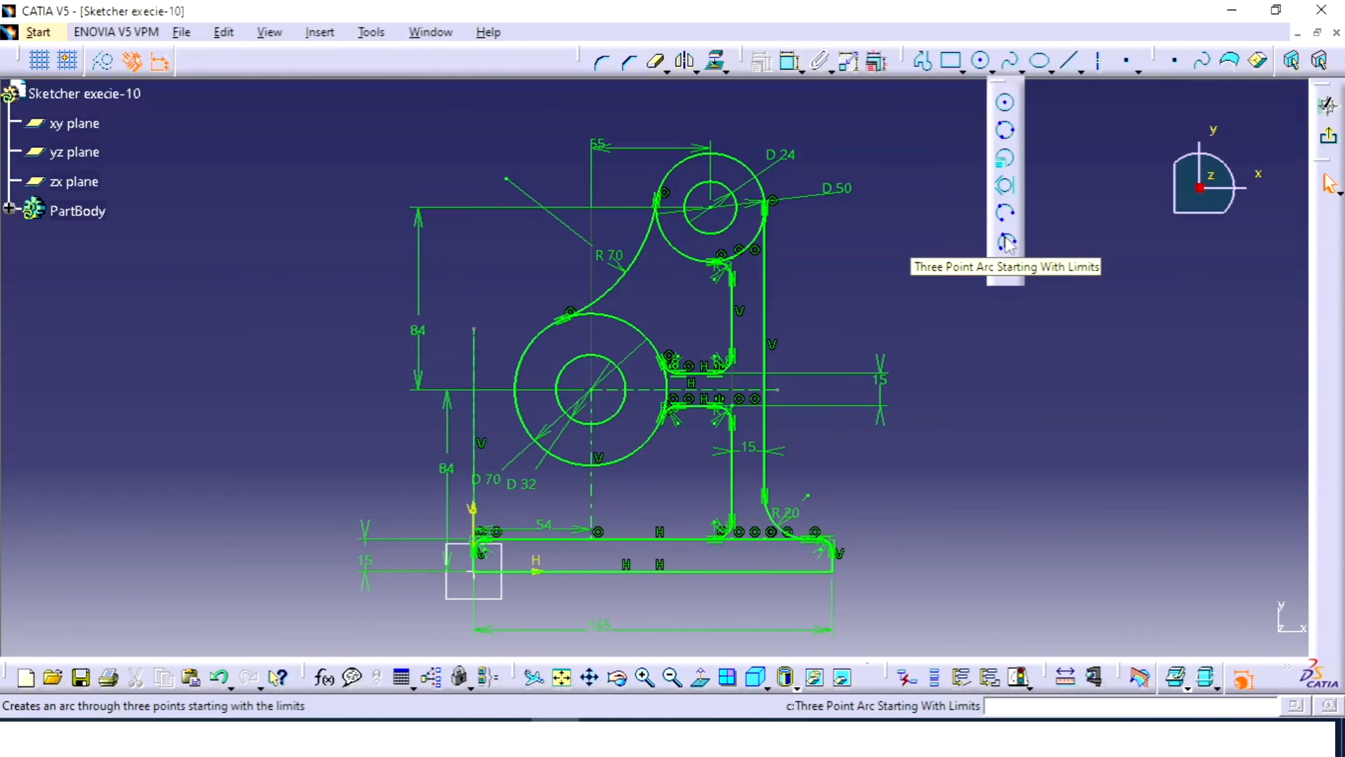
pyautogui.click(1005, 242)
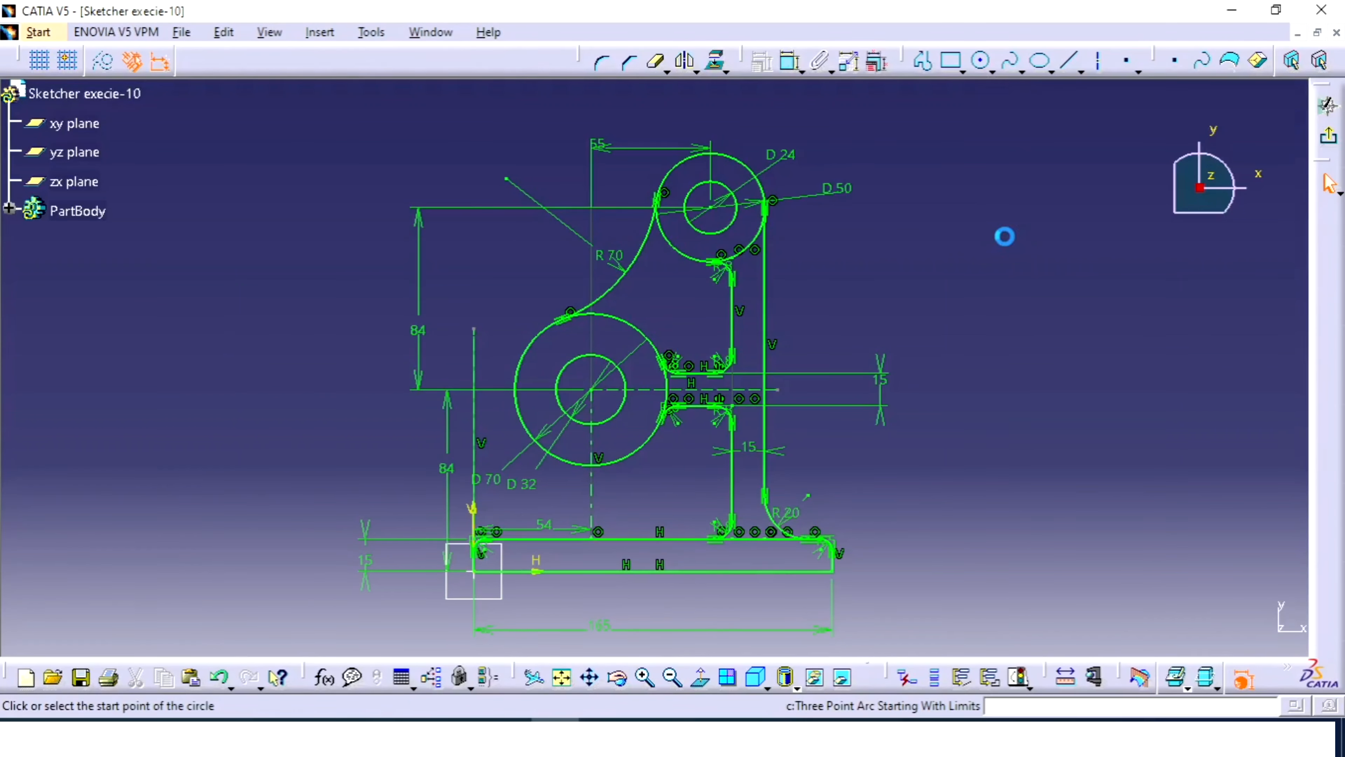
pyautogui.click(515, 396)
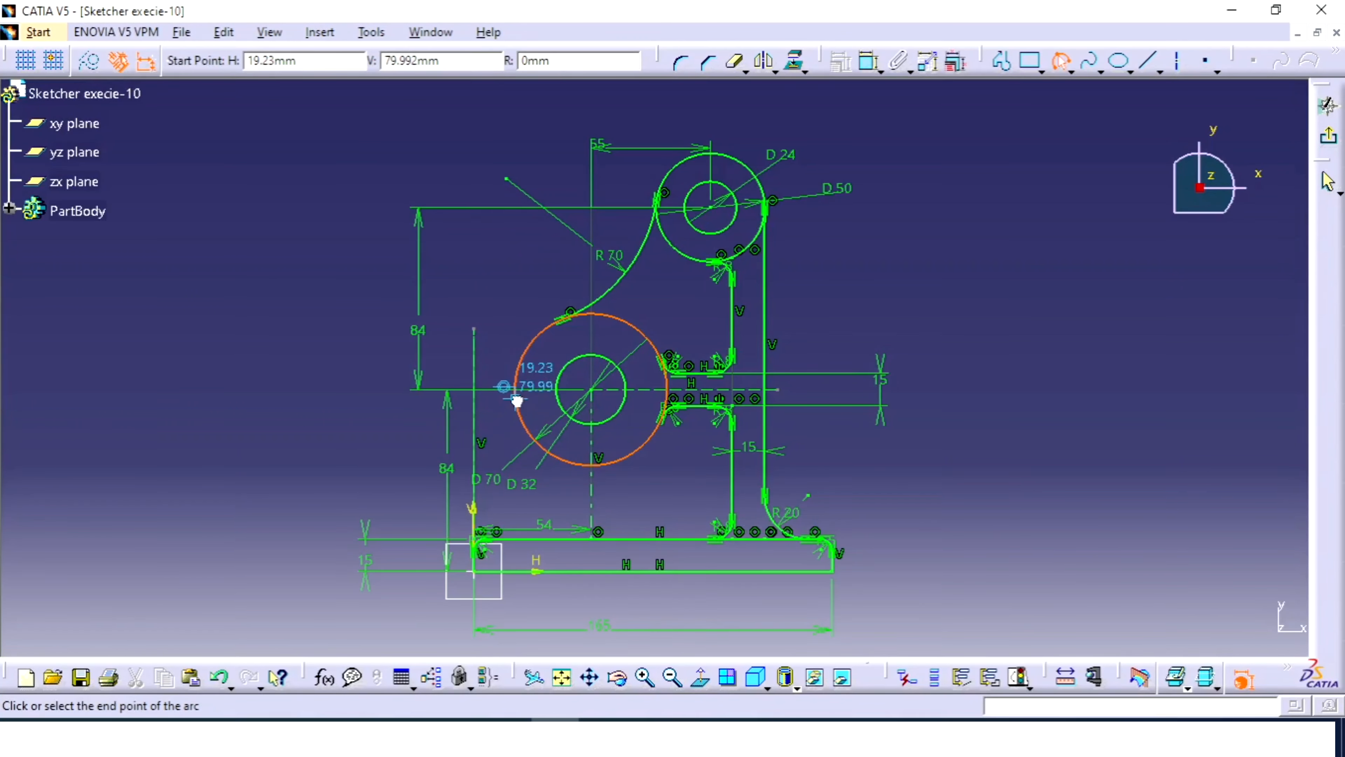
pyautogui.click(659, 539)
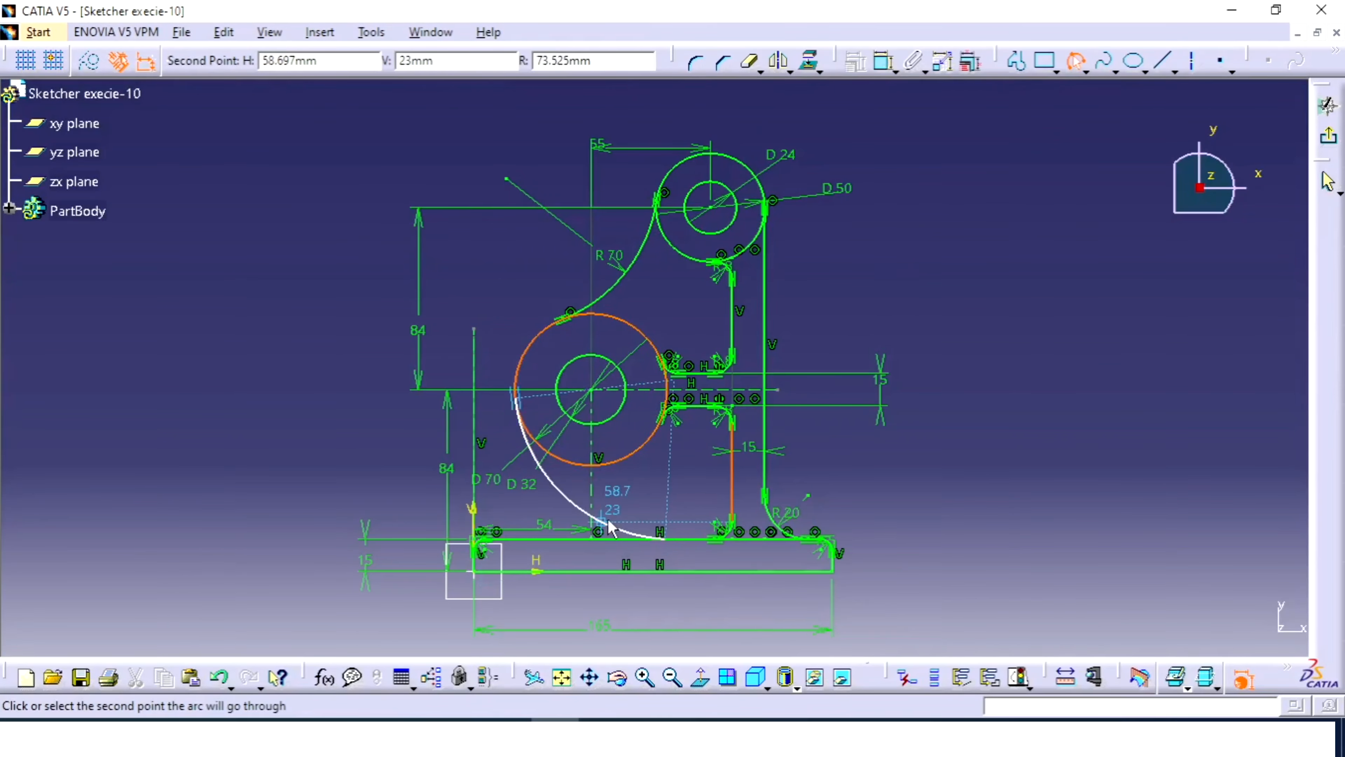
pyautogui.click(574, 500)
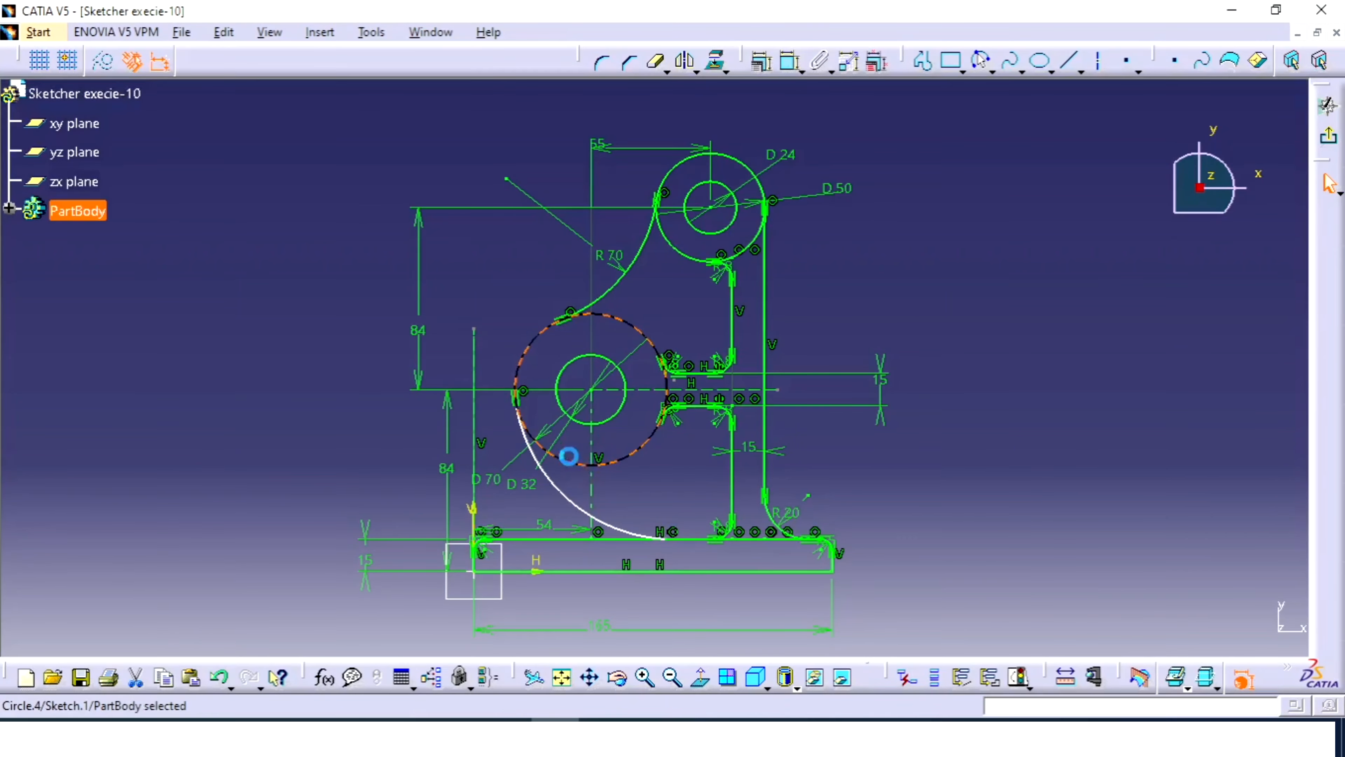
# Step: Constrain the new three-point arc to be tangent to the base's upper edge
pyautogui.click(522, 401)
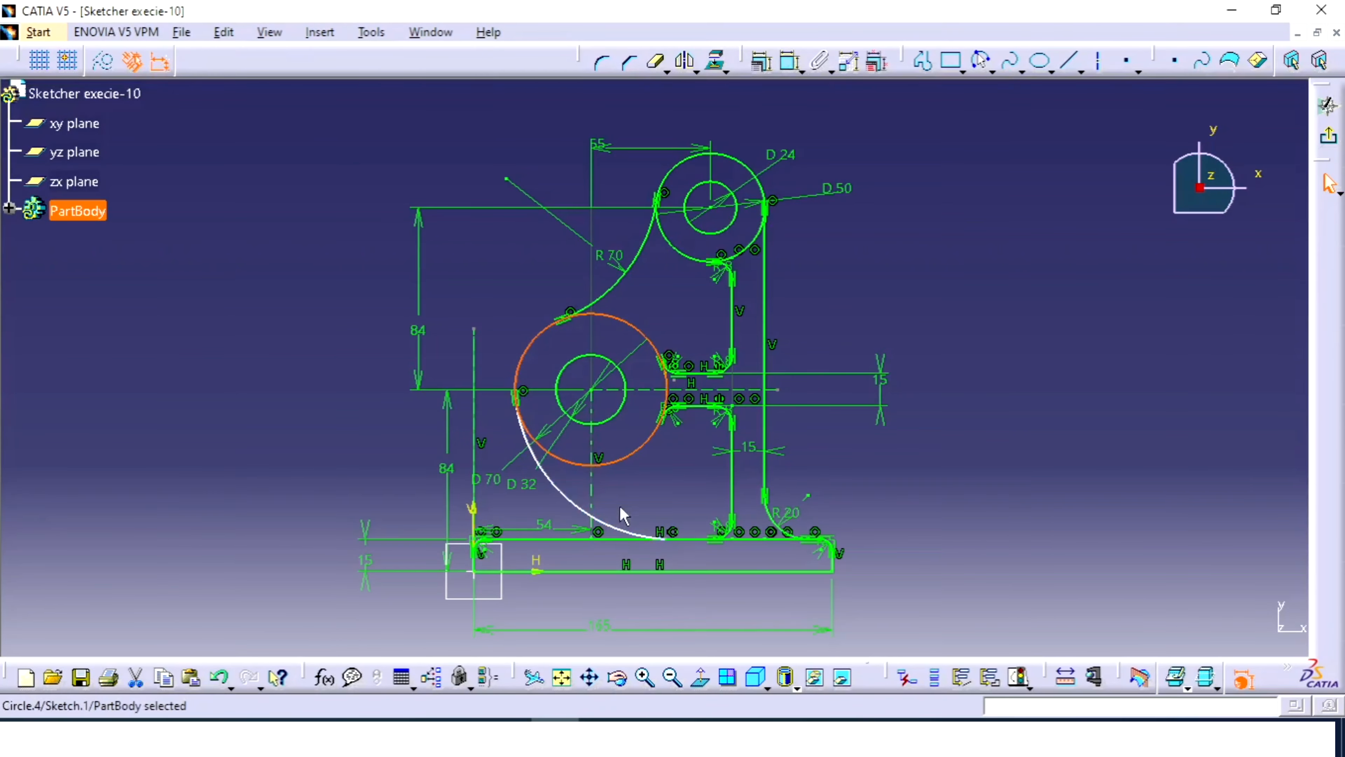
pyautogui.click(635, 534)
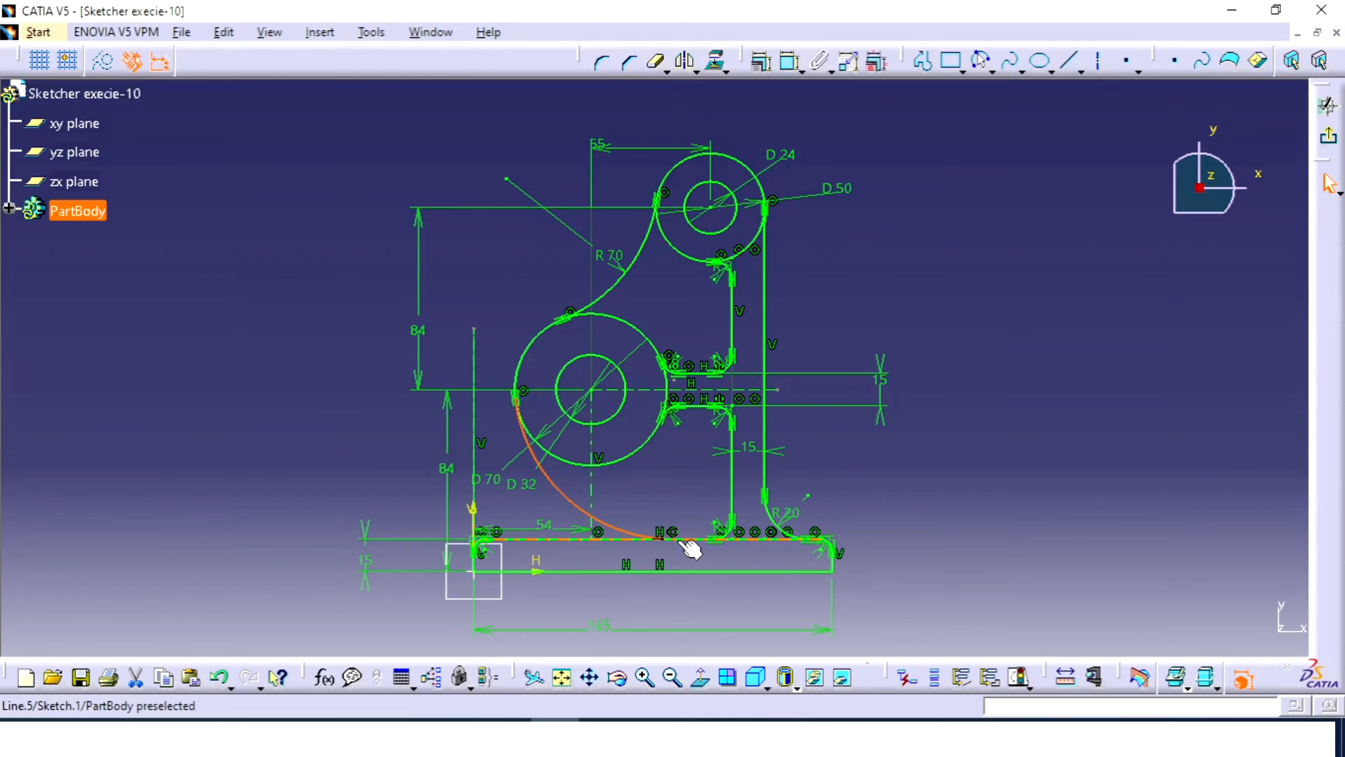
pyautogui.keyDown('ctrl'); pyautogui.click(687, 540); pyautogui.keyUp('ctrl')
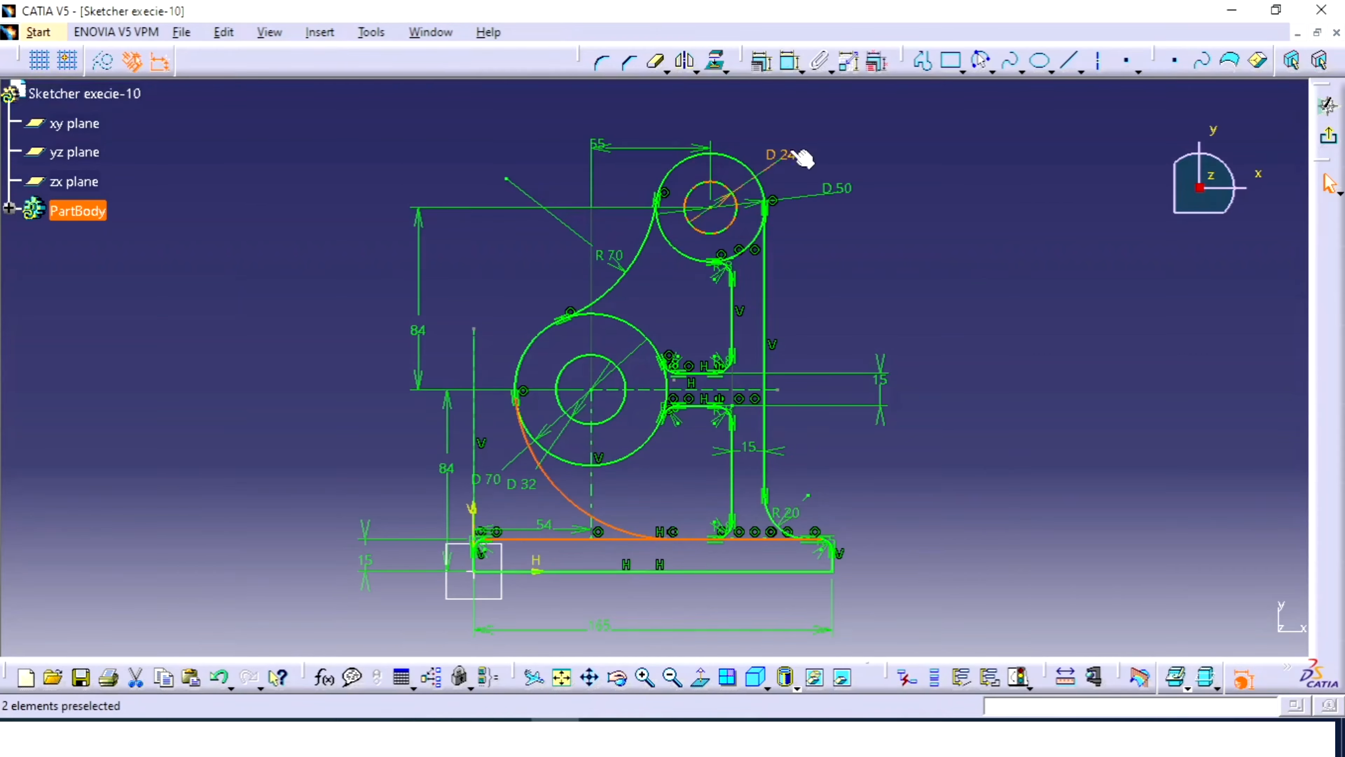
pyautogui.click(761, 62)
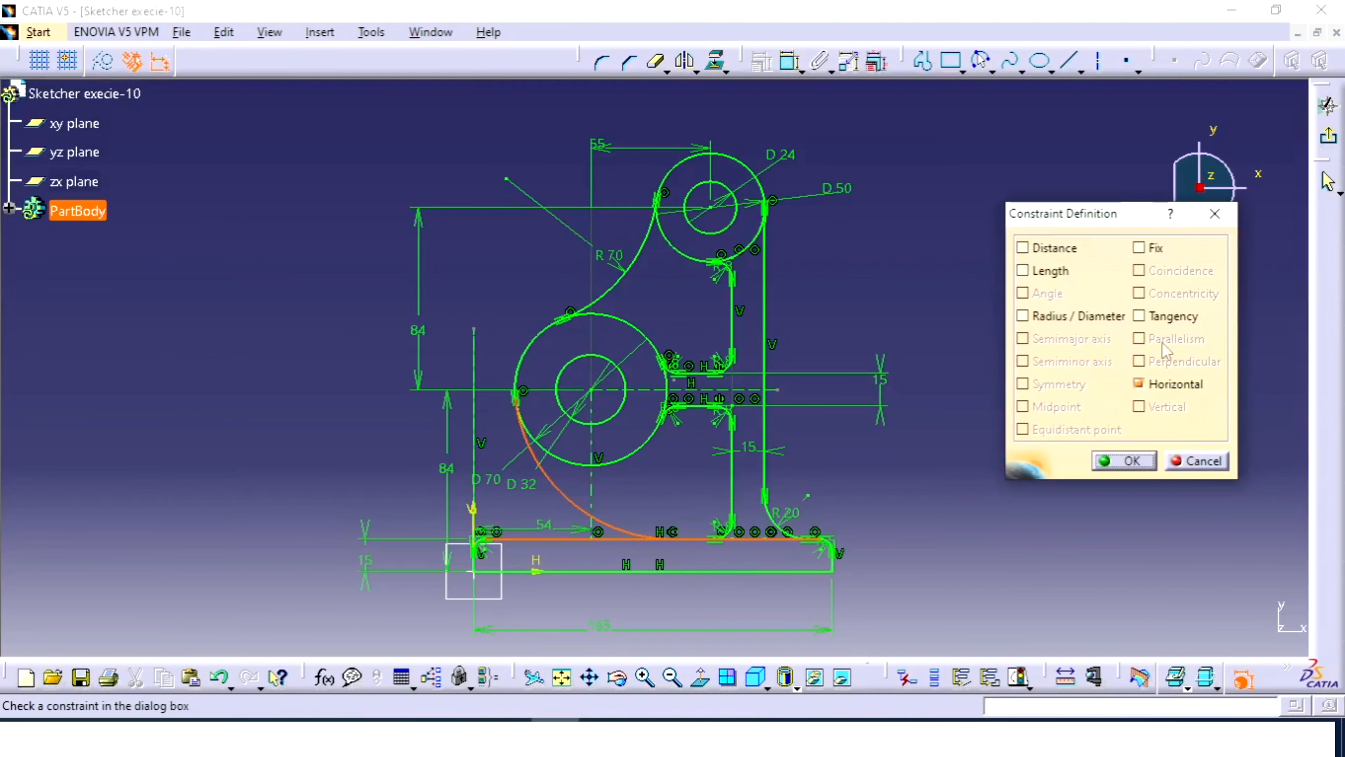
pyautogui.click(1163, 320)
pyautogui.click(1124, 460)
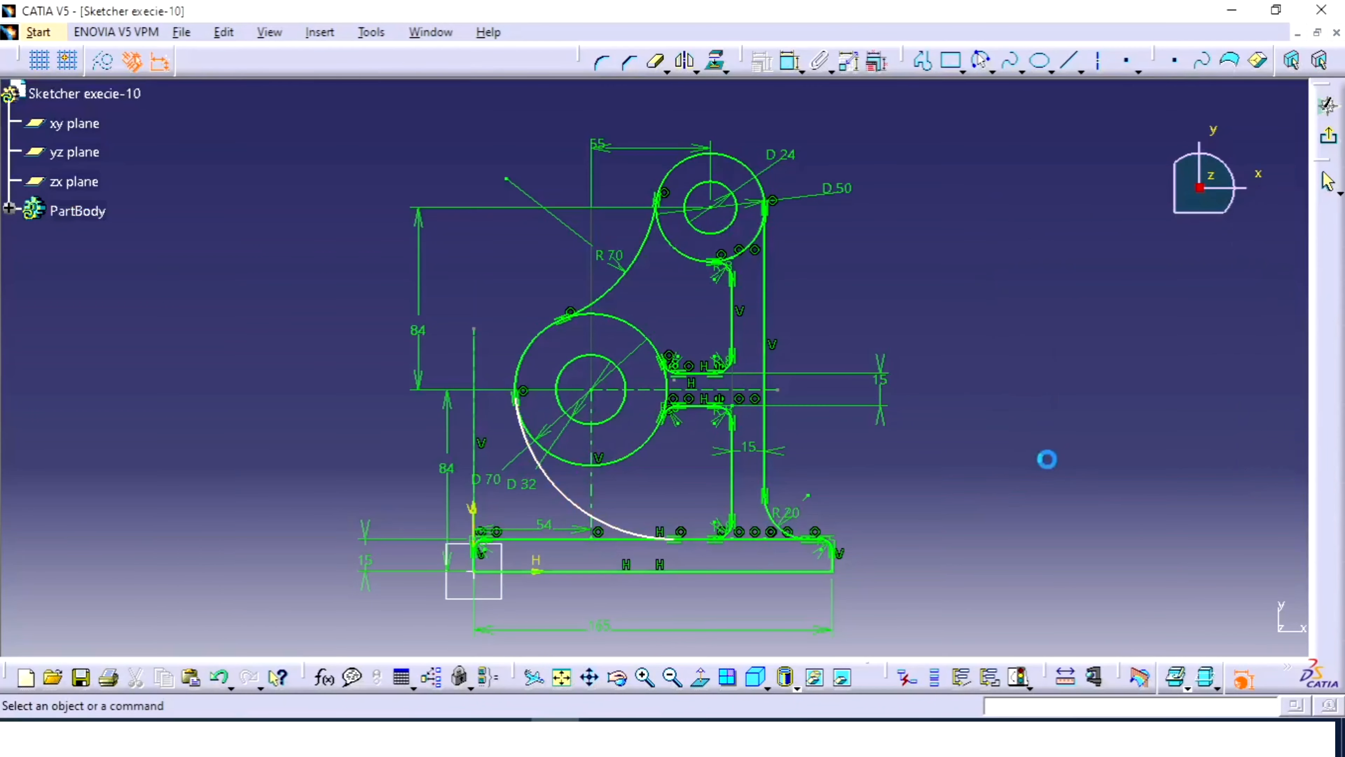
# Step: Dimension the three-point arc's radius, check the exercise drawing, and set the radius to 80 mm
pyautogui.click(790, 62)
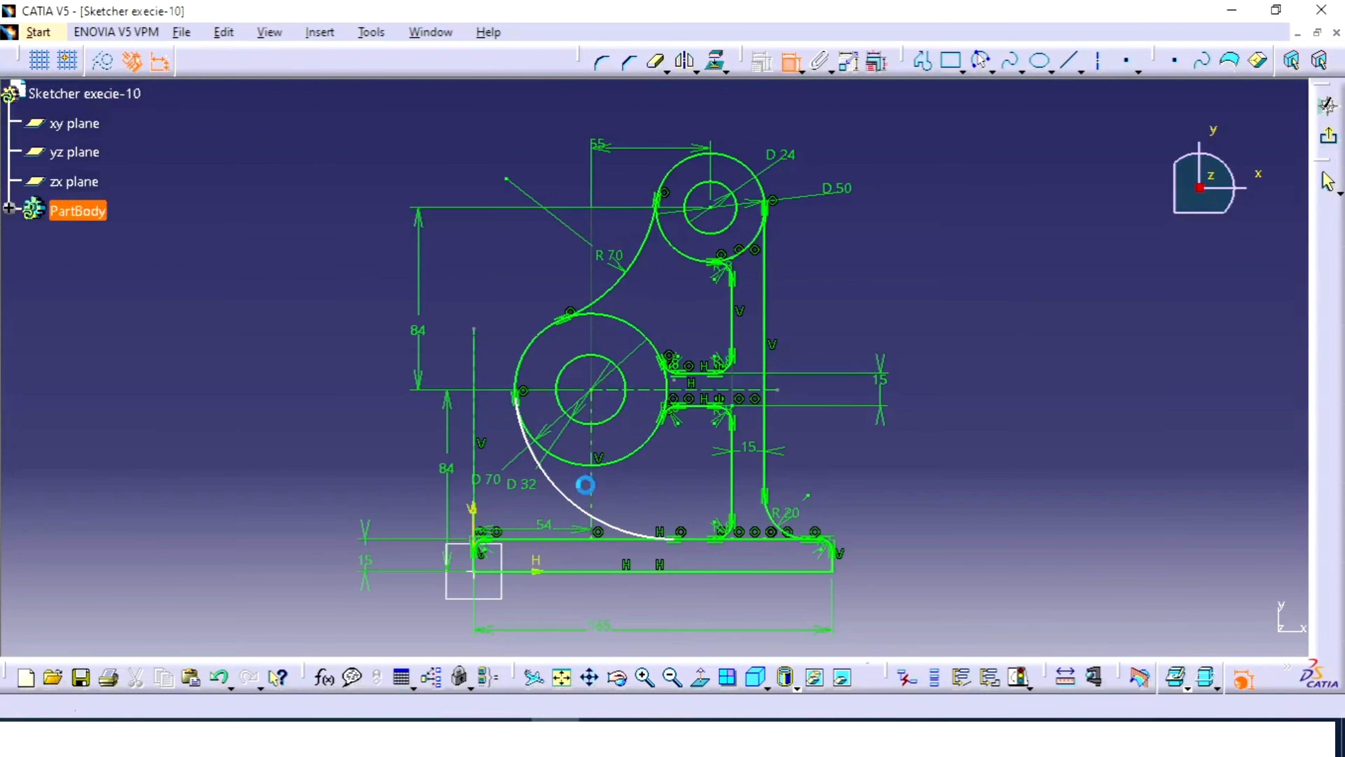
pyautogui.click(576, 507)
pyautogui.click(566, 528)
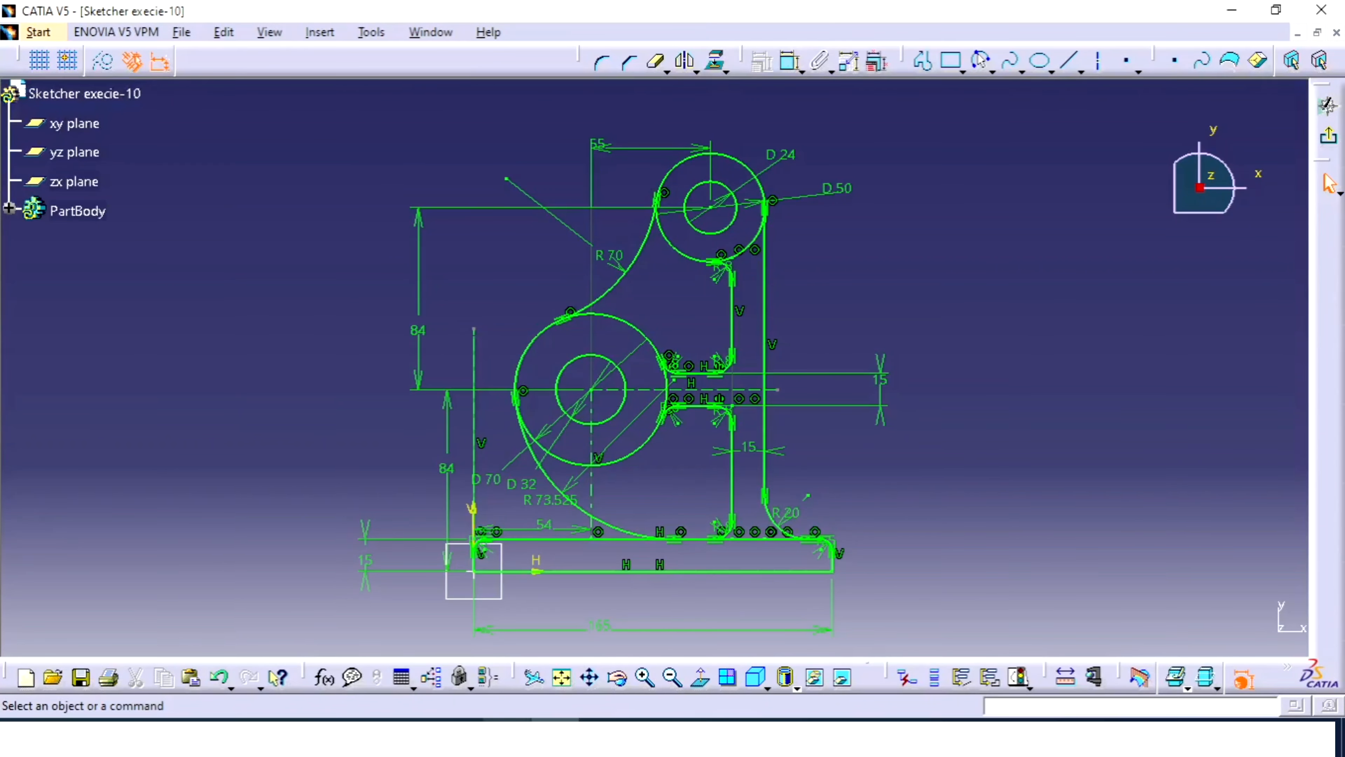
pyautogui.click(510, 733)
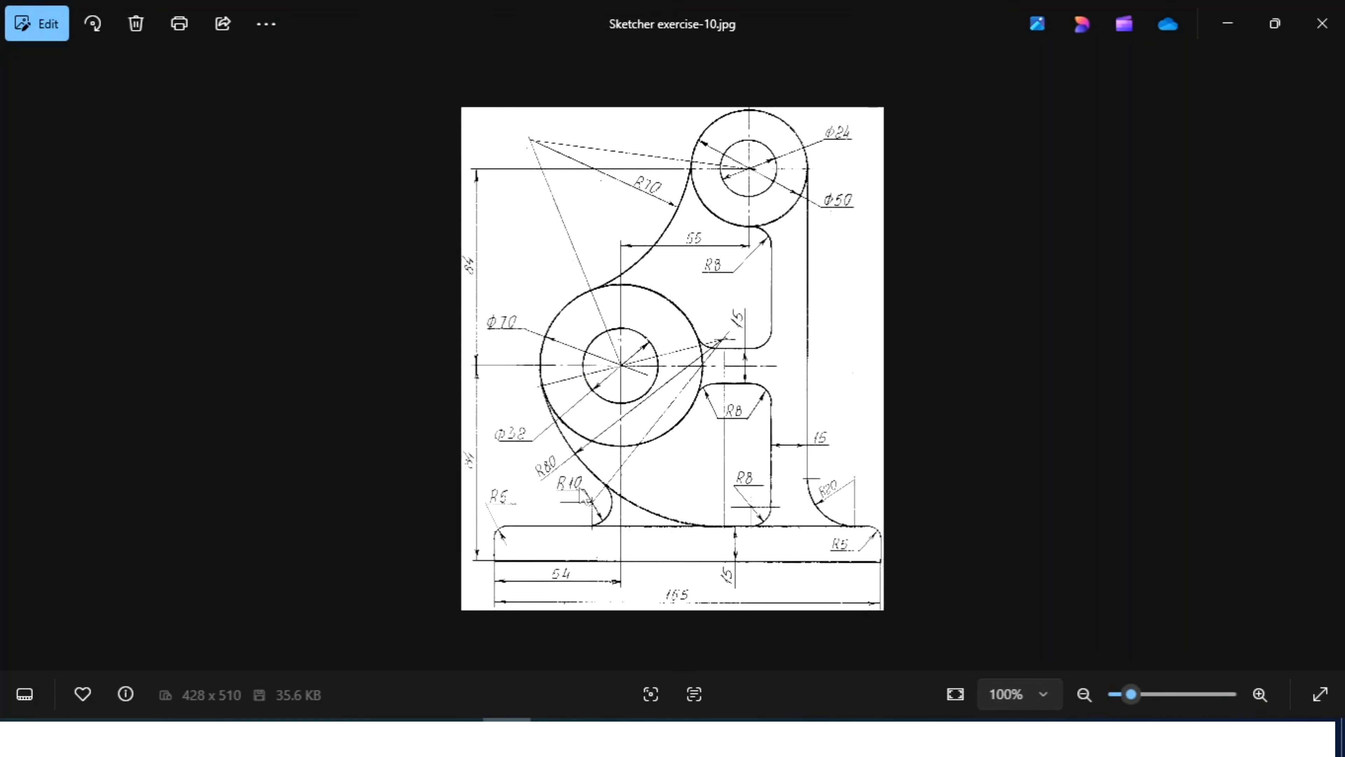
pyautogui.click(504, 737)
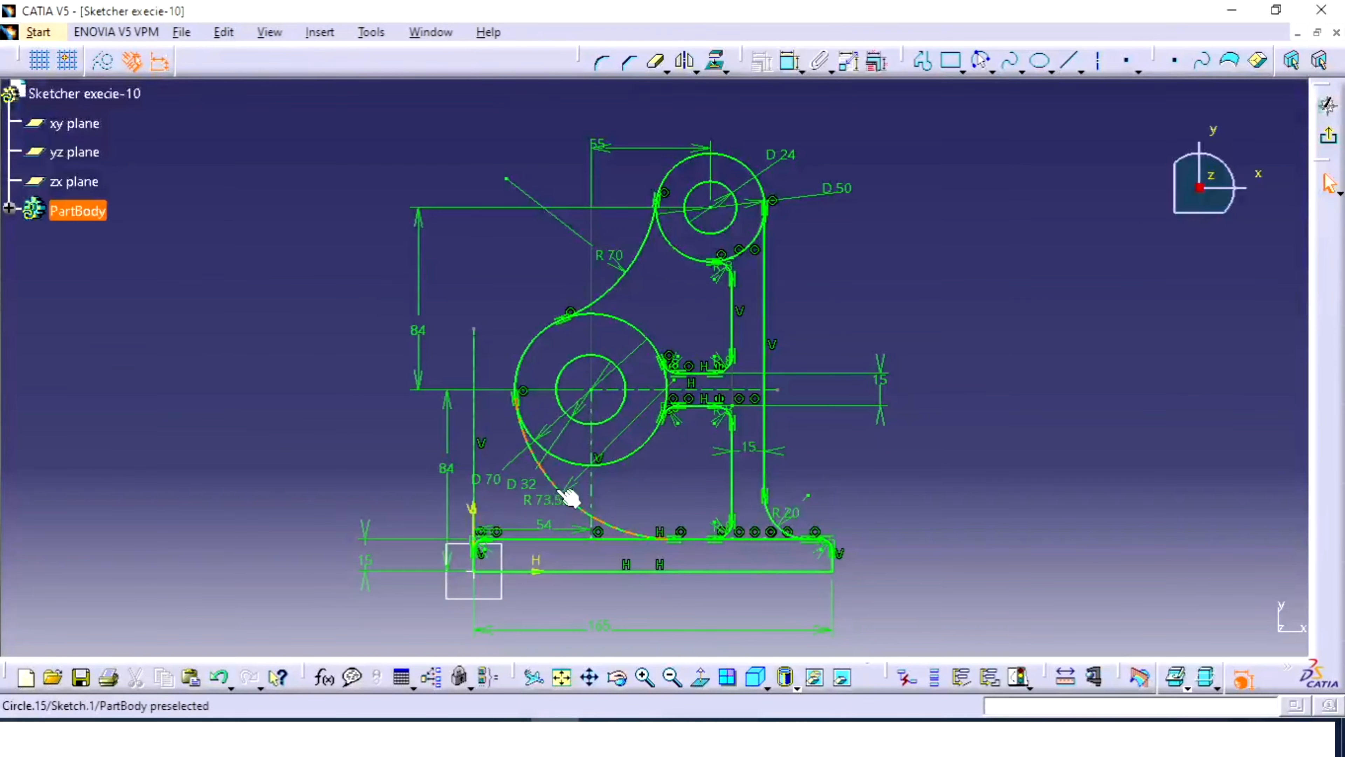
pyautogui.doubleClick(541, 501)
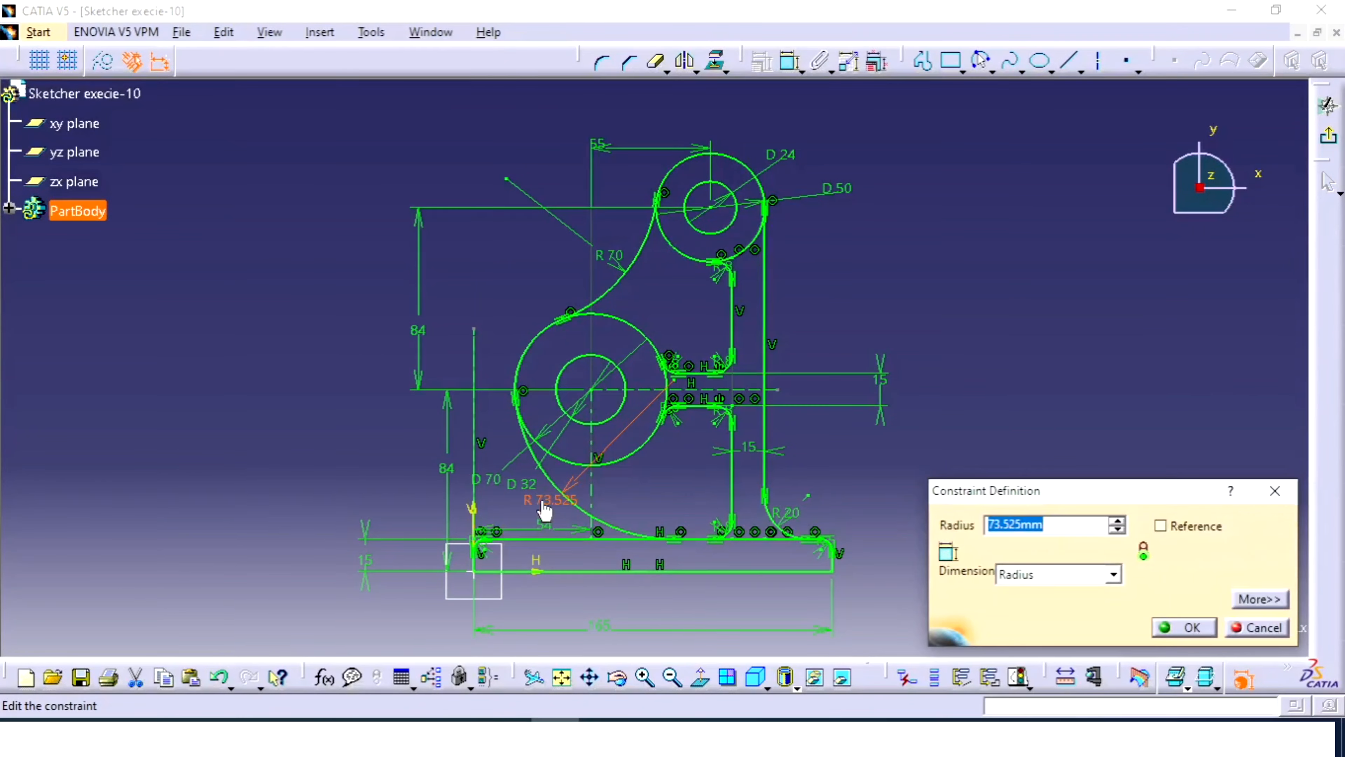
pyautogui.write('80')
pyautogui.press('Return')
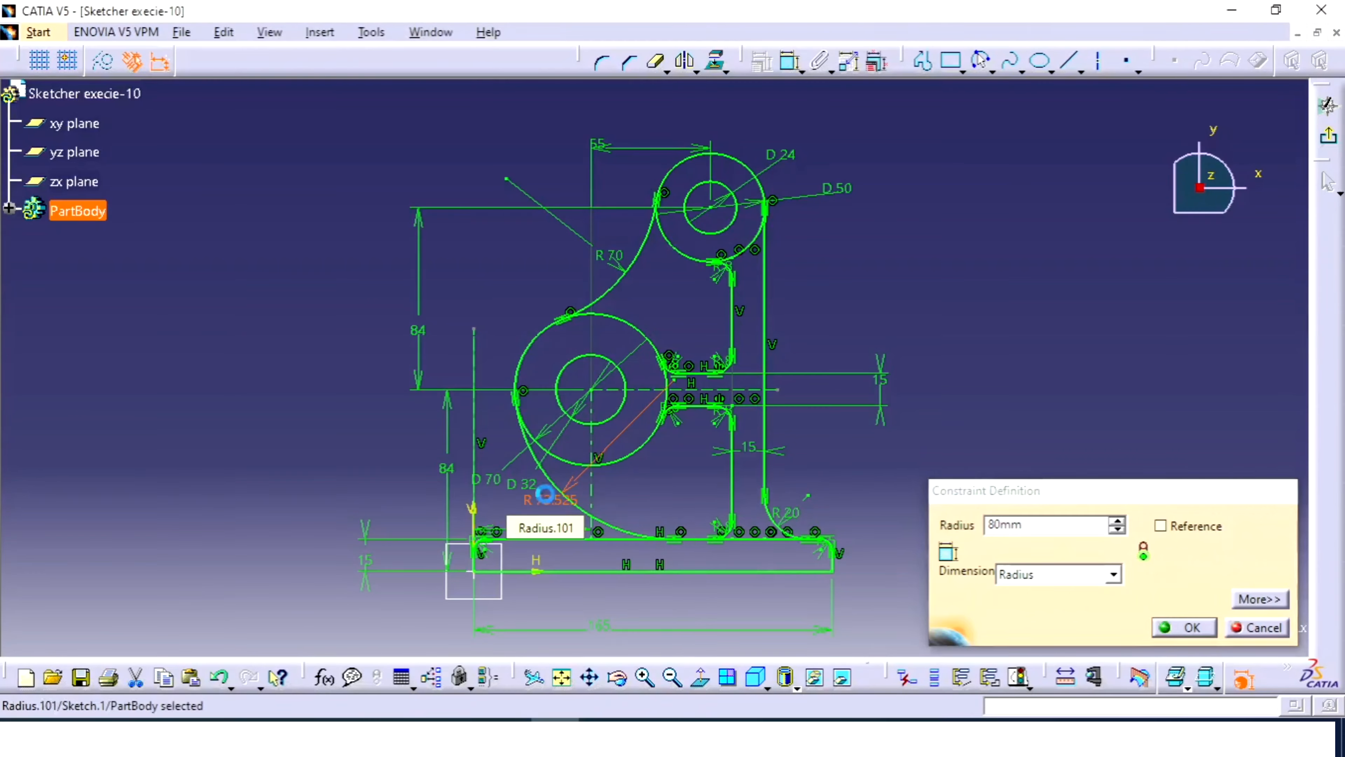
# Step: Check the exercise drawing and add an untrimmed corner of about 9.7 mm radius between the R80 arc's outer side and the base's upper edge
pyautogui.click(965, 439)
pyautogui.moveTo(965, 440); pyautogui.dragTo(970, 373, button='middle')
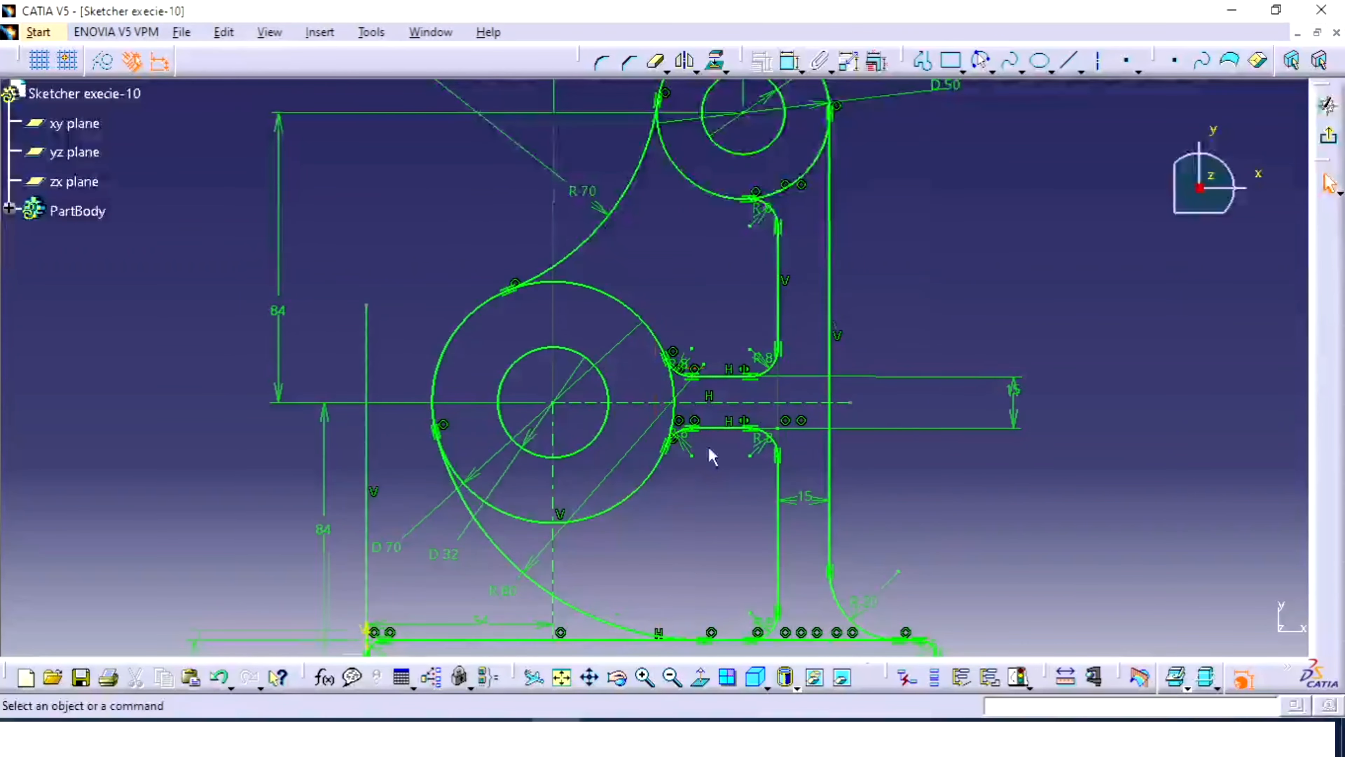
pyautogui.click(796, 300)
pyautogui.moveTo(712, 454)
pyautogui.mouseDown(button='middle')
pyautogui.moveTo(796, 301)
pyautogui.moveTo(729, 441)
pyautogui.moveTo(730, 481)
pyautogui.mouseUp(button='middle')
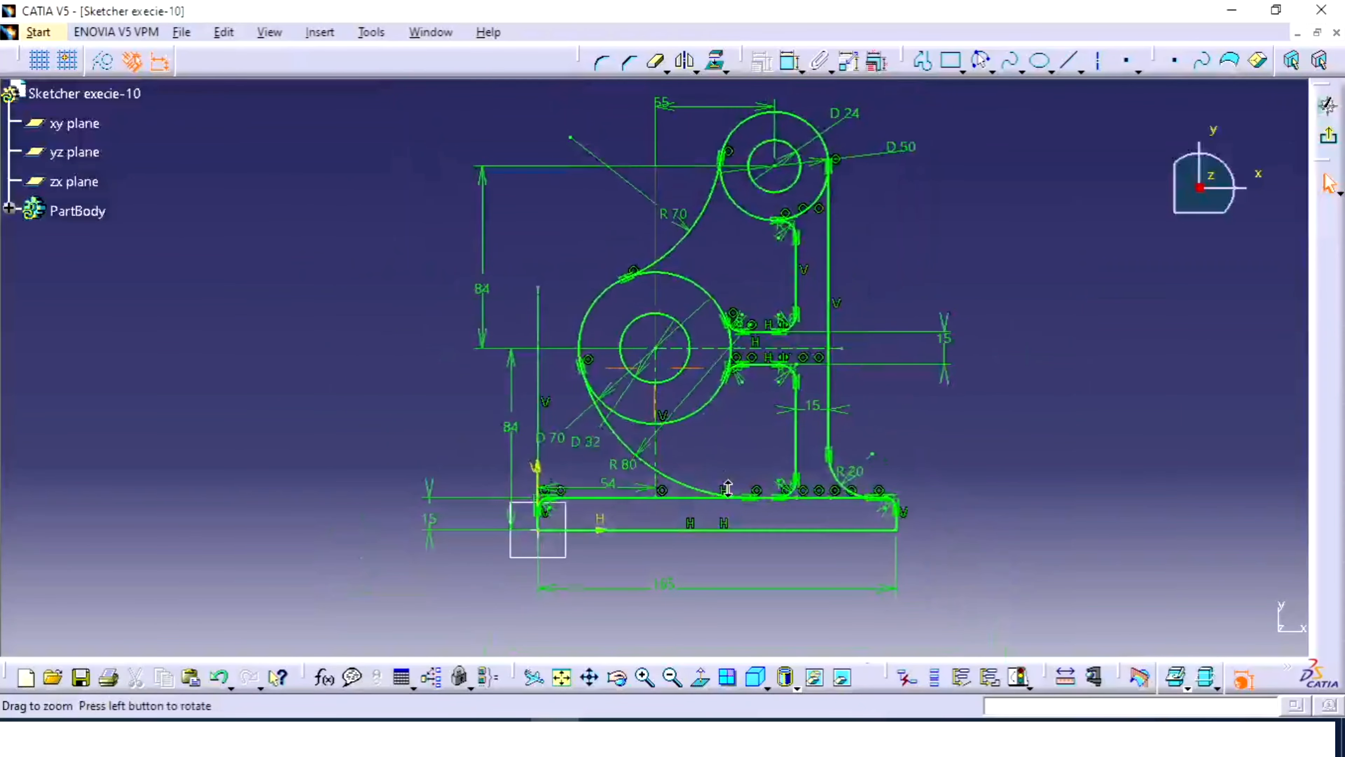
pyautogui.click(507, 737)
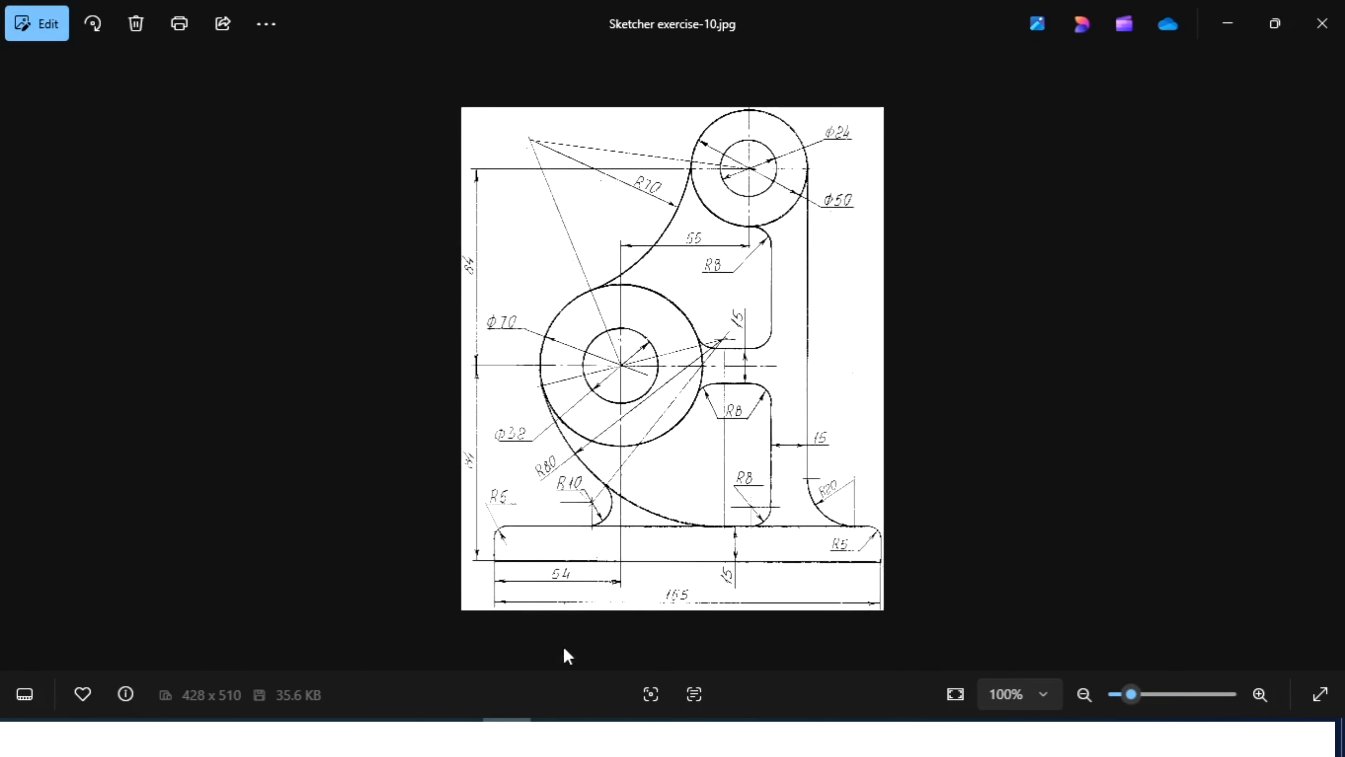
pyautogui.click(555, 736)
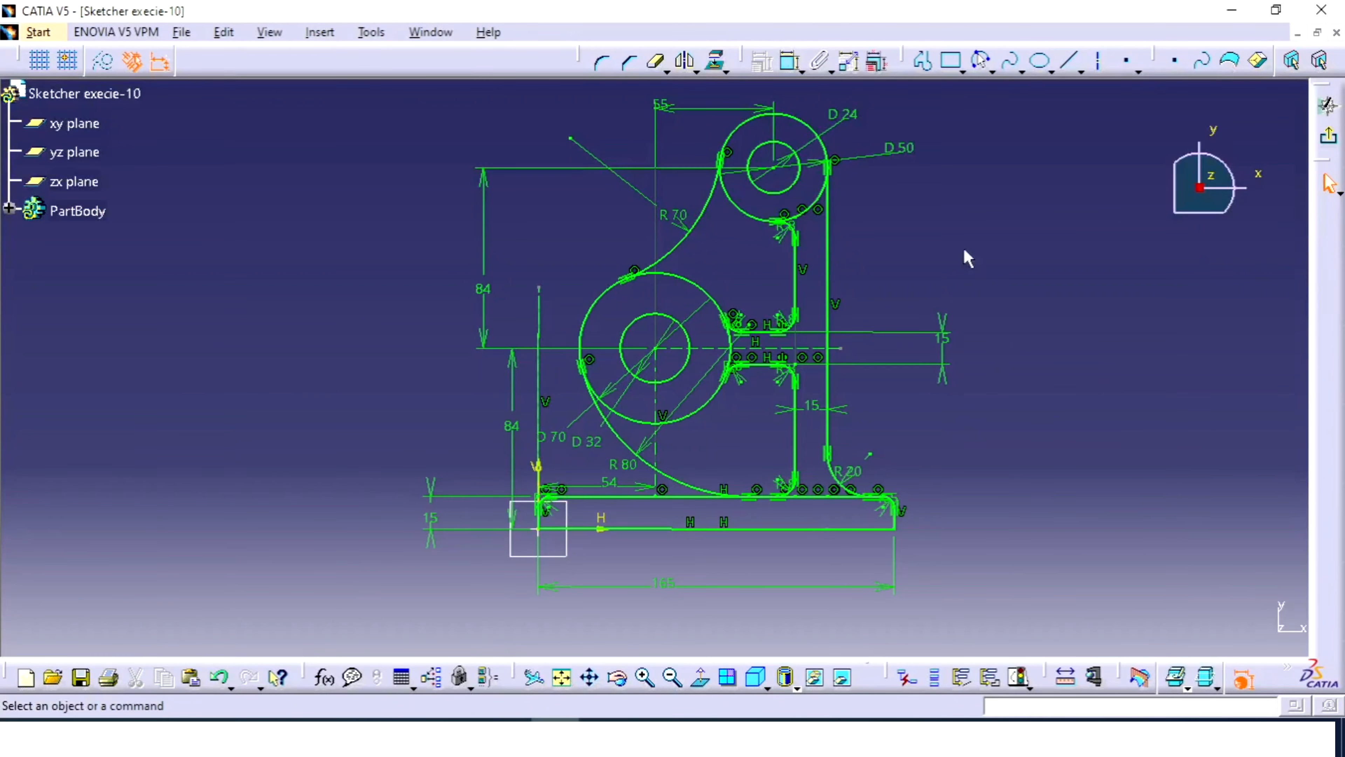
pyautogui.click(599, 68)
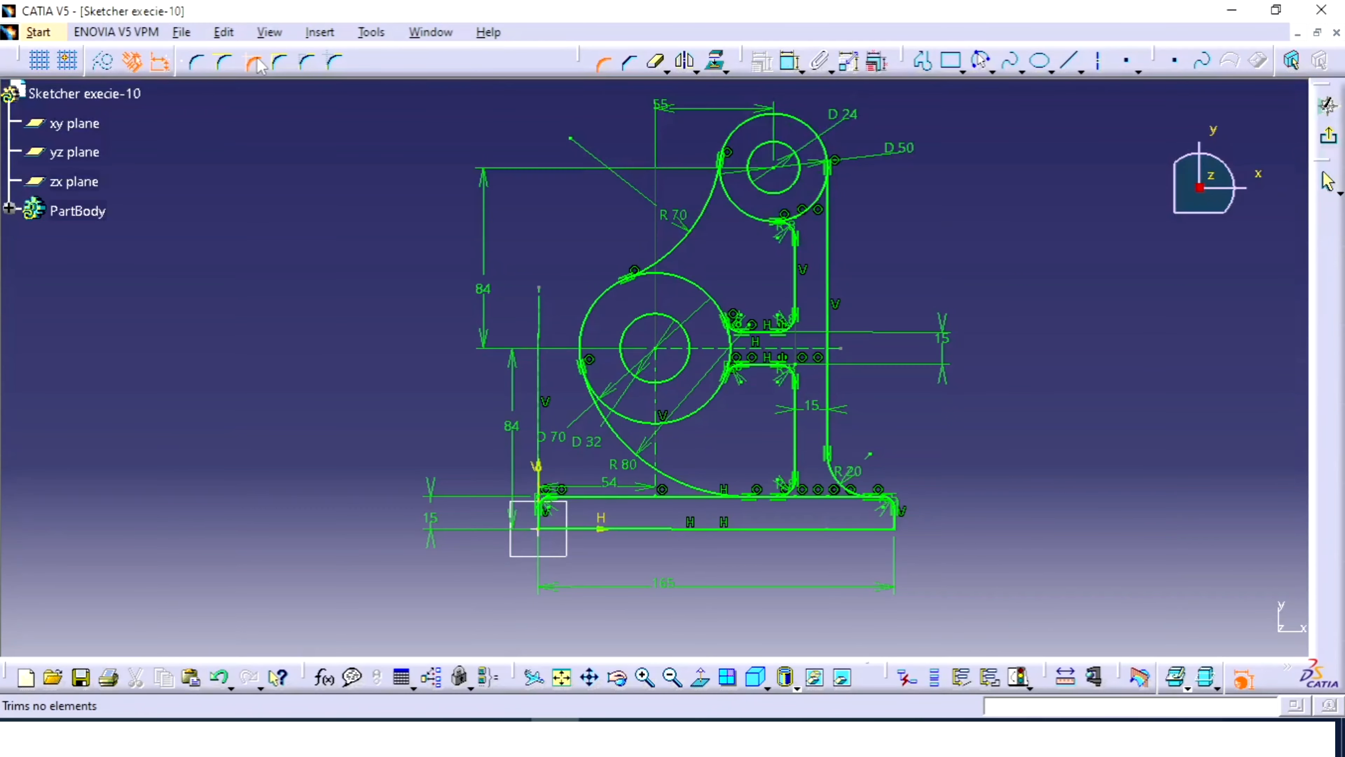
pyautogui.click(255, 64)
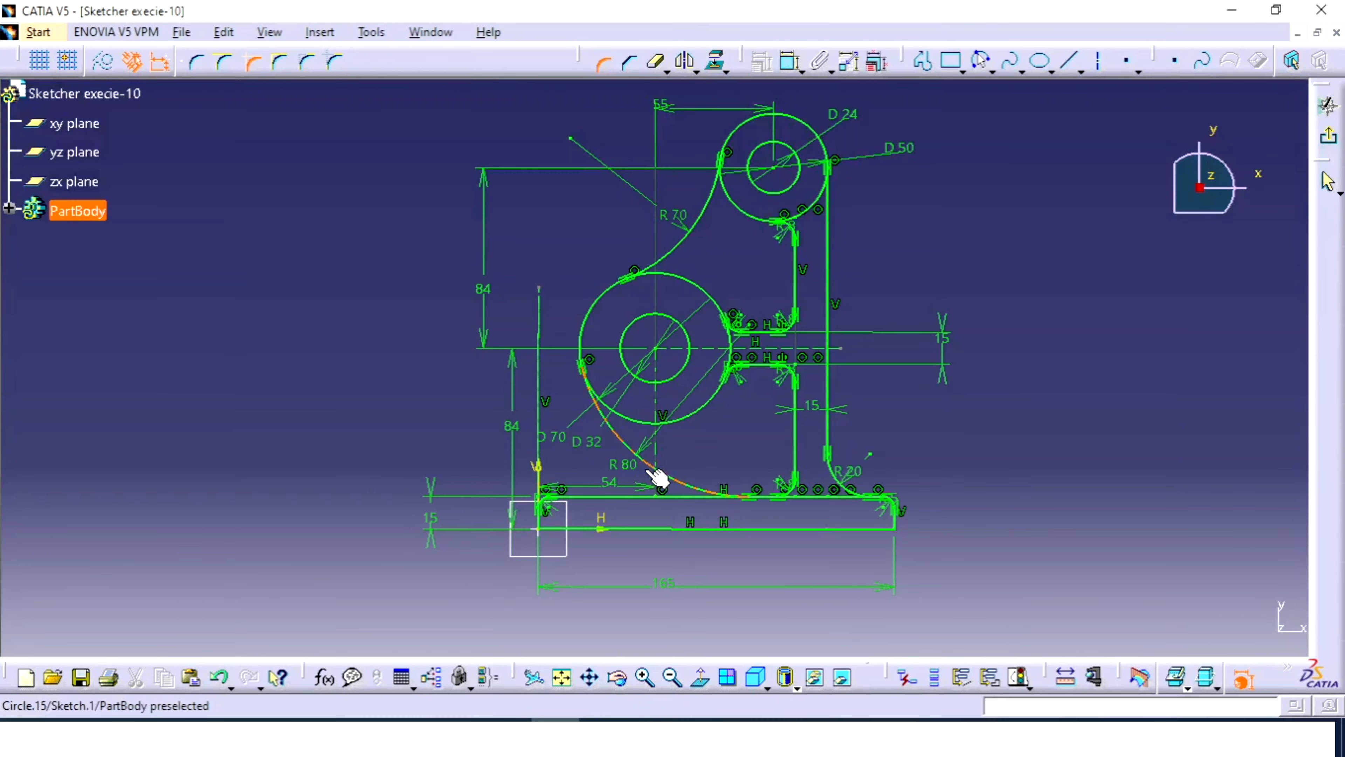
pyautogui.click(657, 475)
pyautogui.click(655, 496)
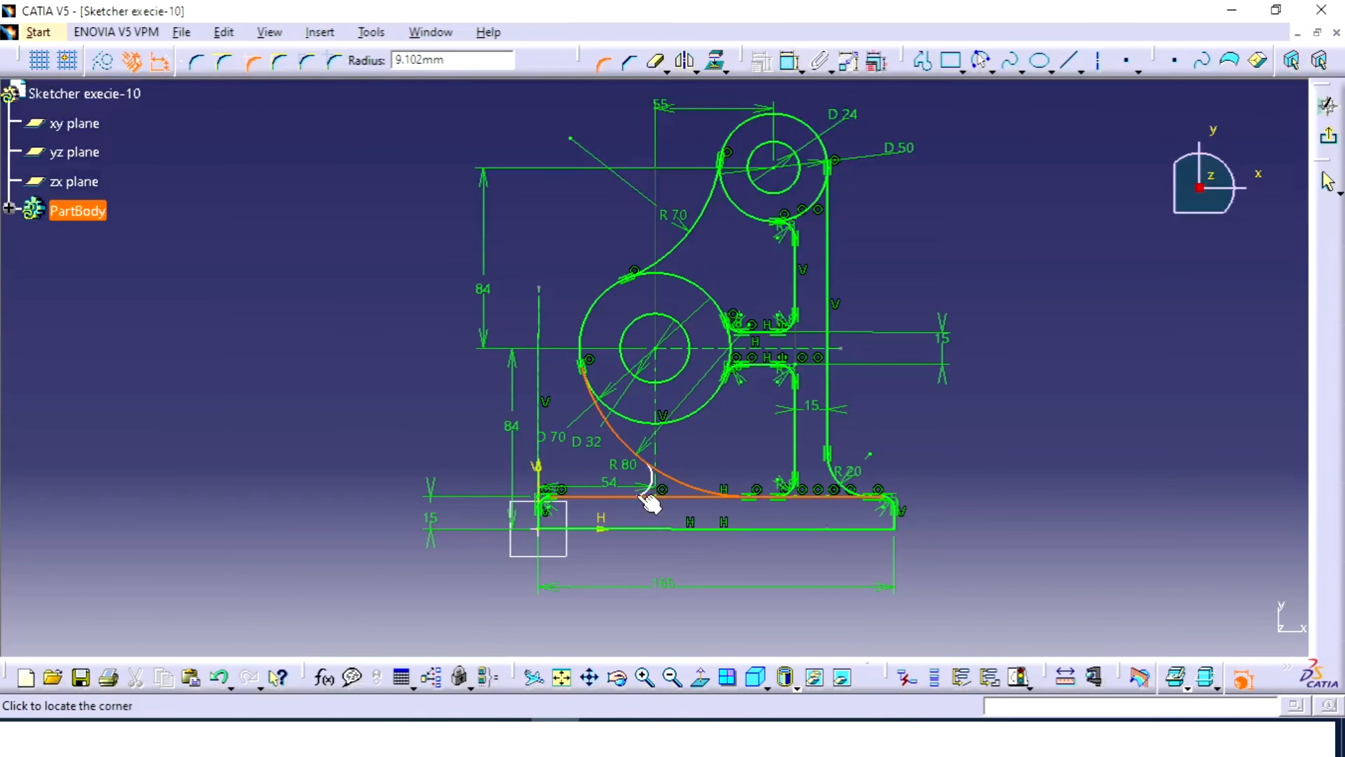
pyautogui.click(657, 498)
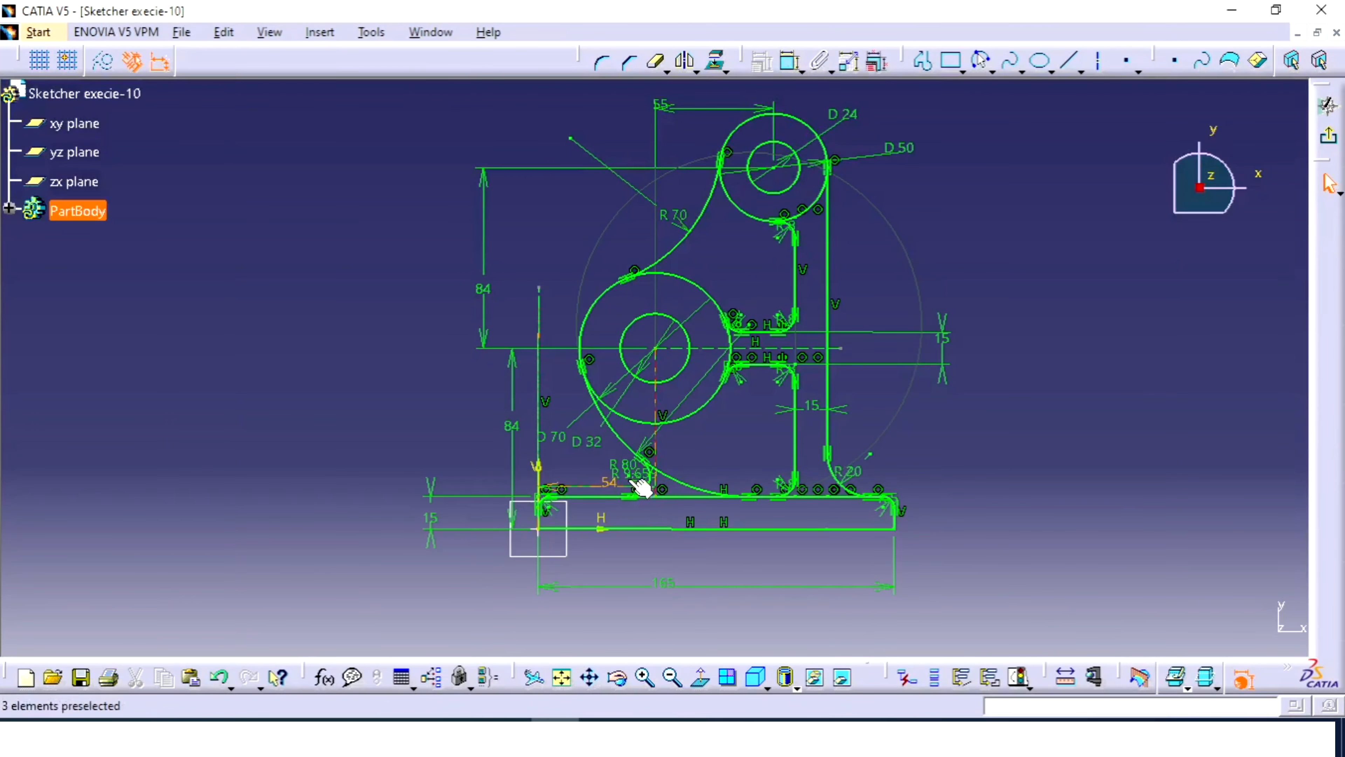
# Step: Set the radius of the small corner between the R80 arc and the base to 10 mm
pyautogui.doubleClick(644, 473)
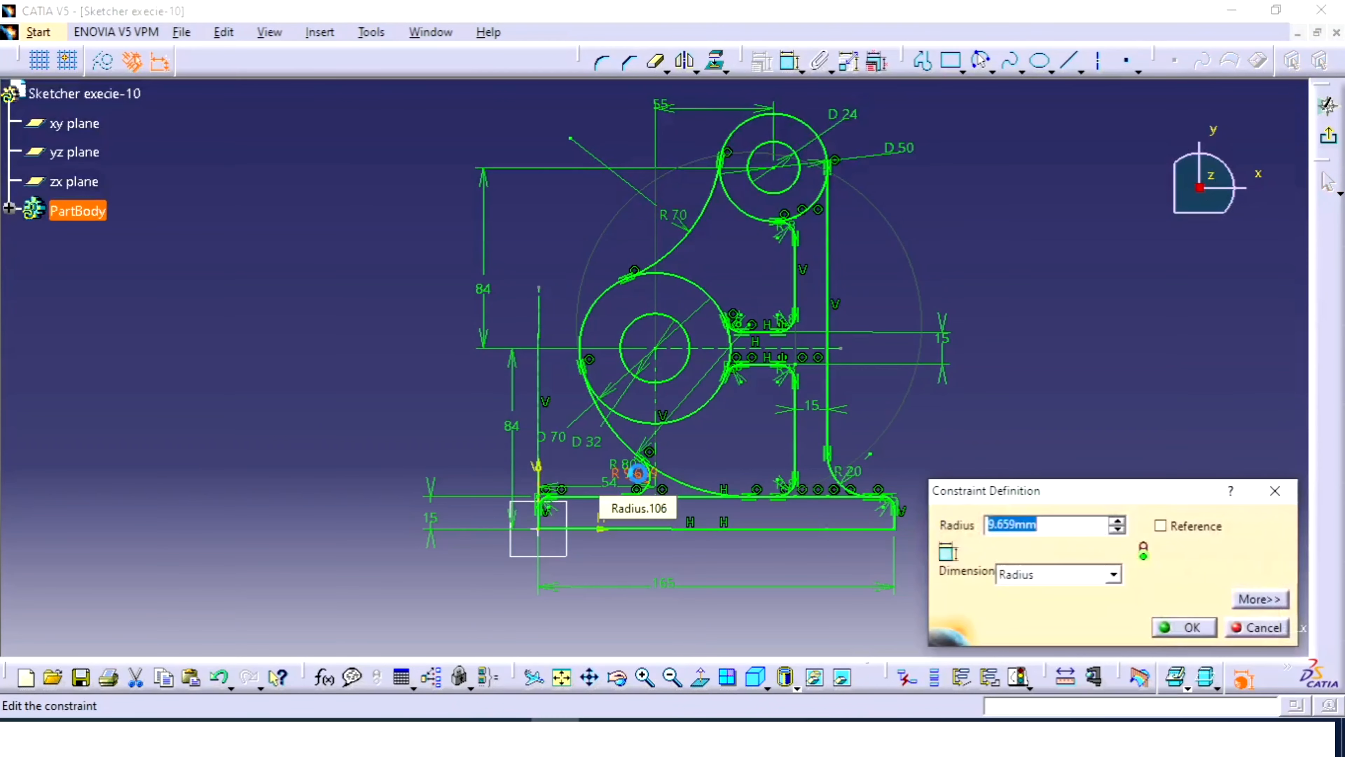
pyautogui.write('10')
pyautogui.press('Return')
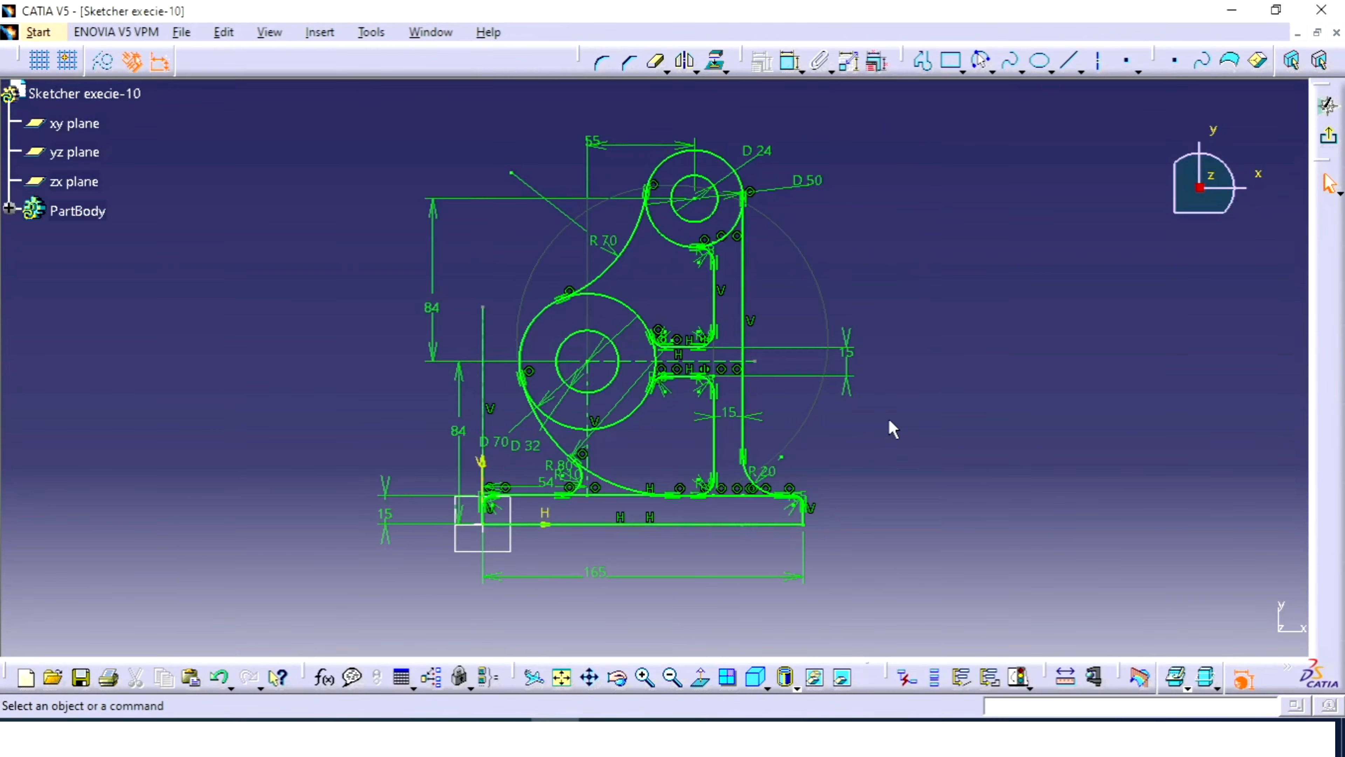
pyautogui.moveTo(891, 417); pyautogui.dragTo(893, 413, button='middle')
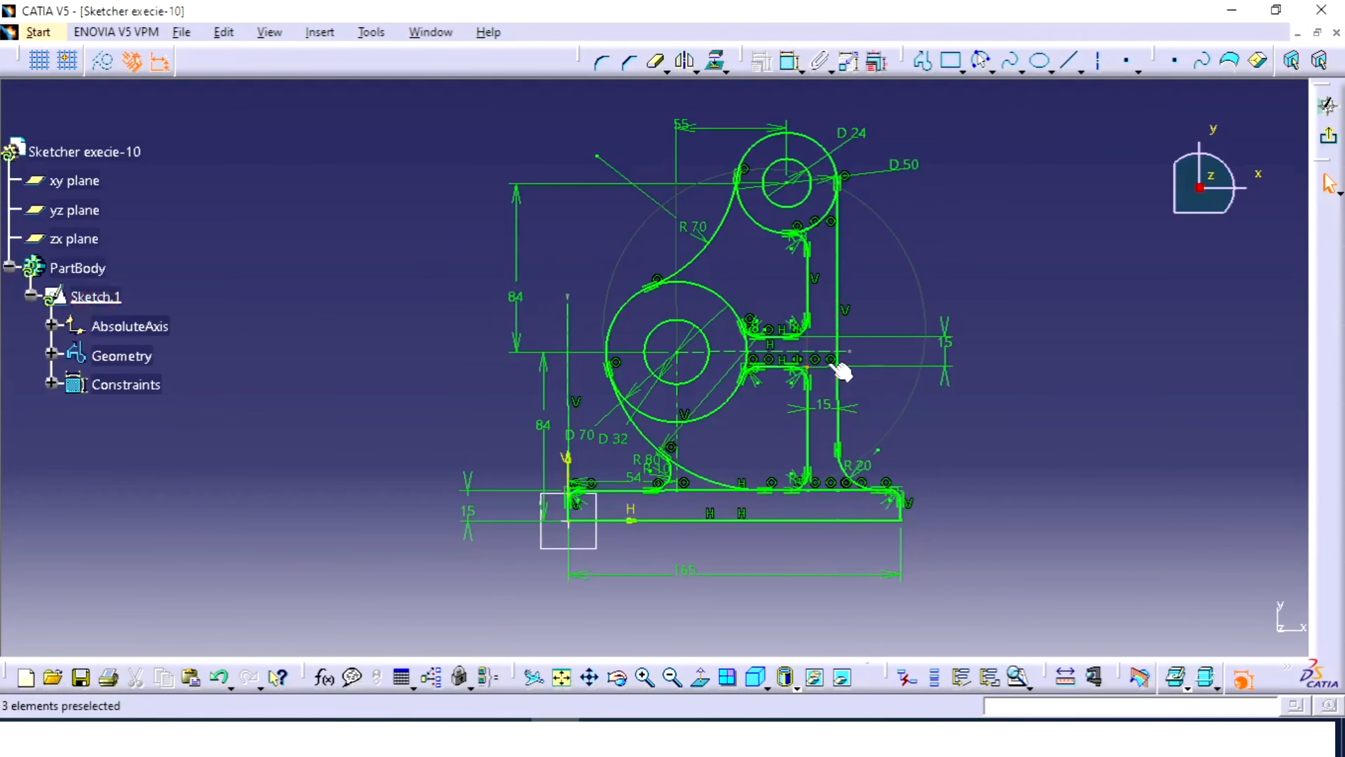
pyautogui.moveTo(841, 369); pyautogui.dragTo(852, 440, button='middle')
pyautogui.click(728, 193)
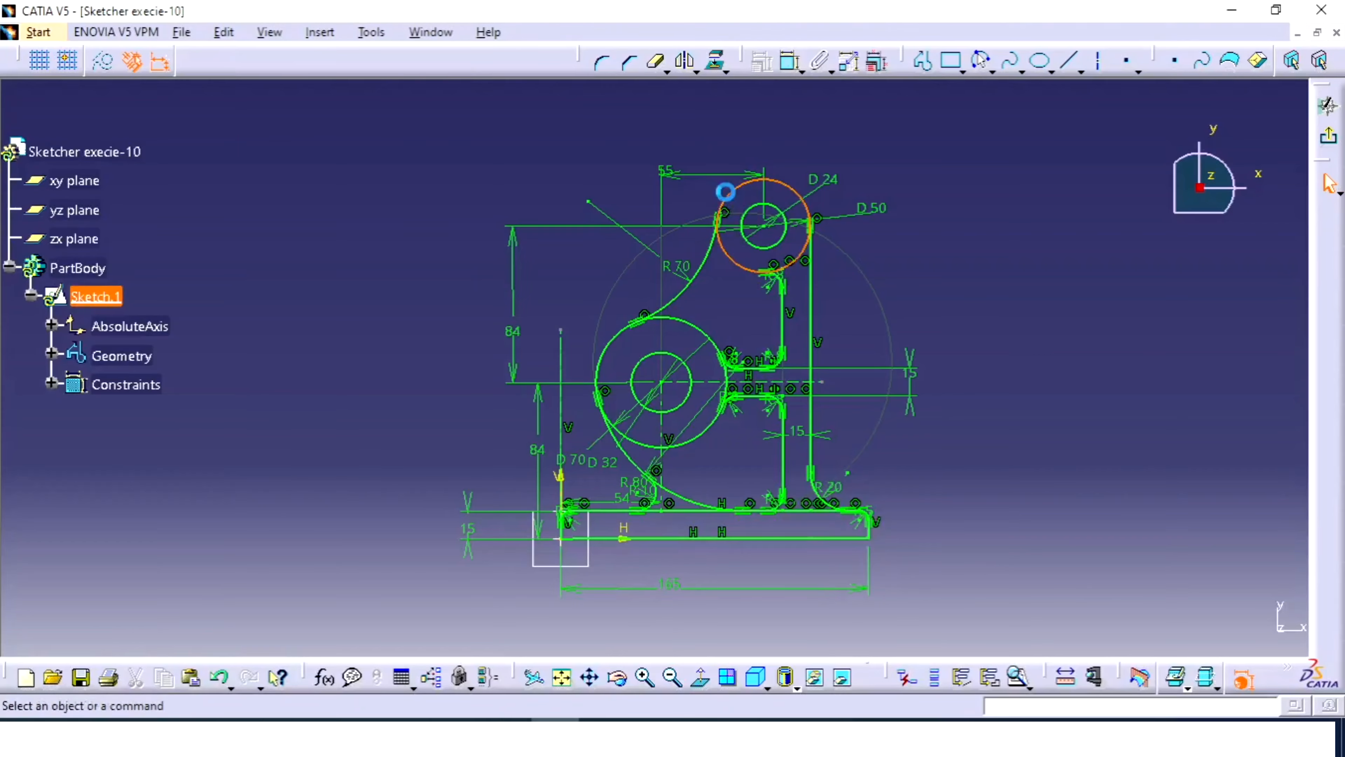
pyautogui.click(680, 294)
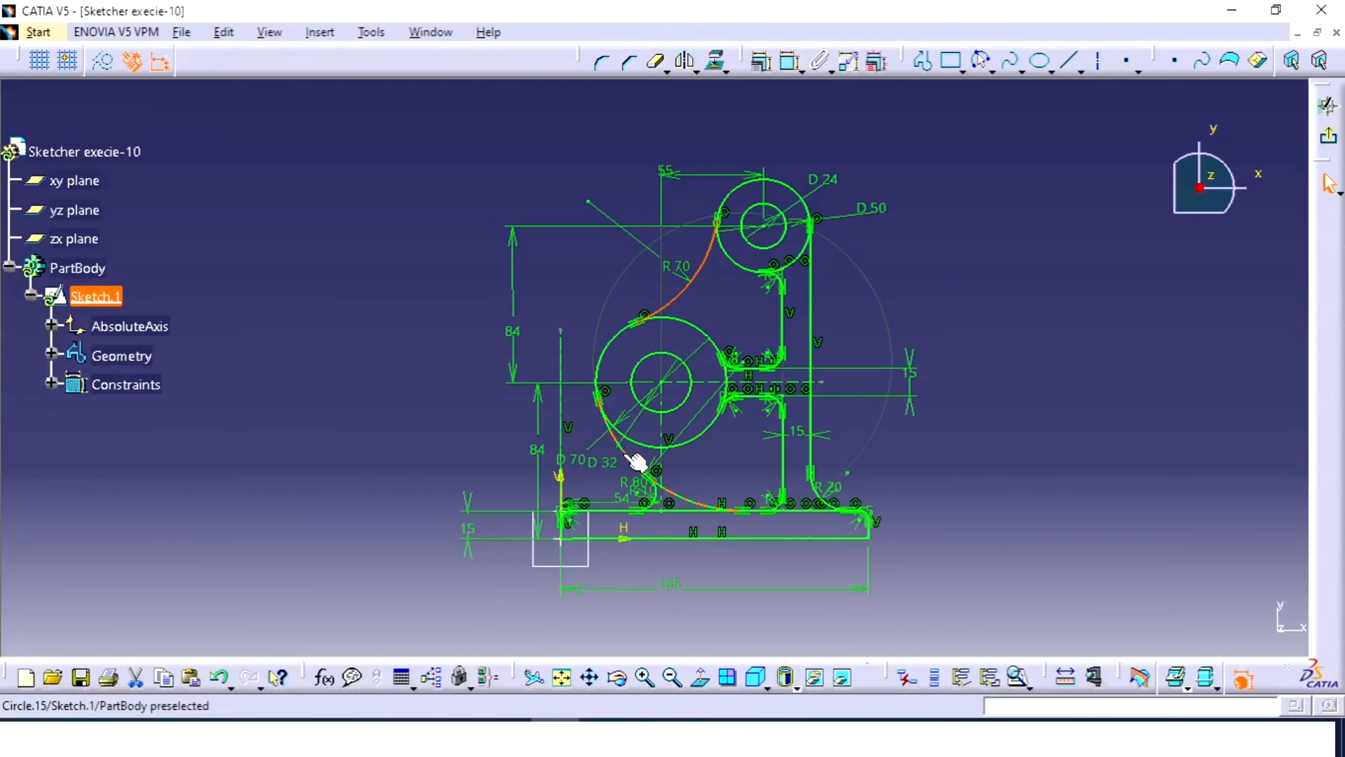
pyautogui.click(633, 462)
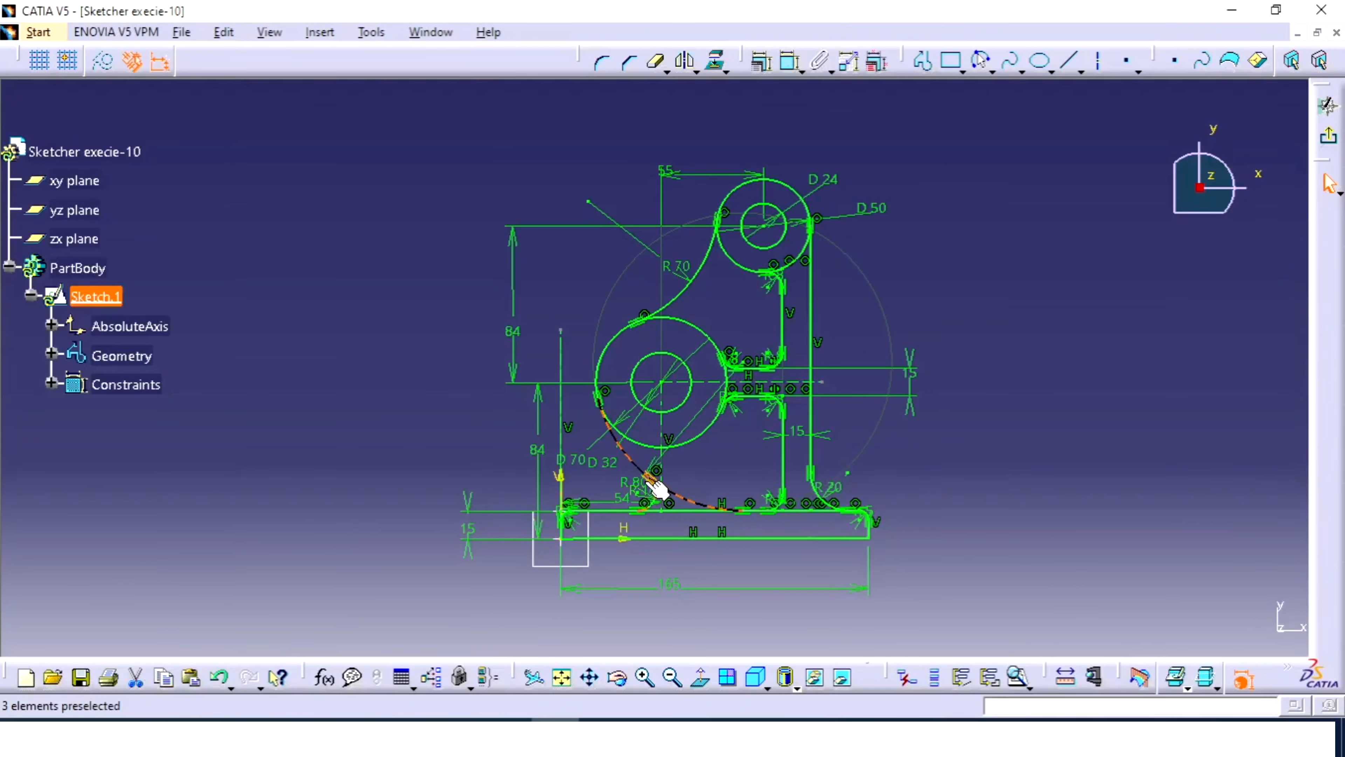
pyautogui.click(639, 473)
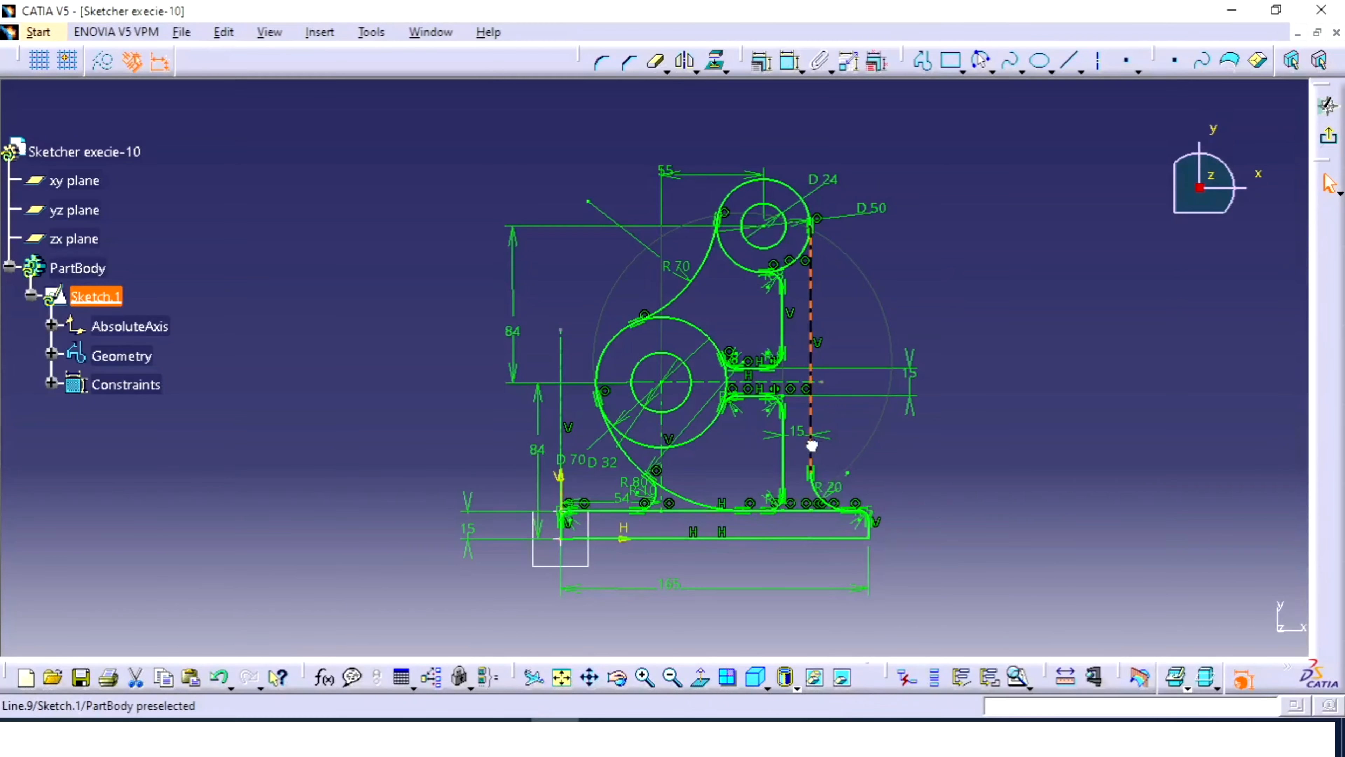
# Step: Move the base's overall length dimension slightly farther below the base line
pyautogui.click(742, 538)
pyautogui.moveTo(684, 587); pyautogui.dragTo(754, 612)
pyautogui.click(775, 597)
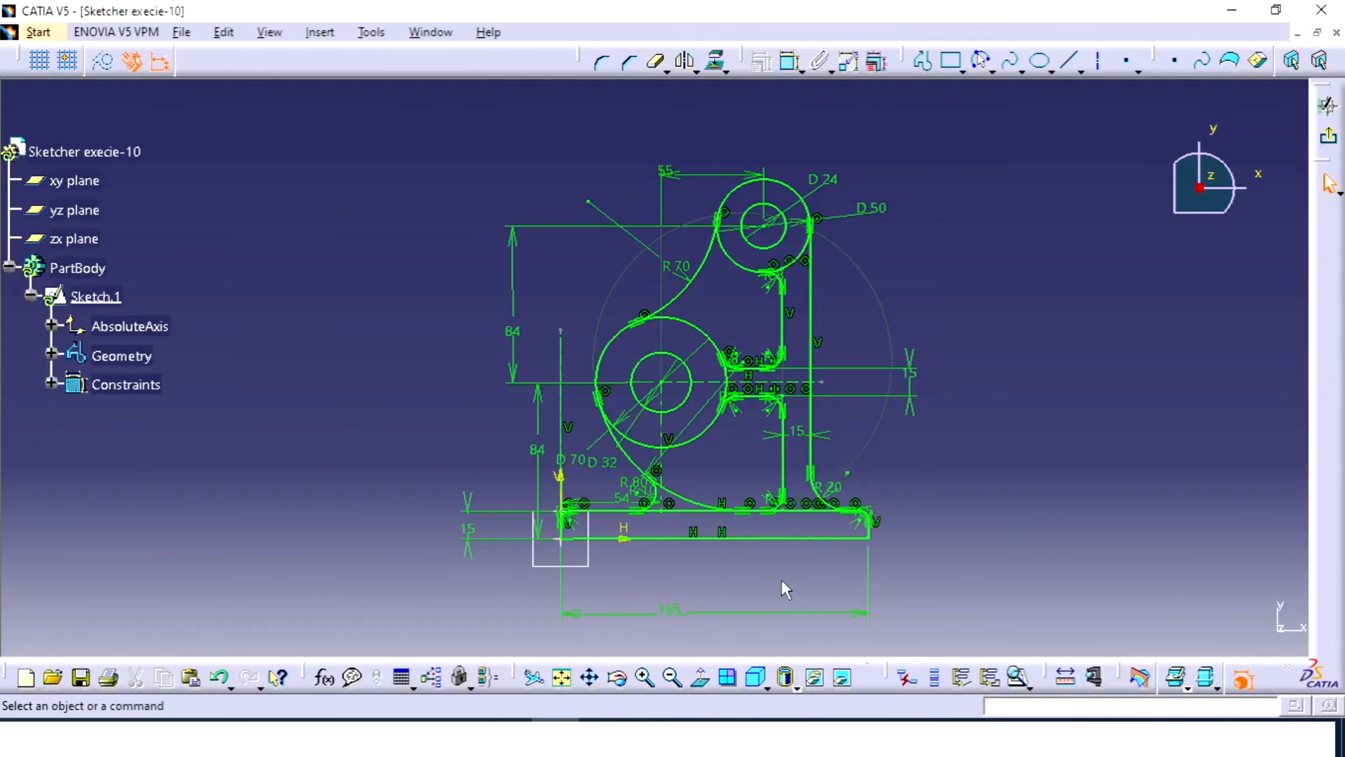